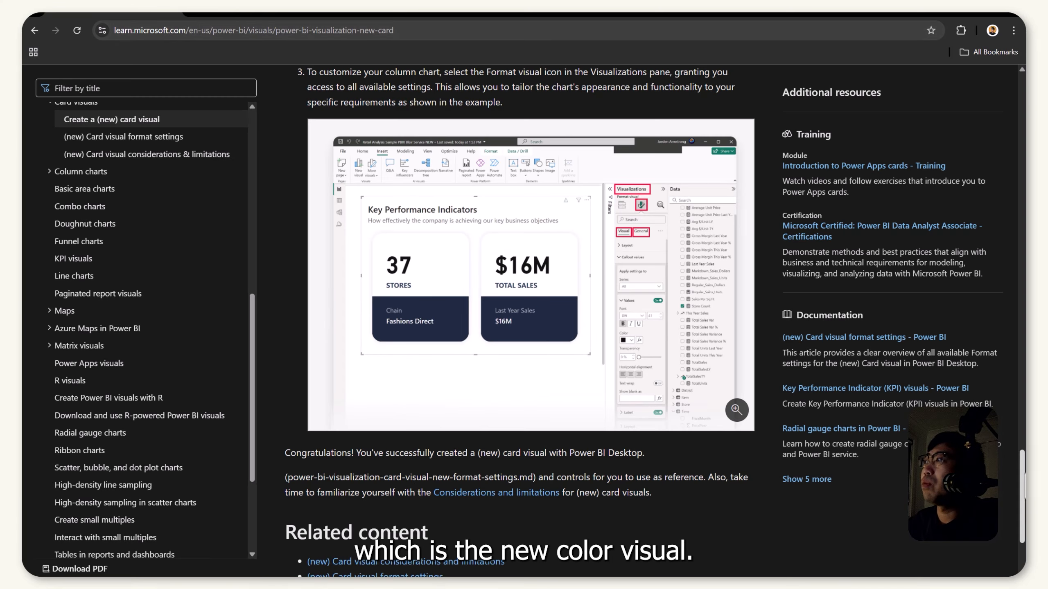
# Review the publication date, introduction and prerequisites in the article on creating a (new) Card visual.
pyautogui.moveTo(1023, 476); pyautogui.dragTo(1006, 82)
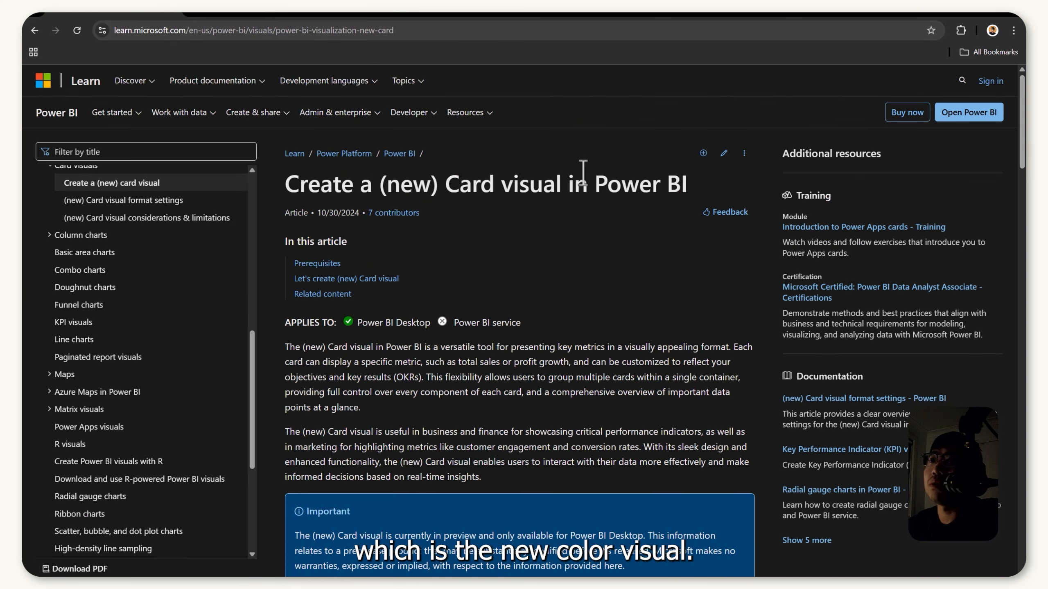
pyautogui.moveTo(378, 189); pyautogui.dragTo(304, 212)
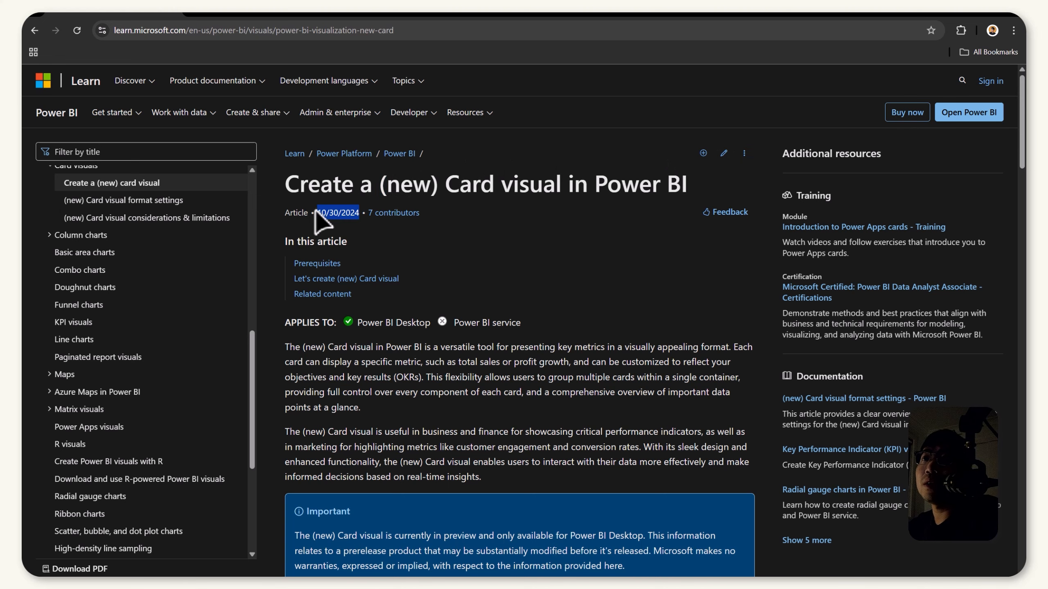
pyautogui.scroll(-5, 373, 247)
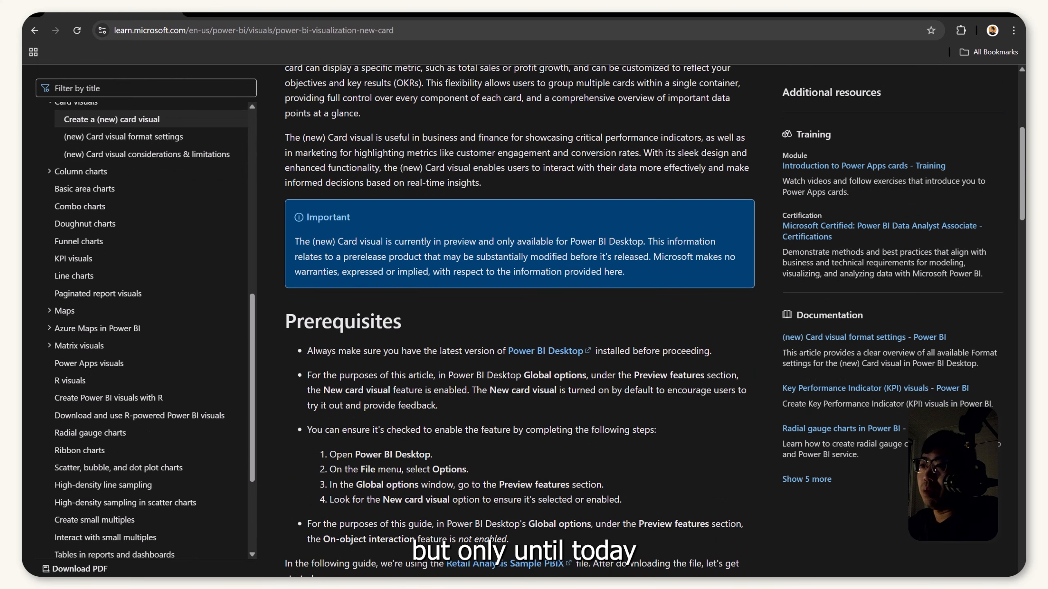
# Switch to the Power BI Desktop report, move the Key Performance Indicators reference image to the page's left edge, and show the visual-building options.
pyautogui.click(550, 565)
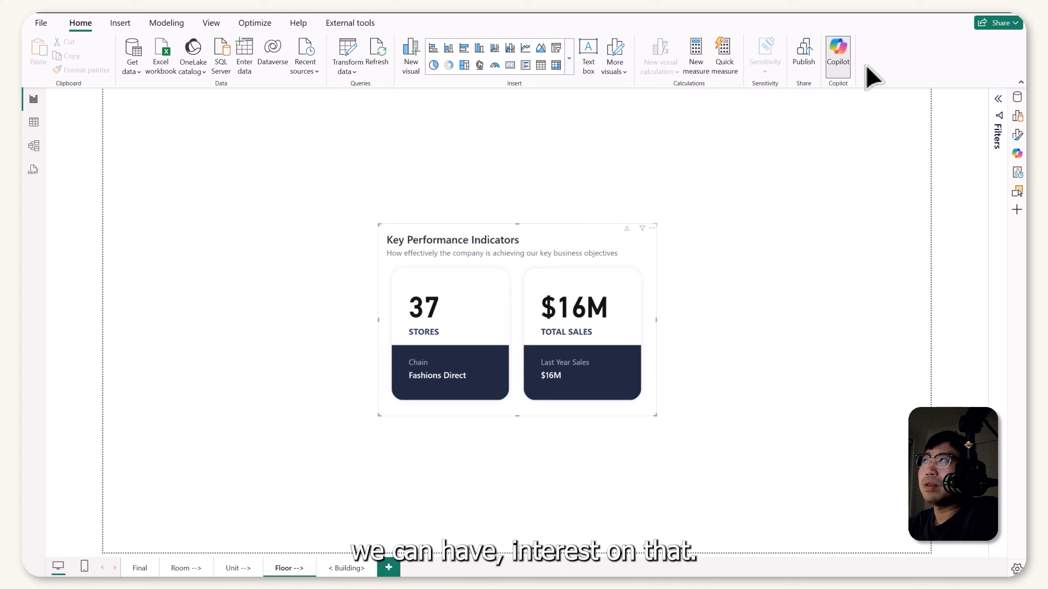
pyautogui.click(1017, 116)
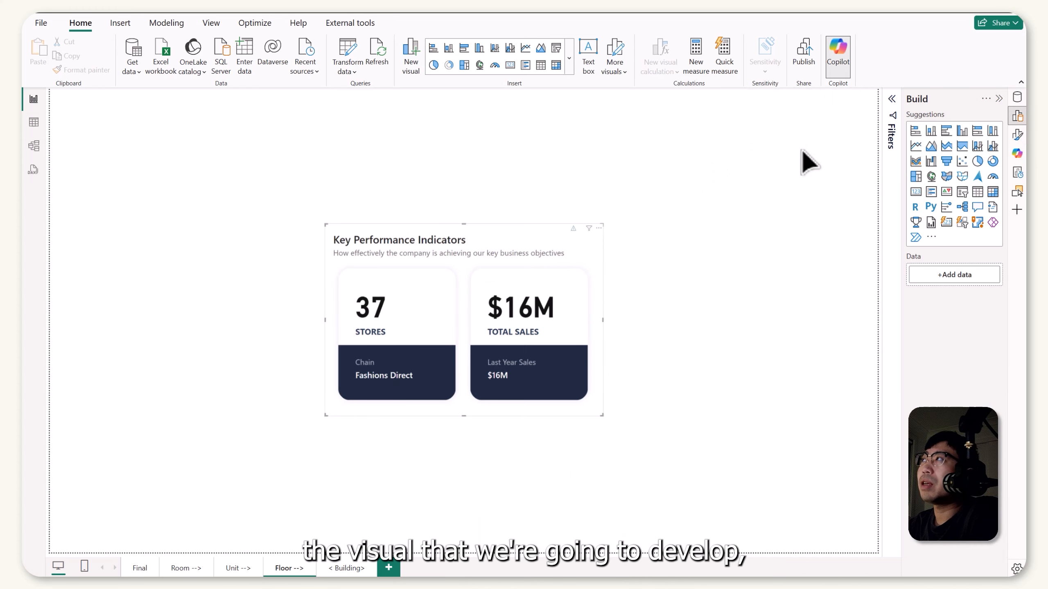
pyautogui.moveTo(519, 240); pyautogui.dragTo(250, 225)
pyautogui.click(1019, 120)
pyautogui.click(1018, 117)
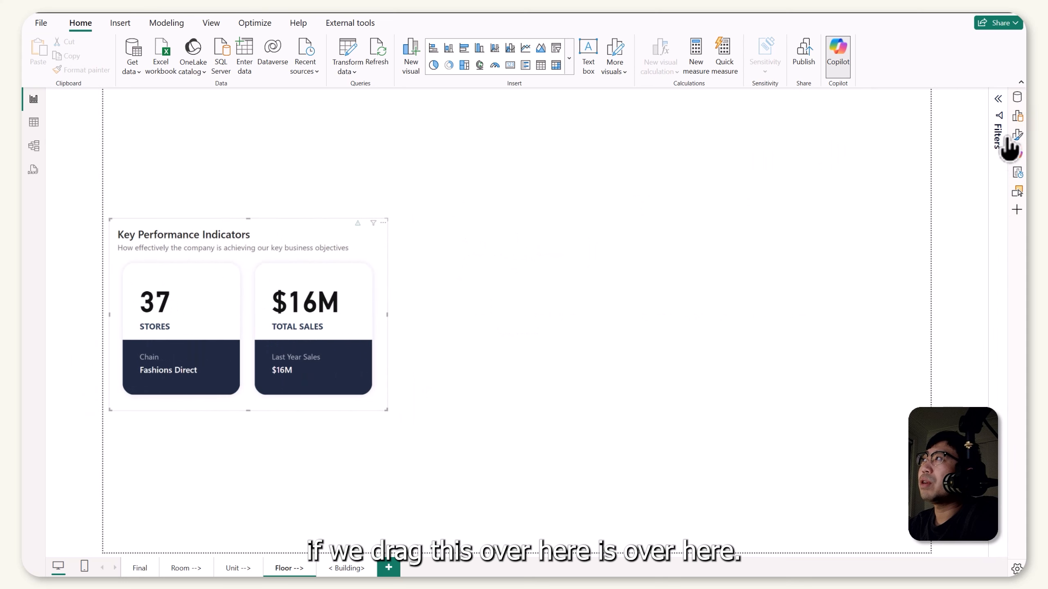
pyautogui.click(1017, 116)
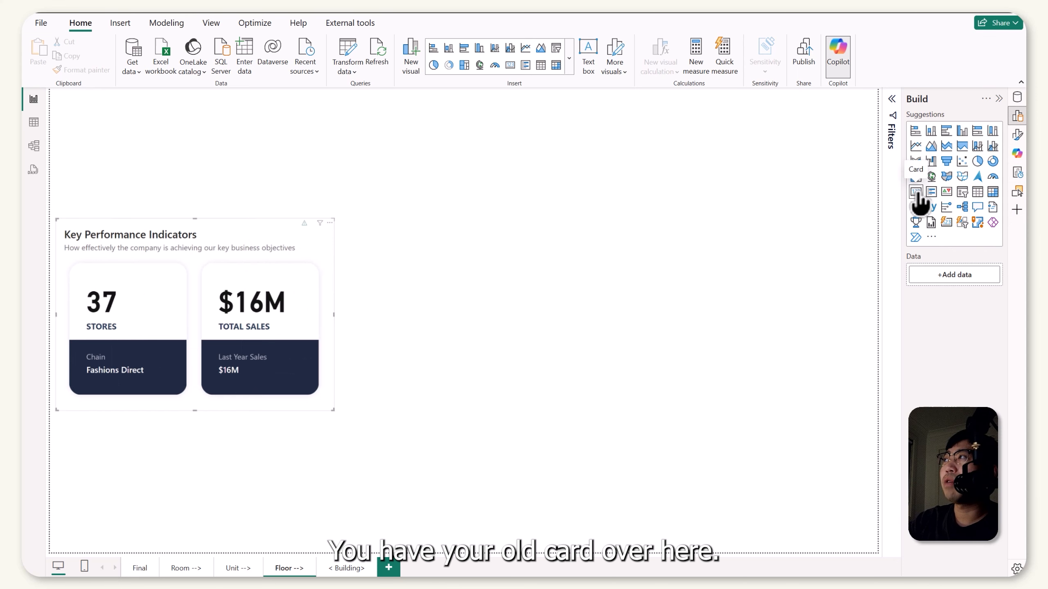
# Add an empty new Card visual mid-page and move the reference image to the page's lower-left corner.
pyautogui.click(947, 224)
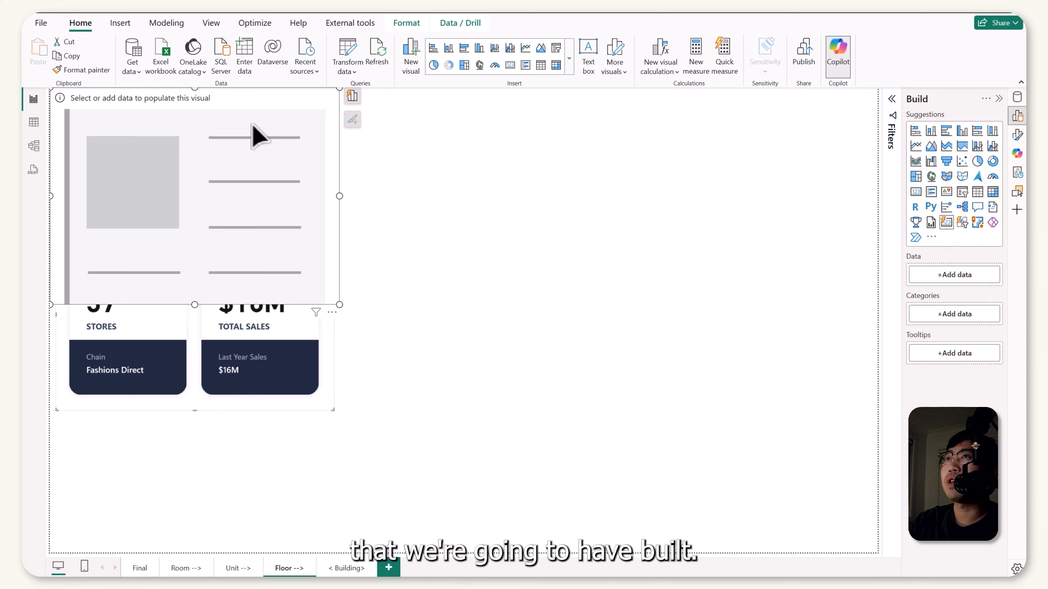
pyautogui.moveTo(256, 135); pyautogui.dragTo(578, 237)
pyautogui.moveTo(231, 295); pyautogui.dragTo(225, 421)
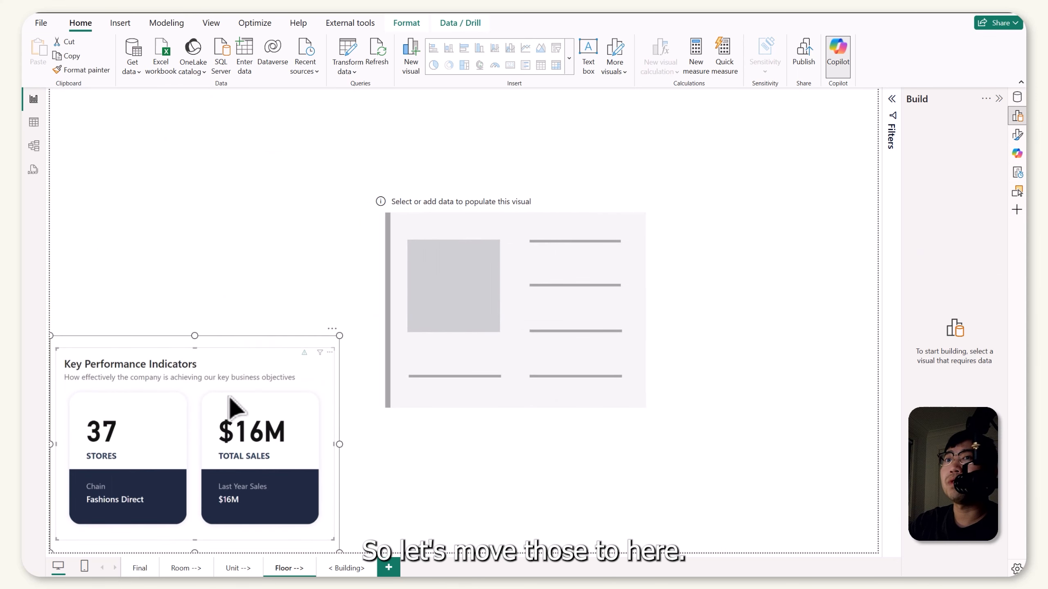
pyautogui.moveTo(516, 268); pyautogui.dragTo(485, 268)
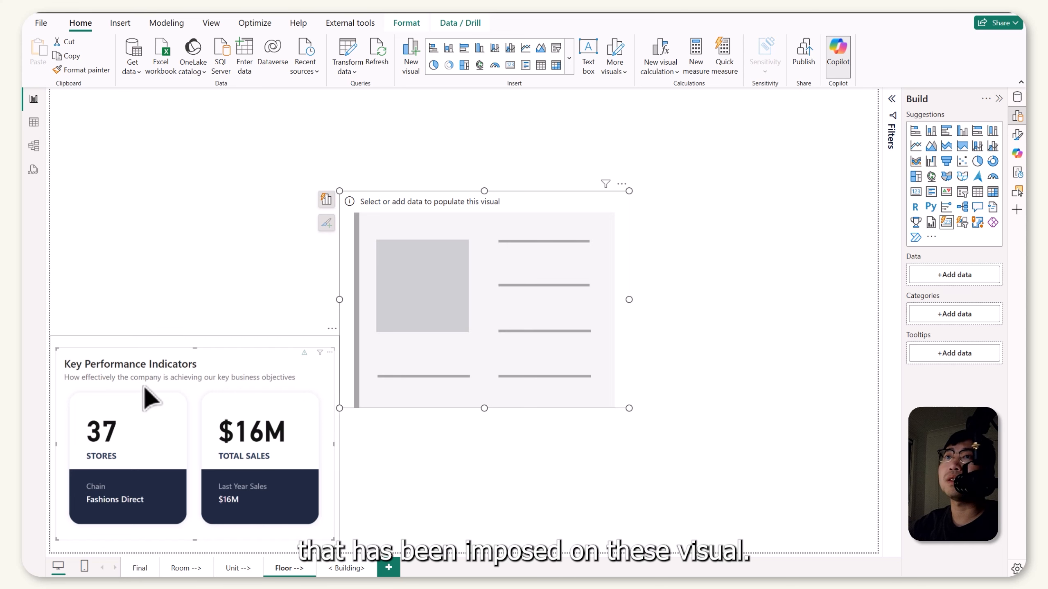
pyautogui.click(719, 298)
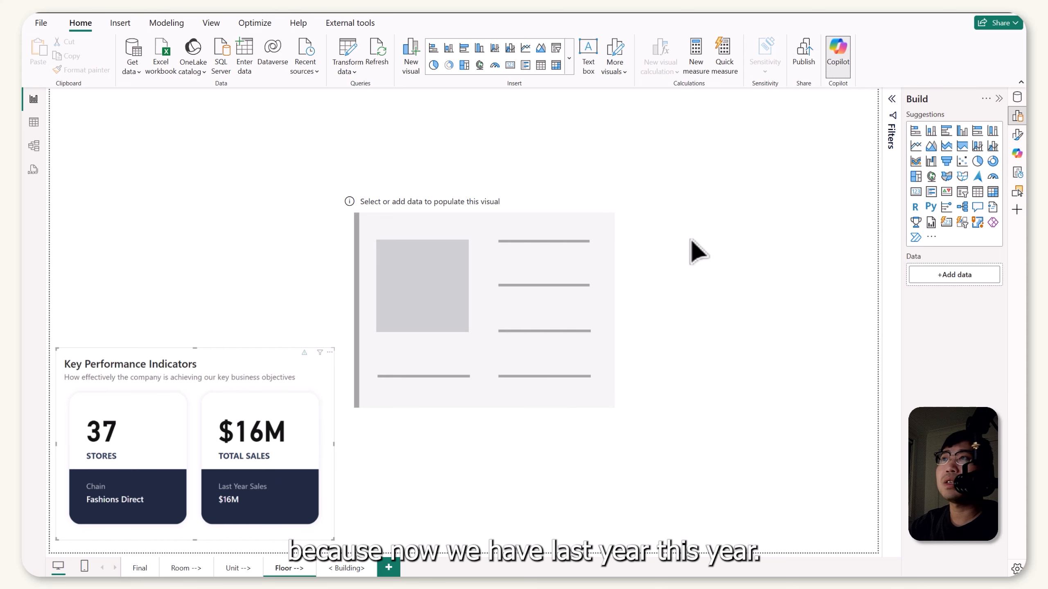
# Add the Calendar table's Year field to the page and turn it into a button slicer.
pyautogui.click(1016, 97)
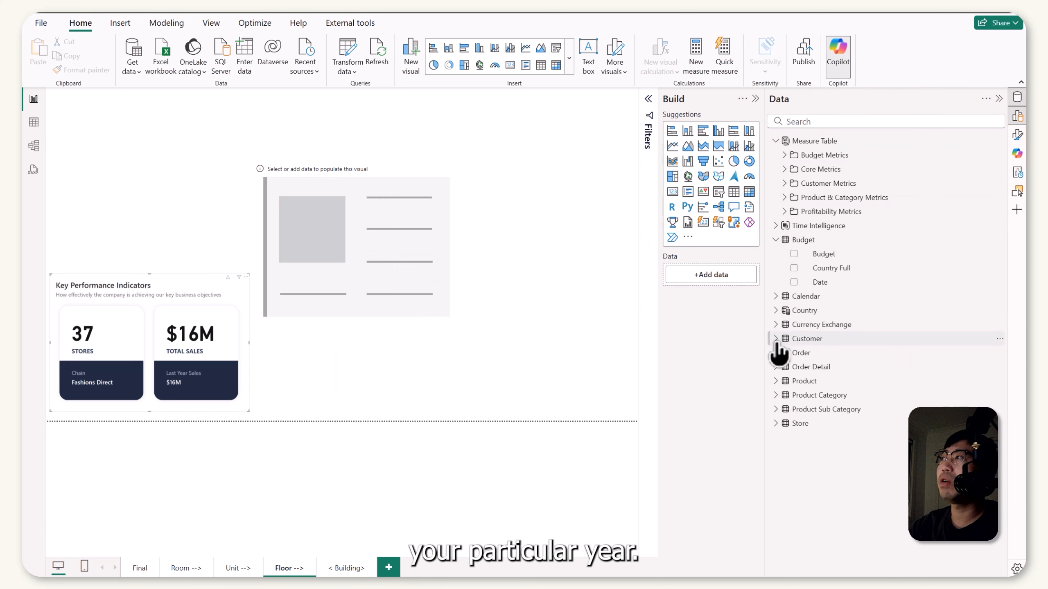
pyautogui.click(775, 296)
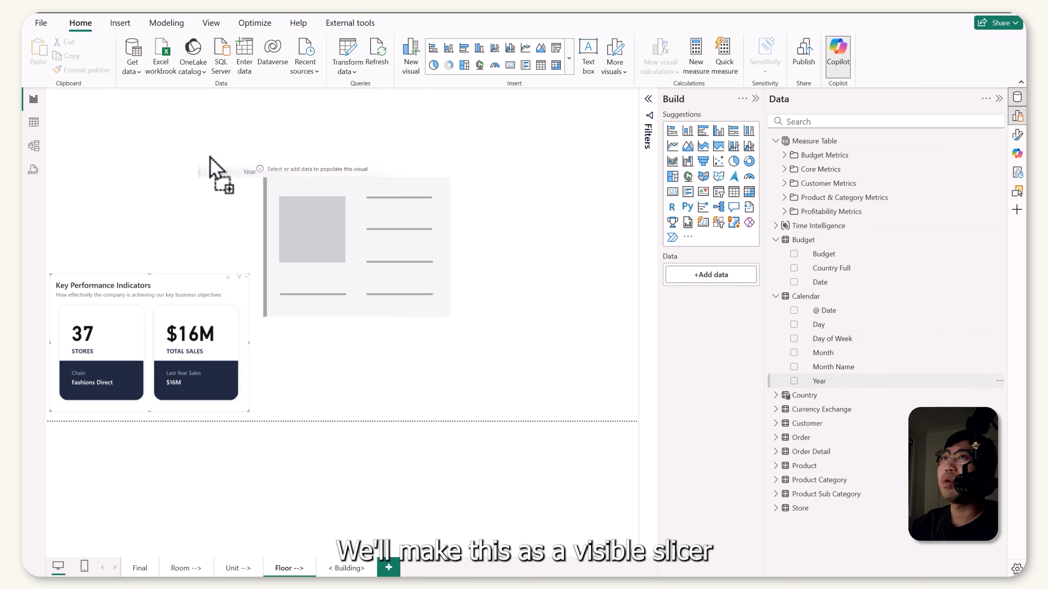
pyautogui.moveTo(142, 142); pyautogui.dragTo(107, 147)
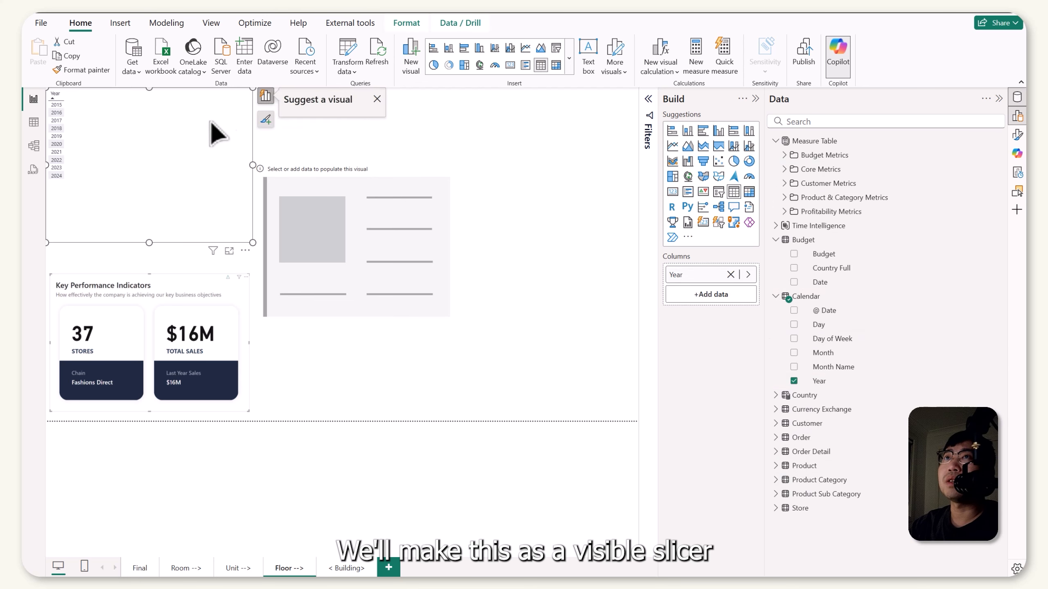
pyautogui.click(719, 192)
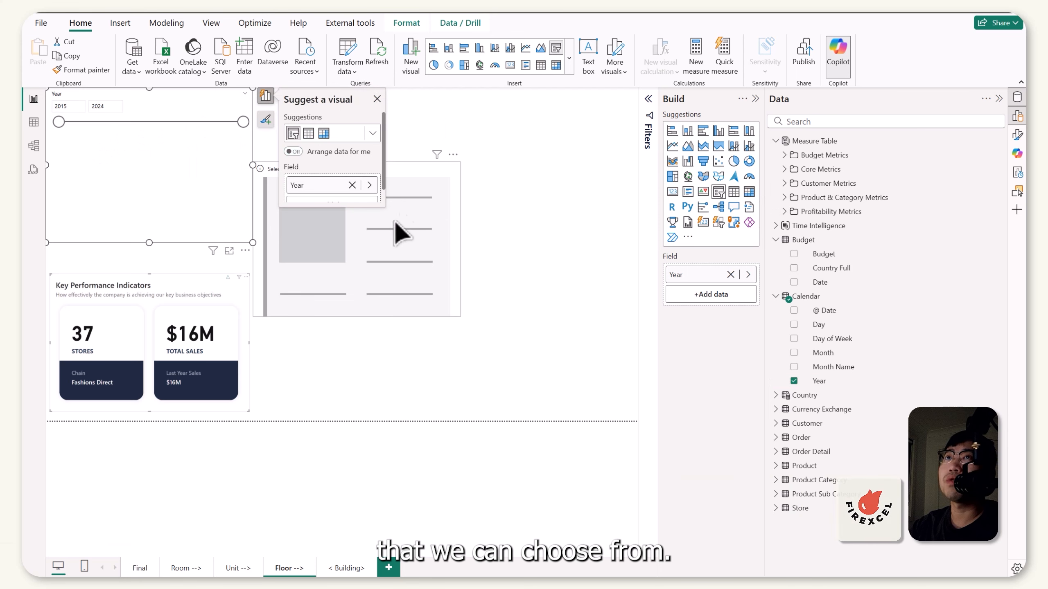
pyautogui.click(719, 223)
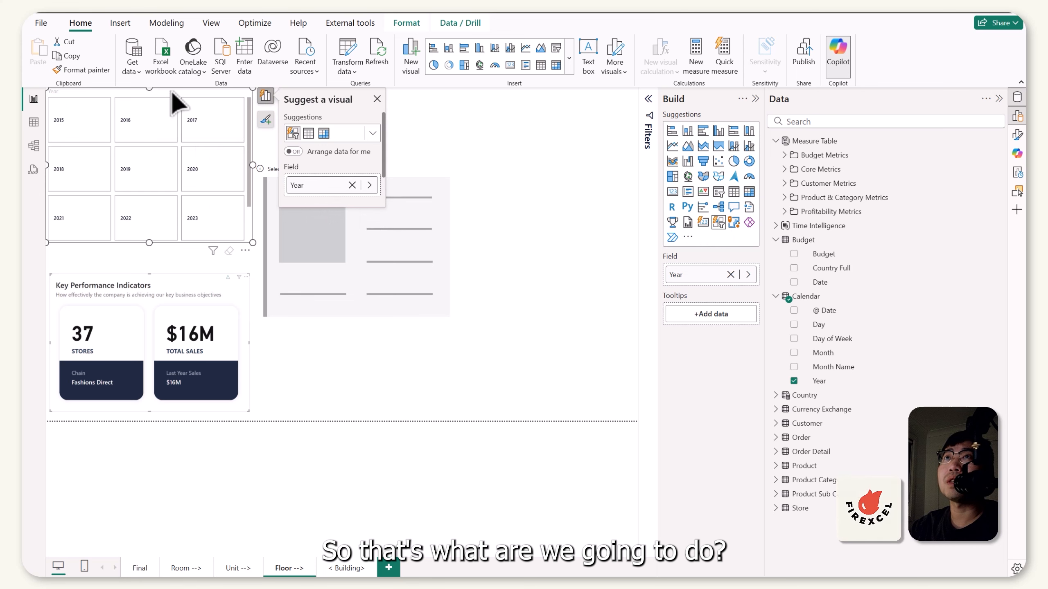
# Select 2017 in the year slicer and shrink the slicer in the page's upper-left corner.
pyautogui.click(218, 129)
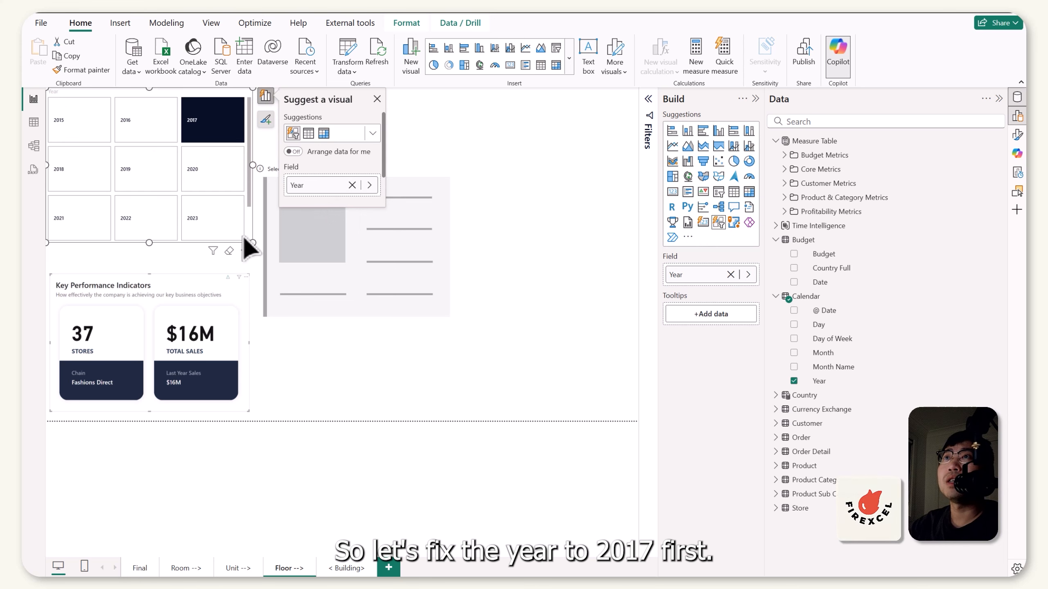
pyautogui.moveTo(244, 238); pyautogui.dragTo(192, 153)
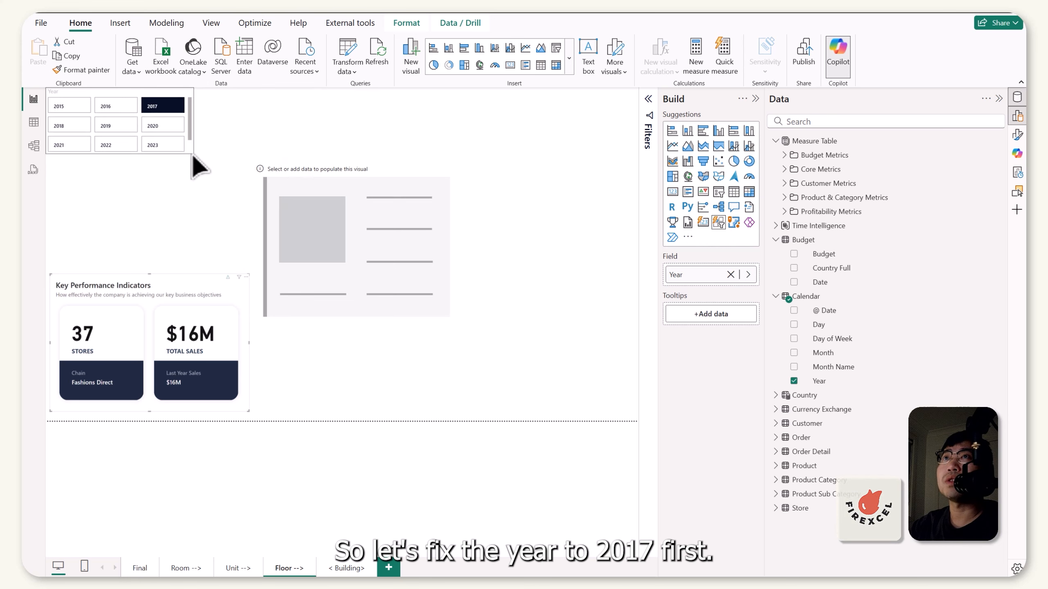
pyautogui.click(577, 170)
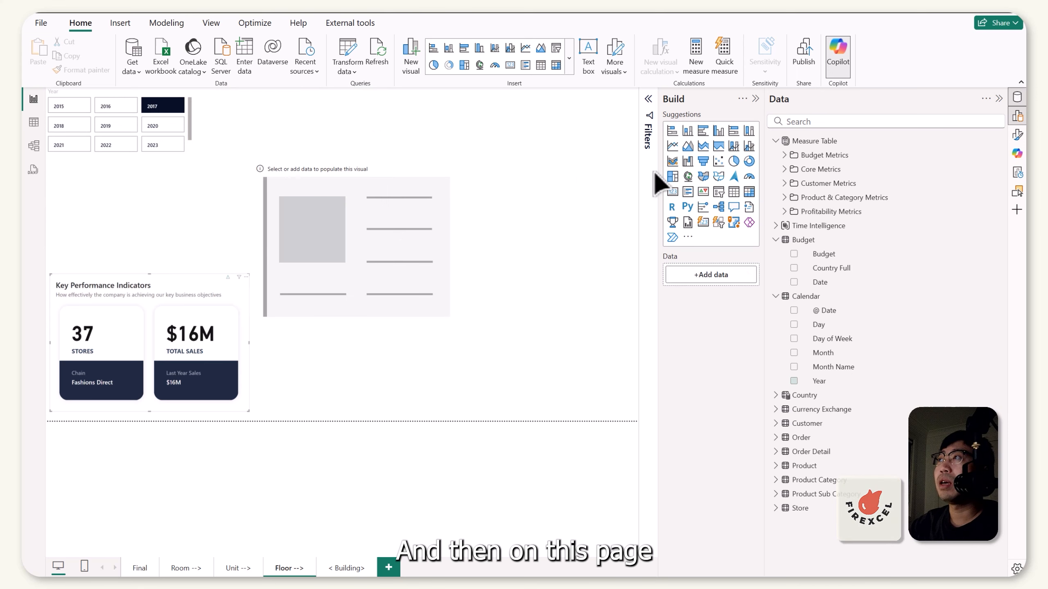
# Add a second slicer below the year slicer and populate it with Time Calculation from Time Intelligence.
pyautogui.click(718, 192)
pyautogui.moveTo(312, 253); pyautogui.dragTo(98, 206)
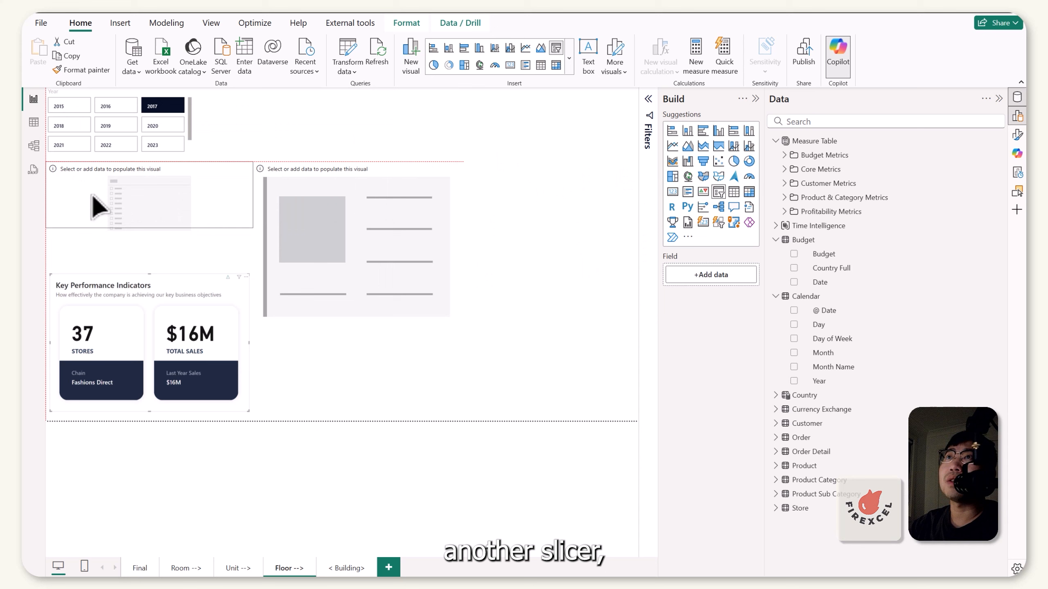
pyautogui.click(777, 239)
pyautogui.click(798, 227)
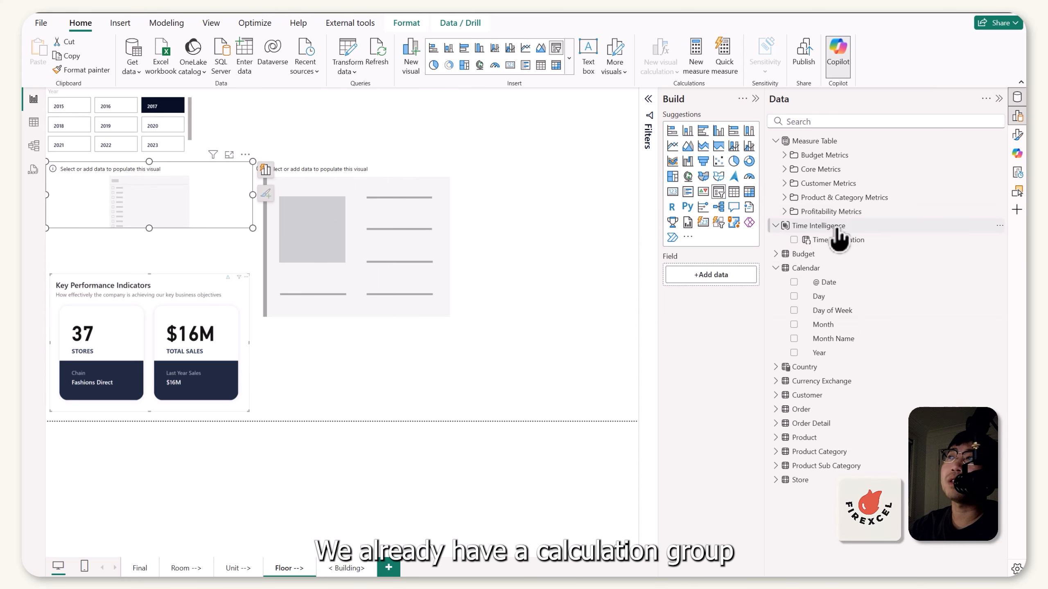
pyautogui.moveTo(825, 241); pyautogui.dragTo(105, 213)
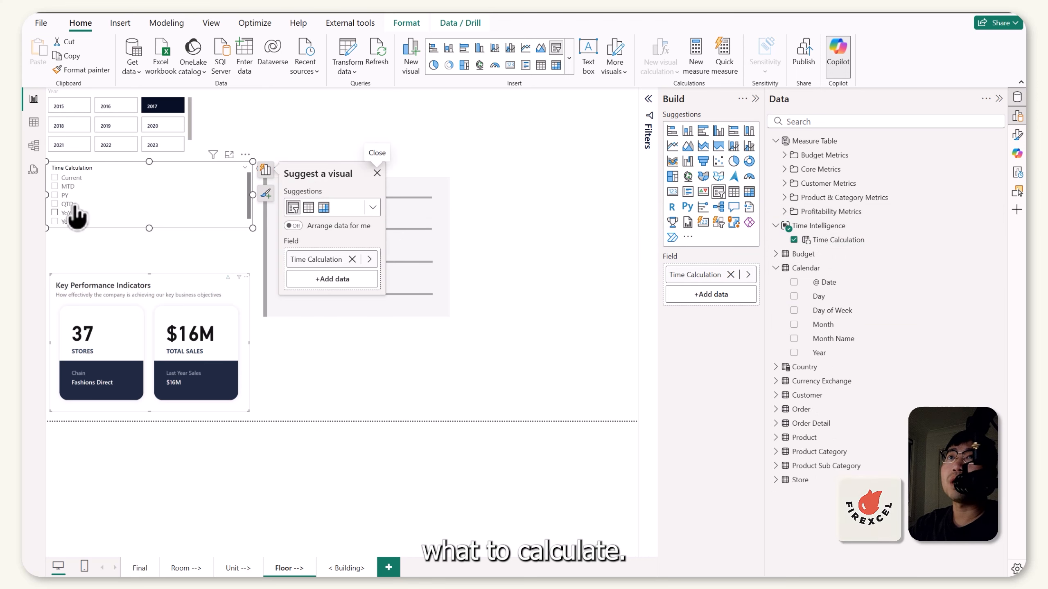
# Select MTD in the Time Calculation slicer and narrow it to match the year slicer's width.
pyautogui.click(58, 186)
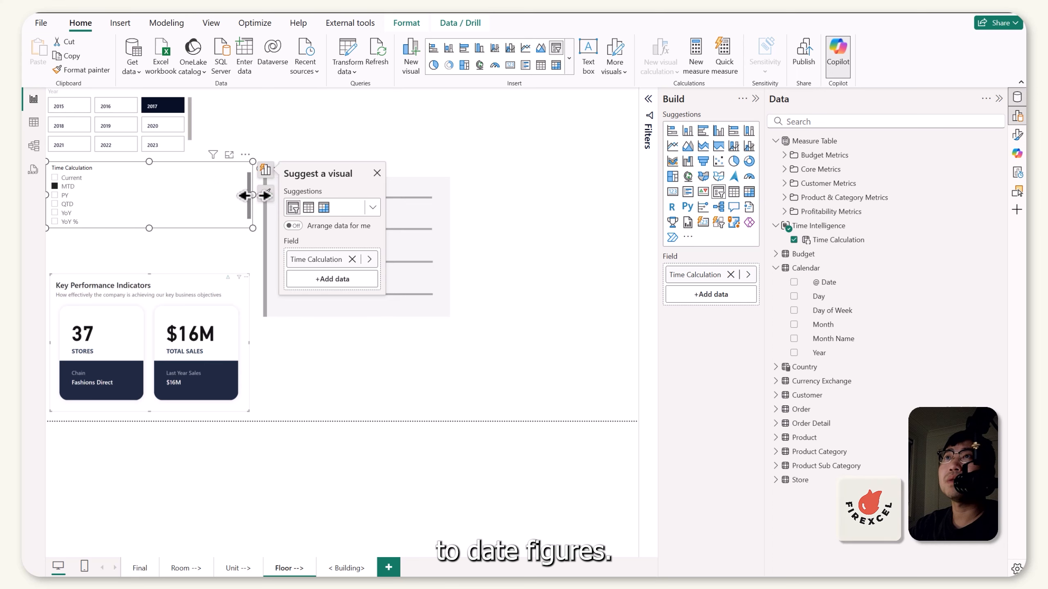
pyautogui.moveTo(253, 195); pyautogui.dragTo(194, 187)
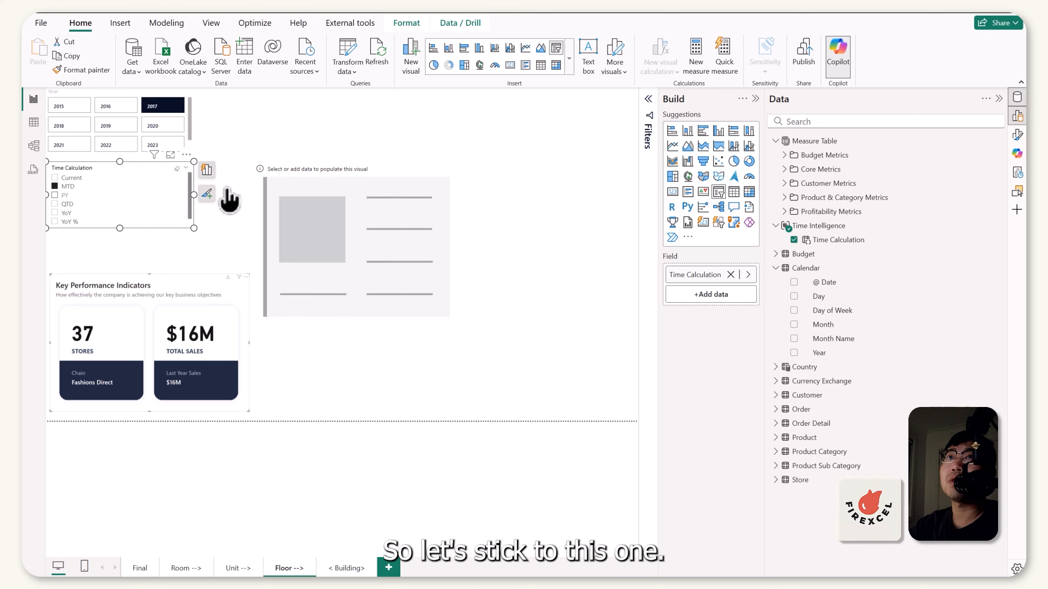
pyautogui.click(579, 226)
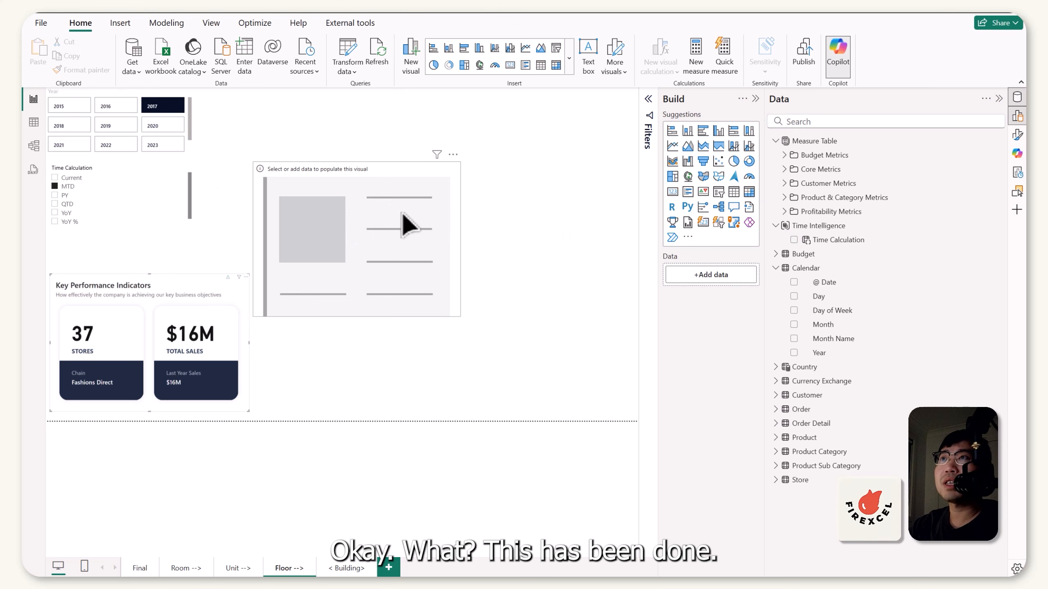
# Add the # Total Sales (Net) measure from Core Metrics to the empty card visual.
pyautogui.click(367, 253)
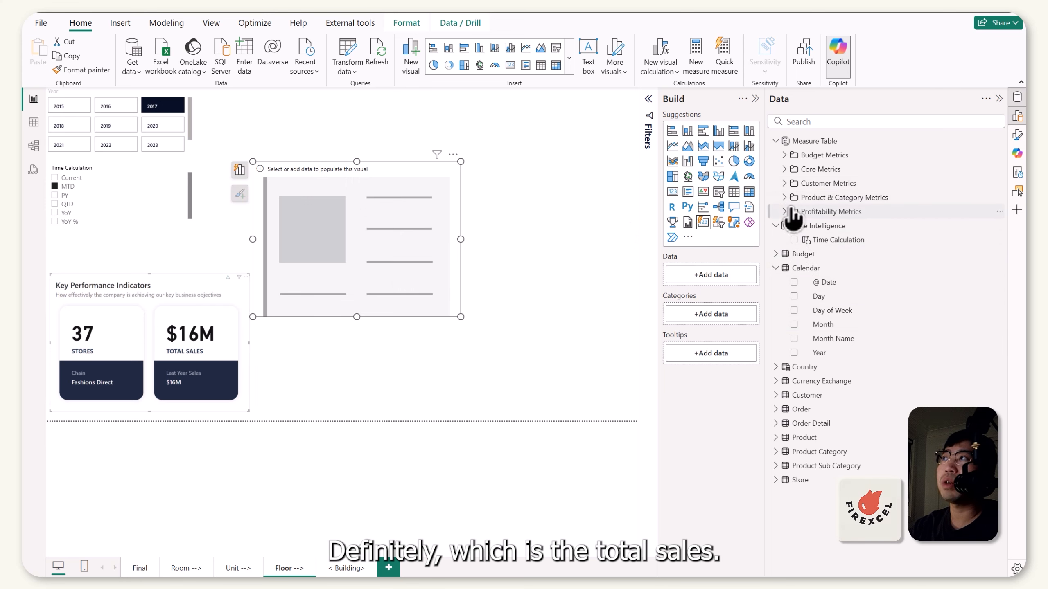
pyautogui.click(783, 169)
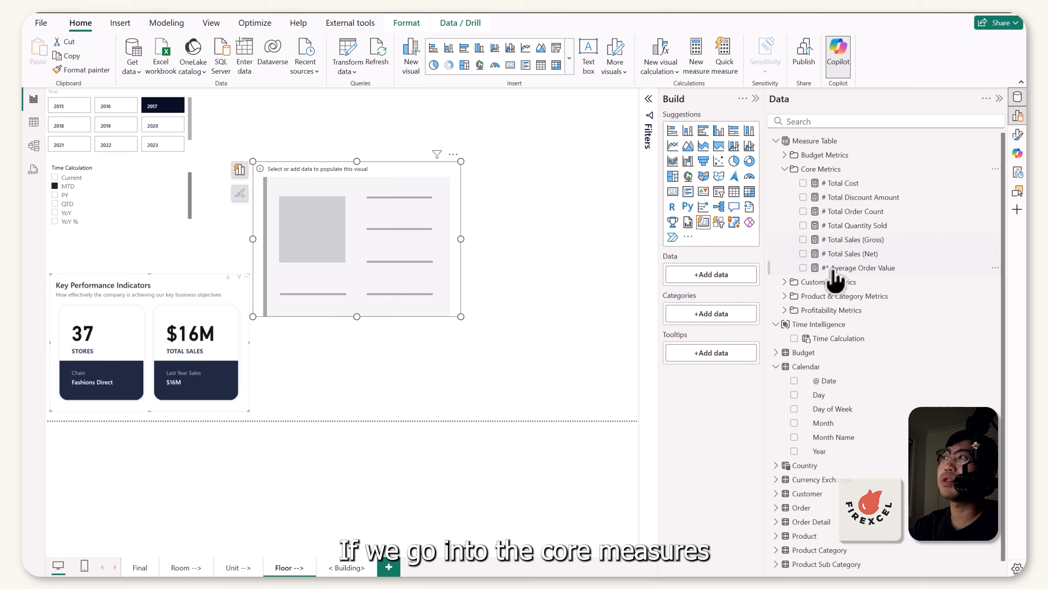
pyautogui.moveTo(847, 254); pyautogui.dragTo(369, 226)
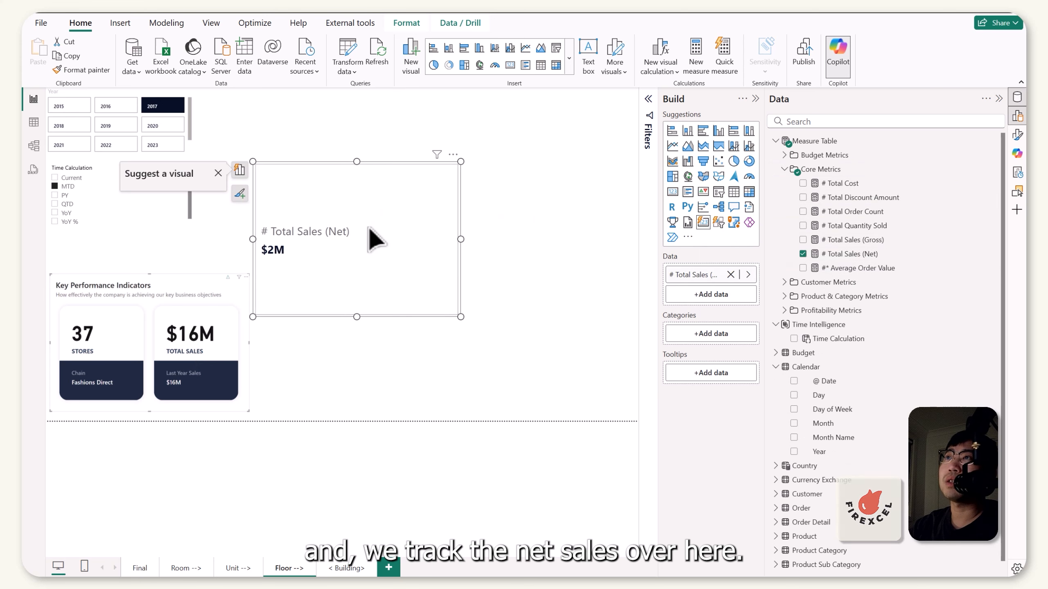
pyautogui.click(583, 256)
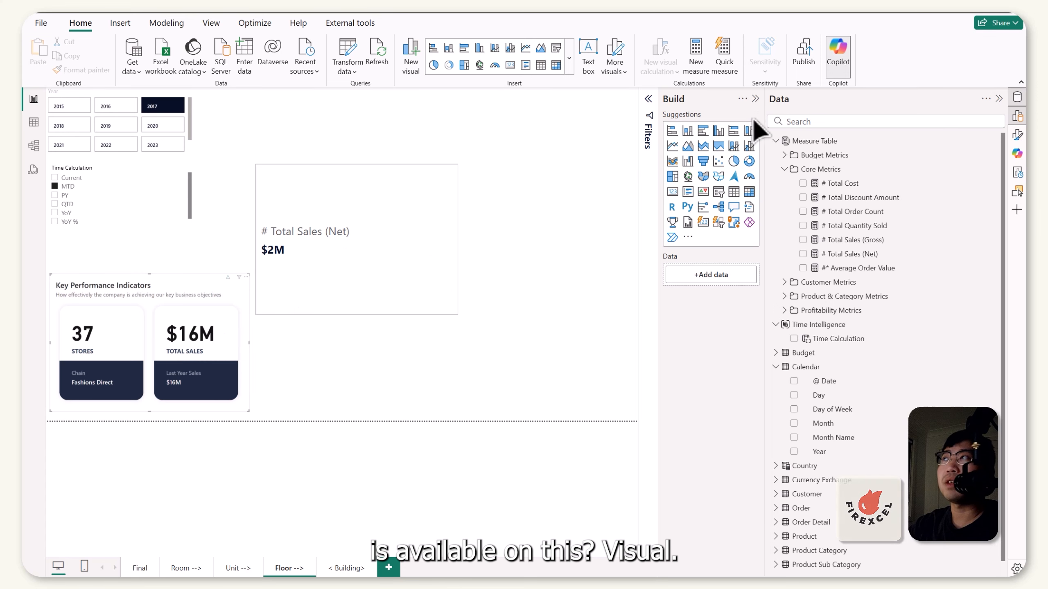
# Narrow the field list to enlarge the canvas, and collapse Core Metrics, Time Intelligence and Calendar.
pyautogui.moveTo(765, 116); pyautogui.dragTo(844, 116)
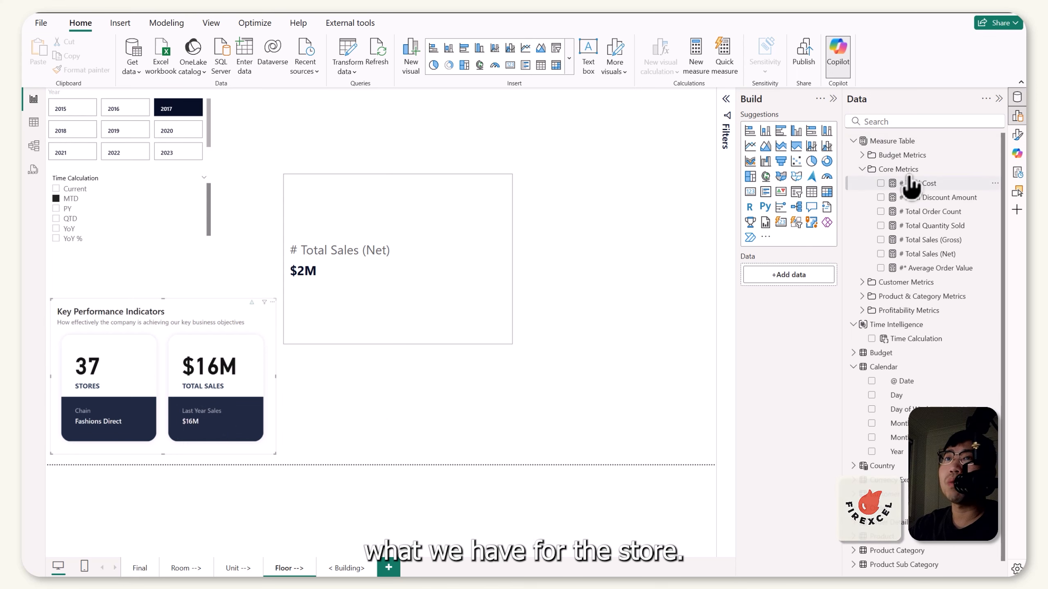
pyautogui.click(880, 170)
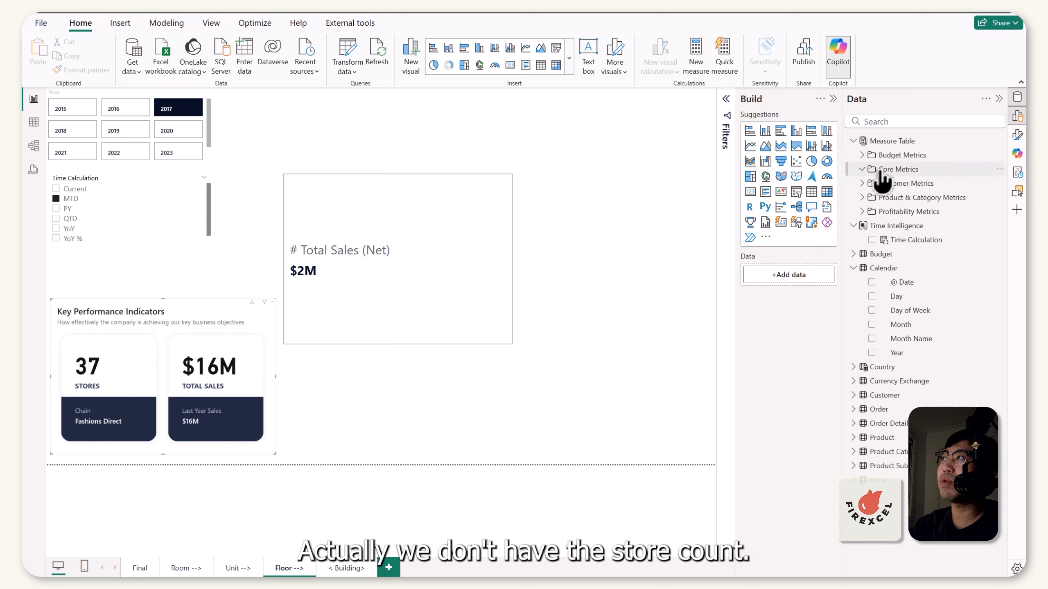
pyautogui.click(855, 226)
pyautogui.click(859, 255)
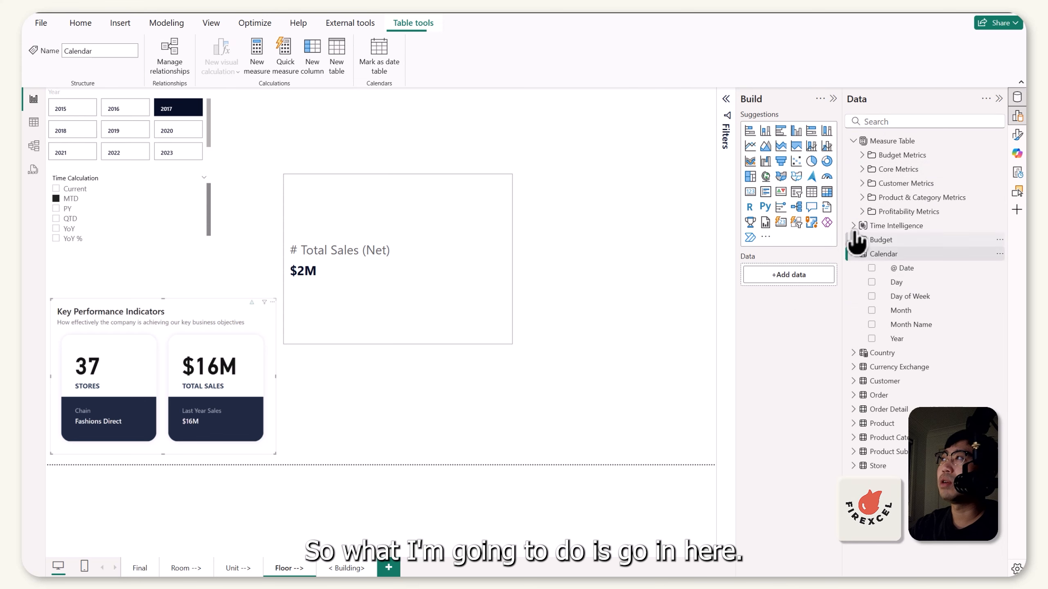
pyautogui.click(854, 253)
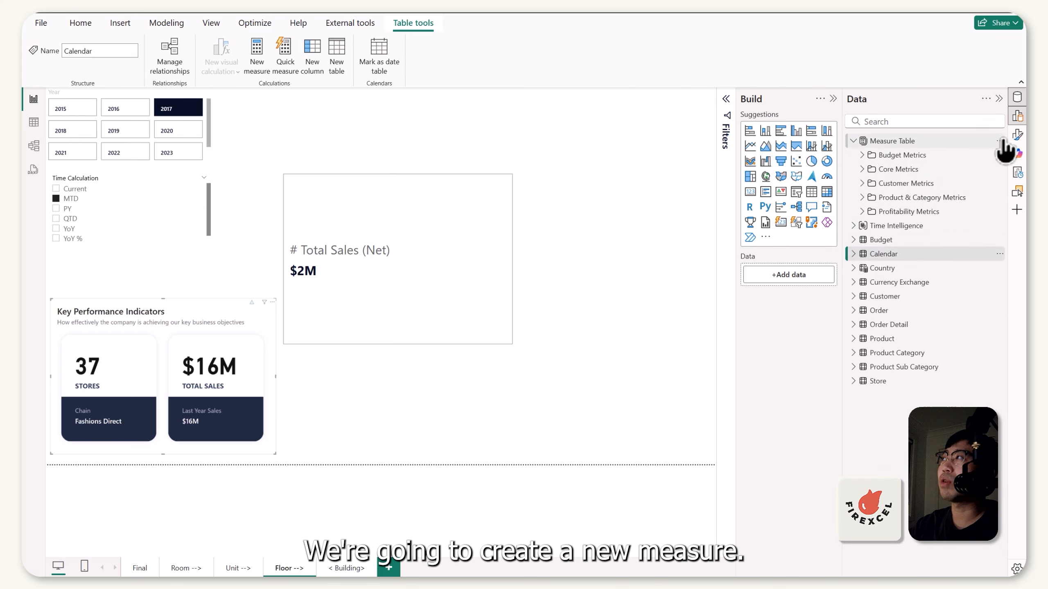
# Create a measure named # Store Count in Measure Table and start its formula with DISTINCTCOUNT.
pyautogui.click(999, 141)
pyautogui.click(933, 160)
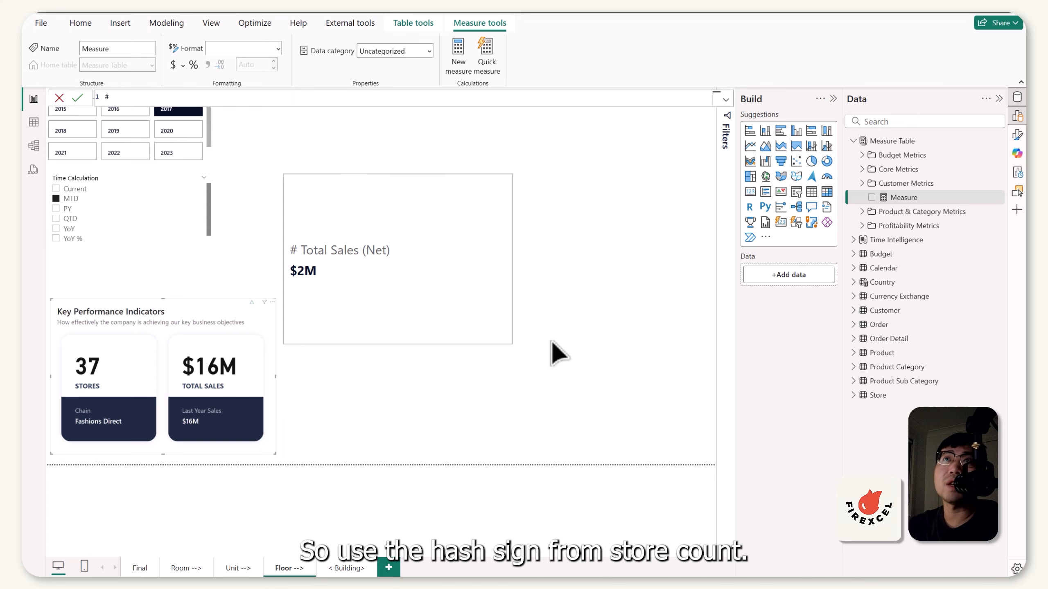
pyautogui.write('Store Count =')
pyautogui.hotkey('shift', 'Return')
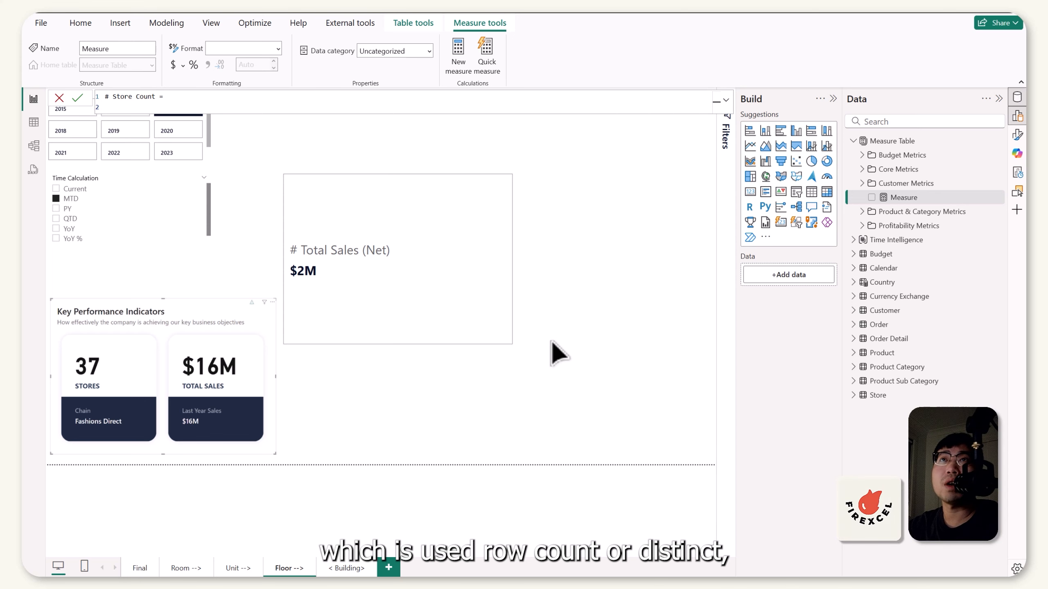
pyautogui.write('di')
pyautogui.press('Down')
pyautogui.press('Down')
pyautogui.press('Down')
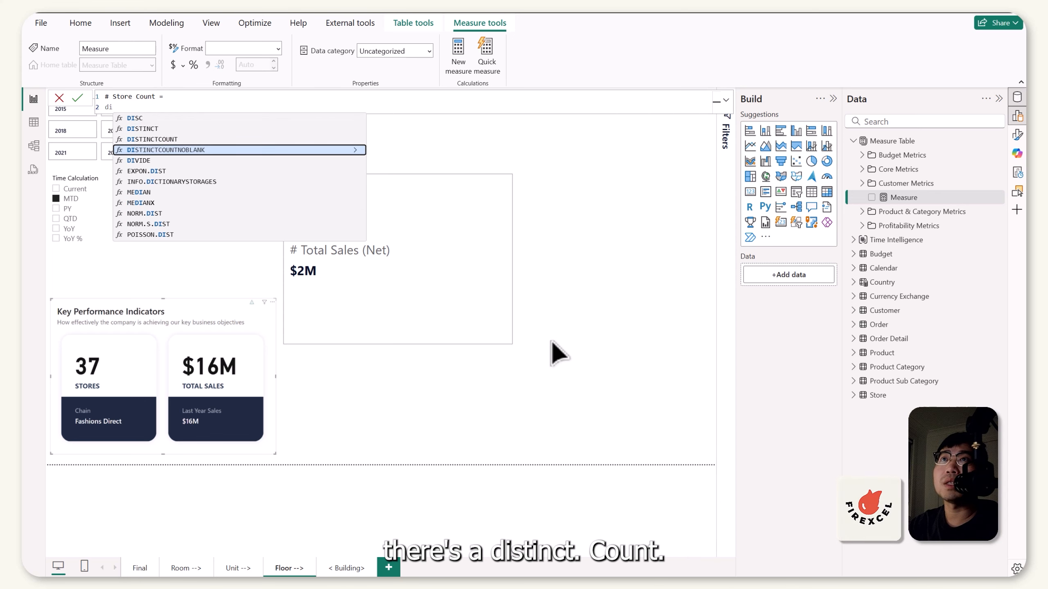
pyautogui.write('STINCTCOUNT(')
pyautogui.press('Tab')
pyautogui.hotkey('shift', 'Return')
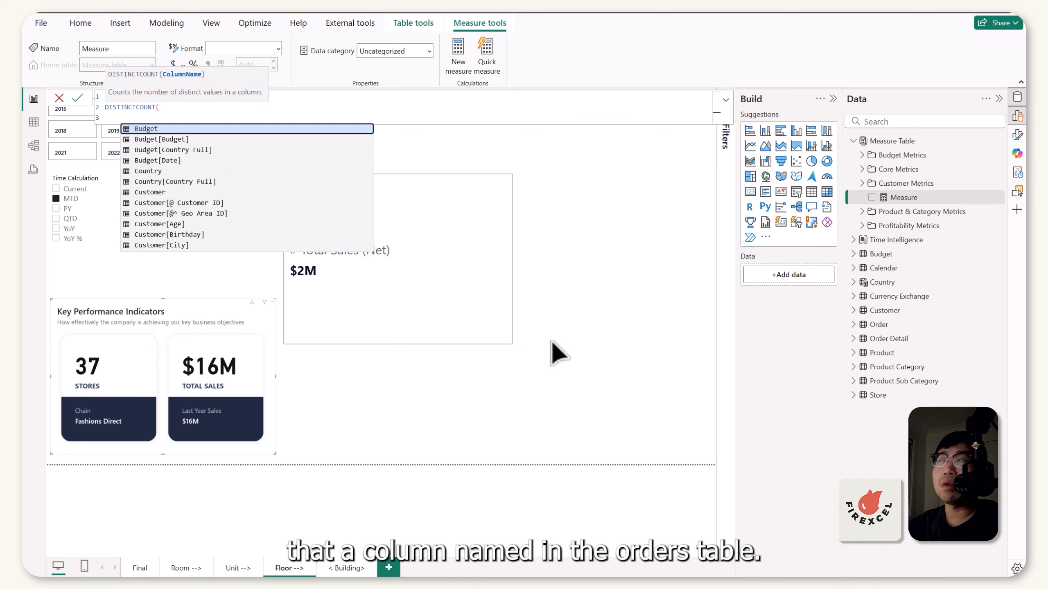
# Complete the # Store Count formula with 'Order'[@ Order ID], and add the measure to the net sales card.
pyautogui.write('order')
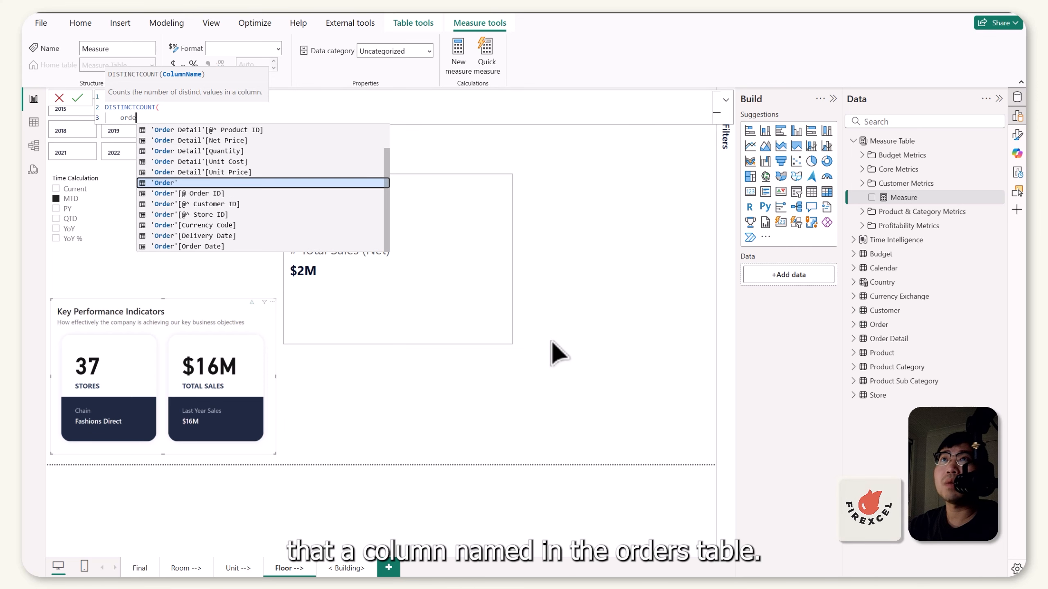
pyautogui.press('Up')
pyautogui.press('Down')
pyautogui.press('Down')
pyautogui.press('Tab')
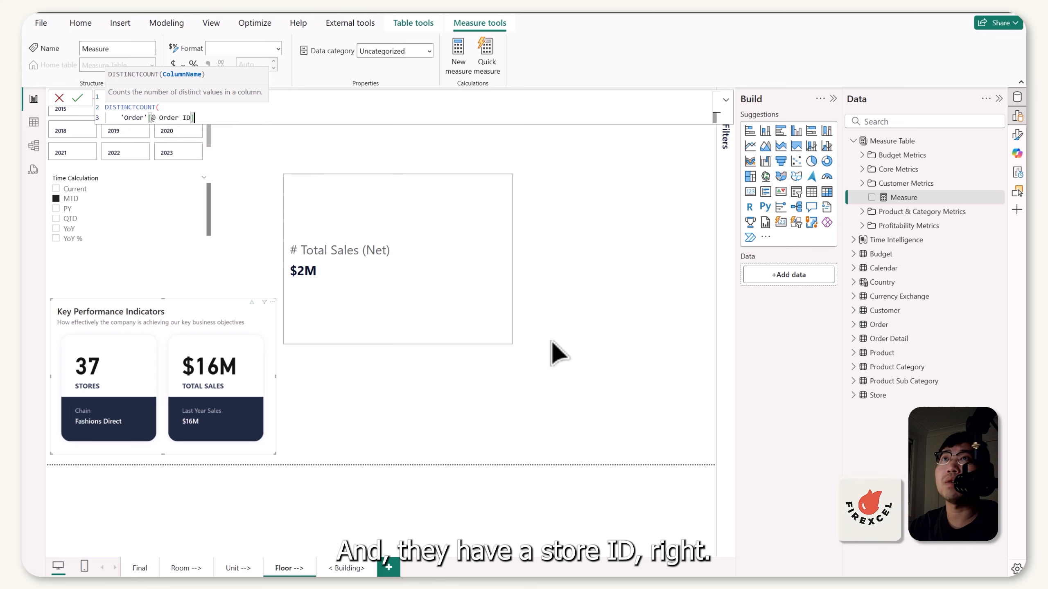
pyautogui.hotkey('shift', 'Return')
pyautogui.write(')')
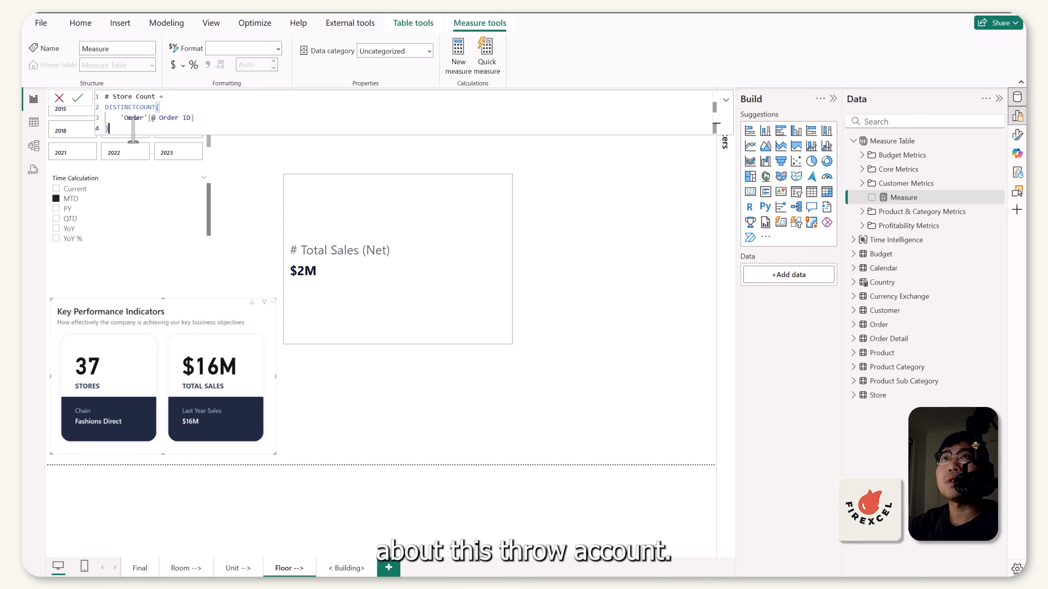
pyautogui.press('Return')
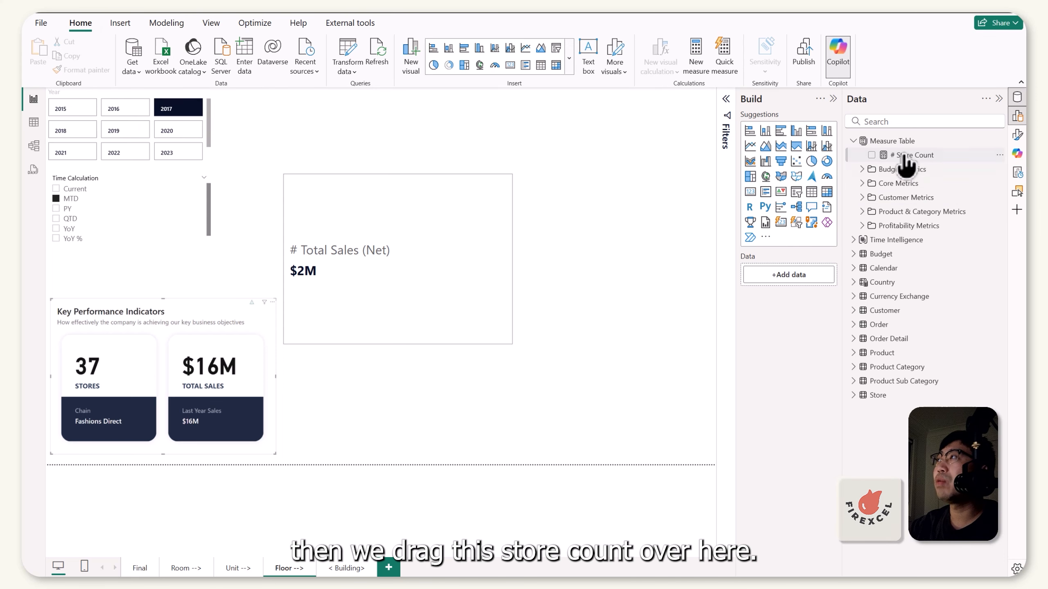
pyautogui.moveTo(897, 156); pyautogui.dragTo(453, 264)
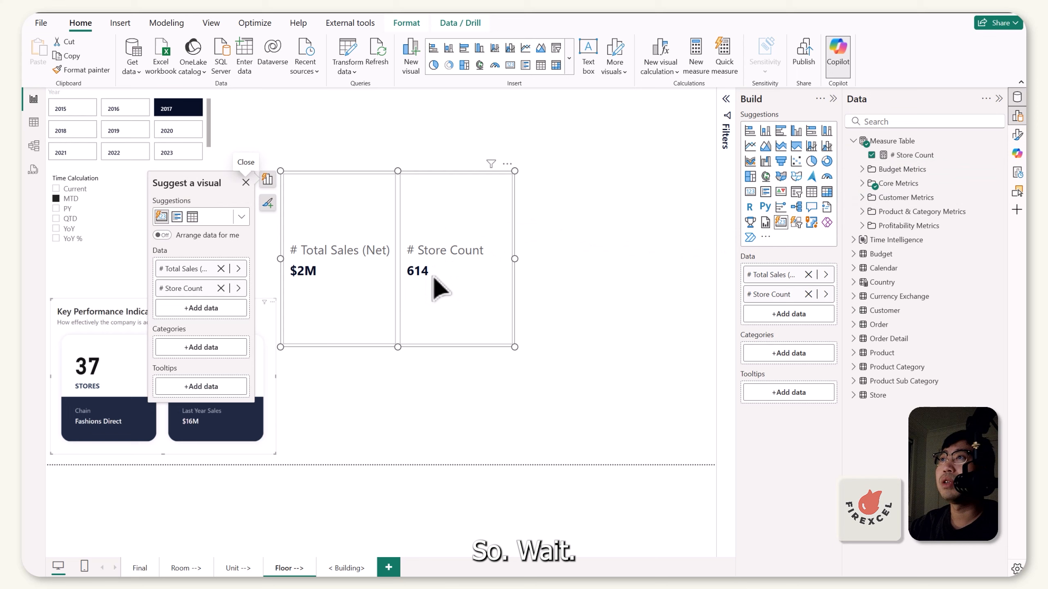
# Change the column counted by the # Store Count measure to 'Order'[@^ Store ID].
pyautogui.click(912, 156)
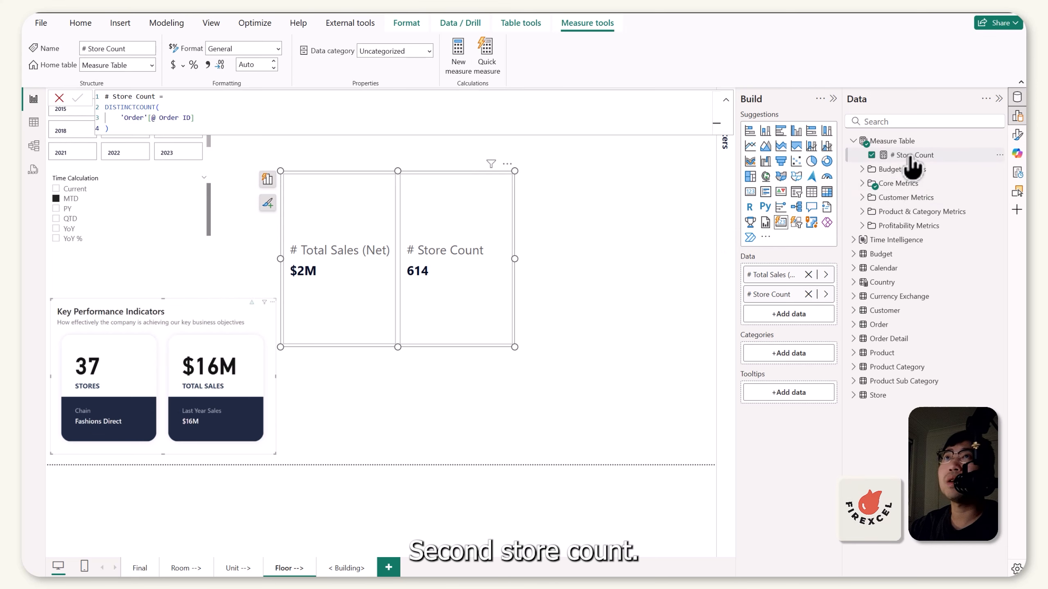
pyautogui.click(188, 117)
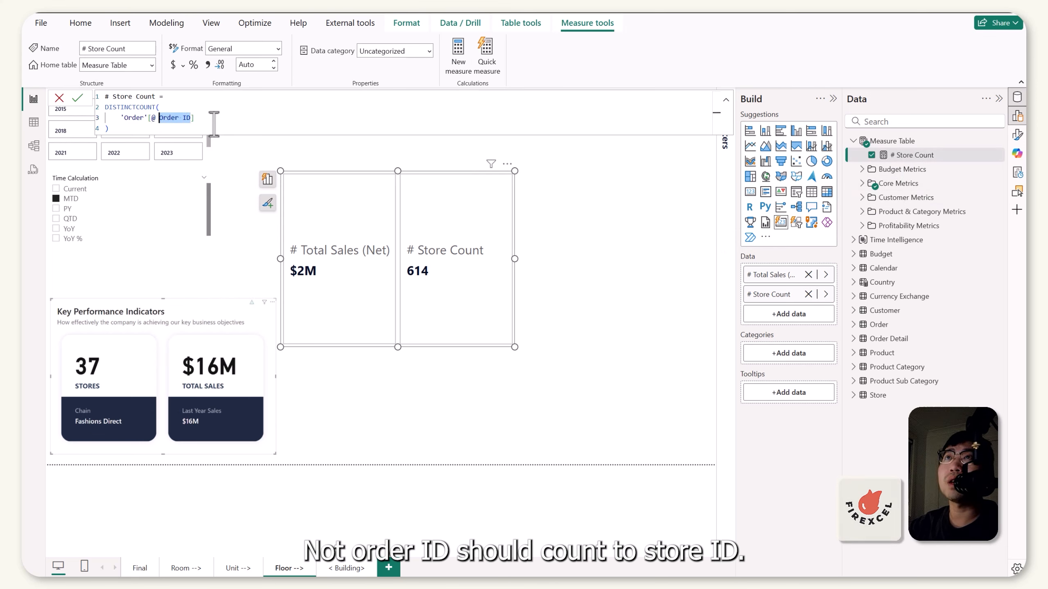
pyautogui.press('BackSpace')
pyautogui.press('BackSpace')
pyautogui.press('BackSpace')
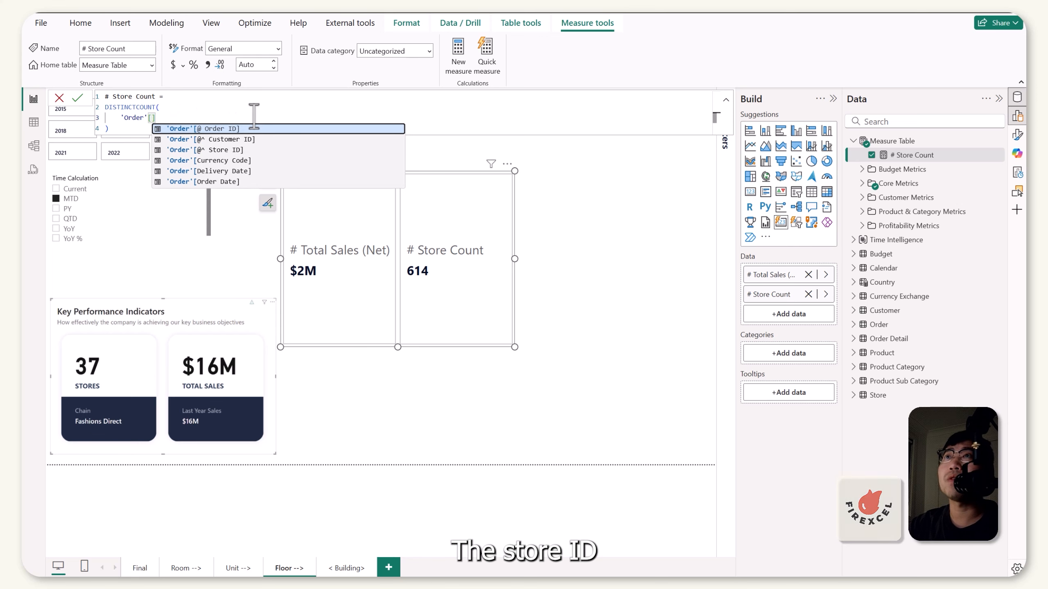
pyautogui.press('Down')
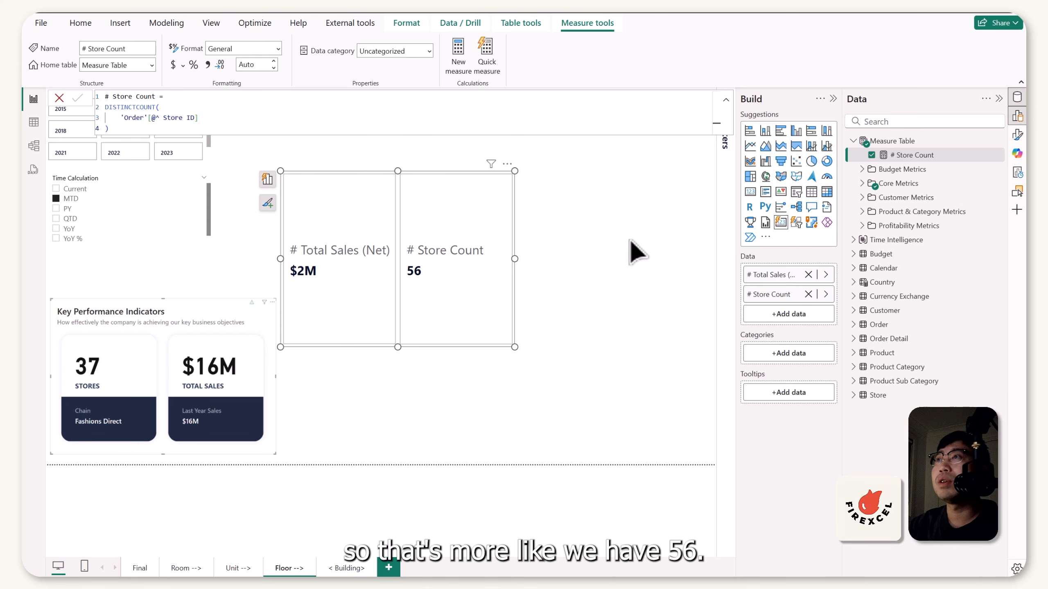
pyautogui.click(629, 240)
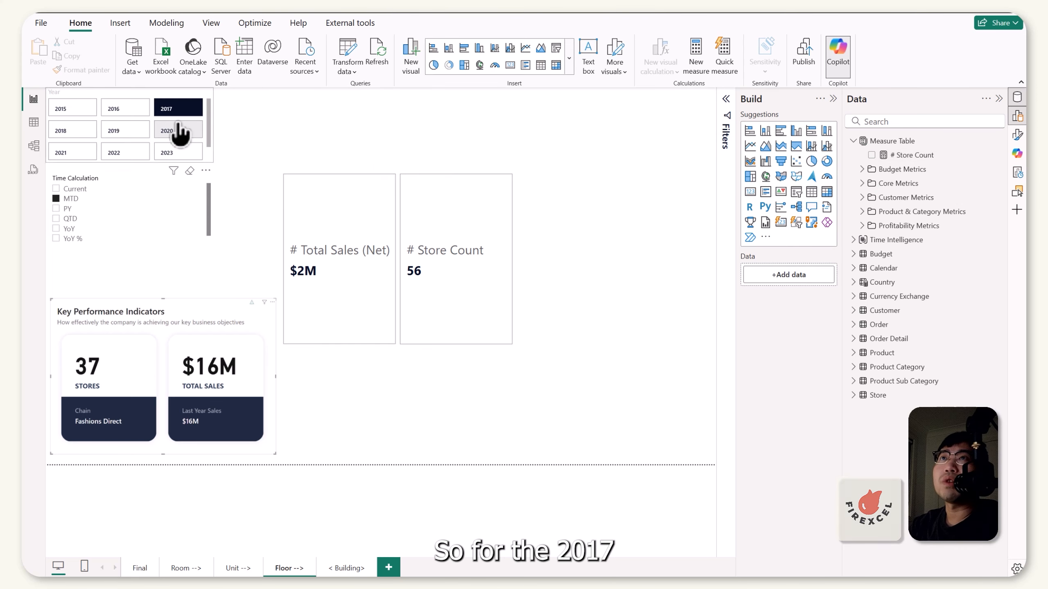
# Compare the card's sales and store count for 2016, 2017 and 2020, leaving 2017 selected in the year slicer.
pyautogui.click(126, 110)
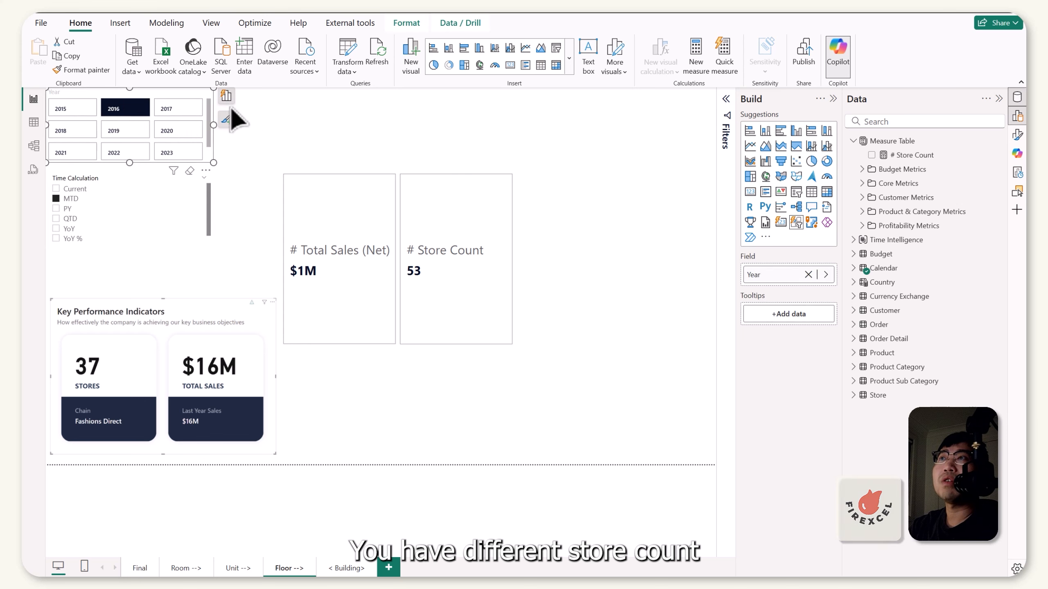
pyautogui.click(184, 108)
pyautogui.click(184, 130)
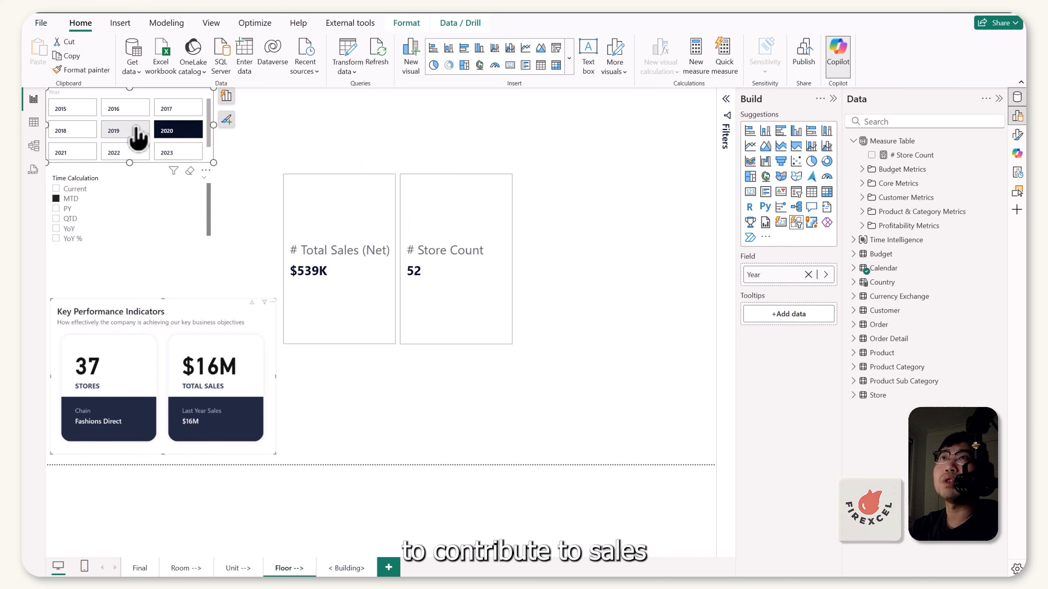
pyautogui.click(175, 108)
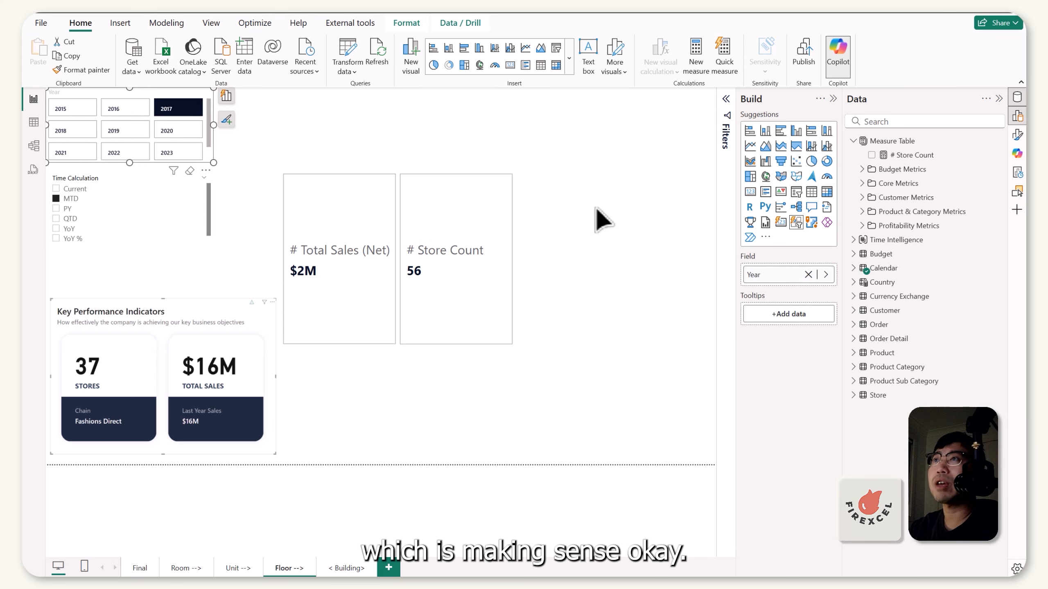
pyautogui.click(262, 211)
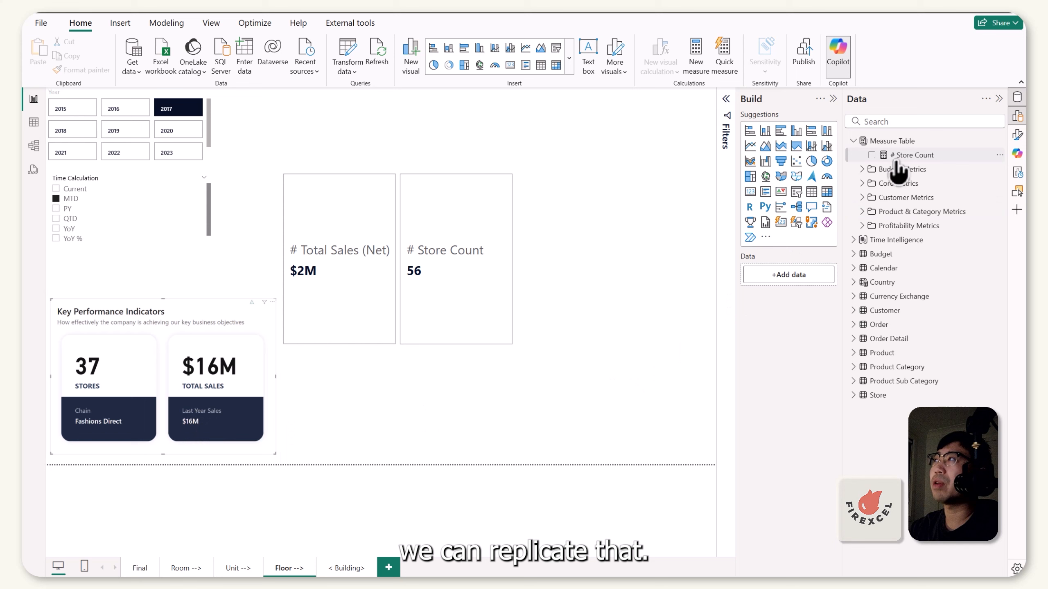
# Expand Core Metrics, and create a new measure named # Total Sales (Net) PY in Measure Table.
pyautogui.click(861, 183)
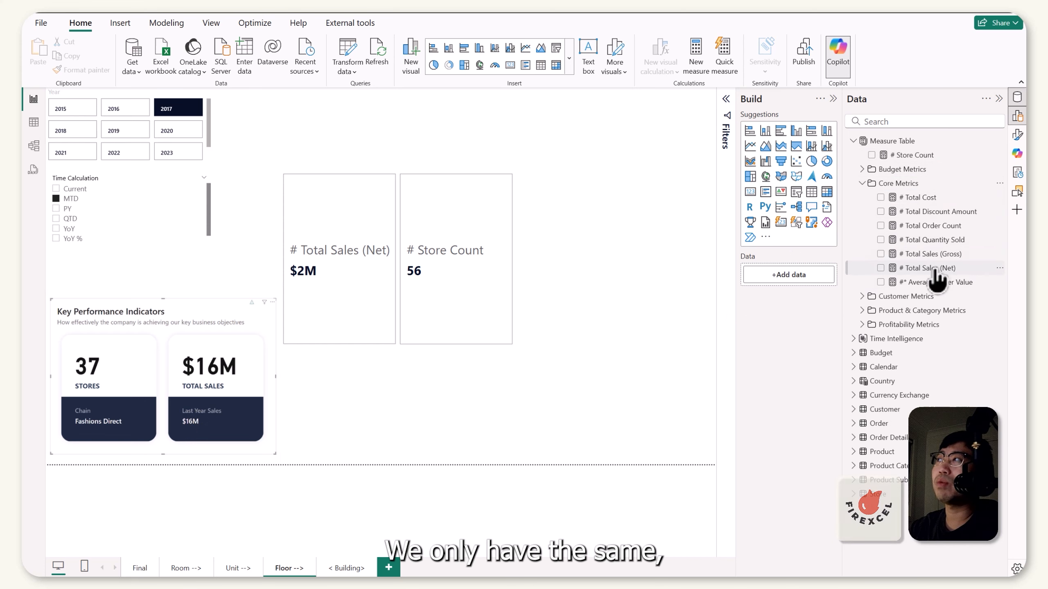
pyautogui.click(999, 183)
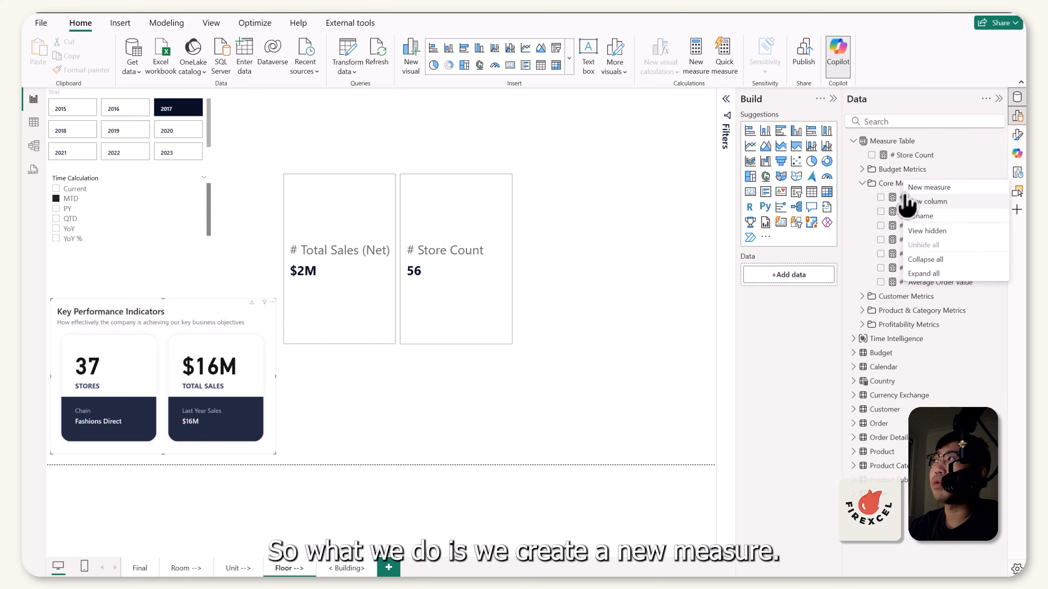
pyautogui.click(956, 139)
pyautogui.rightClick(1002, 142)
pyautogui.click(958, 164)
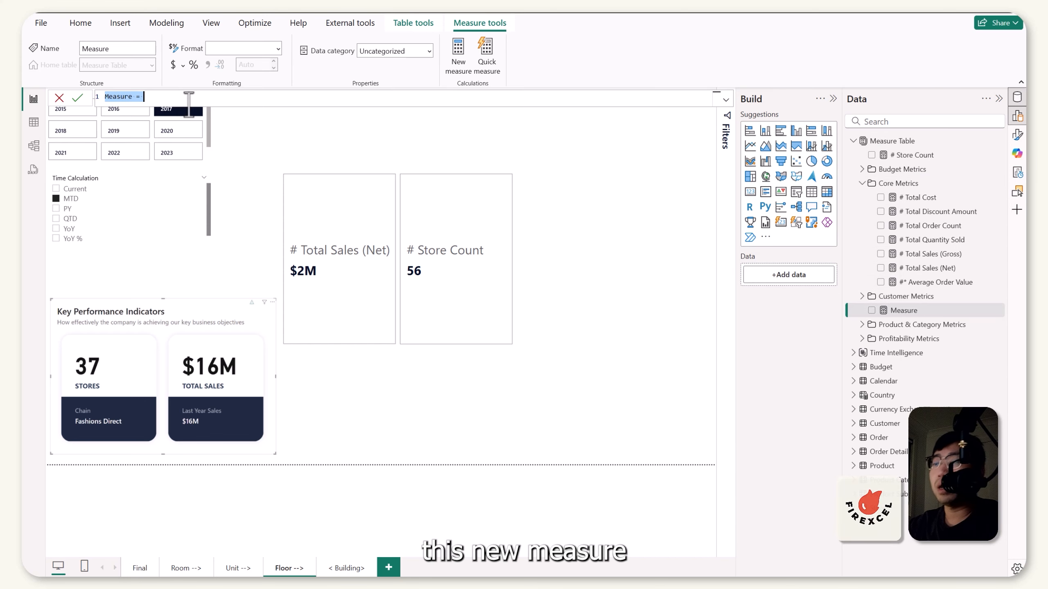
pyautogui.write('# Tota')
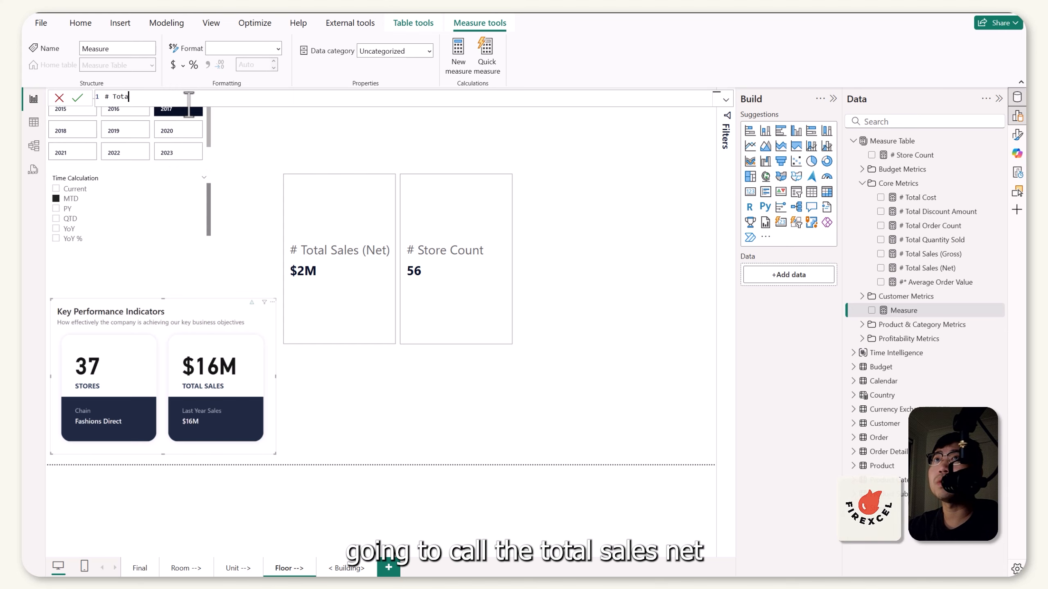
pyautogui.write('l Sales ')
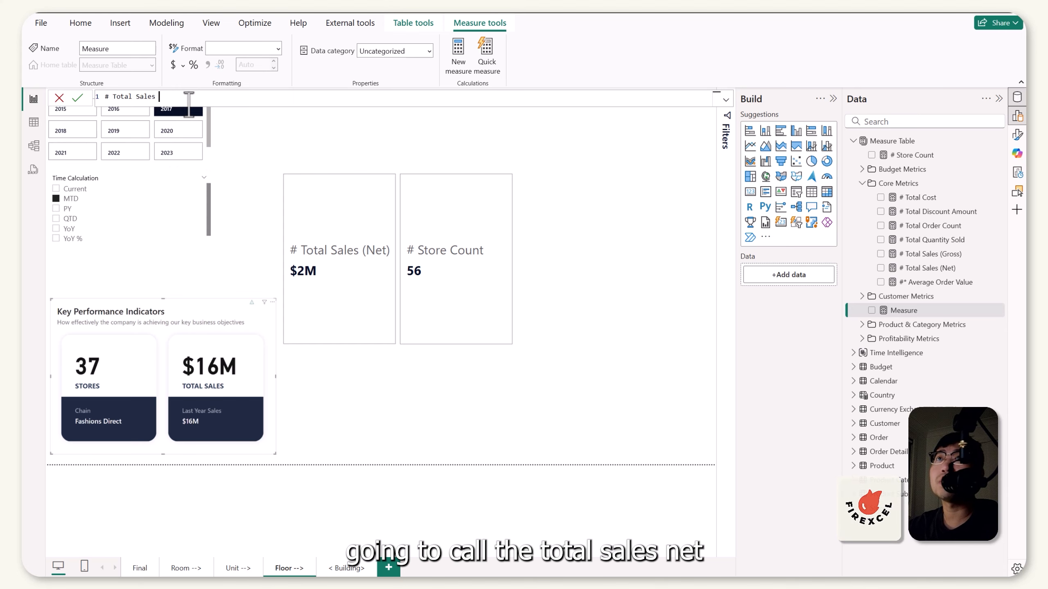
pyautogui.write('(Net) P')
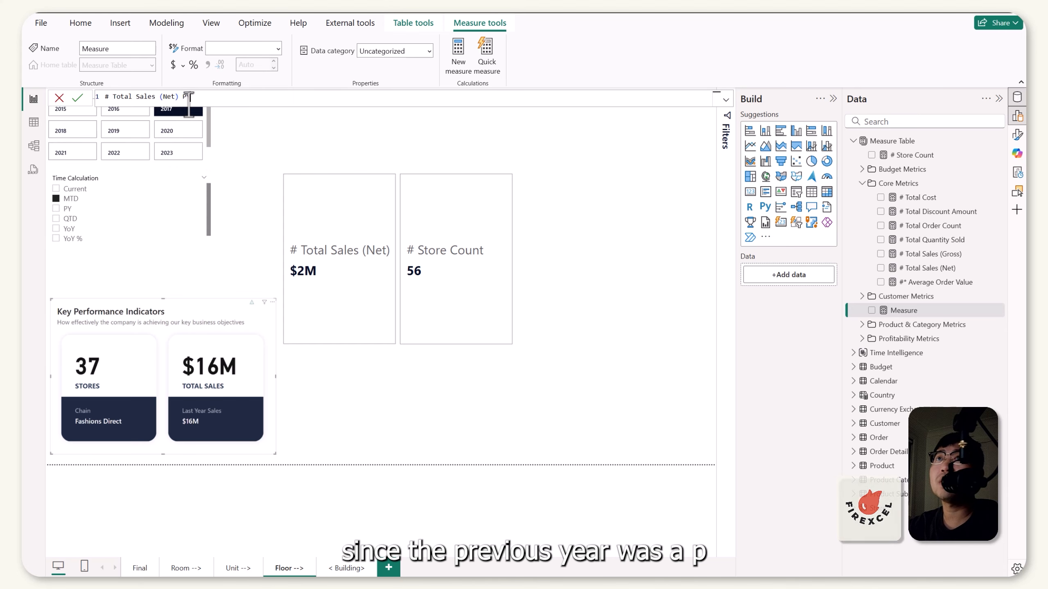
pyautogui.write('Y =')
pyautogui.hotkey('shift', 'Return')
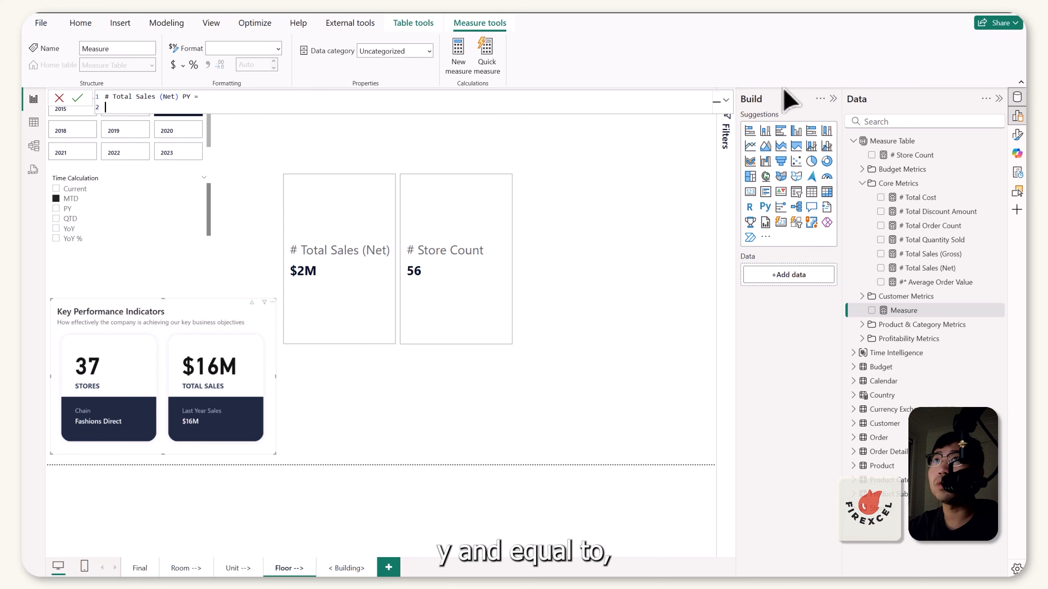
# Start the prior-year formula with CALCULATE, using [# Total Sales (Net)] as its expression.
pyautogui.write('CAL')
pyautogui.press('Tab')
pyautogui.hotkey('shift', 'Return')
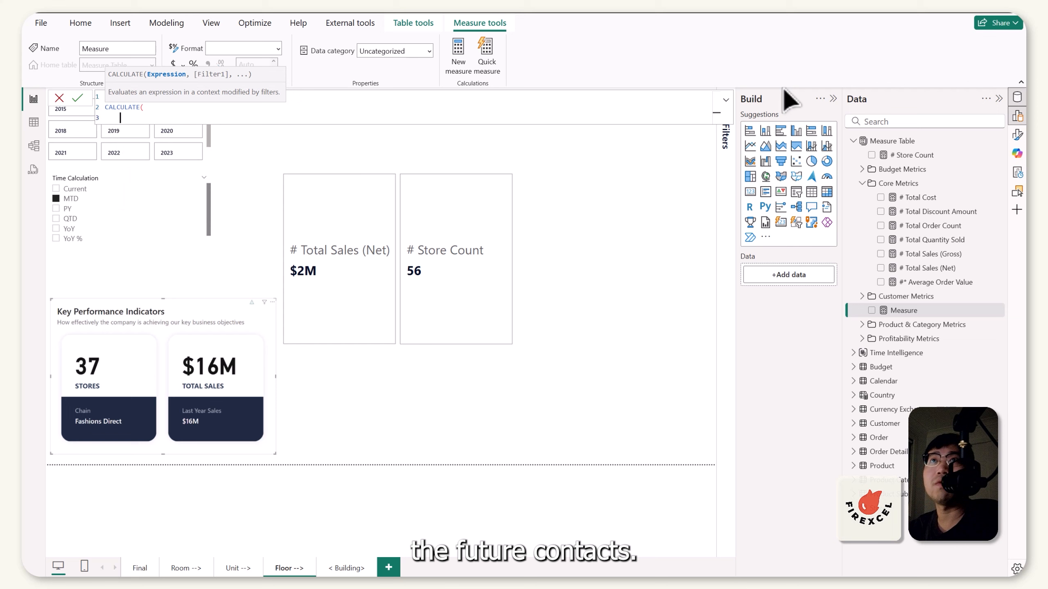
pyautogui.write('net')
pyautogui.press('Up')
pyautogui.press('Tab')
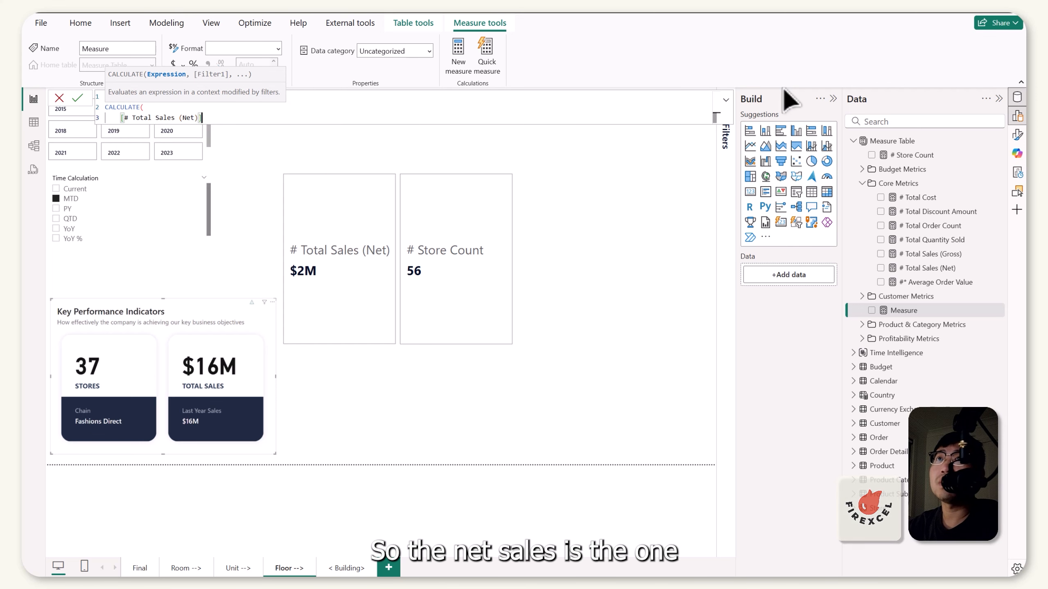
pyautogui.write(',')
pyautogui.hotkey('shift', 'Return')
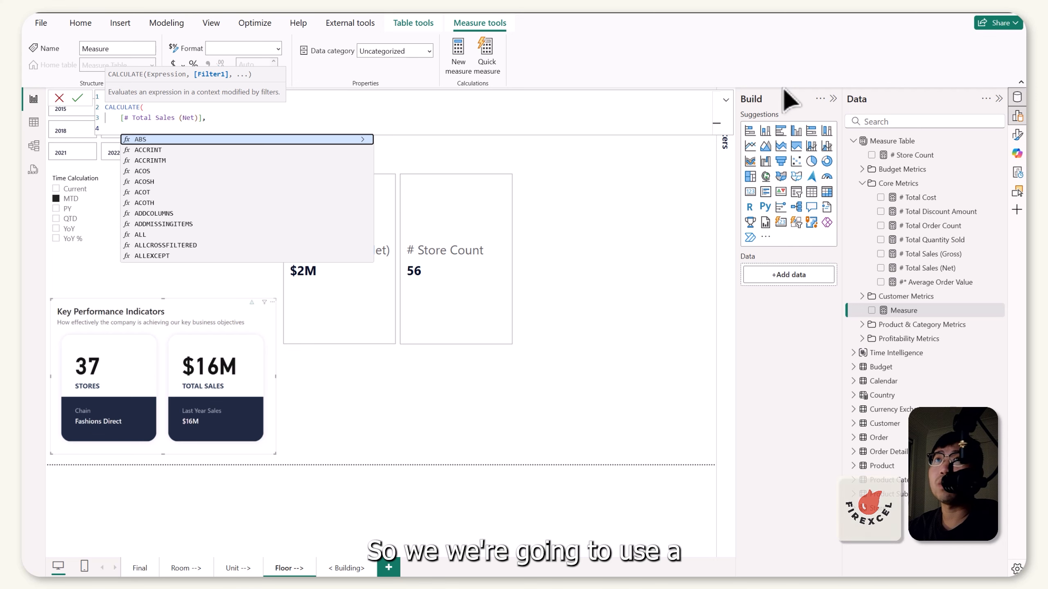
# Add the filter 'Time Intelligence'[Time Calculation] = "PY" to the CALCULATE formula and commit the measure.
pyautogui.write('tim')
pyautogui.press('Up')
pyautogui.press('Tab')
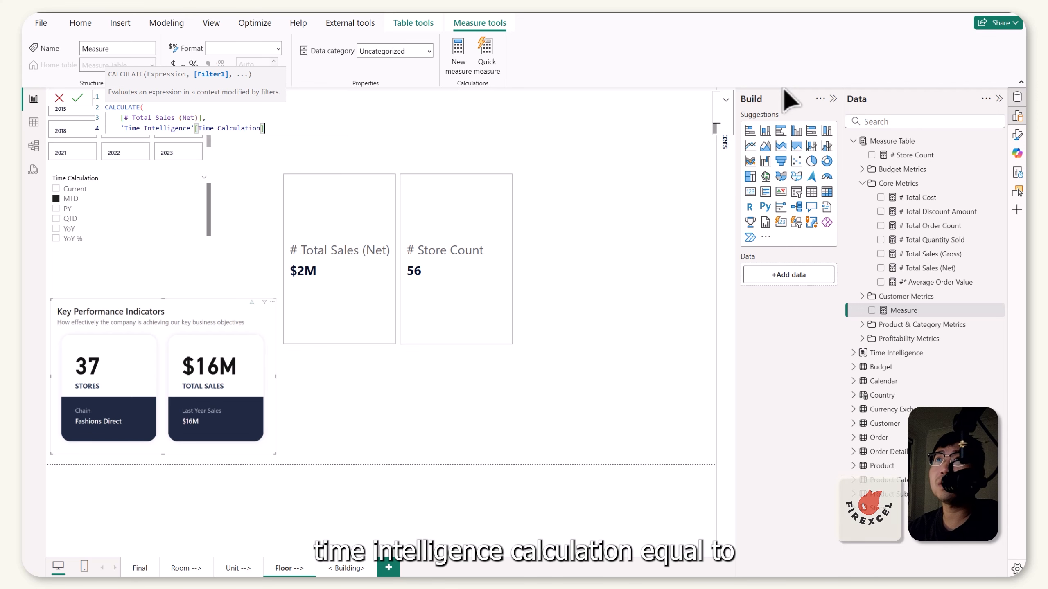
pyautogui.write('= "P')
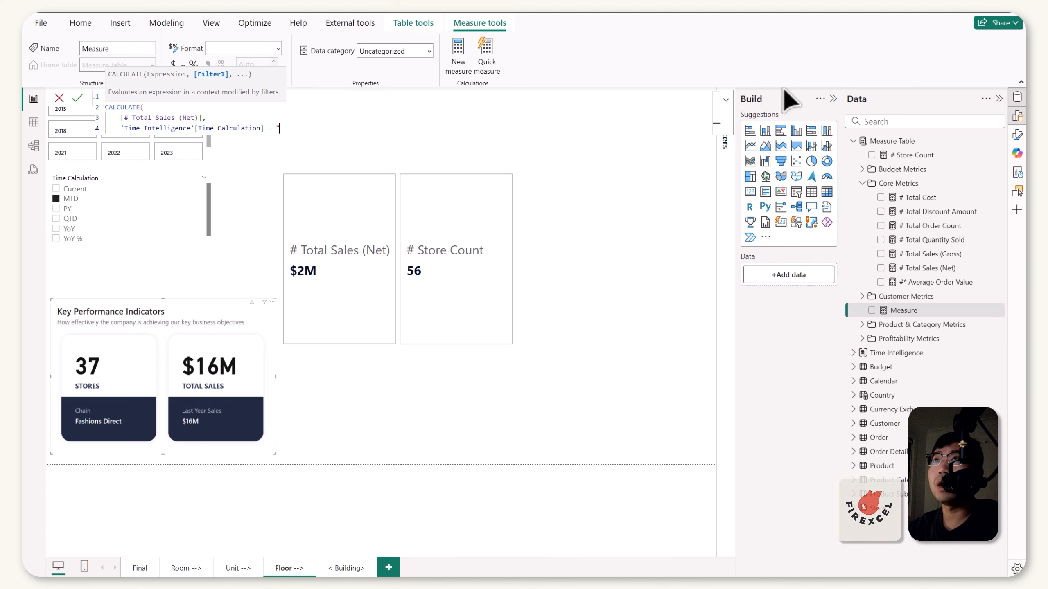
pyautogui.write('Y')
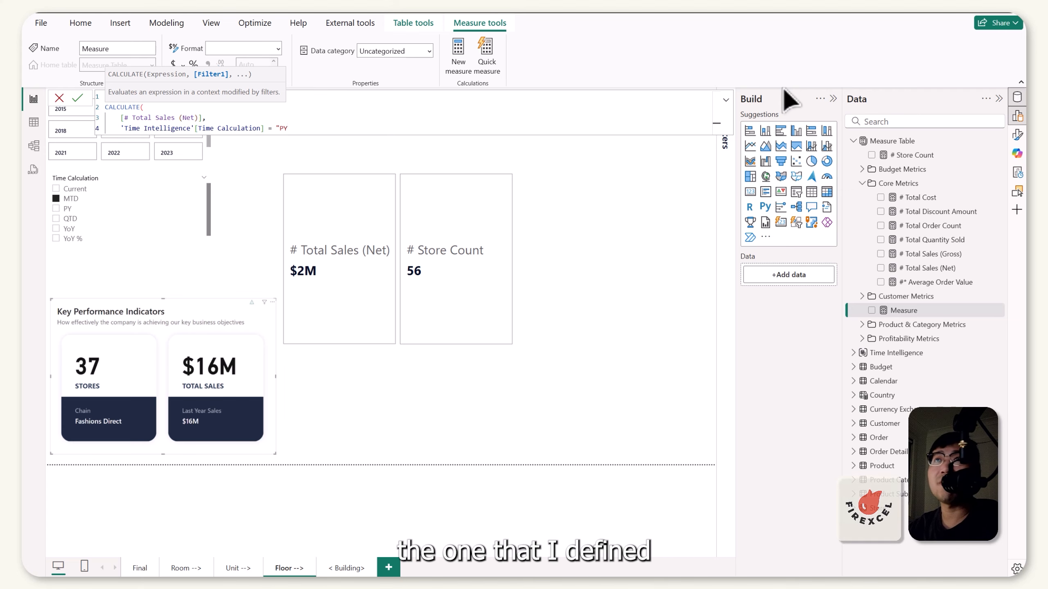
pyautogui.write('"')
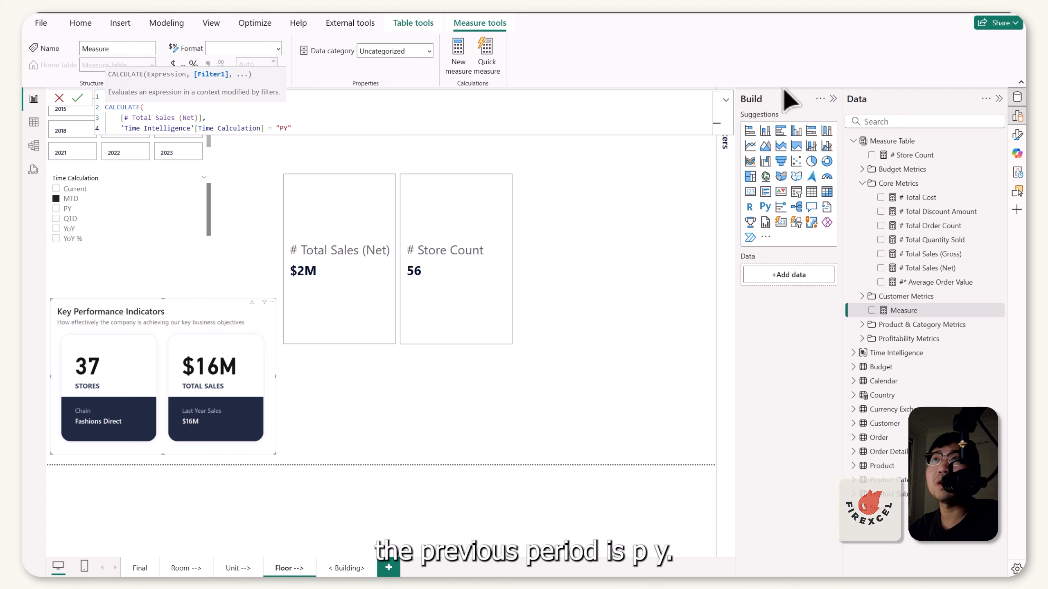
pyautogui.hotkey('shift', 'Return')
pyautogui.write(')')
pyautogui.press('Return')
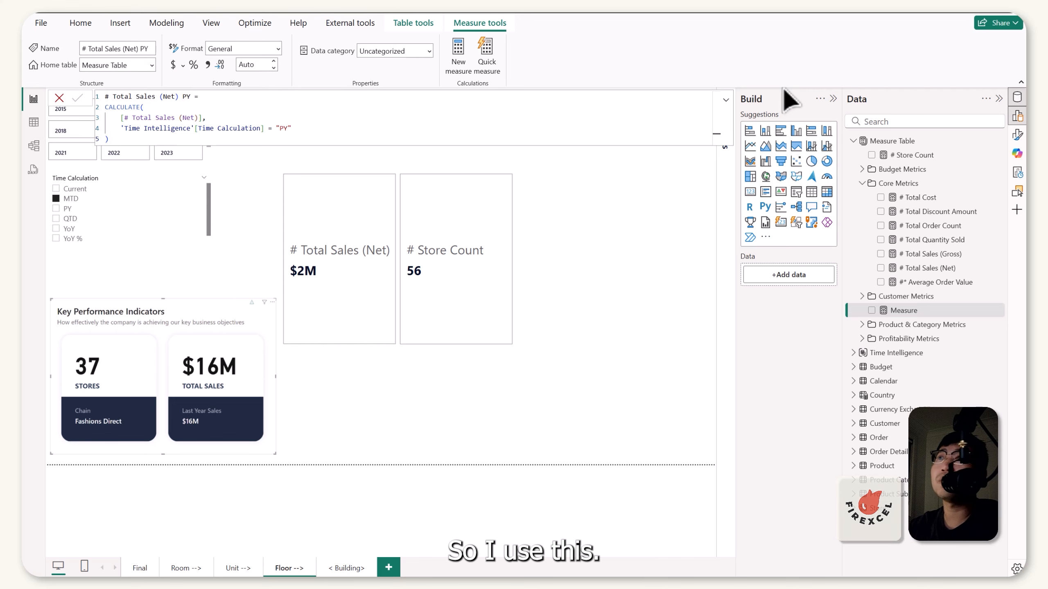
pyautogui.click(620, 248)
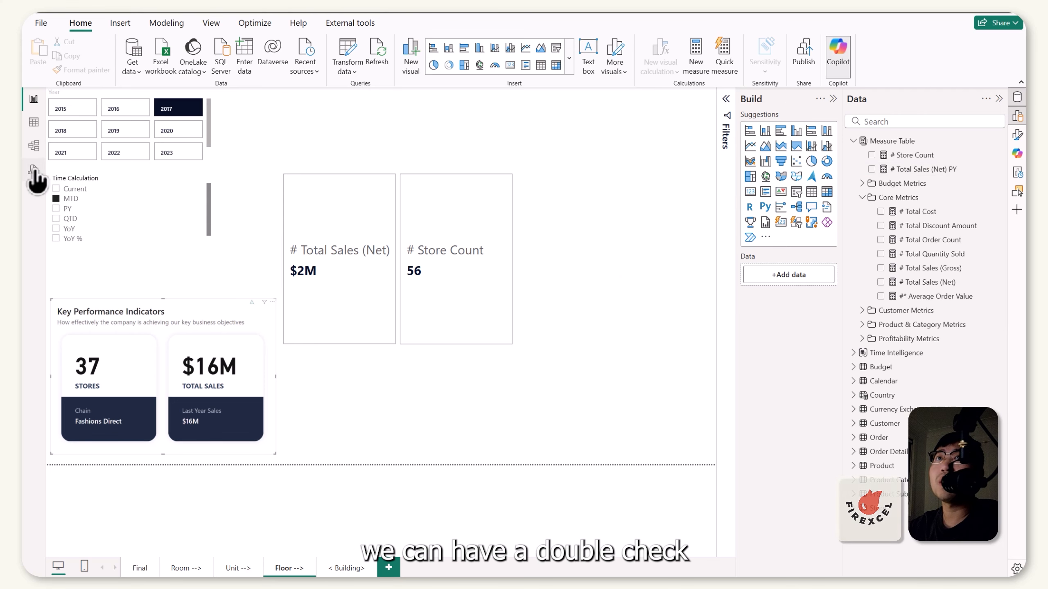
# Examine the PY calculation item of the Time Intelligence calculation group in the data model, including its SELECTEDMEASURE and SAMEPERIODLASTYEAR arguments.
pyautogui.click(36, 151)
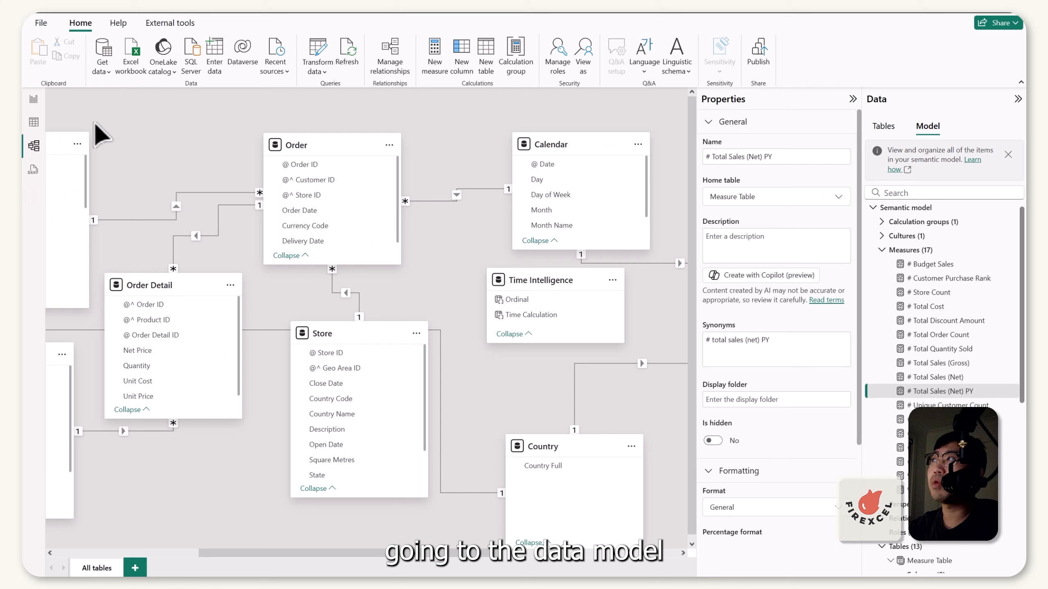
pyautogui.click(882, 251)
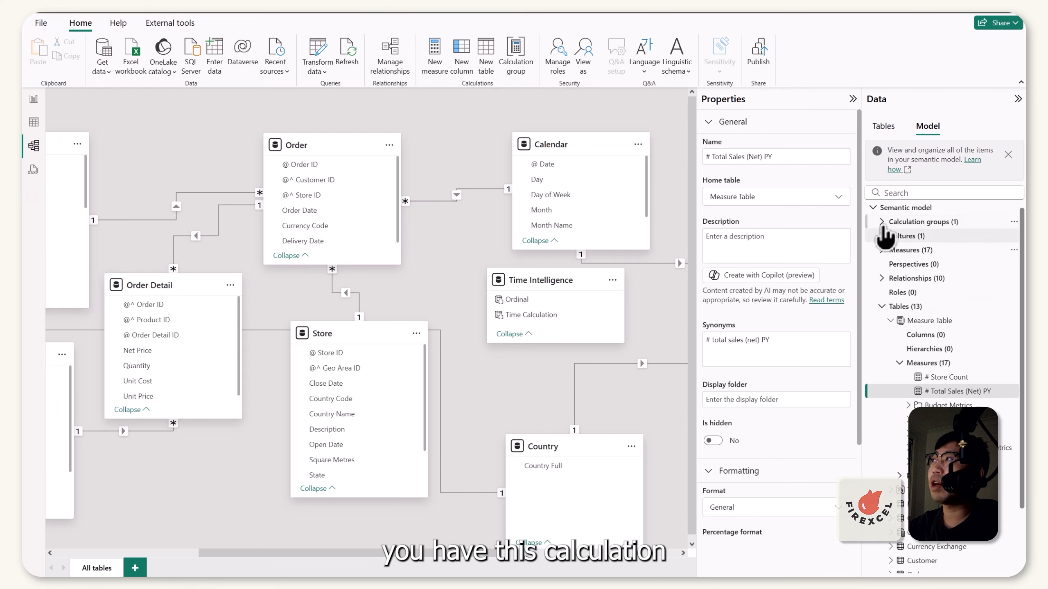
pyautogui.click(882, 223)
pyautogui.click(892, 236)
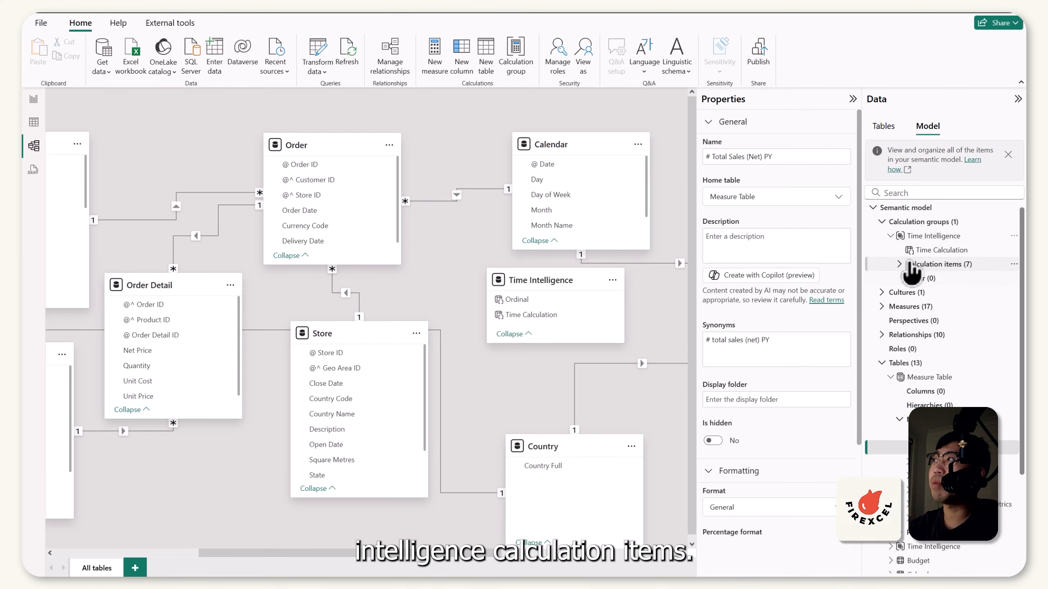
pyautogui.click(899, 264)
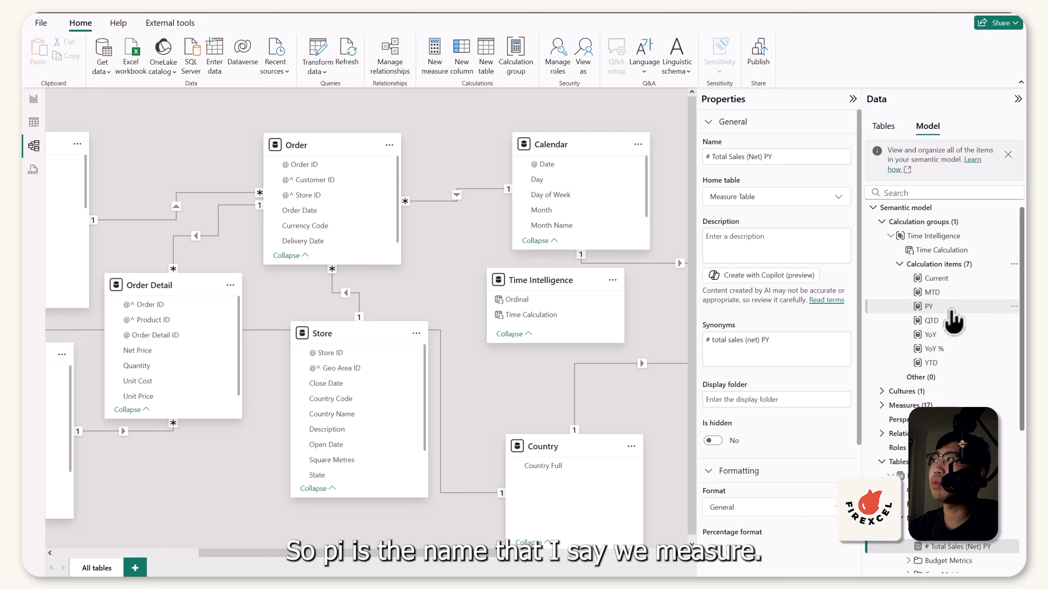
pyautogui.click(929, 306)
pyautogui.moveTo(285, 131); pyautogui.dragTo(90, 99)
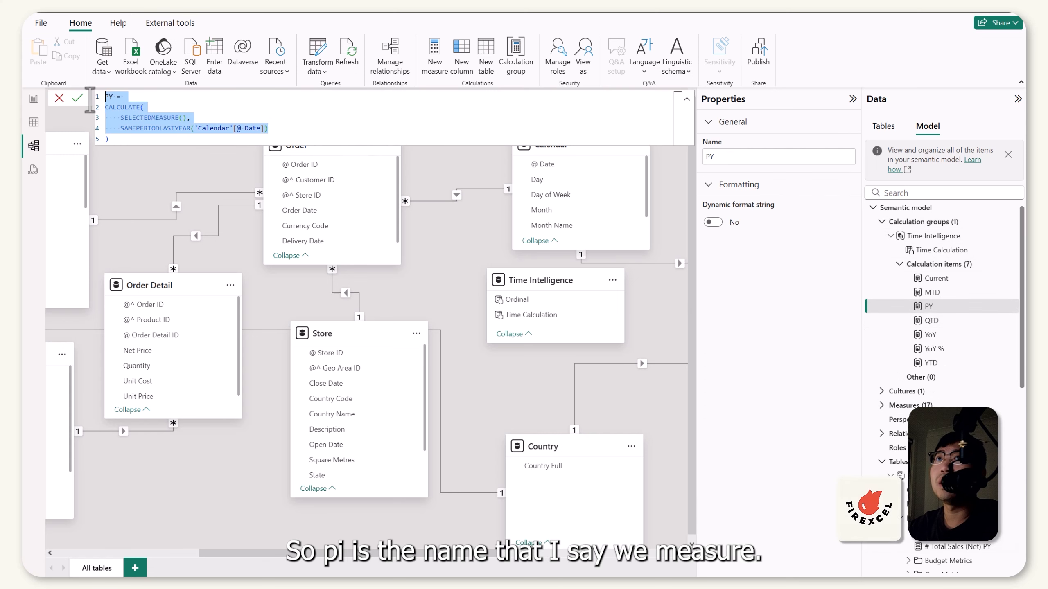
pyautogui.click(122, 118)
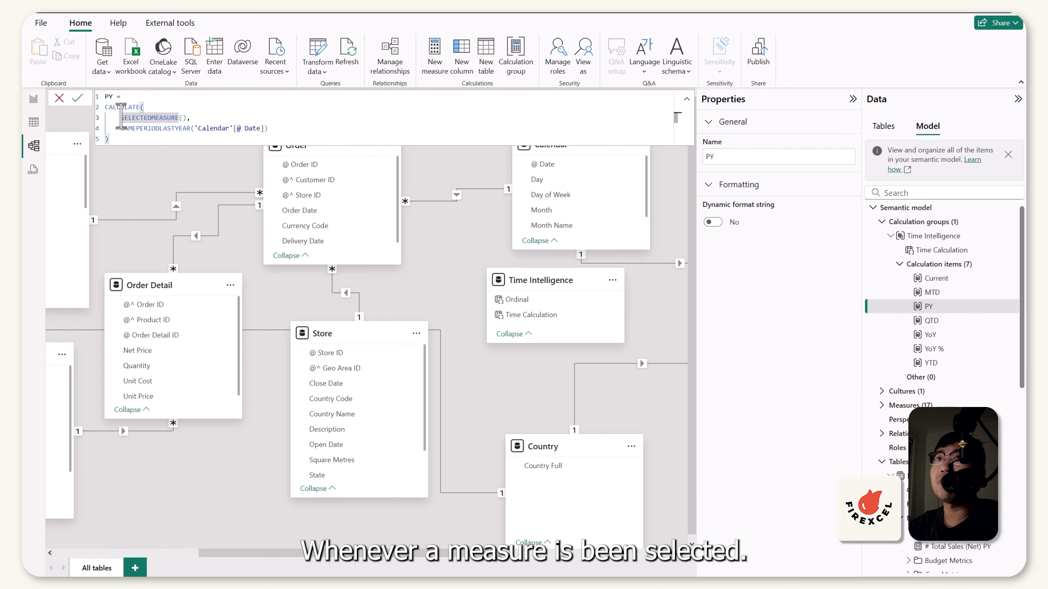
pyautogui.moveTo(118, 128); pyautogui.dragTo(277, 130)
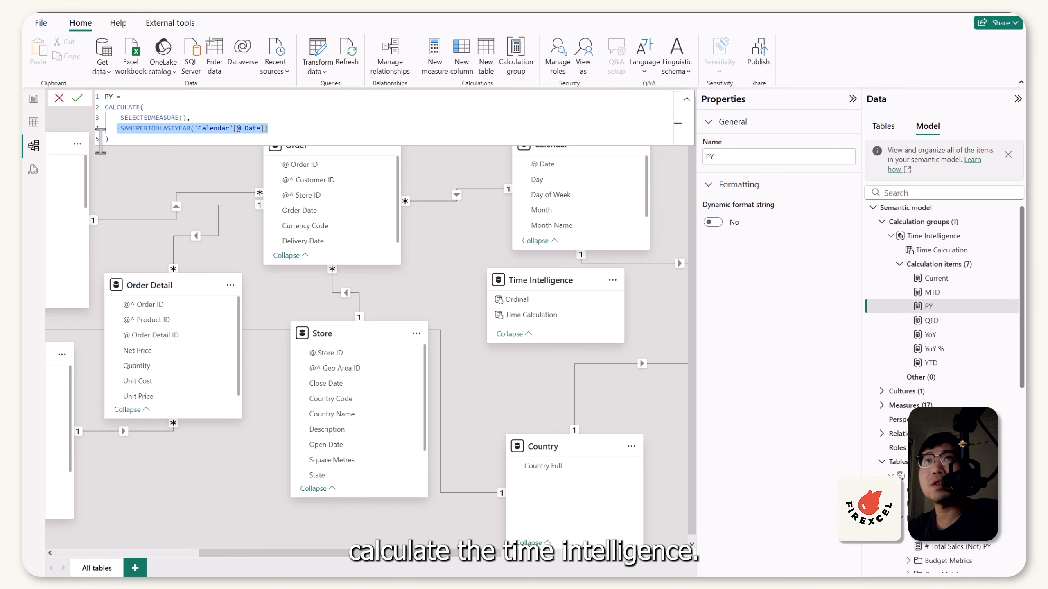
# Return to the report, collapse Core Metrics, and add # Total Sales (Net) PY to the card visual.
pyautogui.click(34, 99)
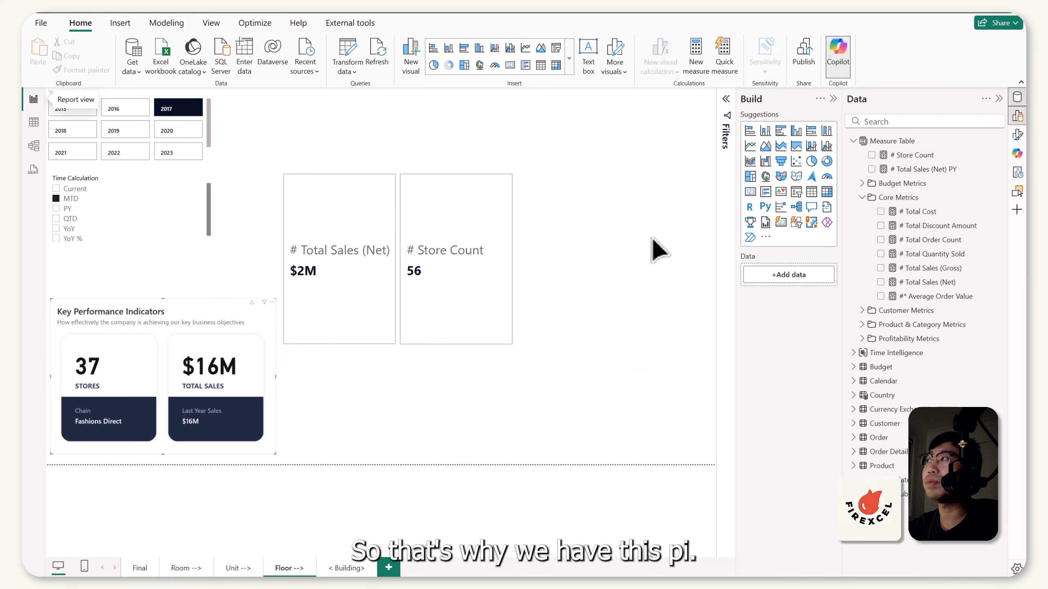
pyautogui.click(870, 197)
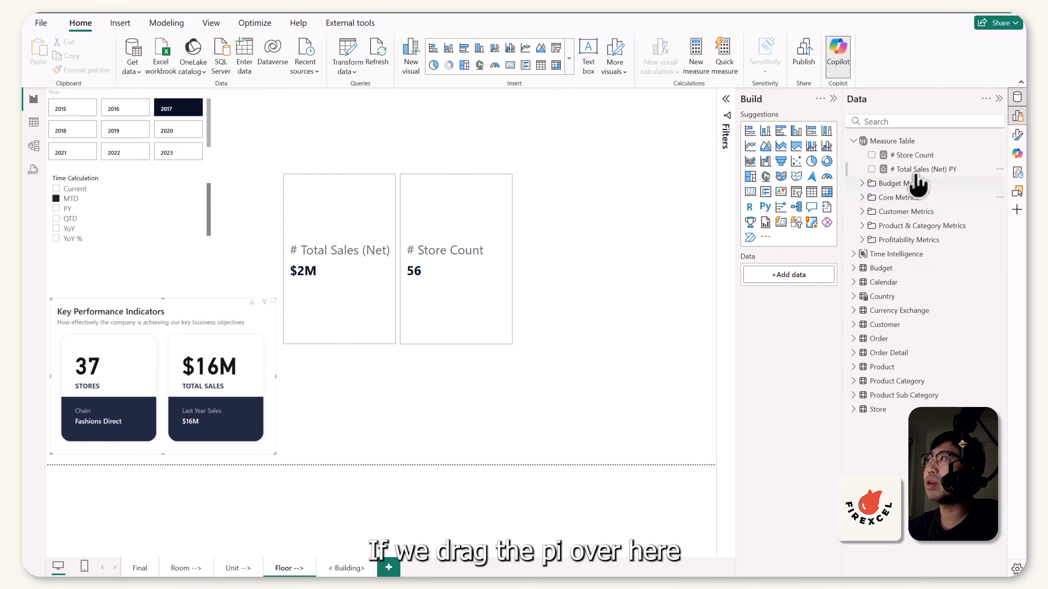
pyautogui.moveTo(915, 174); pyautogui.dragTo(545, 257)
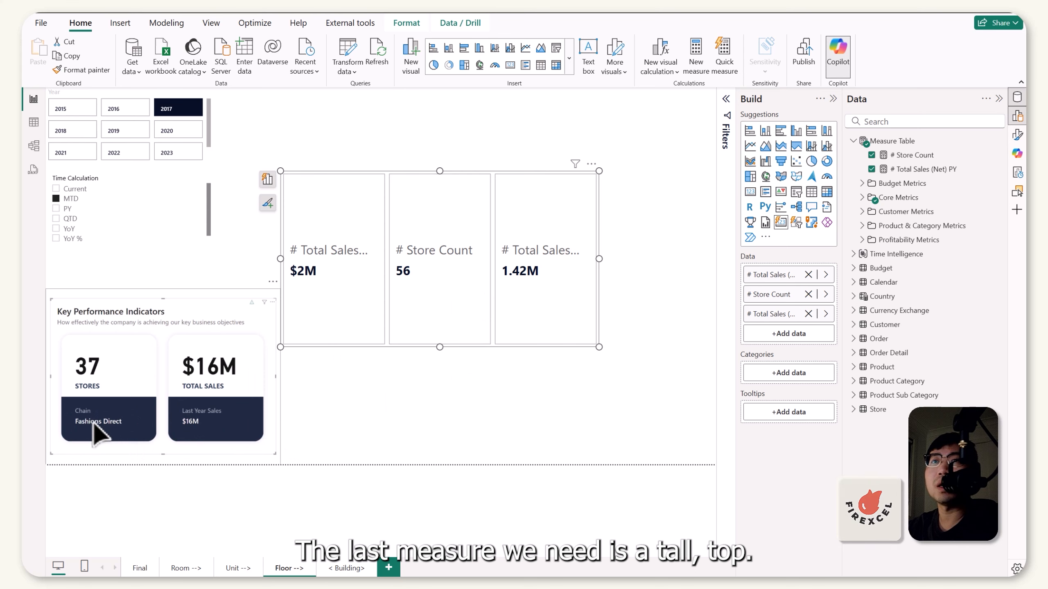
# In the DAX query view, examine how the base variable selects store columns and filters out "Online store".
pyautogui.click(33, 169)
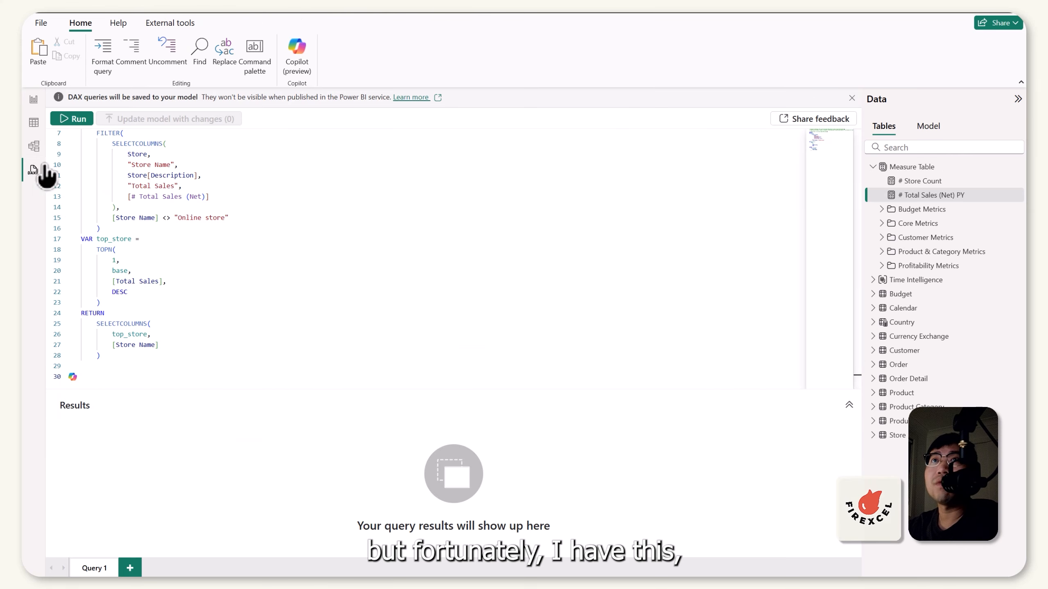
pyautogui.scroll(2, 180, 361)
pyautogui.scroll(-2, 140, 386)
pyautogui.moveTo(124, 378); pyautogui.dragTo(29, 86)
pyautogui.click(271, 276)
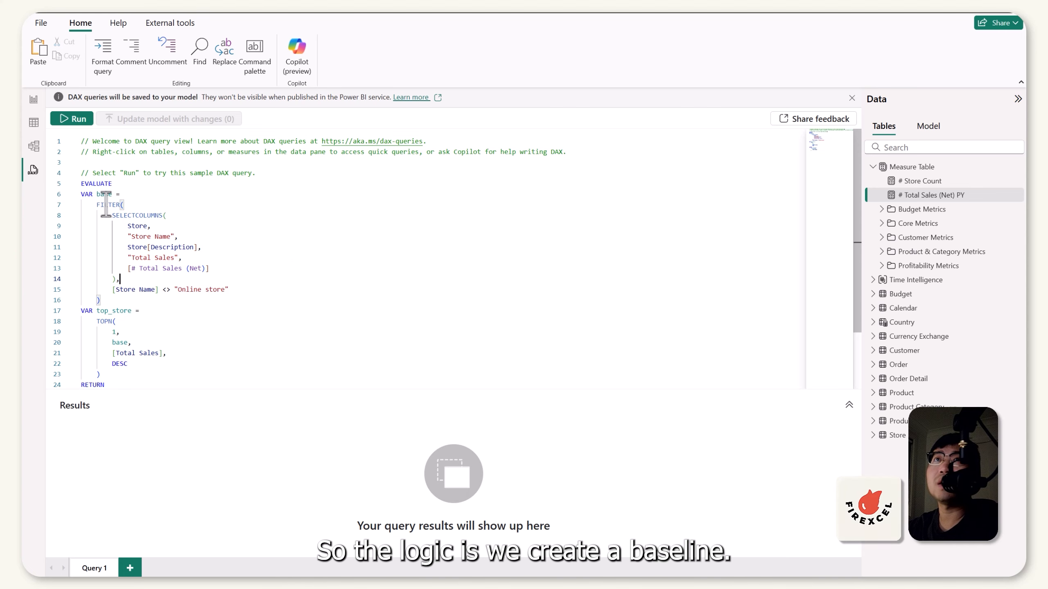
pyautogui.moveTo(96, 204)
pyautogui.mouseDown()
pyautogui.moveTo(117, 293)
pyautogui.moveTo(215, 303)
pyautogui.moveTo(105, 214)
pyautogui.mouseUp()
pyautogui.click(187, 304)
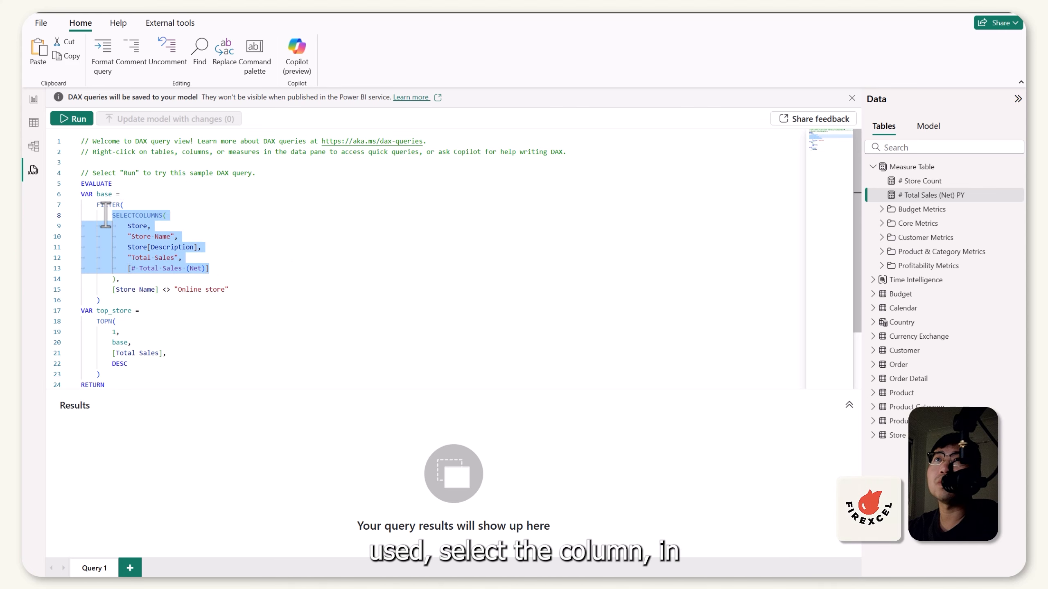
pyautogui.click(201, 271)
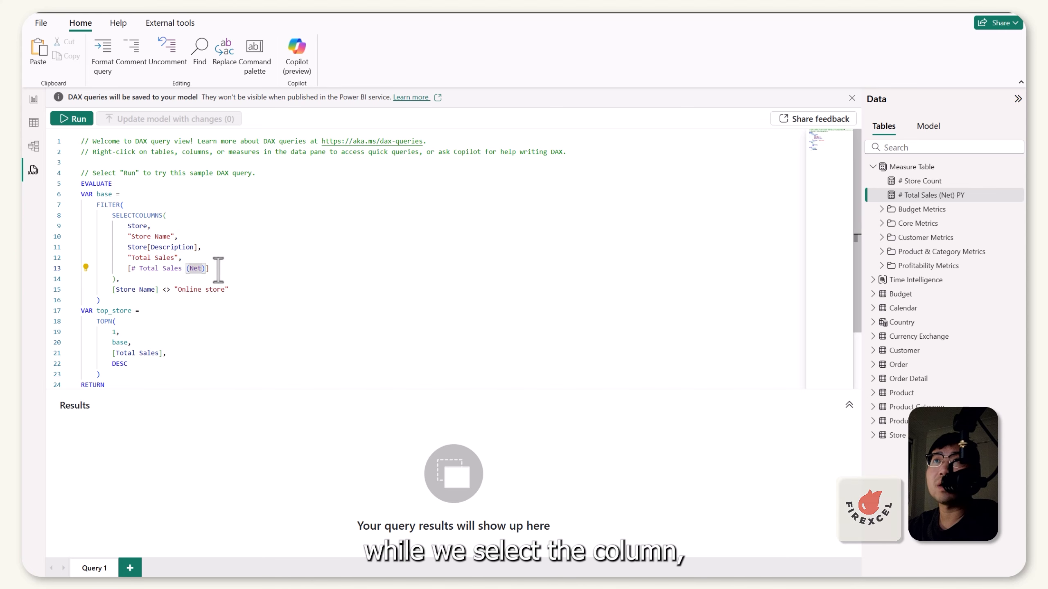
pyautogui.moveTo(218, 268); pyautogui.dragTo(245, 293)
pyautogui.click(97, 210)
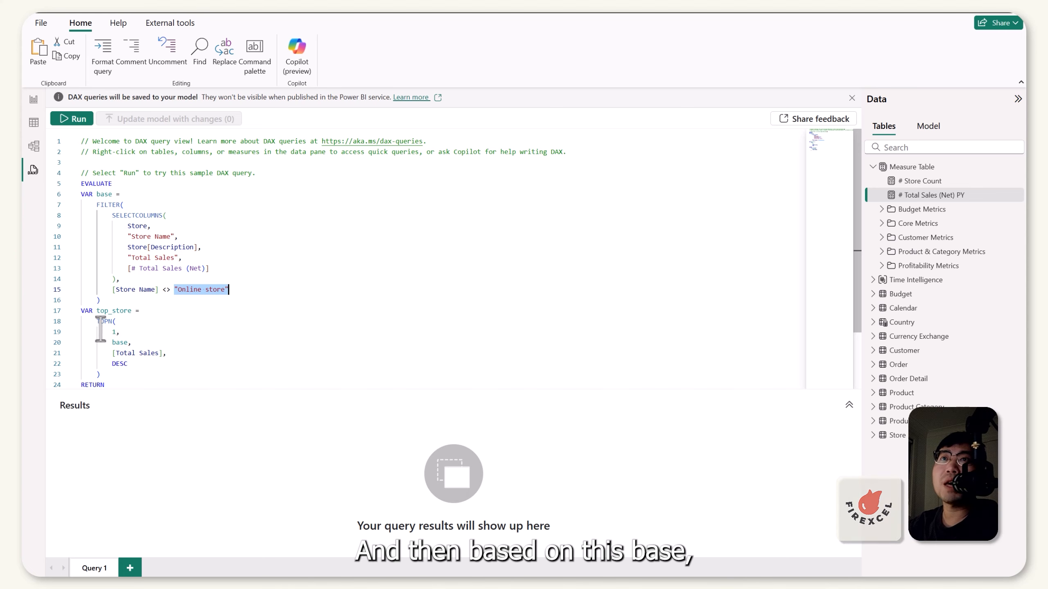
# Examine the query's TOPN ranking of base by Total Sales and its RETURN clause, and run the query.
pyautogui.doubleClick(123, 342)
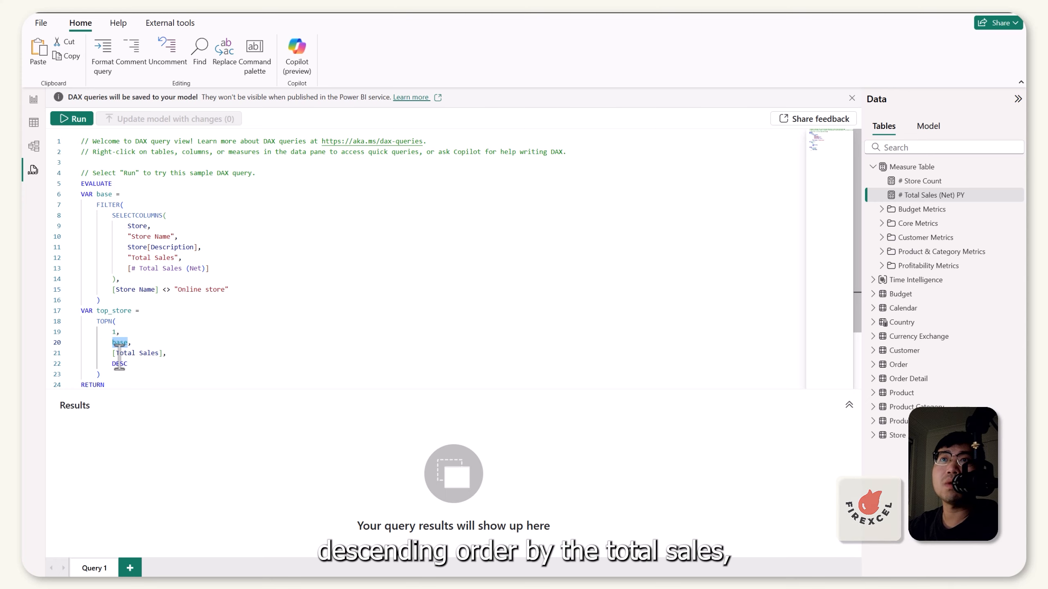
pyautogui.moveTo(135, 257); pyautogui.dragTo(178, 257)
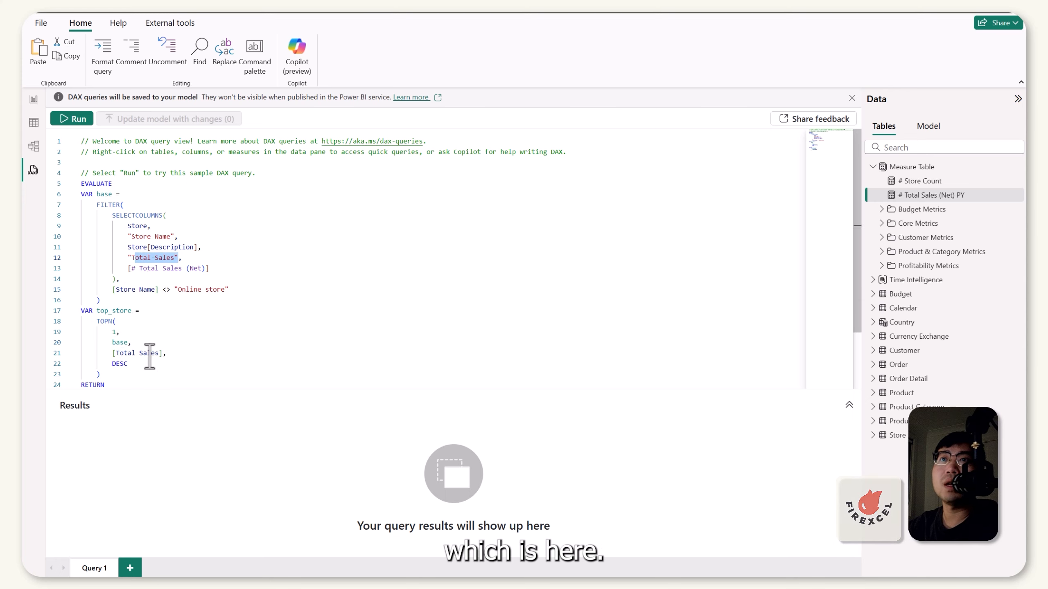
pyautogui.scroll(-2, 149, 355)
pyautogui.moveTo(97, 337); pyautogui.dragTo(113, 367)
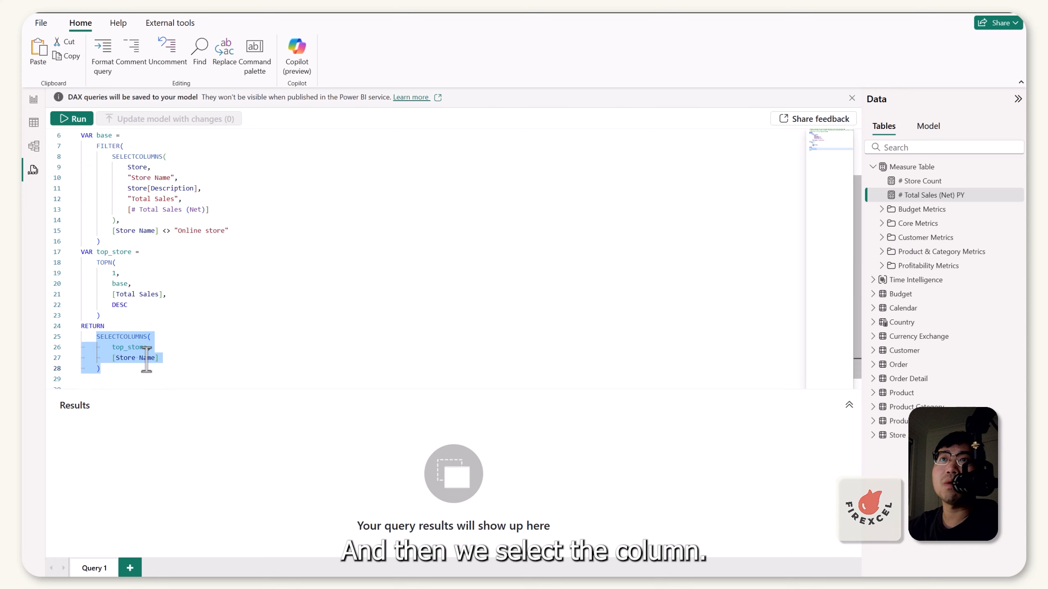
pyautogui.click(123, 372)
pyautogui.click(76, 118)
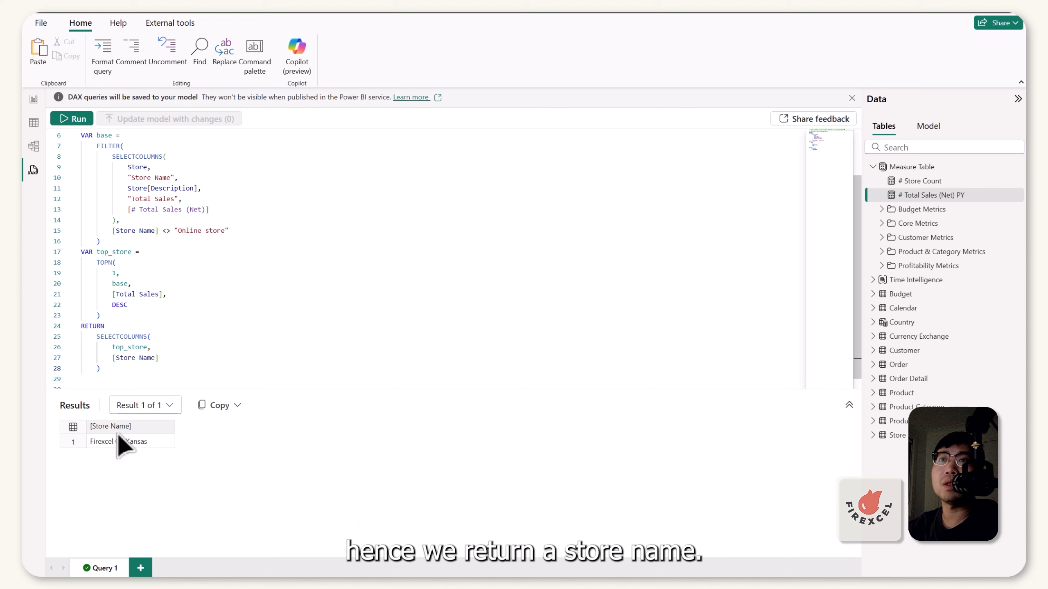
pyautogui.click(117, 441)
# Replace everything below EVALUATE with a new variable named base that begins with a SELECTCOLUMNS function.
pyautogui.moveTo(112, 370); pyautogui.dragTo(55, 194)
pyautogui.write('var')
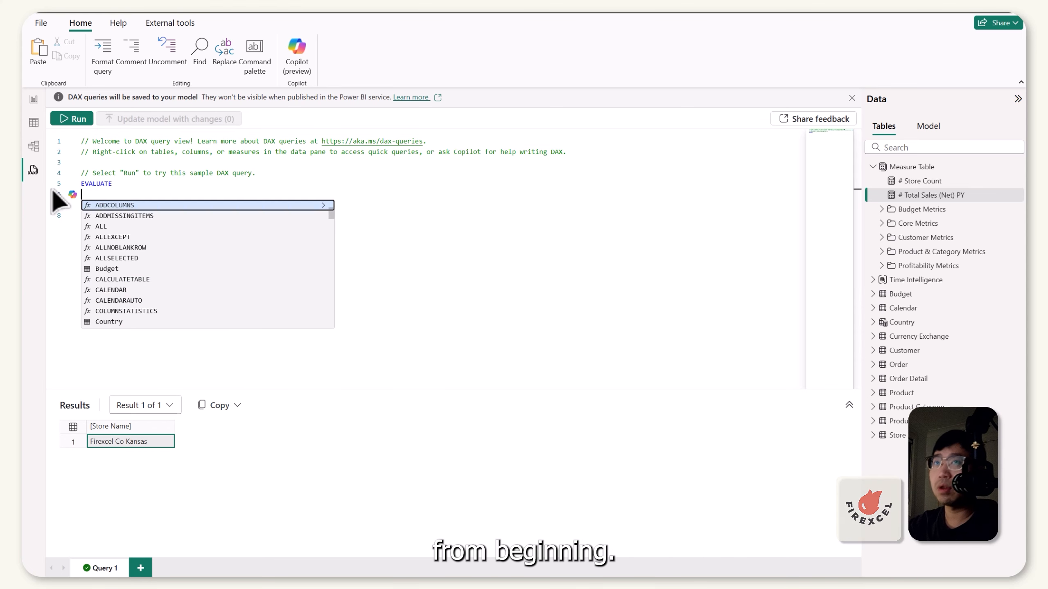
pyautogui.press('Tab')
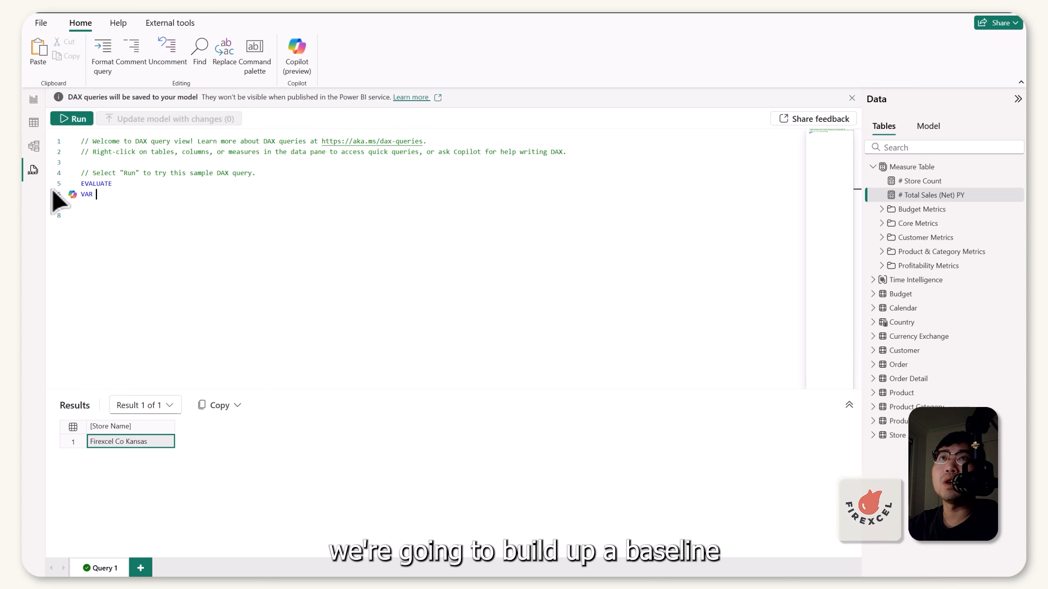
pyautogui.write('base ')
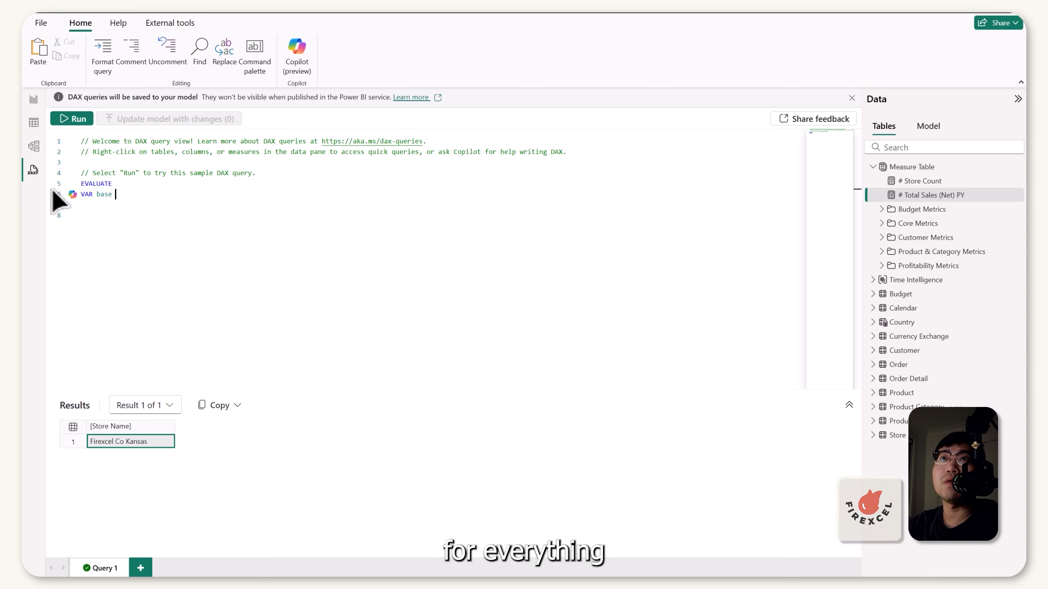
pyautogui.write('=     ')
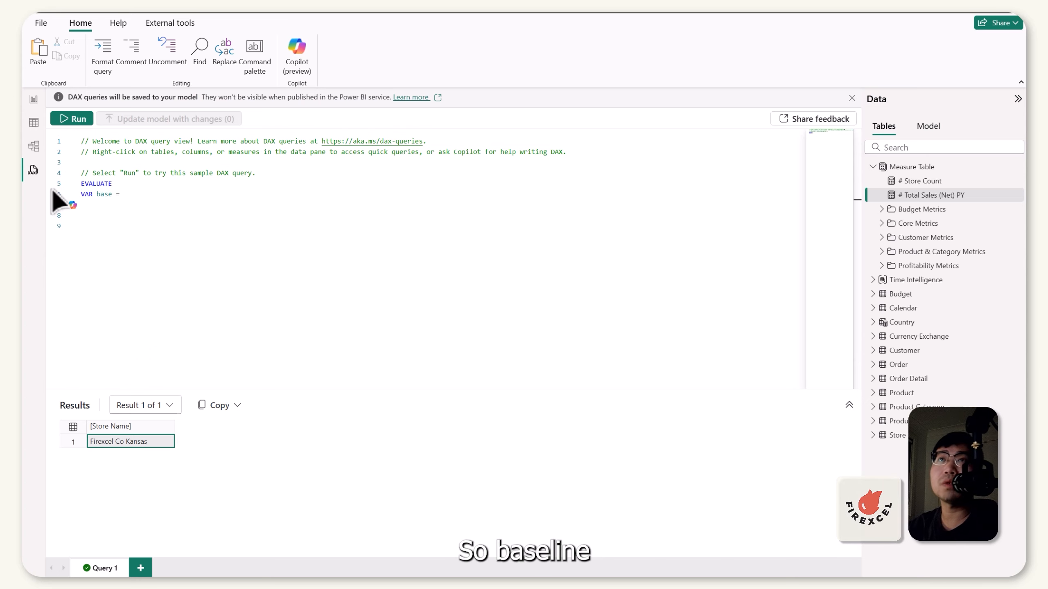
pyautogui.write('SELECTCOLUMNS(')
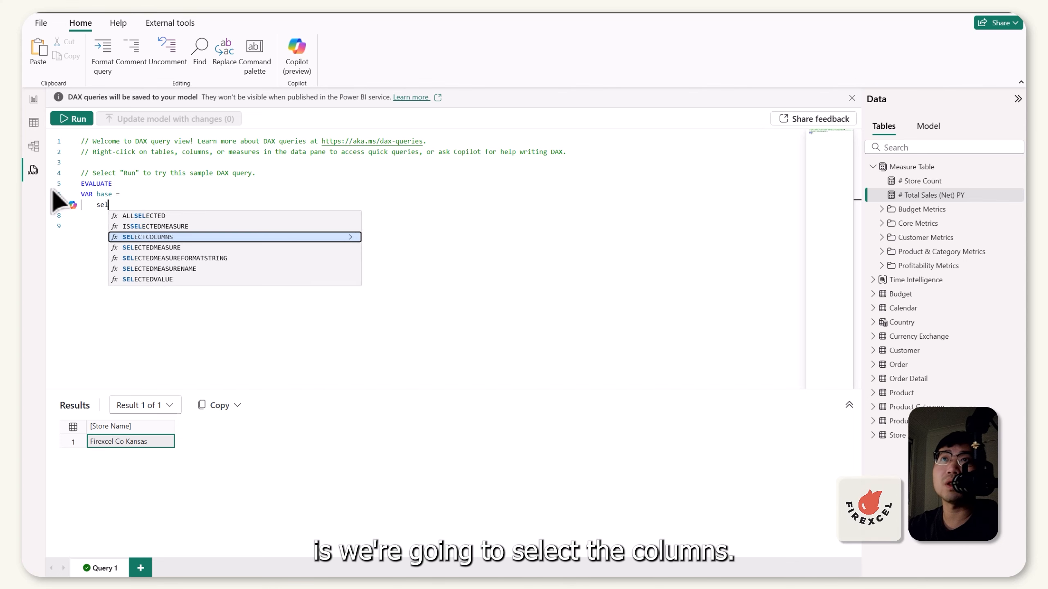
pyautogui.press('Return')
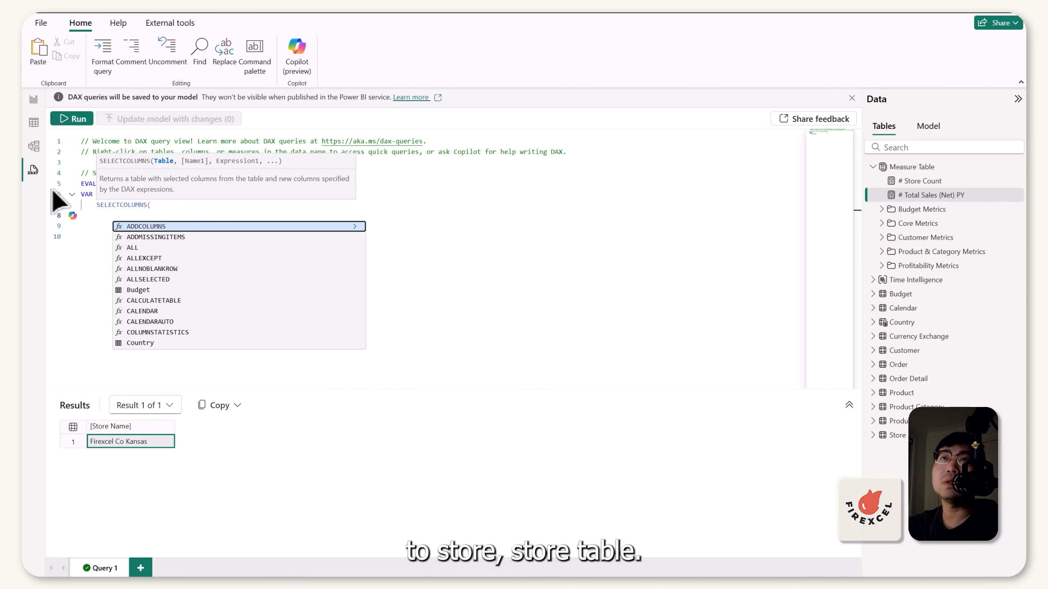
# Use the Store table in SELECTCOLUMNS and define a "Store Name" column from Store[Description].
pyautogui.write('Store,')
pyautogui.press('Return')
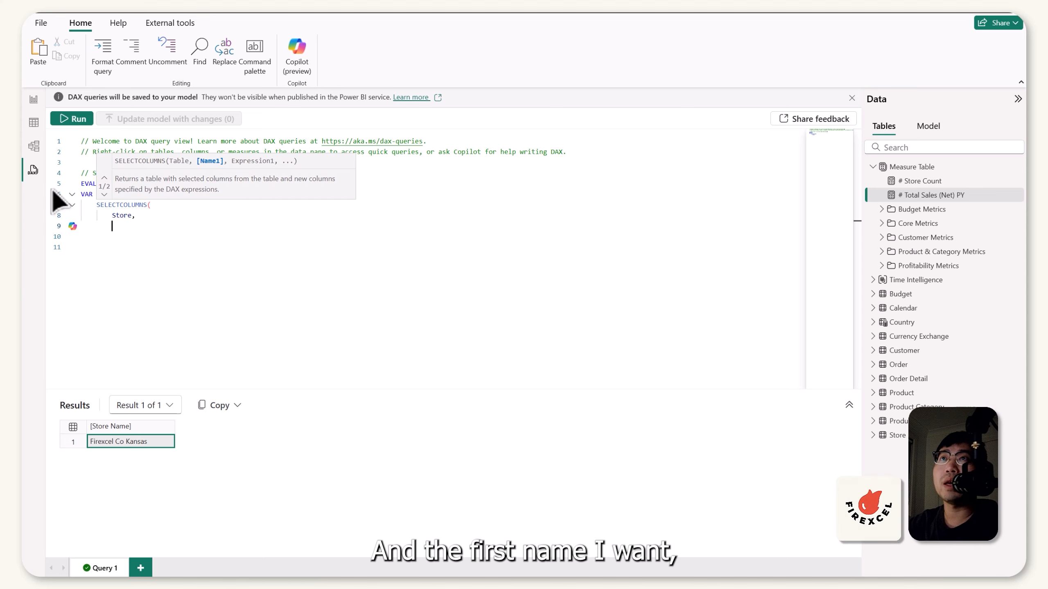
pyautogui.write('"S')
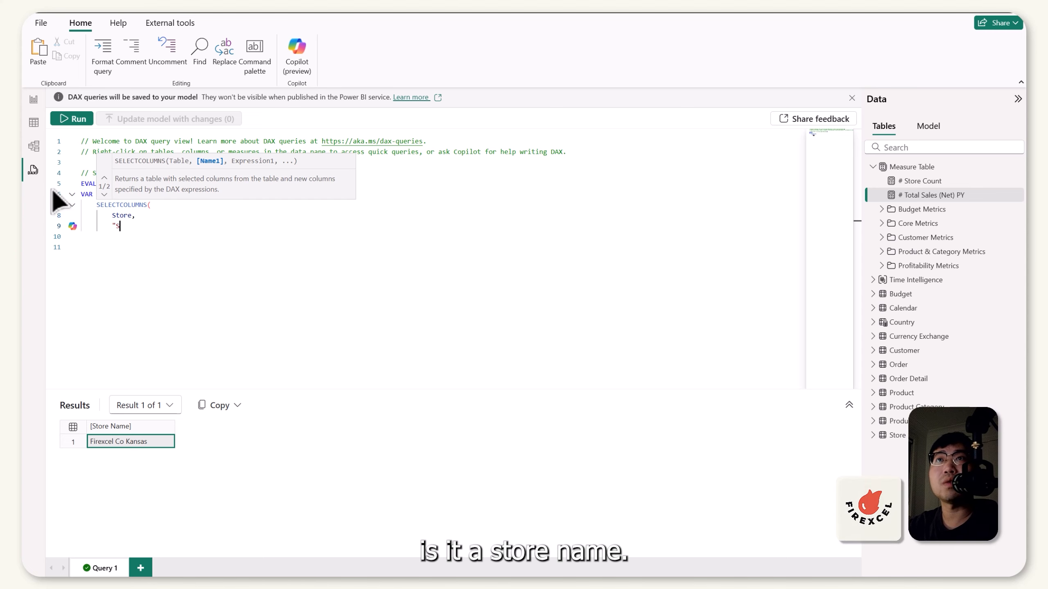
pyautogui.write('tore Name",')
pyautogui.press('Return')
pyautogui.write('des')
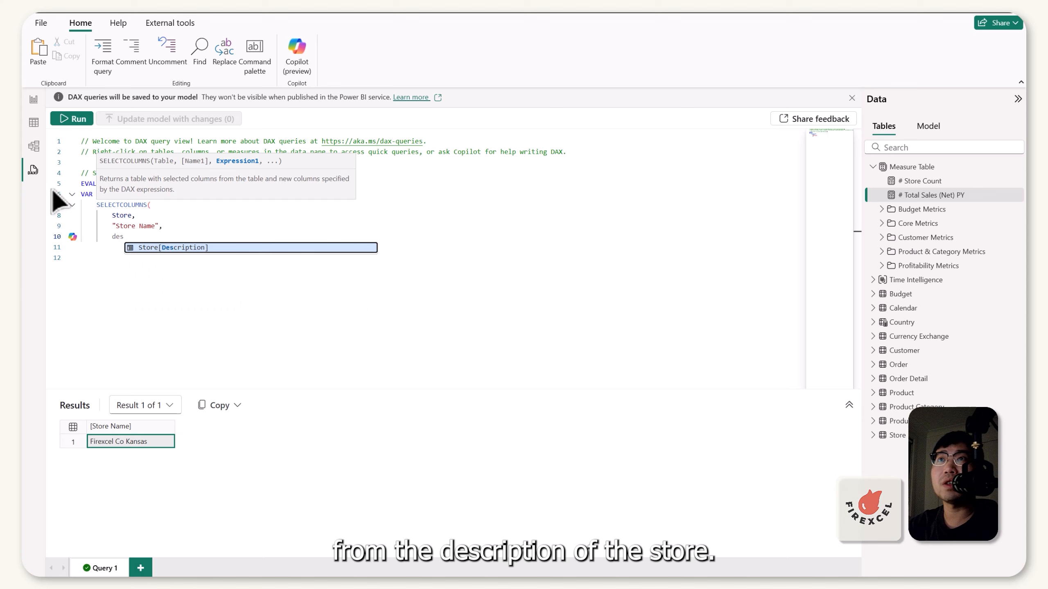
pyautogui.press('Tab')
pyautogui.write(',')
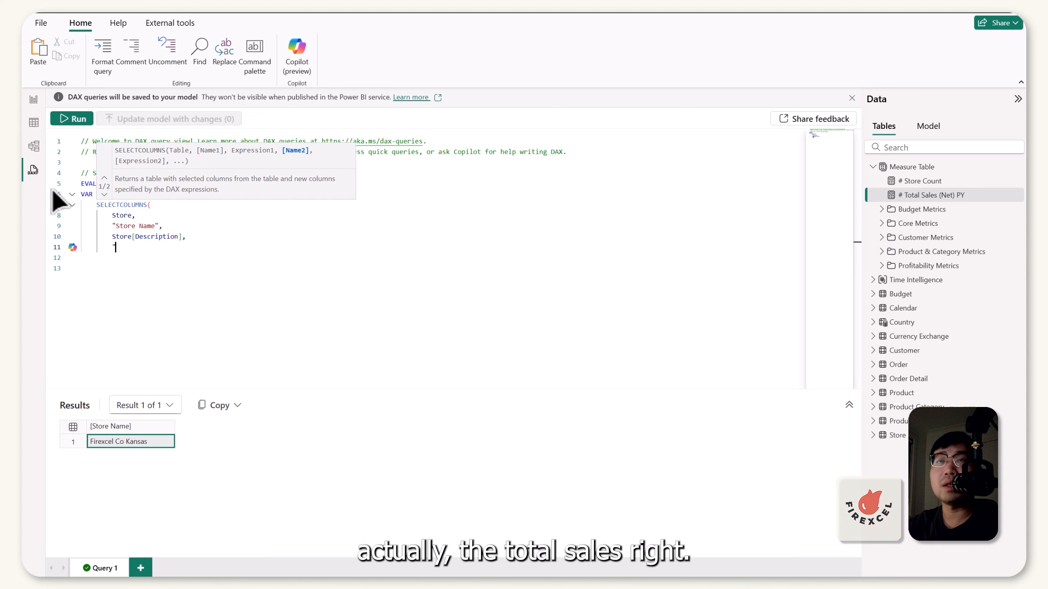
# Define a "Total Sales" column from [# Total Sales (Net)] and close the SELECTCOLUMNS function.
pyautogui.write('Total Sales",')
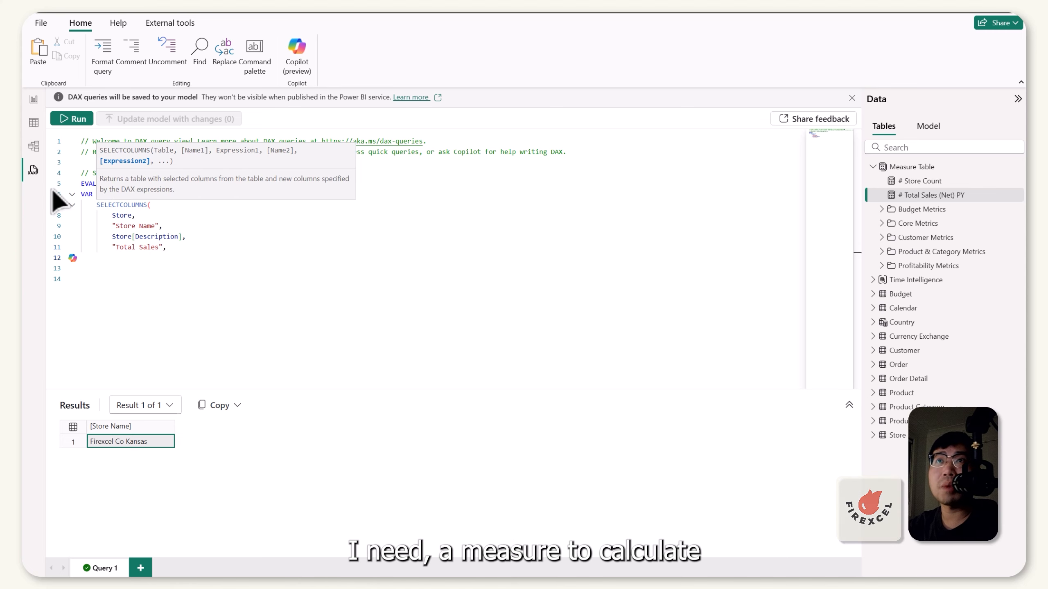
pyautogui.write('net')
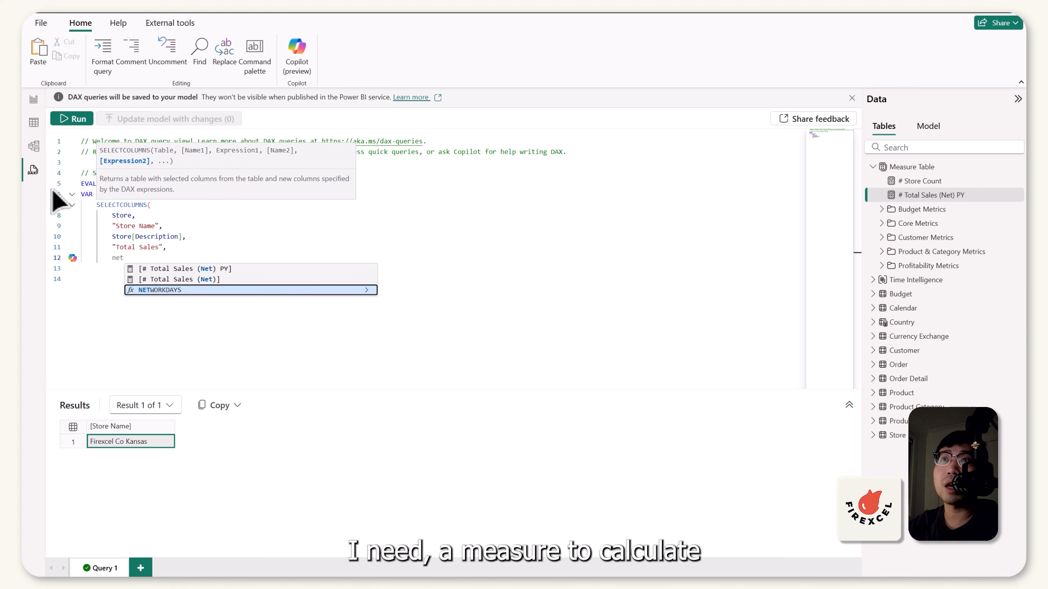
pyautogui.press('Up')
pyautogui.press('Tab')
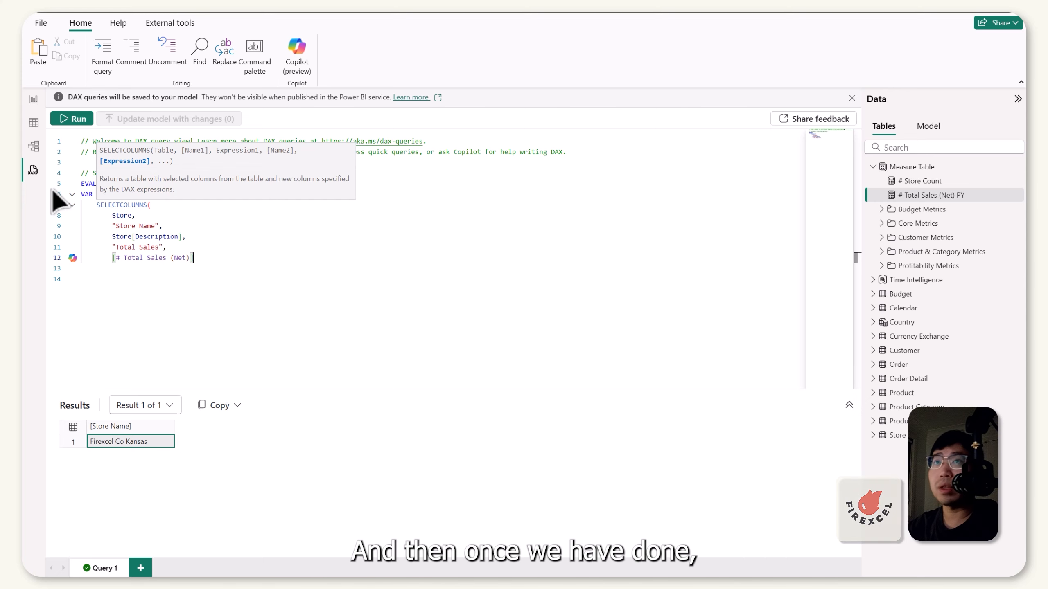
pyautogui.press('Return')
pyautogui.write(')')
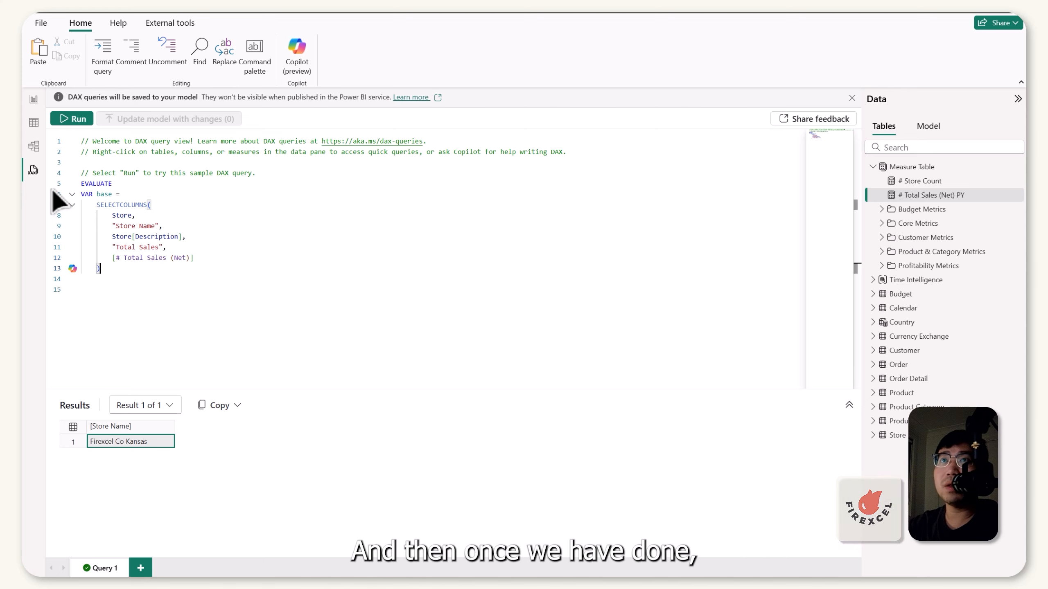
# Add a RETURN clause below the variable definition that outputs base.
pyautogui.press('Return')
pyautogui.press('Return')
pyautogui.press('BackSpace')
pyautogui.write('re')
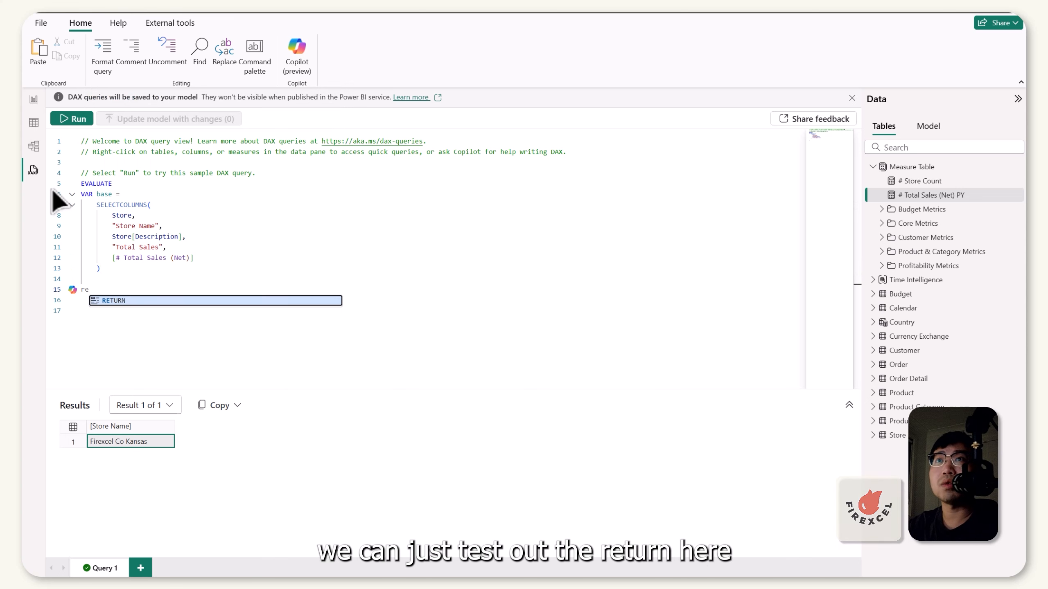
pyautogui.press('Tab')
pyautogui.press('Return')
pyautogui.write('base')
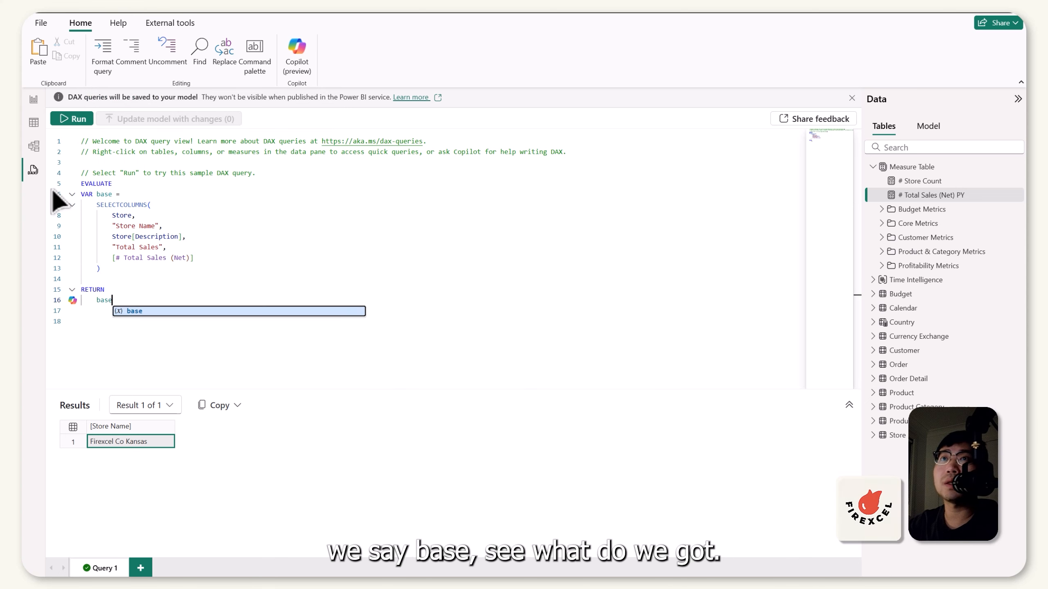
# Run the query and examine the store names and total sales down to the final rows of the results.
pyautogui.click(74, 119)
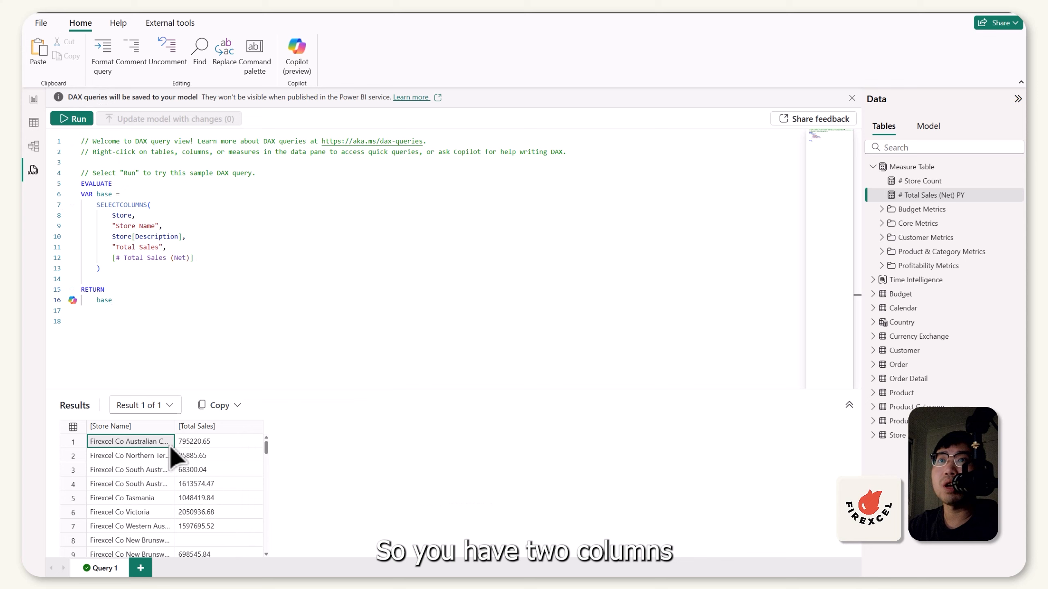
pyautogui.click(206, 455)
pyautogui.click(108, 426)
pyautogui.click(203, 441)
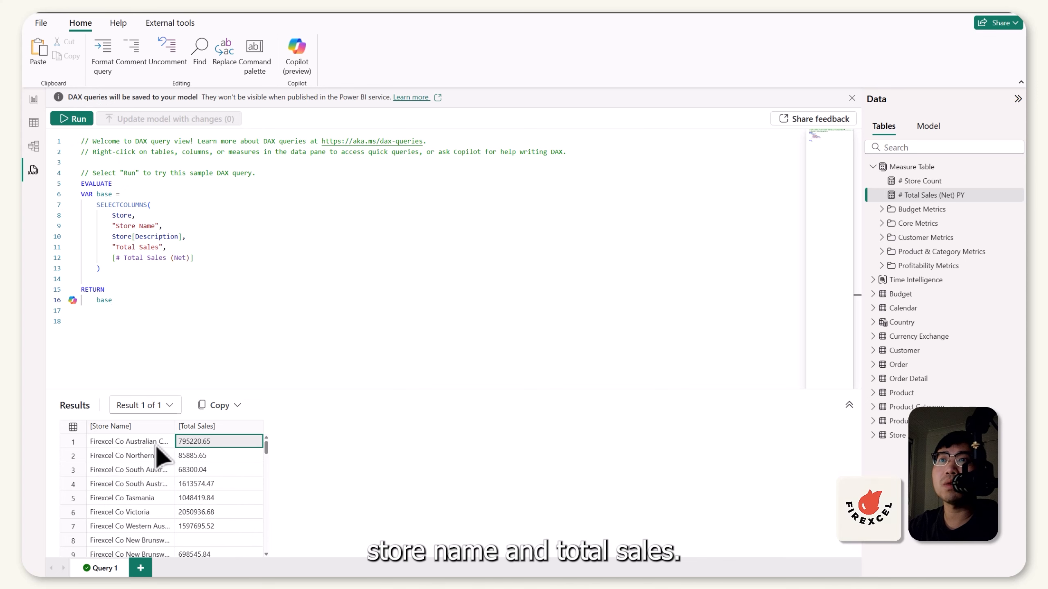
pyautogui.moveTo(209, 485); pyautogui.dragTo(211, 508)
pyautogui.scroll(-15, 202, 506)
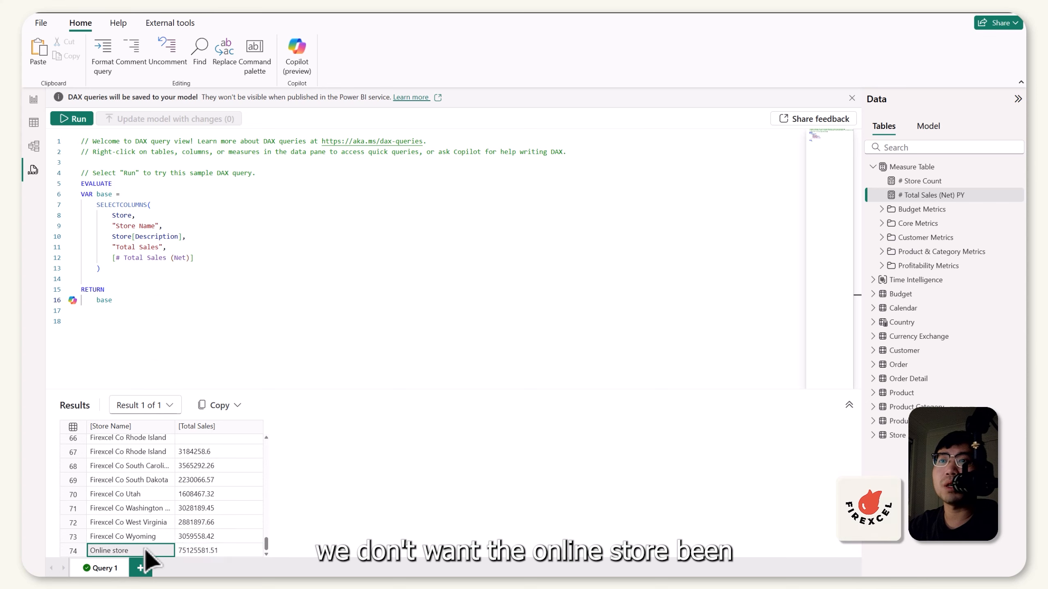
pyautogui.click(177, 483)
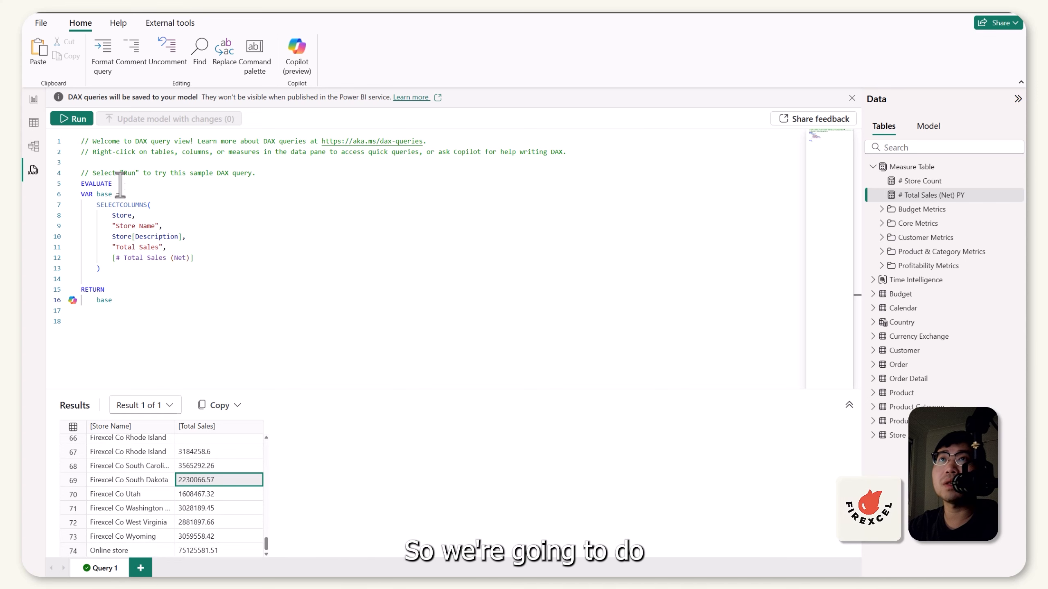
# Wrap the SELECTCOLUMNS expression of the base variable in a FILTER function, adding a comma and new line after it for the condition.
pyautogui.click(156, 196)
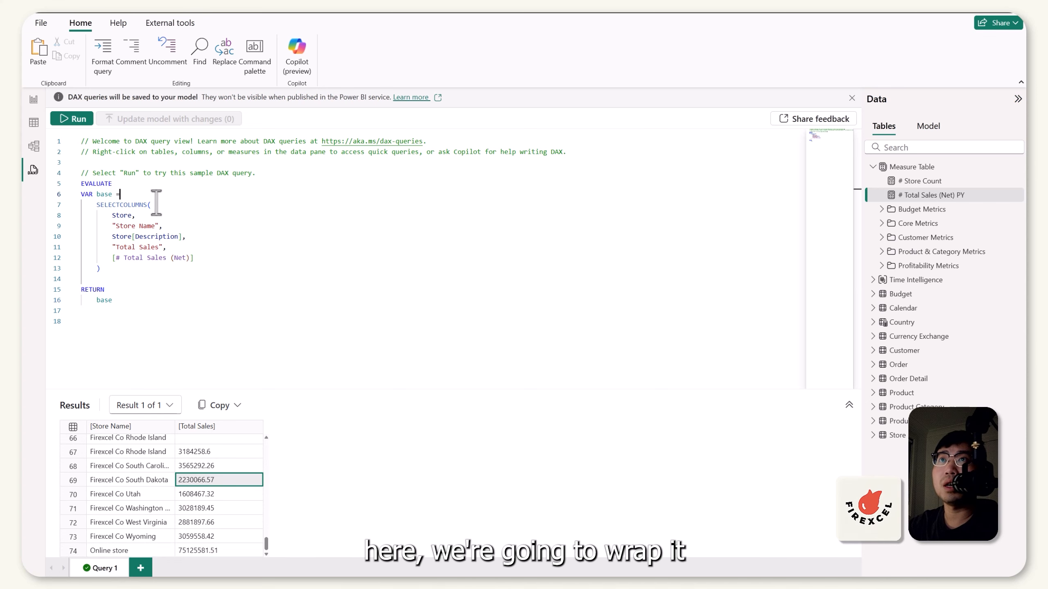
pyautogui.press('Return')
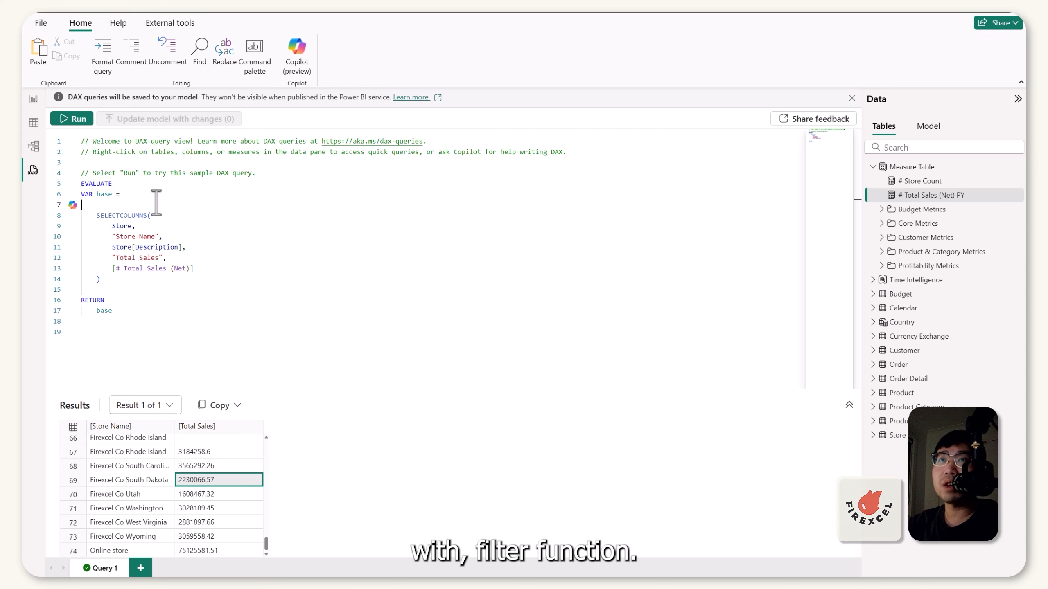
pyautogui.write('FILTER(')
pyautogui.click(115, 284)
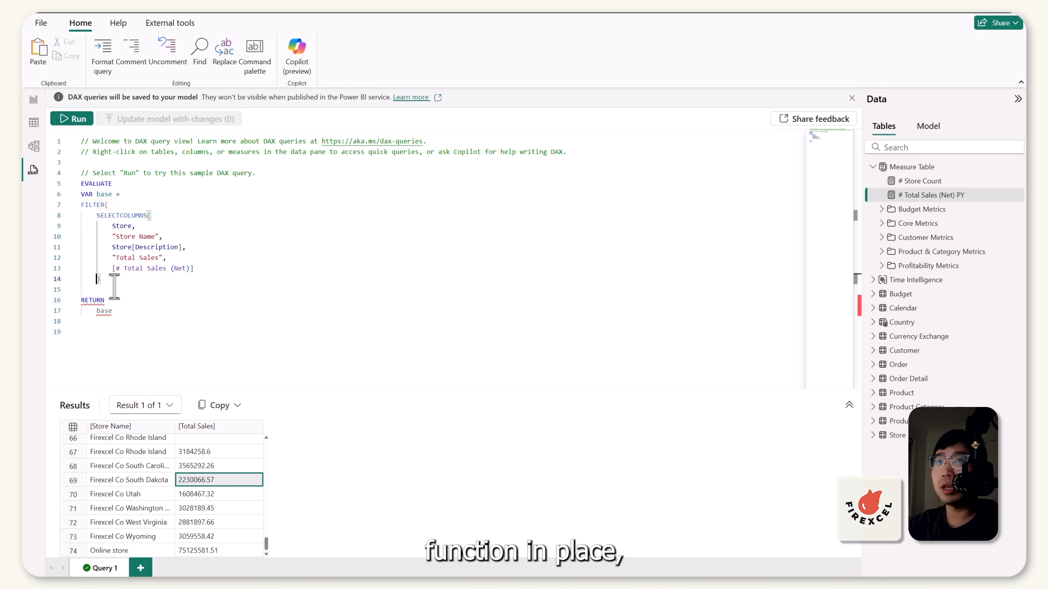
pyautogui.write(',')
pyautogui.press('Return')
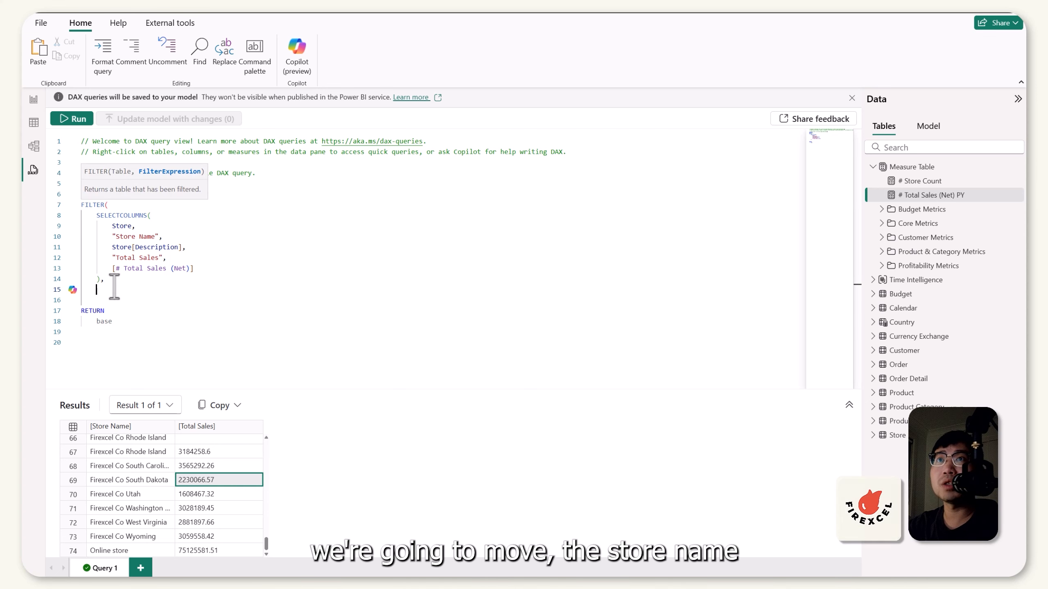
# Add the filter condition [Store Name] <> "Online store" and close the FILTER function.
pyautogui.write('[St')
pyautogui.press('Tab')
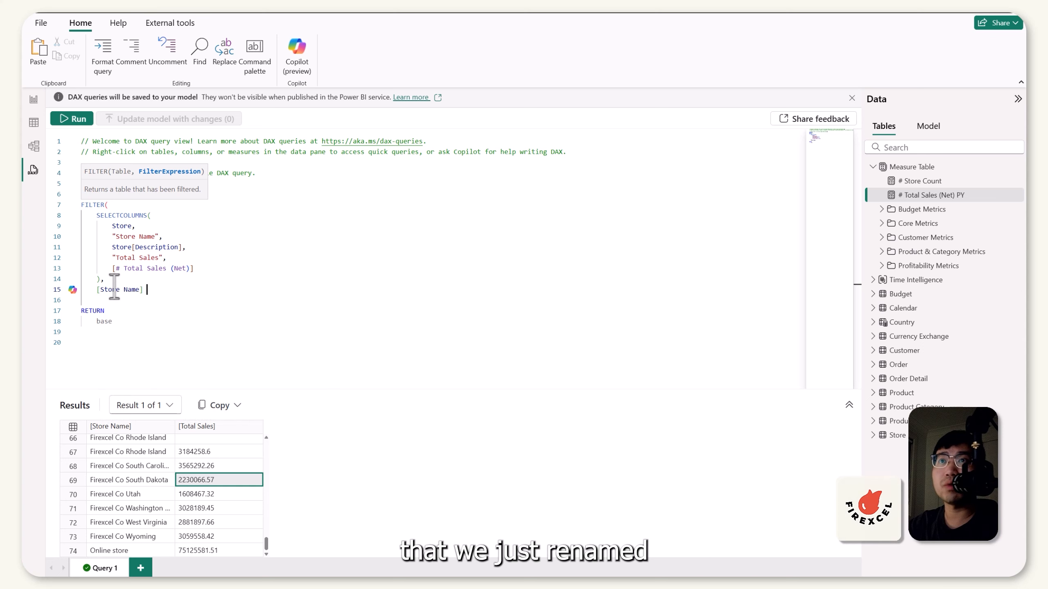
pyautogui.write('<>')
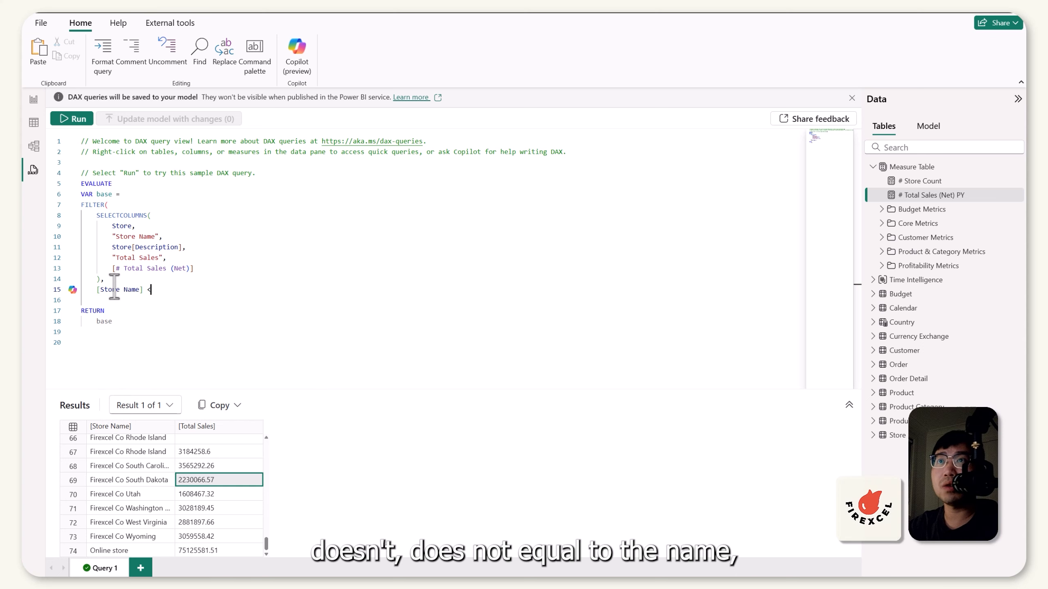
pyautogui.write('> "')
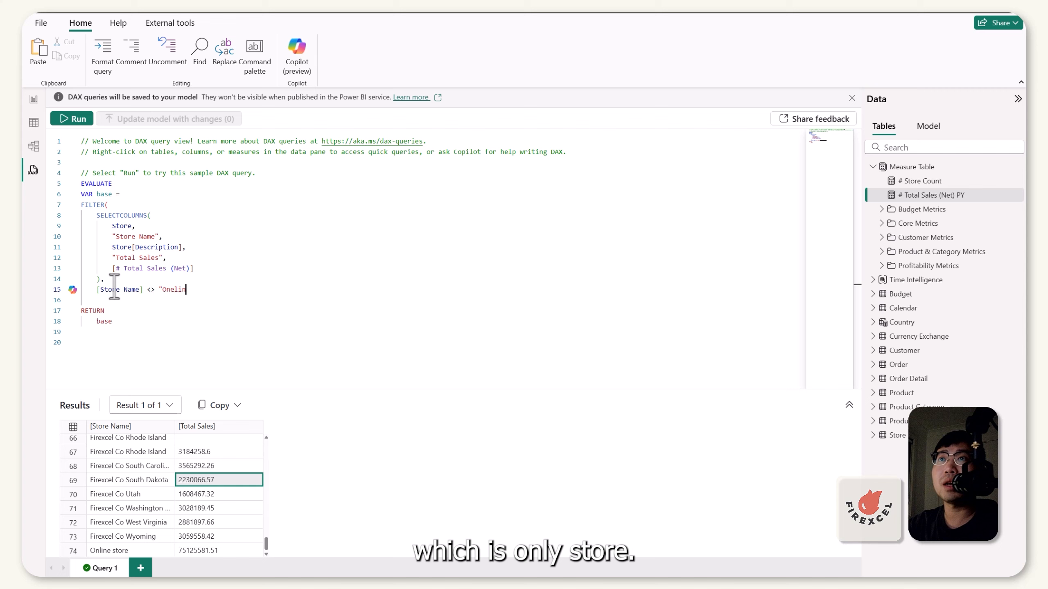
pyautogui.write('Online store"')
pyautogui.press('Return')
pyautogui.write(')')
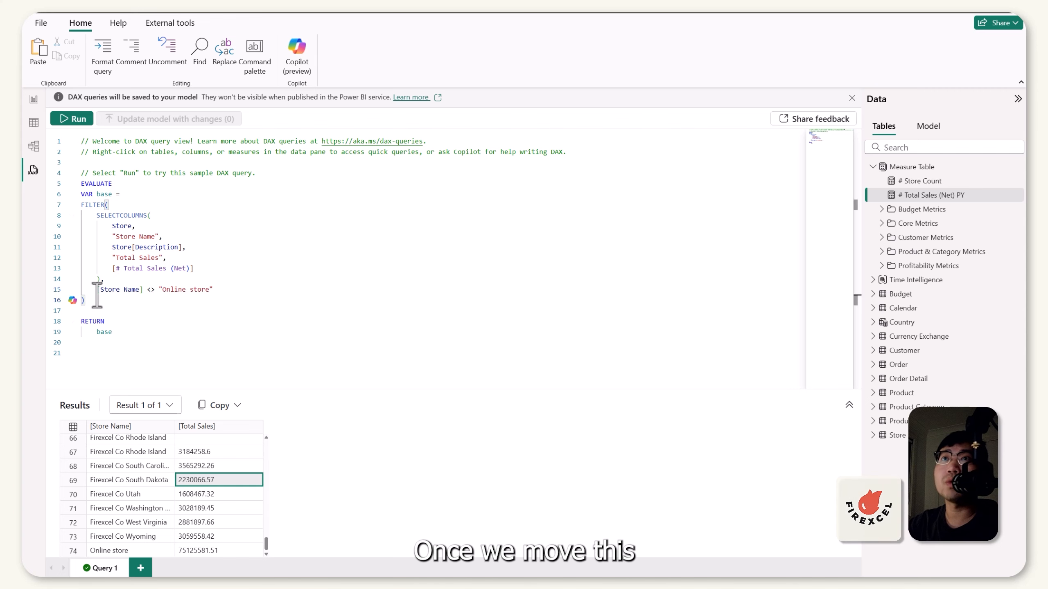
# Indent the whole FILTER expression one level under VAR base, and rerun the query to check the last result rows.
pyautogui.moveTo(85, 301); pyautogui.dragTo(72, 206)
pyautogui.press('Tab')
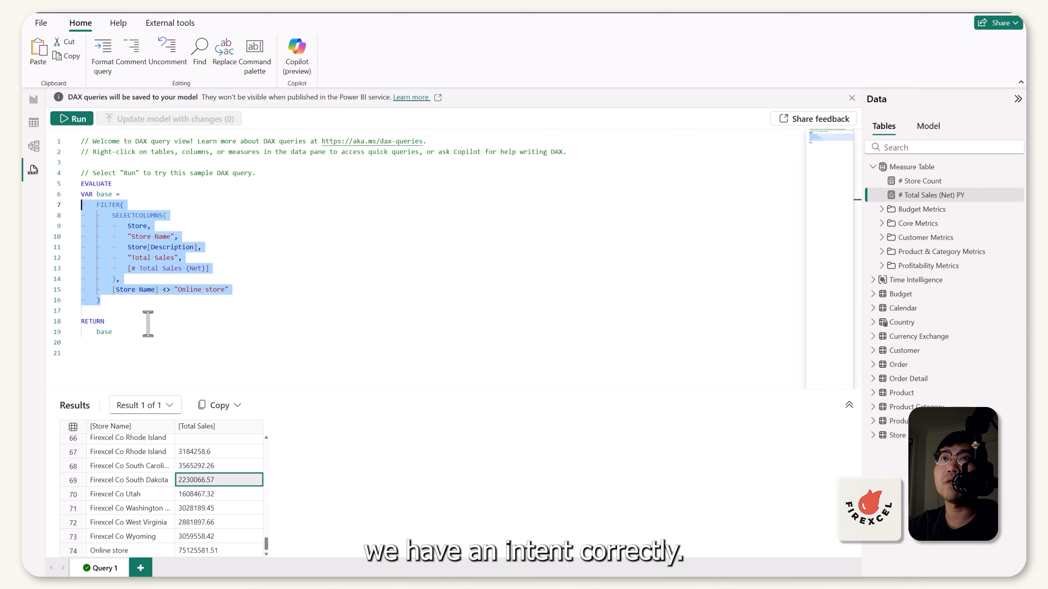
pyautogui.click(135, 330)
pyautogui.click(74, 118)
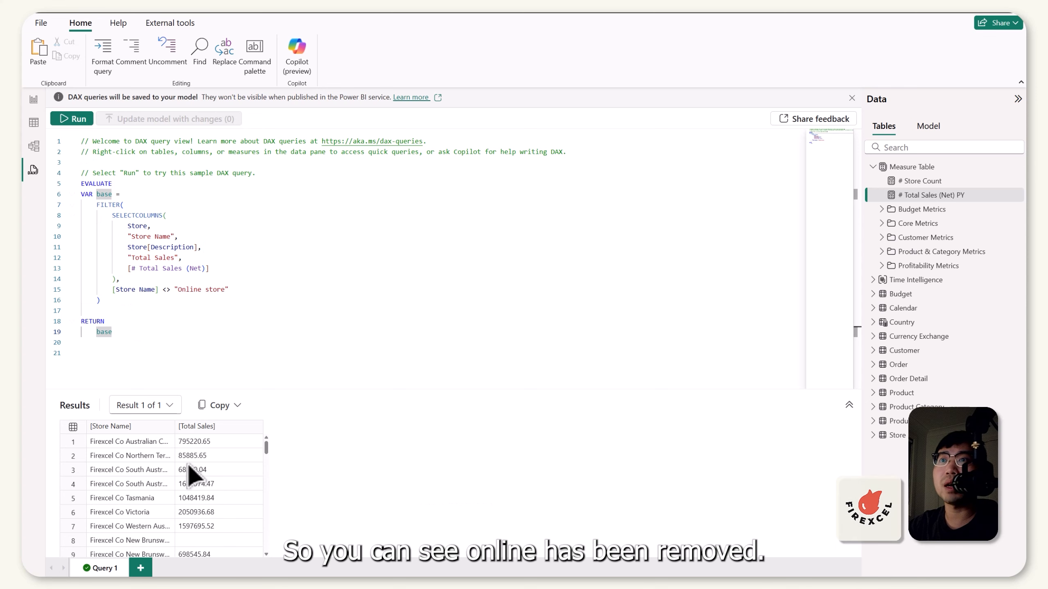
pyautogui.scroll(-15, 191, 471)
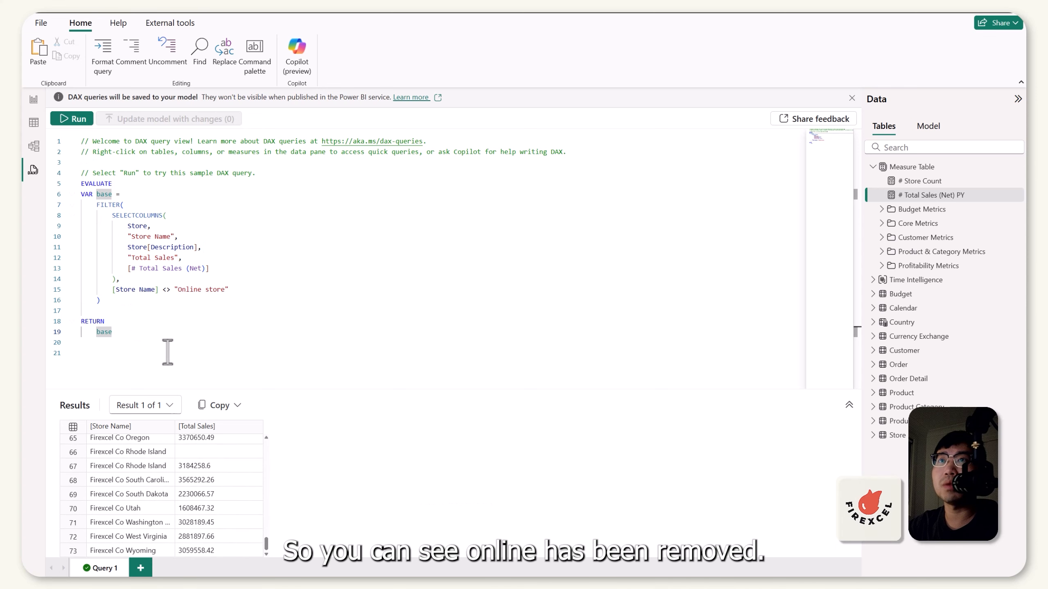
# Declare a second variable named base_sorted below the FILTER expression.
pyautogui.click(114, 303)
pyautogui.press('Return')
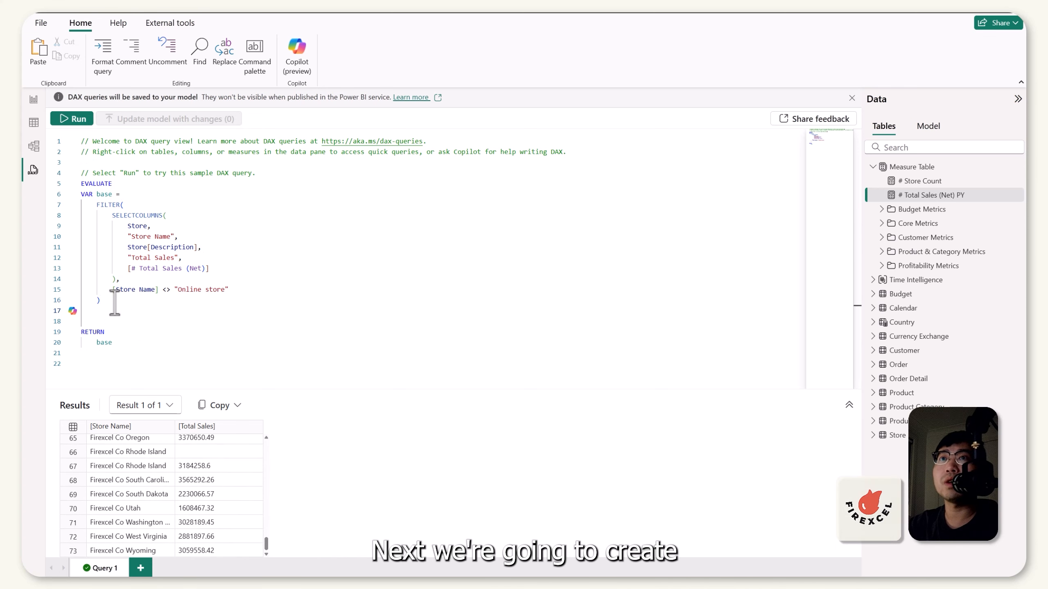
pyautogui.write('VAR')
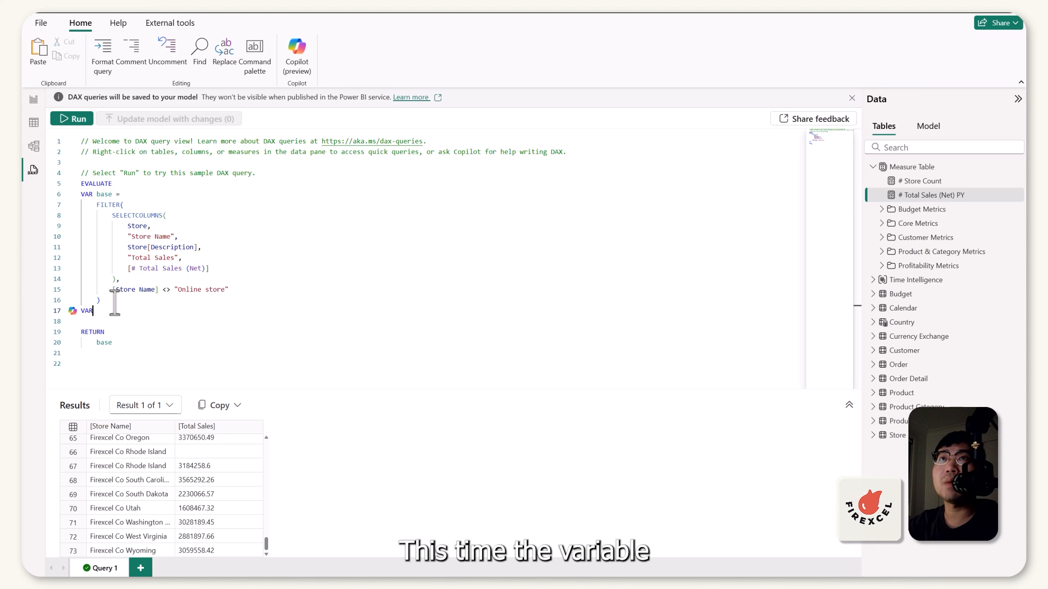
pyautogui.write(' base')
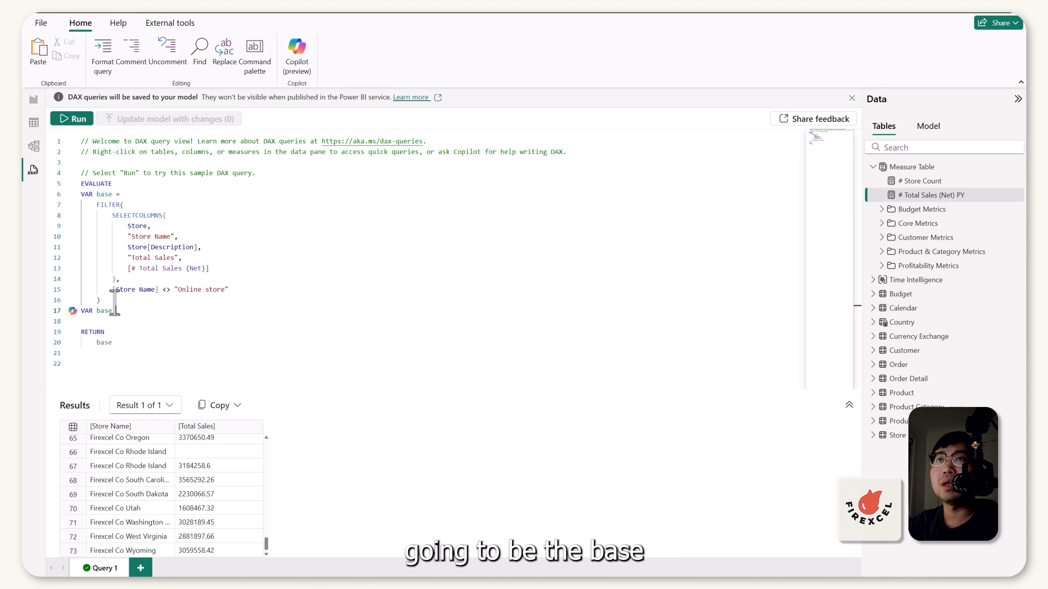
pyautogui.write('_sort')
pyautogui.press('BackSpace')
pyautogui.write('rted =')
pyautogui.press('Return')
pyautogui.press('Tab')
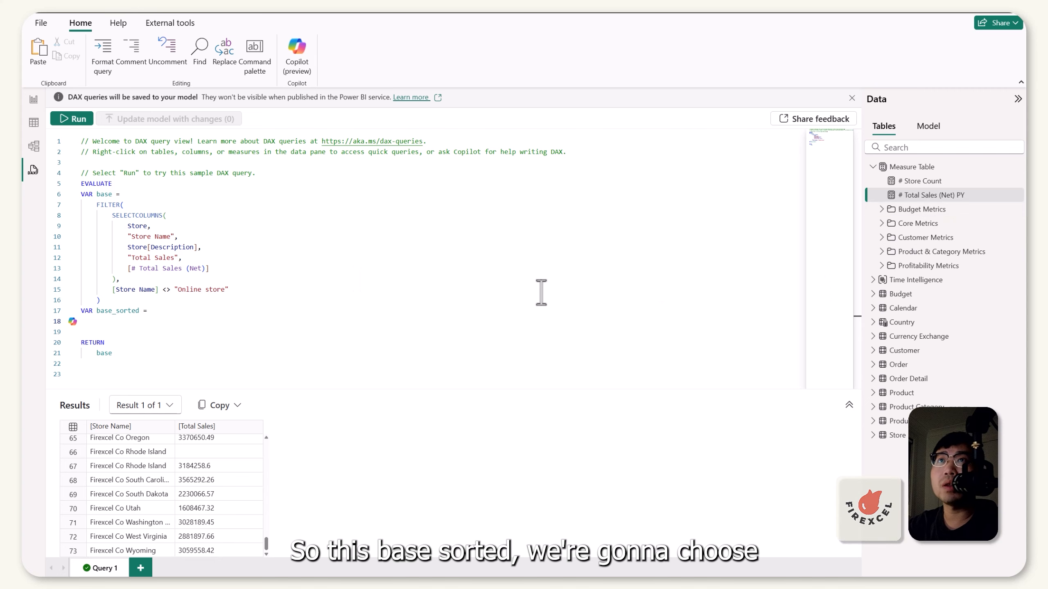
# Start a TOPN function in base_sorted with 1 as the row count and base as the table.
pyautogui.write('TOPN(')
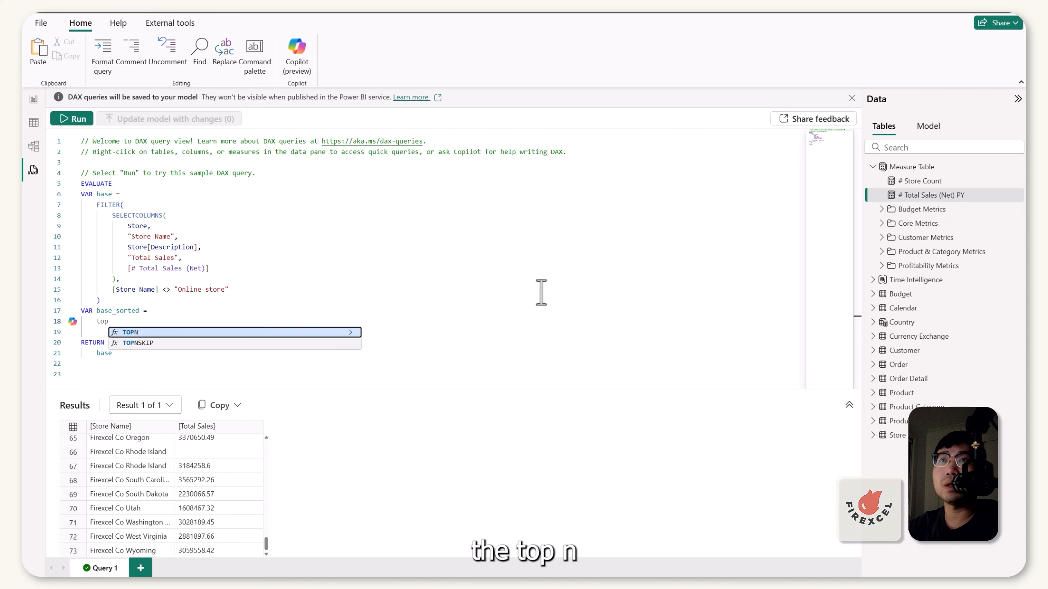
pyautogui.press('Return')
pyautogui.write('1,')
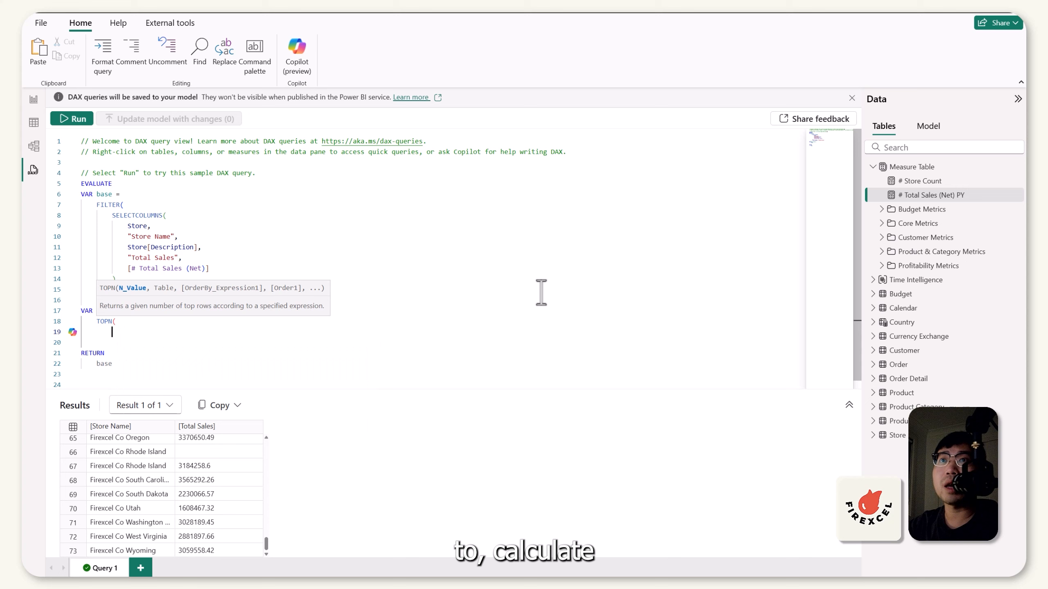
pyautogui.press('Return')
pyautogui.write('base,')
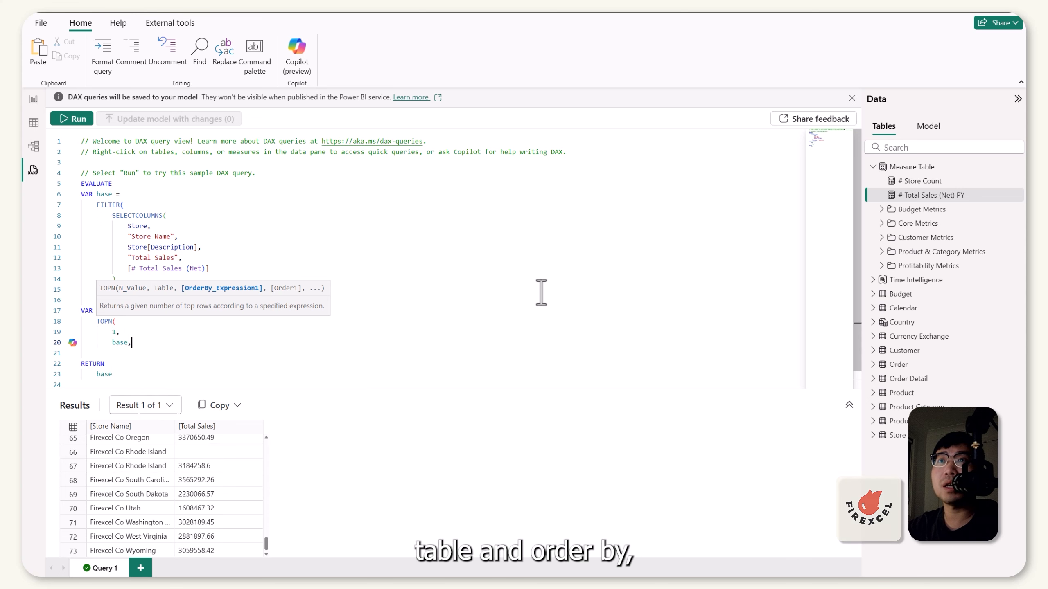
pyautogui.press('Return')
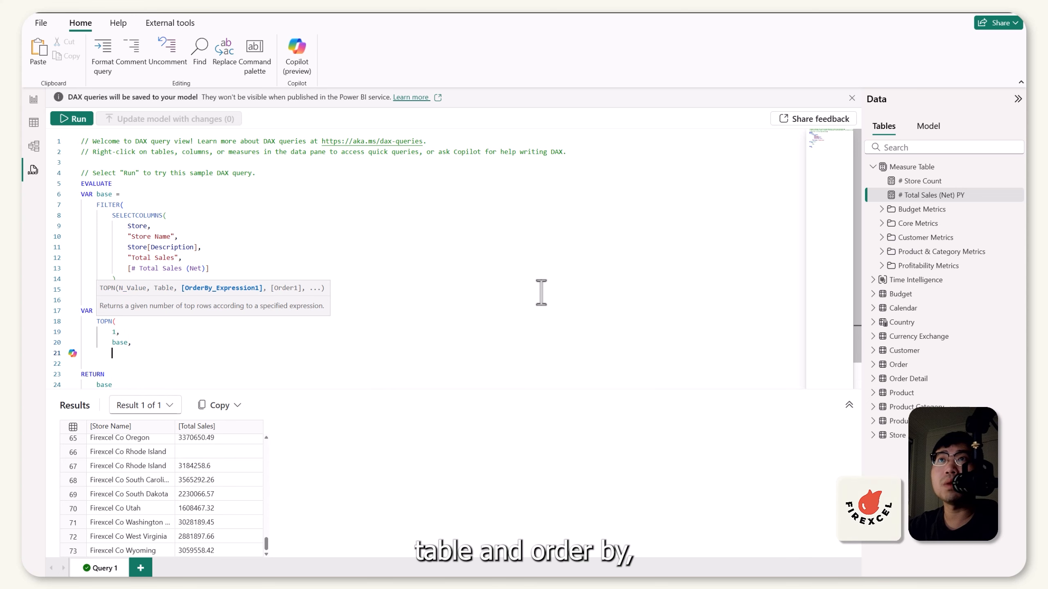
# Order the TOPN function by [Total Sales] with DESC, close it, and make the RETURN clause output base_sorted.
pyautogui.write('tot')
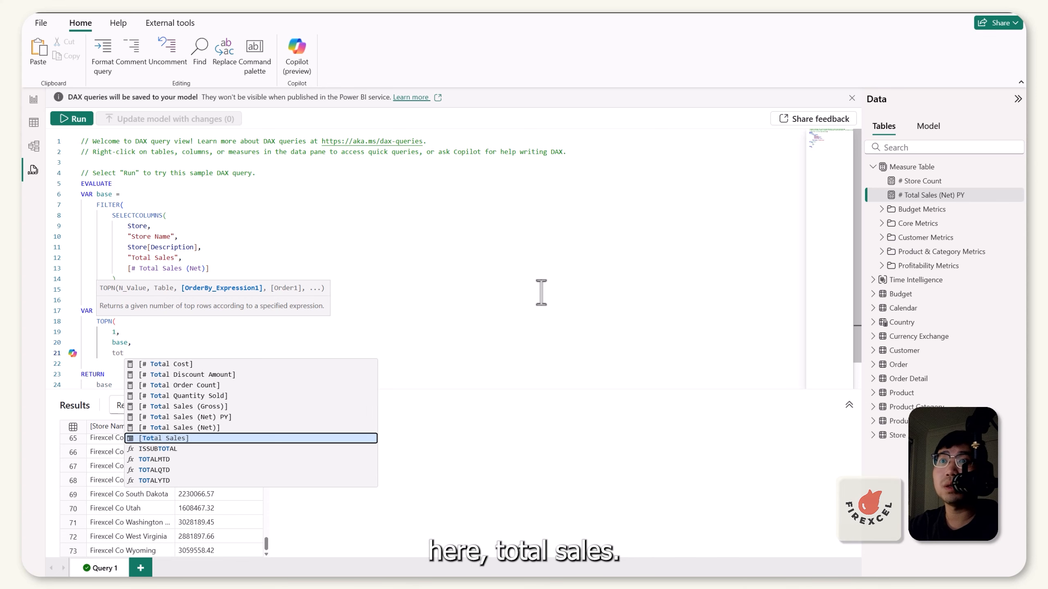
pyautogui.press('Return')
pyautogui.write(',')
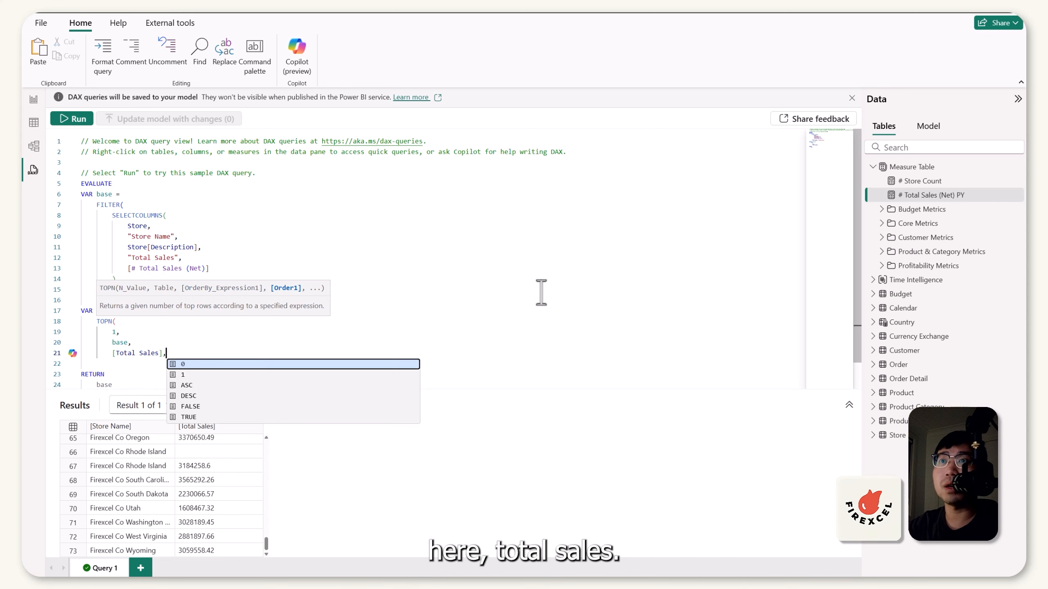
pyautogui.press('Return')
pyautogui.write('des')
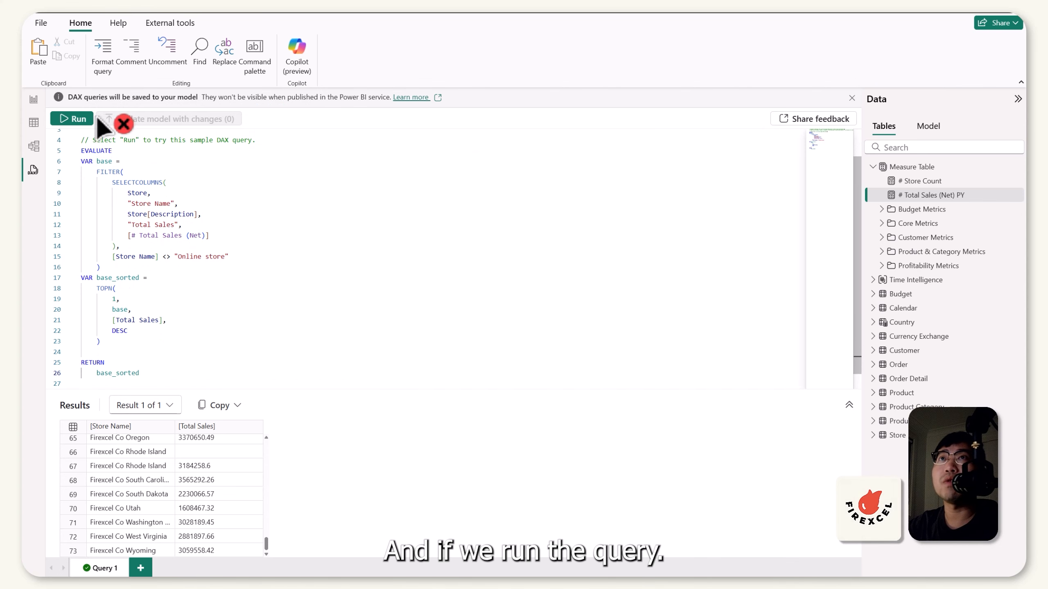
# Run the query and check the top store's name and total sales in the results.
pyautogui.click(76, 120)
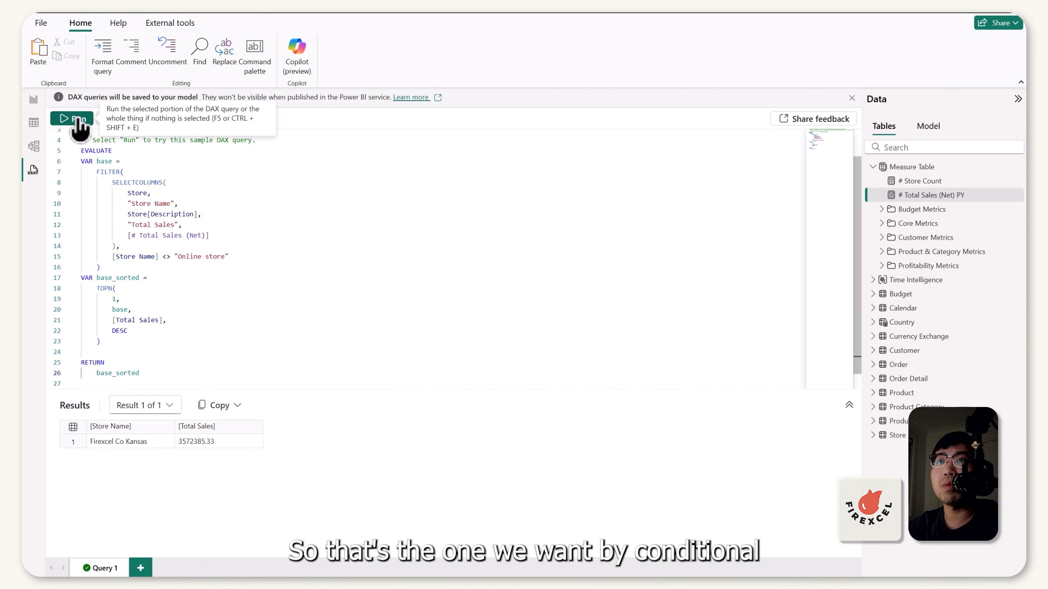
pyautogui.click(205, 443)
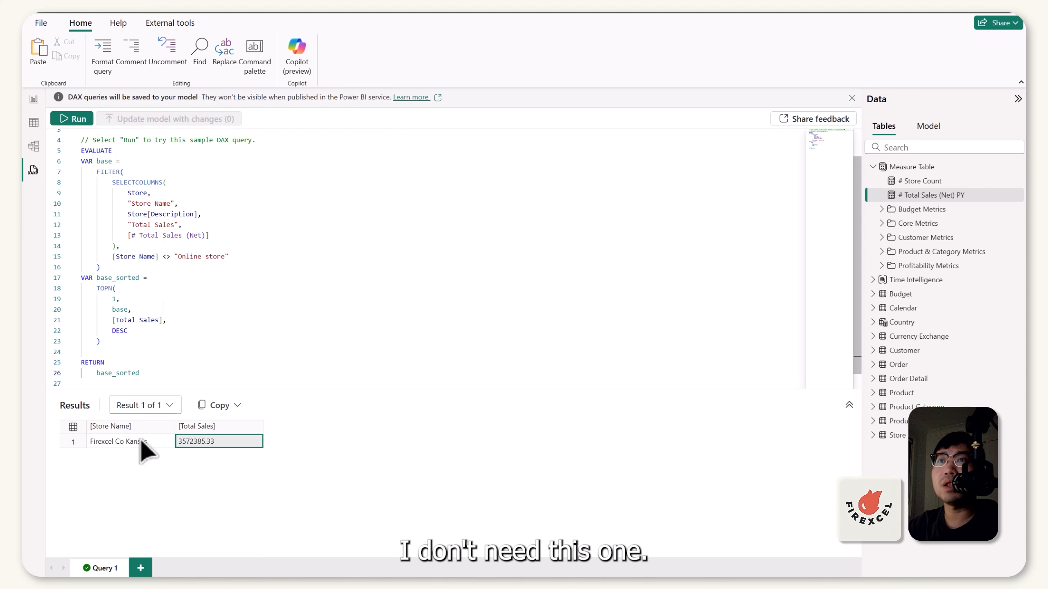
pyautogui.click(143, 442)
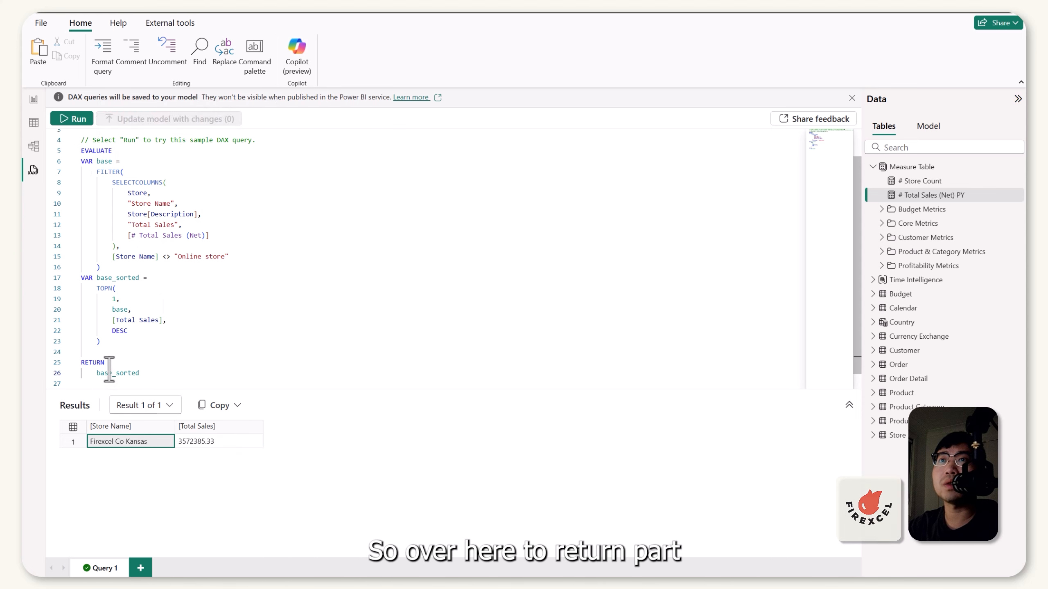
# Begin a SELECTCOLUMNS function under RETURN that takes base_sorted as its table.
pyautogui.press('Return')
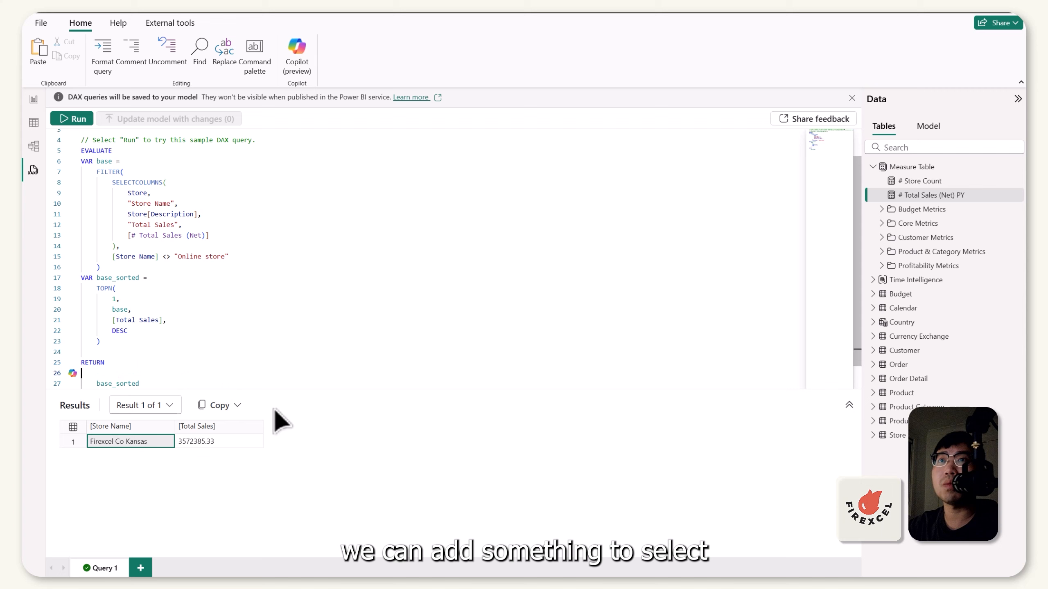
pyautogui.write('SELECTCOLUMNS(')
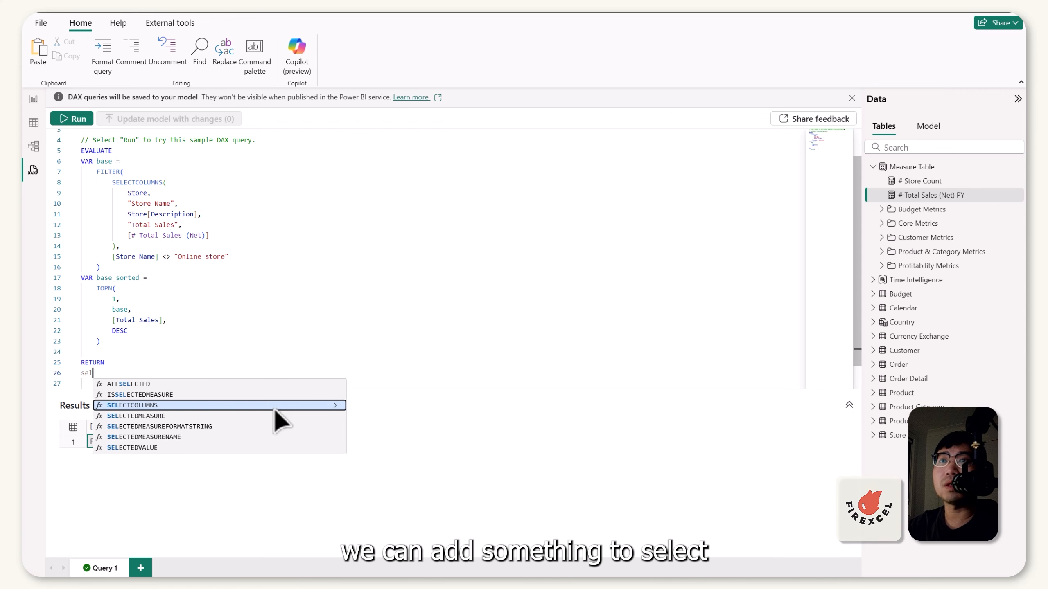
pyautogui.press('Escape')
pyautogui.press('Down')
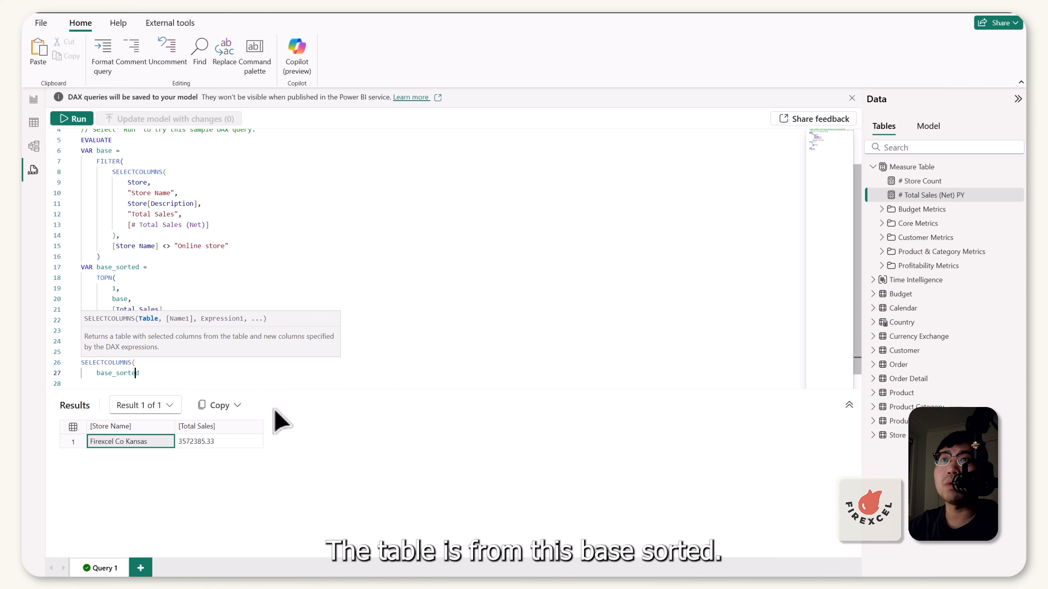
pyautogui.press('Right')
pyautogui.write(',')
pyautogui.press('Return')
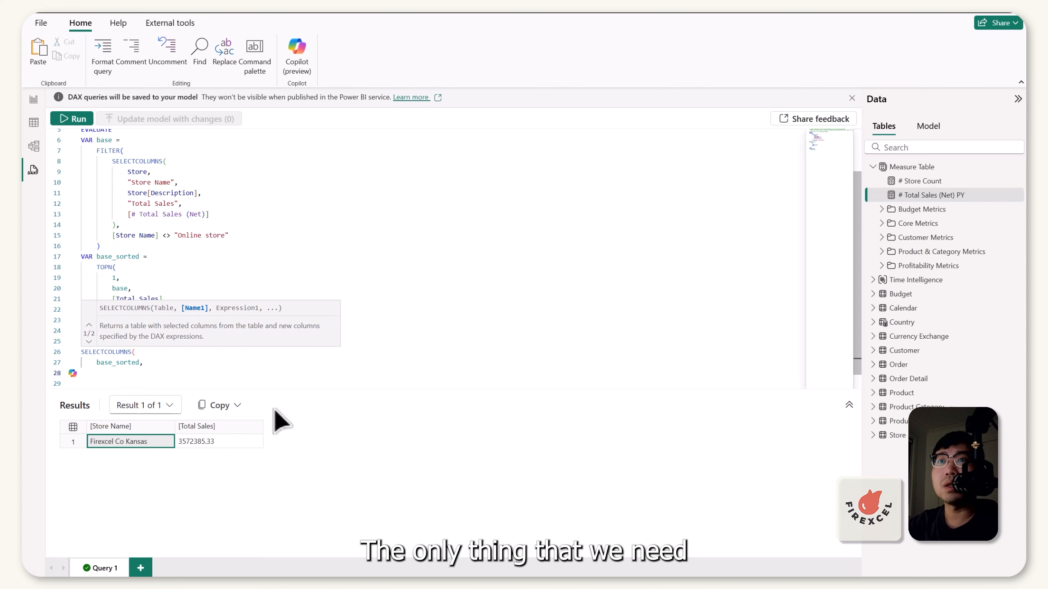
# Select only the [Store Name] column from base_sorted and close the SELECTCOLUMNS function.
pyautogui.write('[Store Name]')
pyautogui.press('Return')
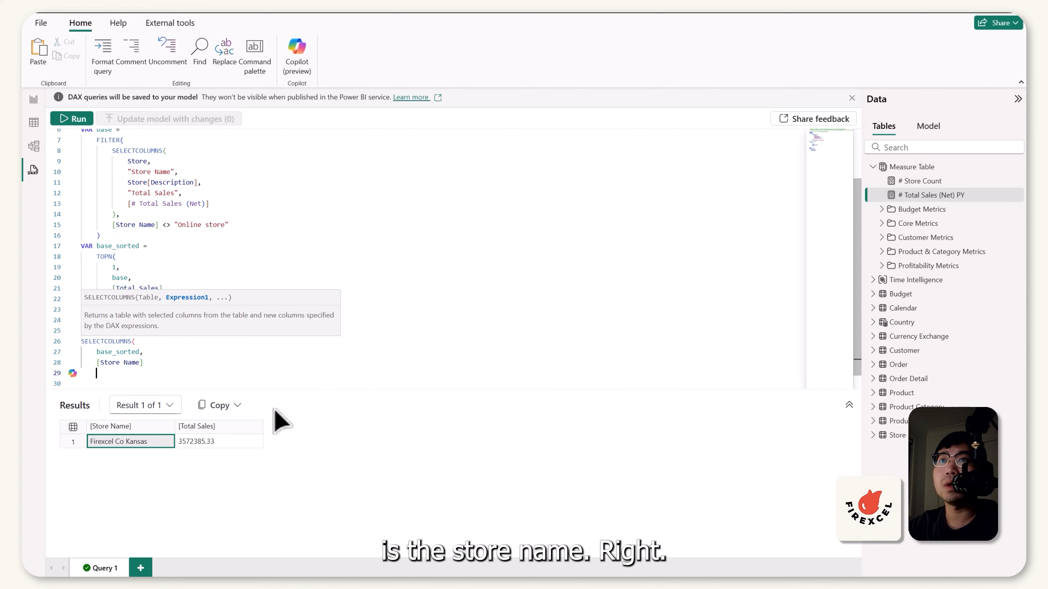
pyautogui.write(')')
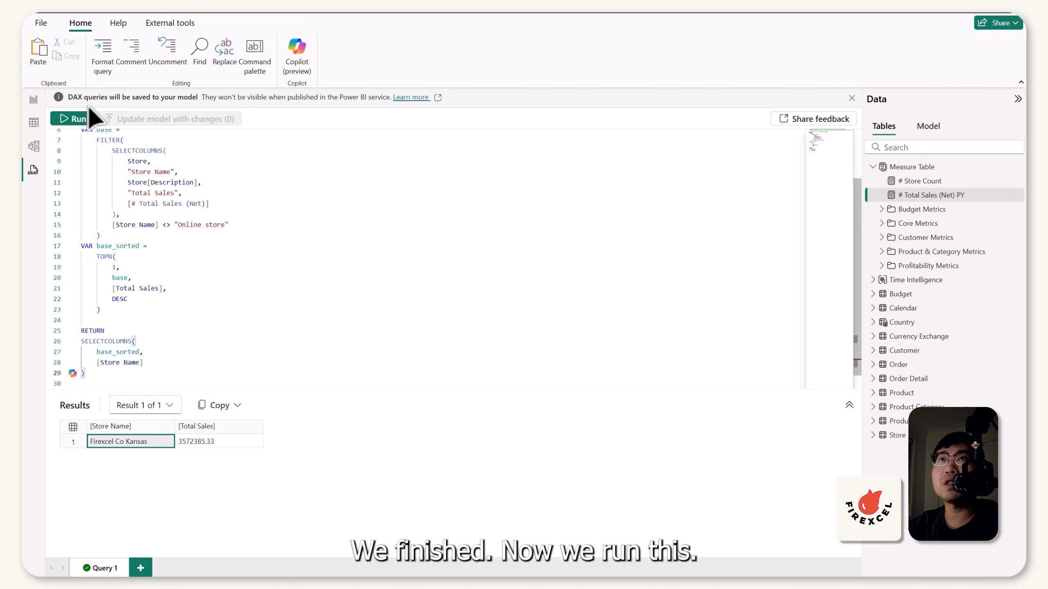
# Run the query and copy its code from VAR base through the final closing parenthesis, leaving out EVALUATE.
pyautogui.click(77, 119)
pyautogui.click(156, 441)
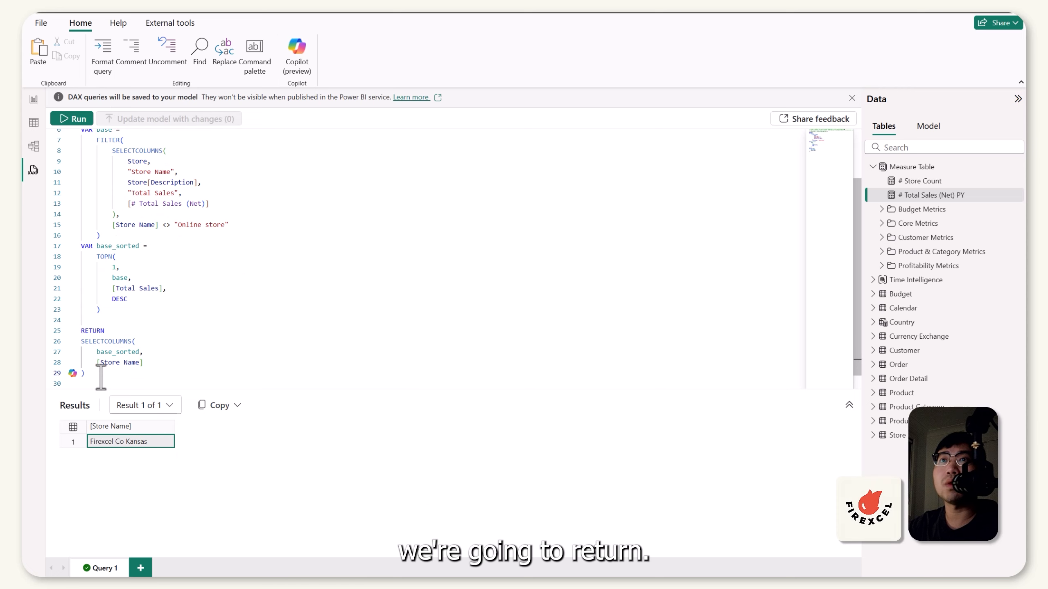
pyautogui.moveTo(87, 373); pyautogui.dragTo(35, 109)
pyautogui.hotkey('ctrl', 'c')
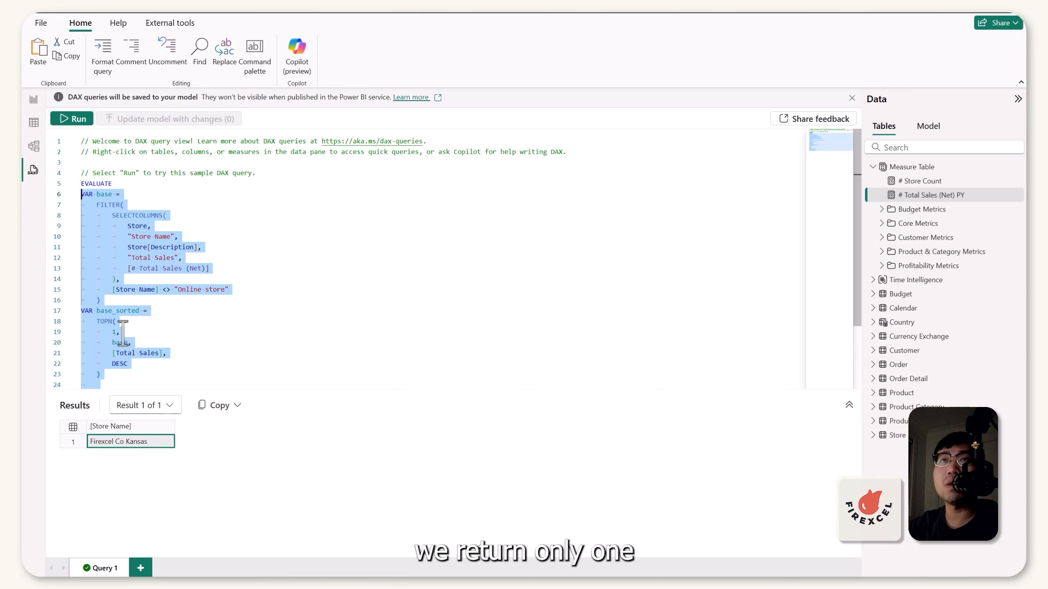
# Create a new measure in Measure Table from the report view and paste the copied DAX code as its formula.
pyautogui.click(31, 102)
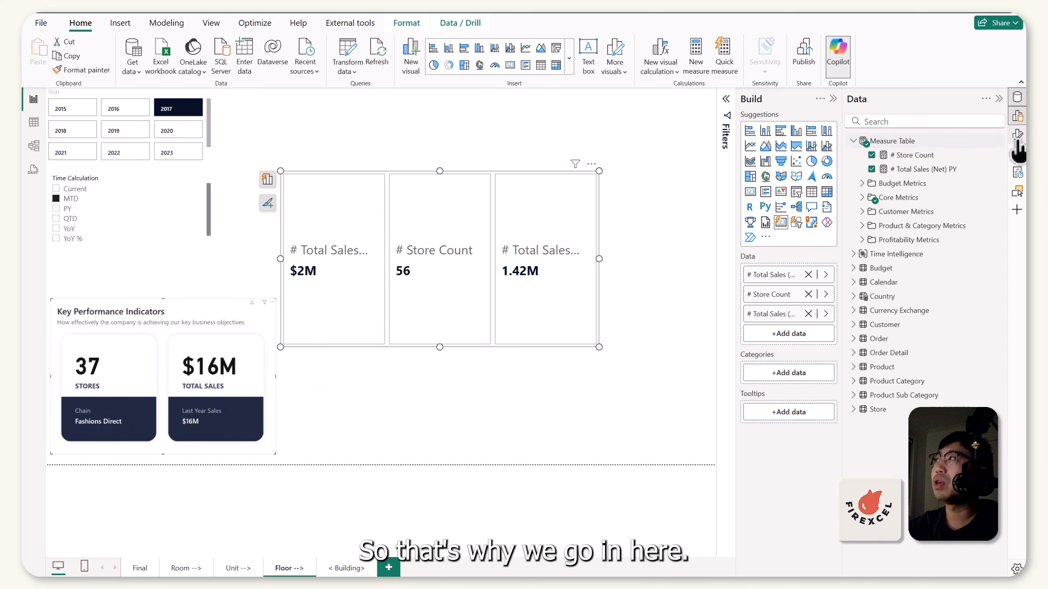
pyautogui.click(1002, 141)
pyautogui.click(930, 163)
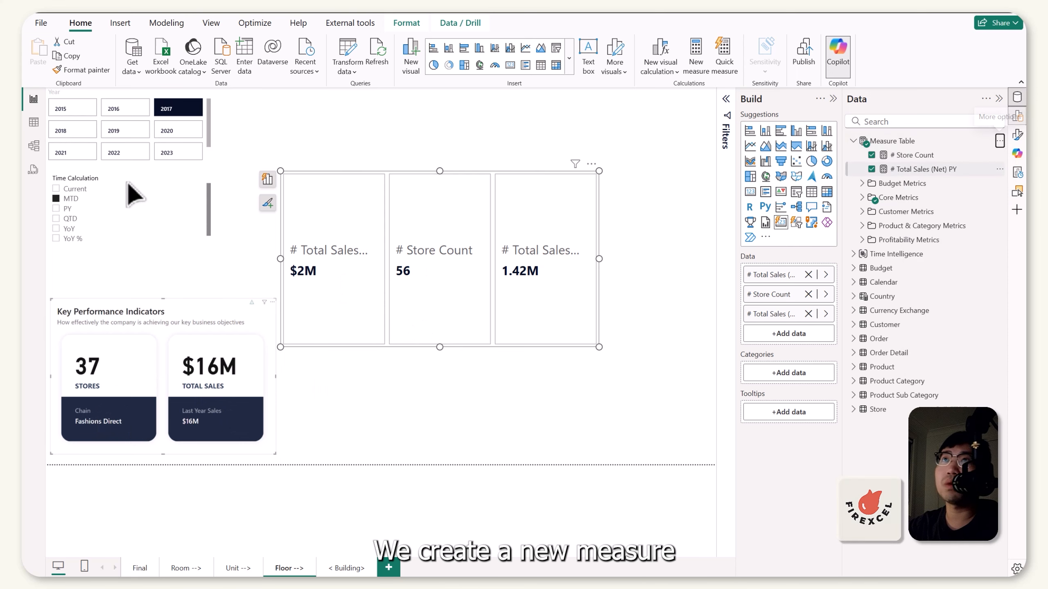
pyautogui.hotkey('ctrl', 'a')
pyautogui.hotkey('ctrl', 'v')
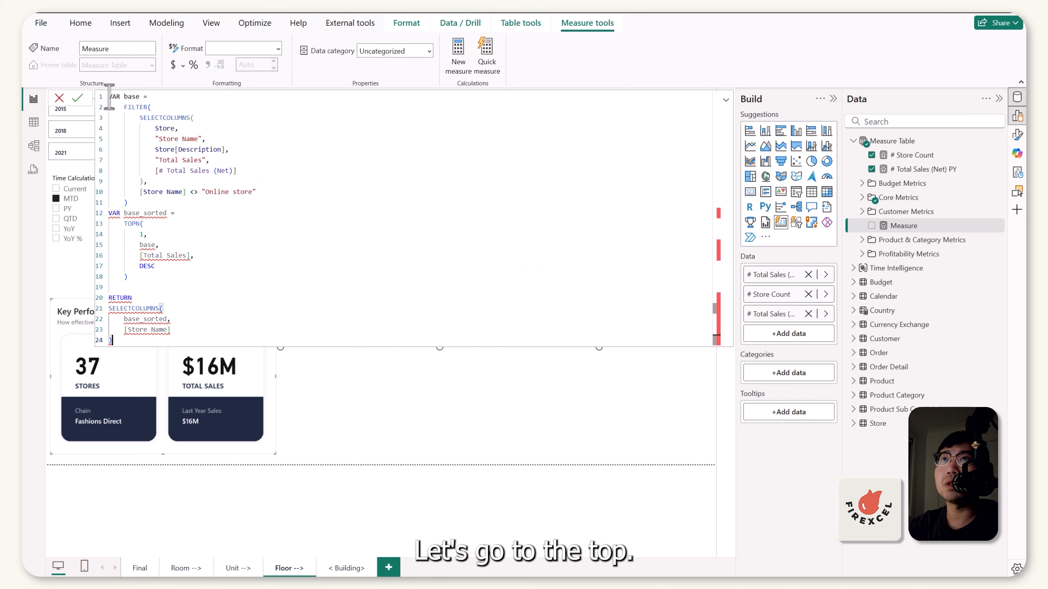
# Add the line "~ Top Store =" above the pasted code to name the measure, and commit it.
pyautogui.hotkey('ctrl', 'Home')
pyautogui.press('Return')
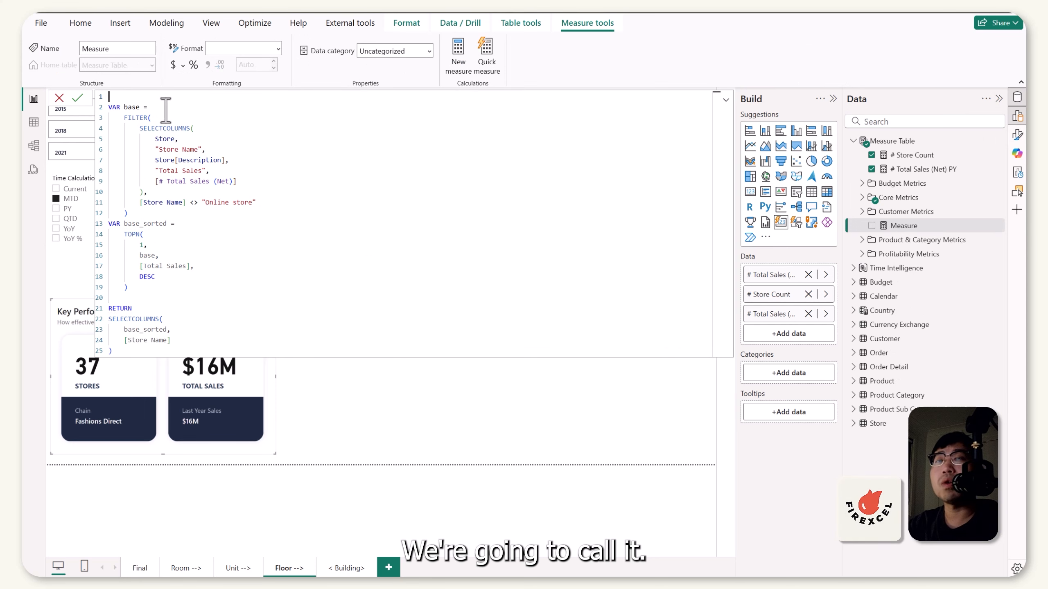
pyautogui.write('~')
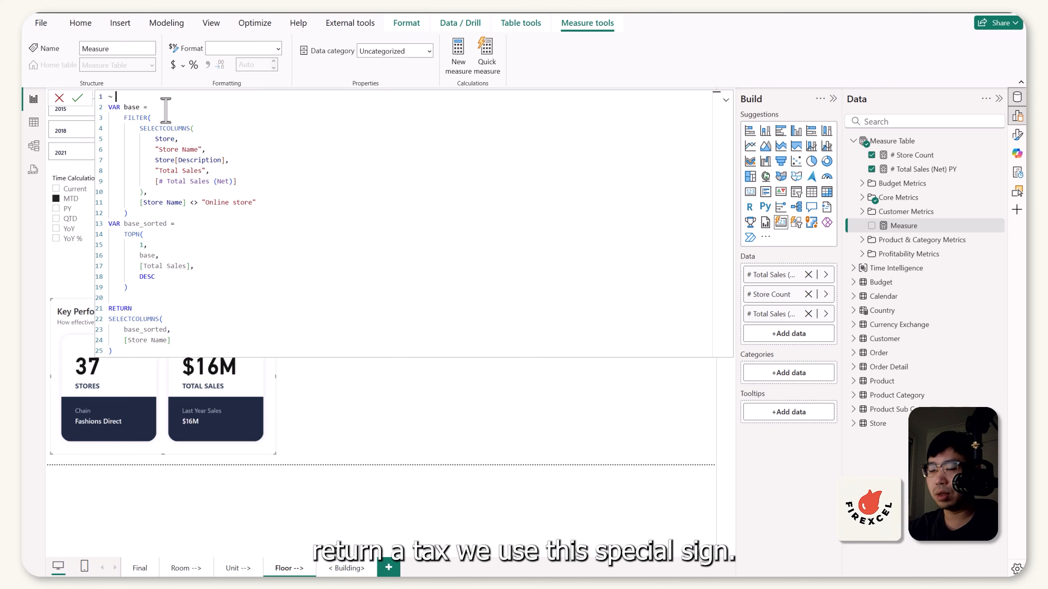
pyautogui.write(' Top Store =')
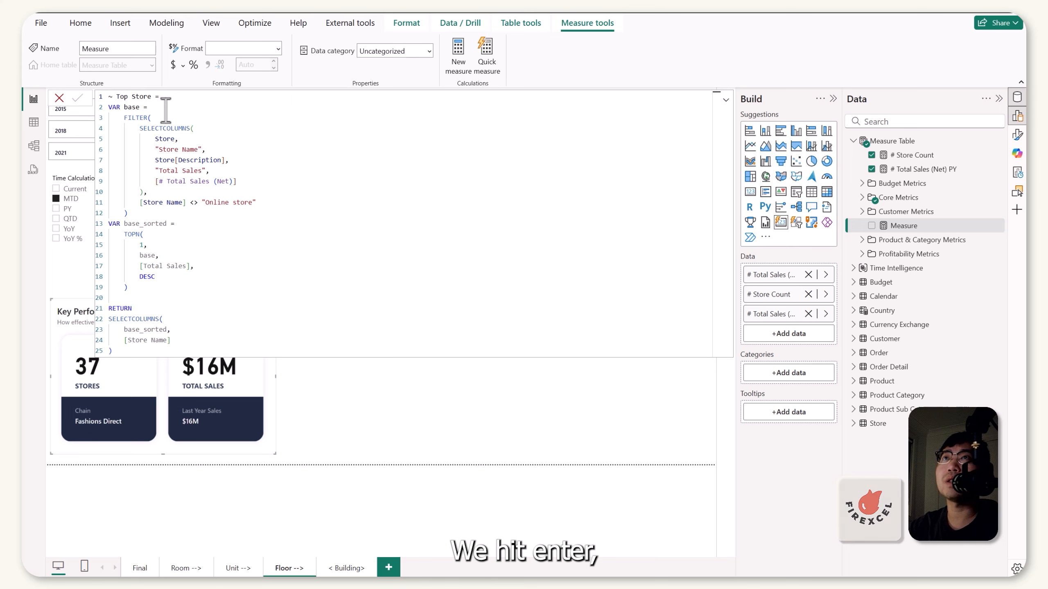
pyautogui.press('Return')
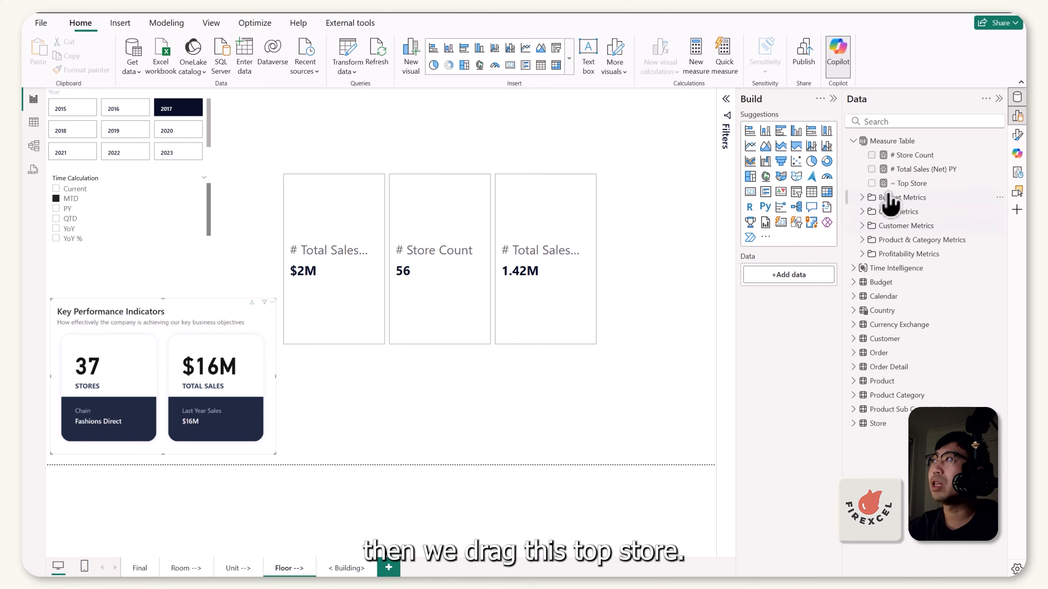
# Add the ~ Top Store measure to the card visual, then make the visual shorter and reposition it on the canvas.
pyautogui.moveTo(908, 183); pyautogui.dragTo(588, 276)
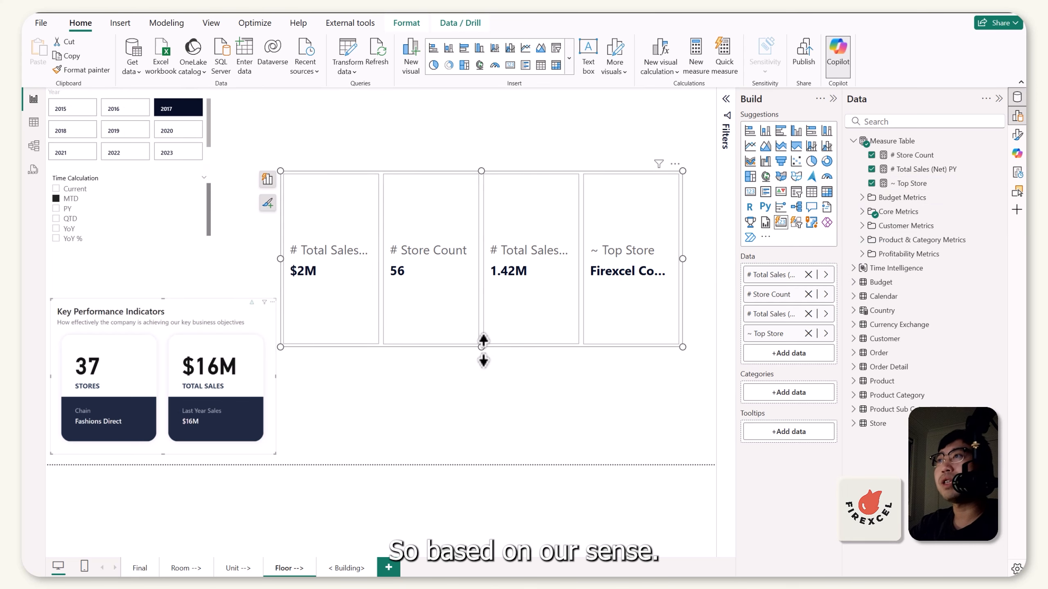
pyautogui.moveTo(482, 348); pyautogui.dragTo(482, 306)
pyautogui.moveTo(297, 232); pyautogui.dragTo(271, 197)
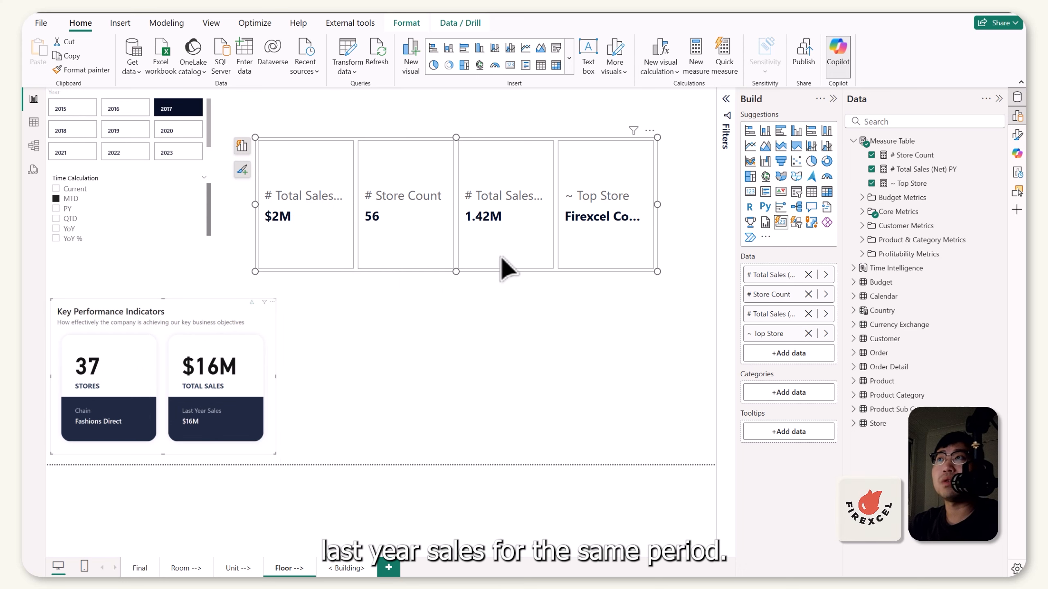
pyautogui.moveTo(477, 138); pyautogui.dragTo(474, 163)
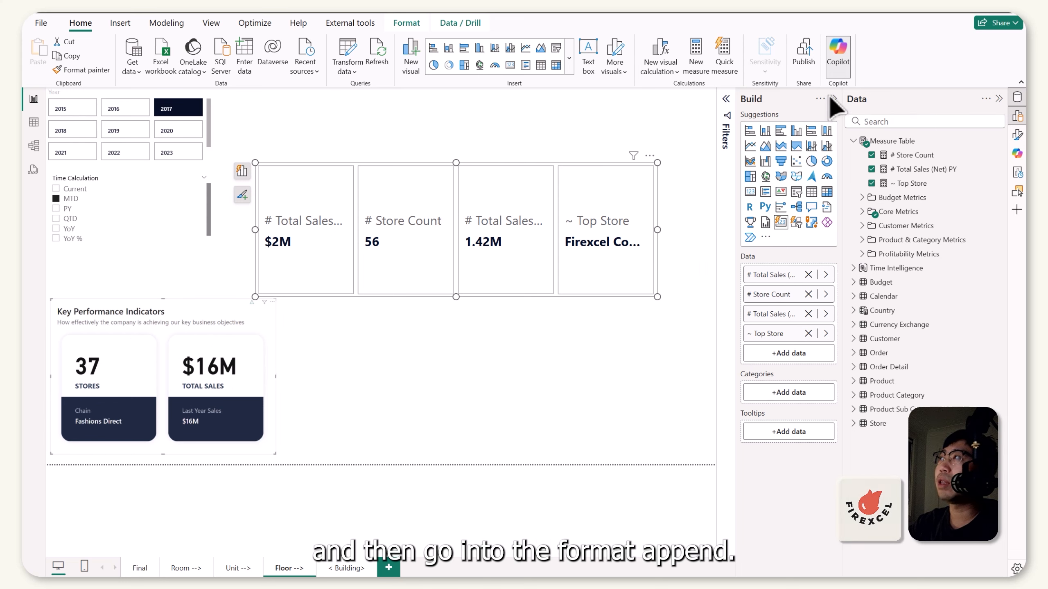
# Switch the card visual's callout values off and back on to see what the setting controls.
pyautogui.click(1018, 135)
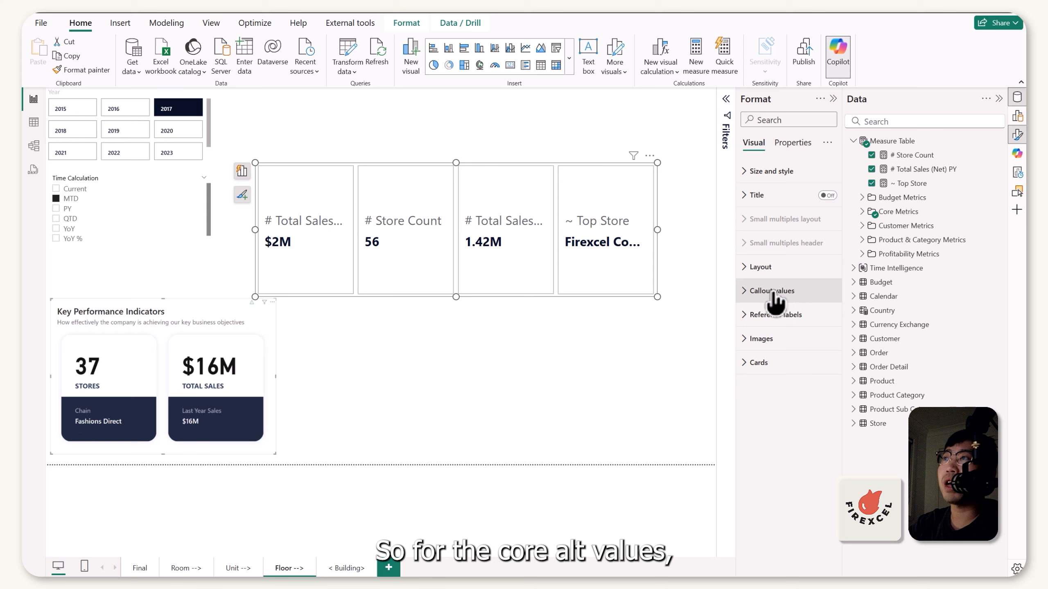
pyautogui.click(744, 293)
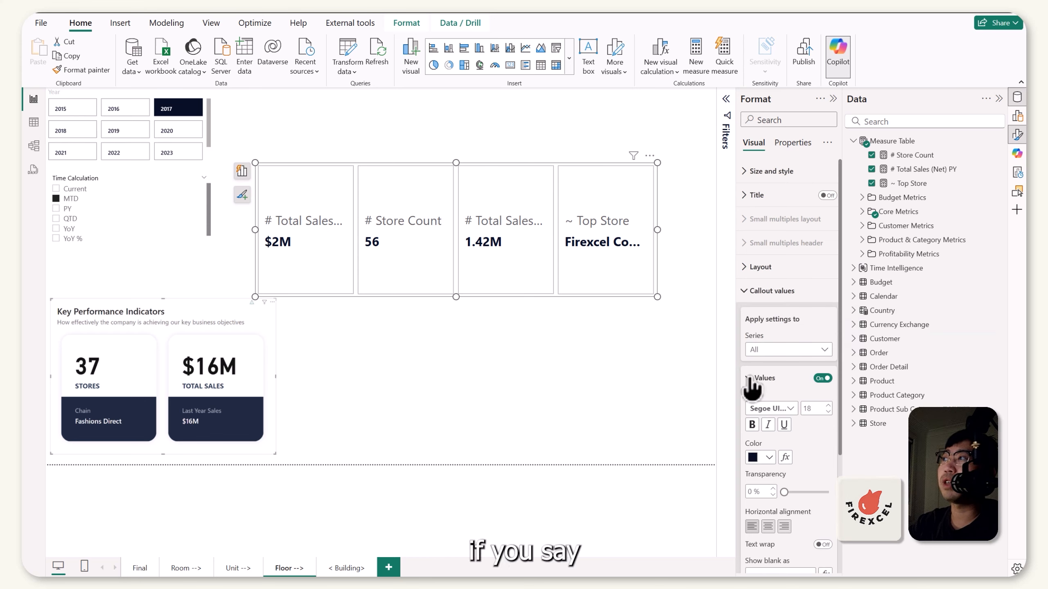
pyautogui.click(828, 380)
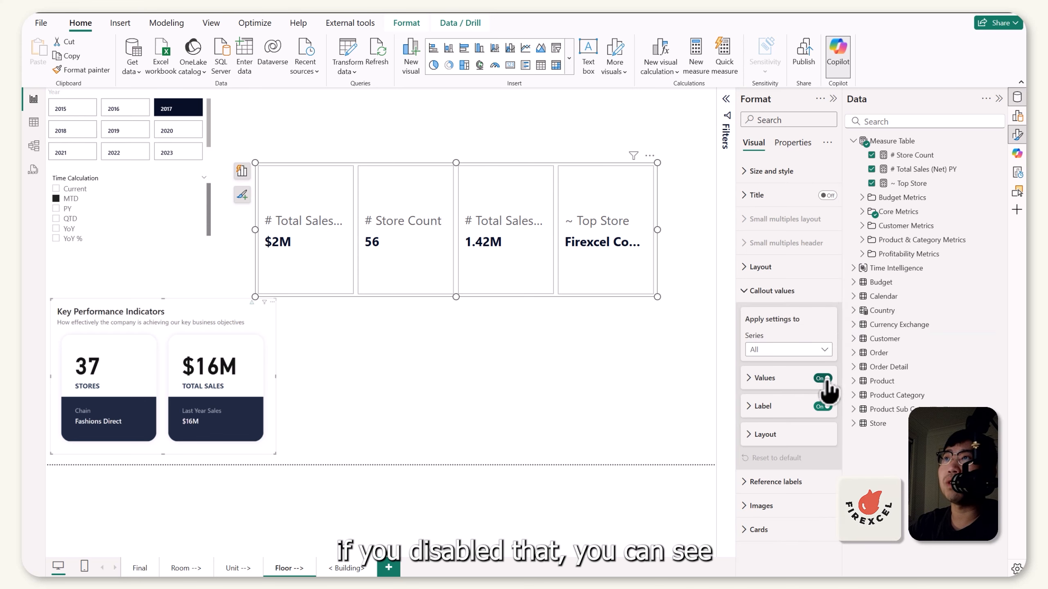
pyautogui.click(824, 379)
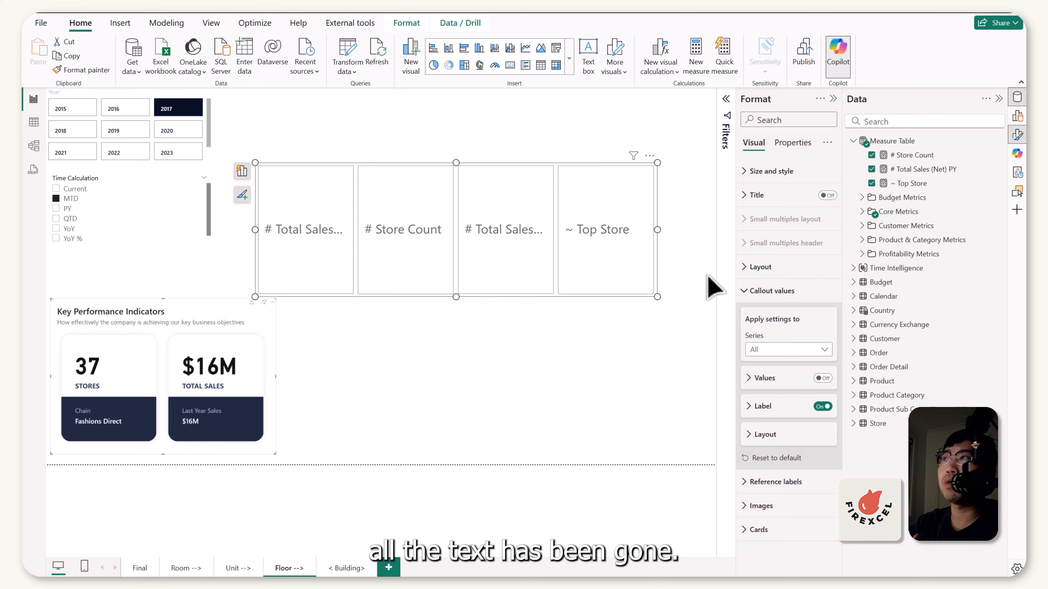
pyautogui.click(824, 378)
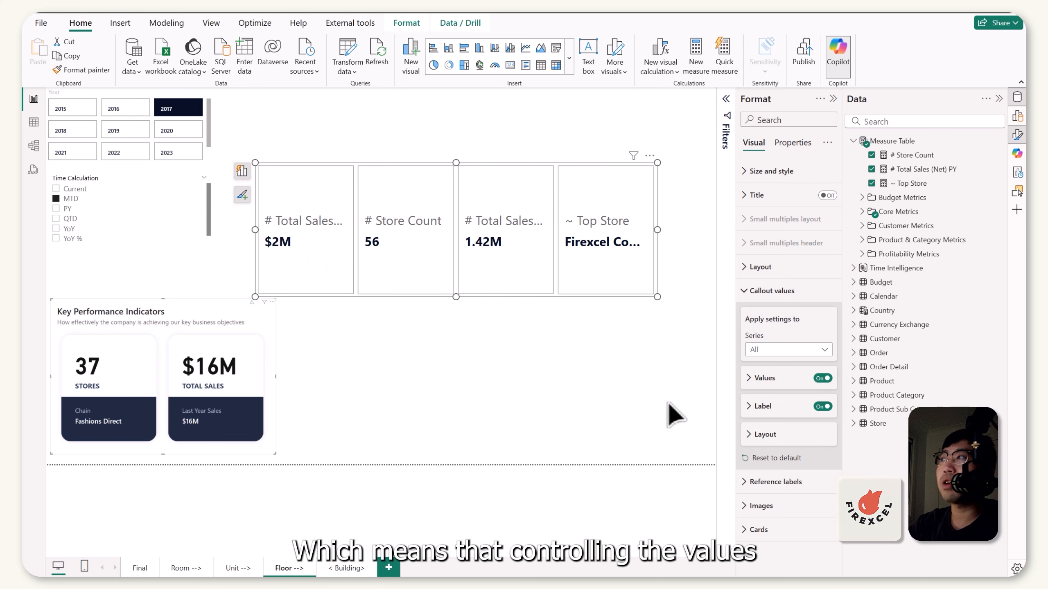
pyautogui.click(752, 292)
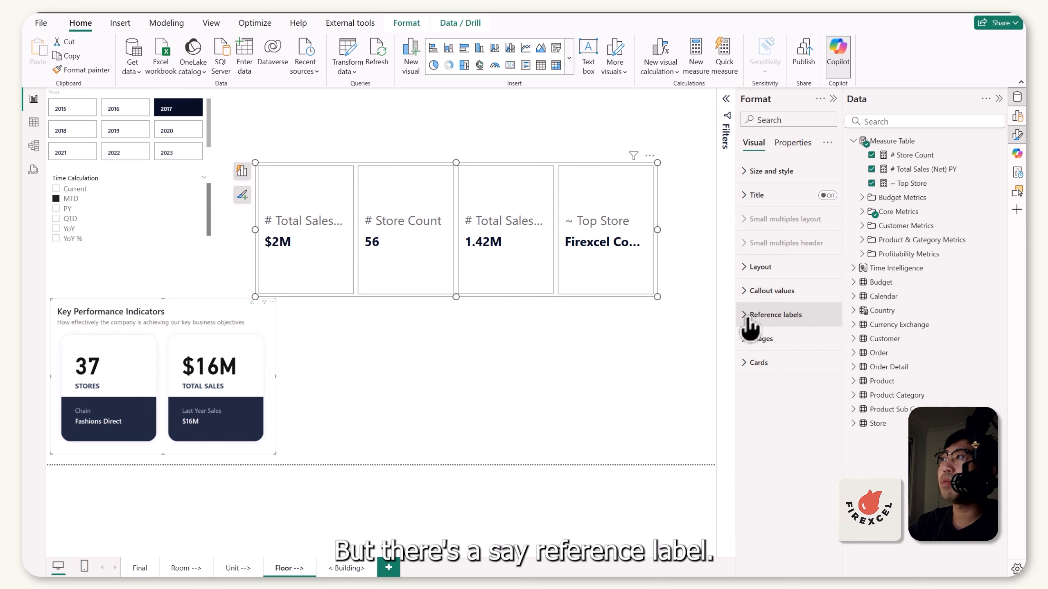
# Remove the ~ Top Store and # Total Sales (Net) PY measures from the card visual's data.
pyautogui.click(744, 317)
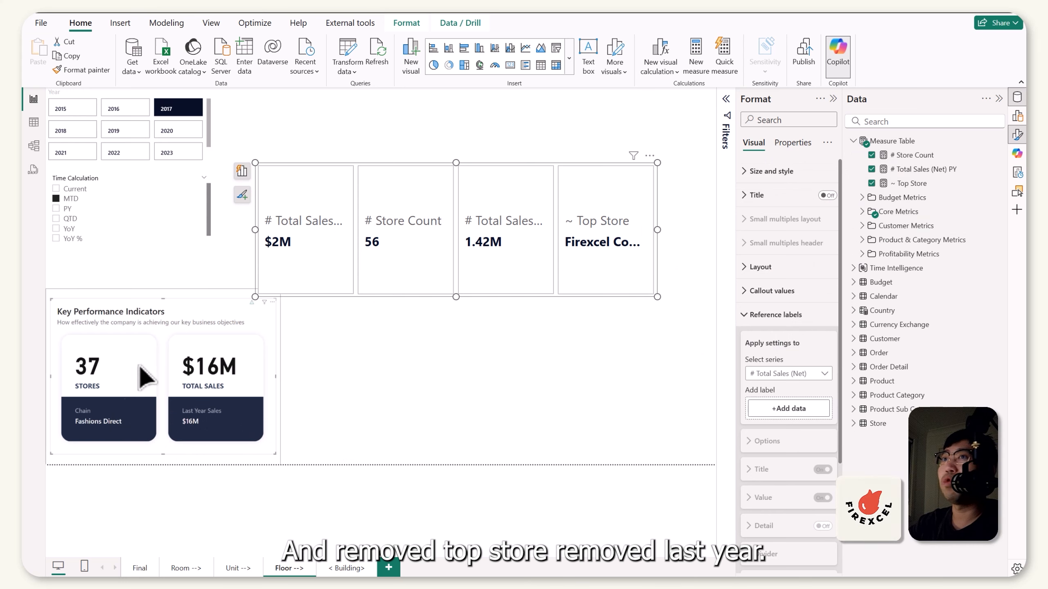
pyautogui.click(871, 183)
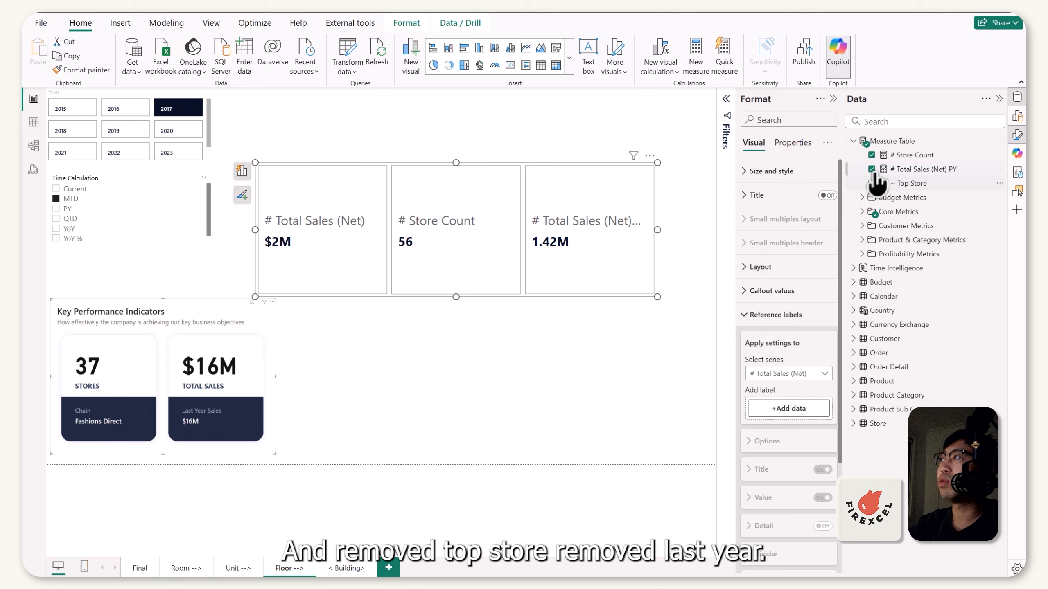
pyautogui.click(871, 169)
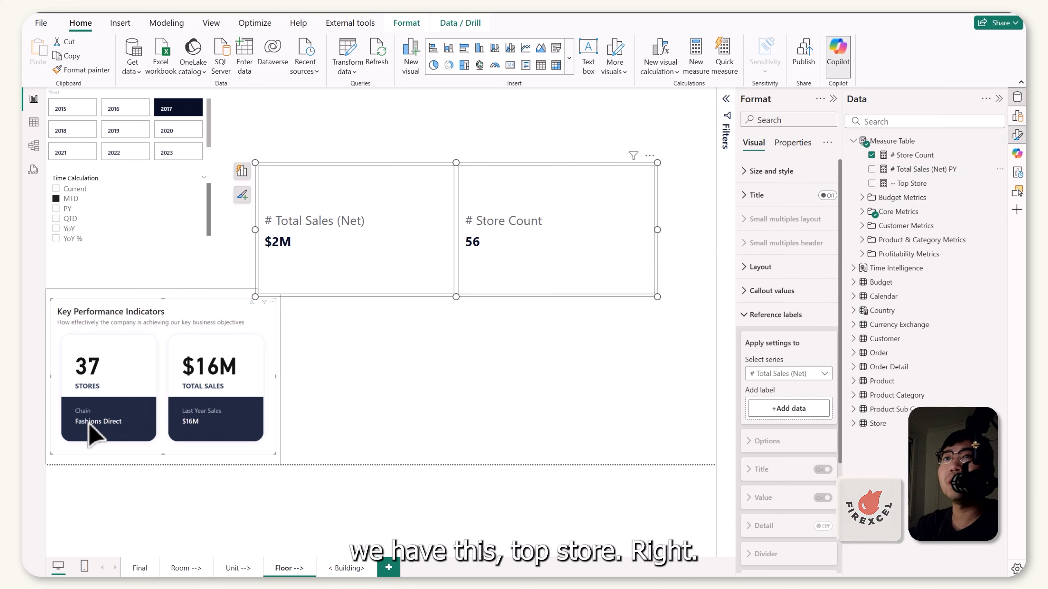
# Add ~ Top Store as the reference label for the # Store Count series.
pyautogui.click(821, 376)
pyautogui.click(775, 429)
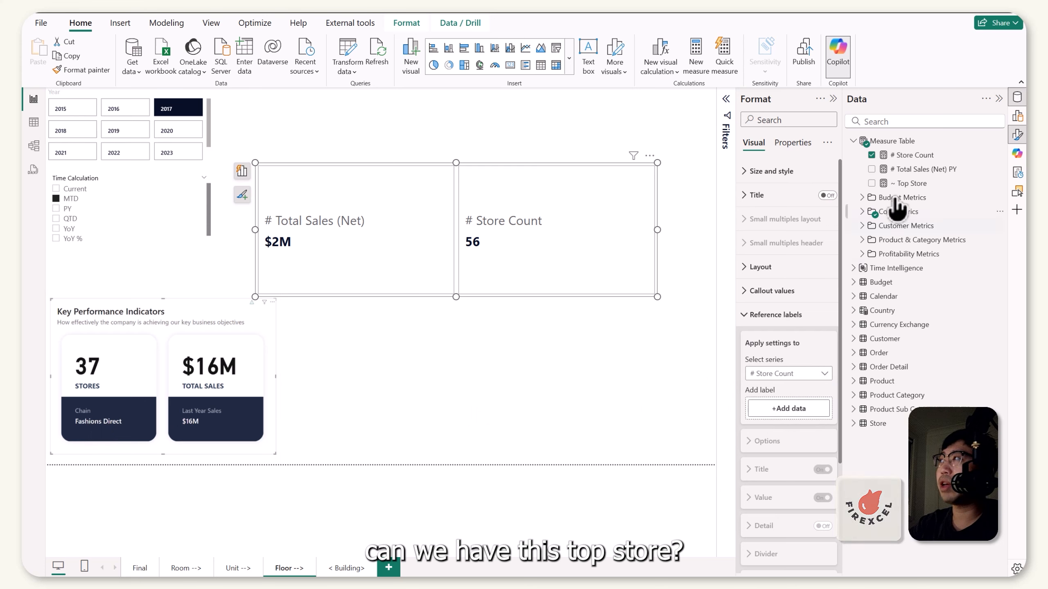
pyautogui.moveTo(907, 183); pyautogui.dragTo(783, 411)
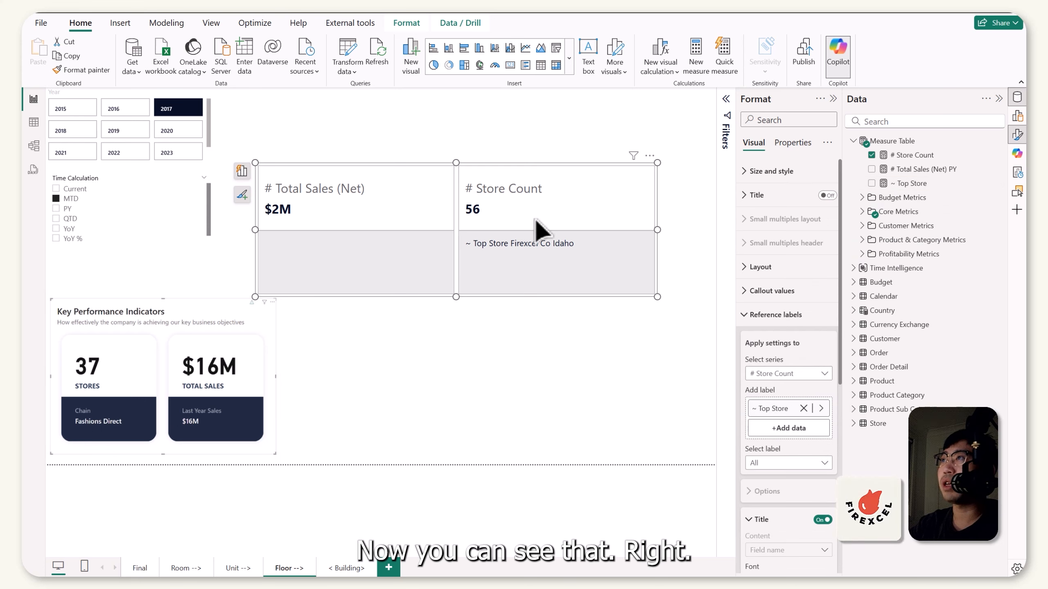
# Add # Total Sales (Net) PY as the reference label for the # Total Sales (Net) series.
pyautogui.click(804, 374)
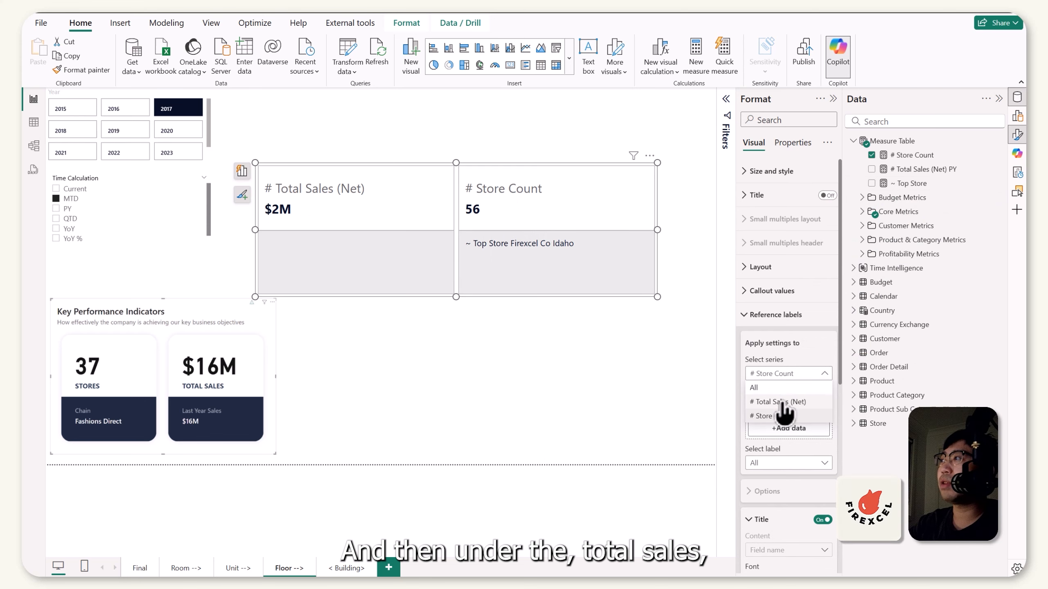
pyautogui.click(767, 402)
pyautogui.moveTo(926, 169); pyautogui.dragTo(784, 413)
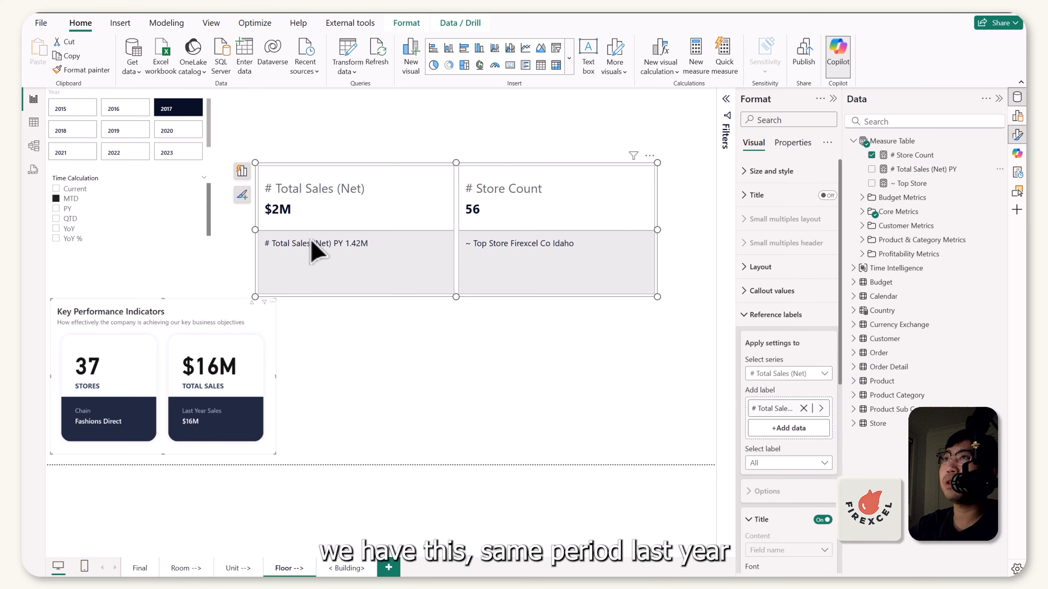
pyautogui.click(745, 315)
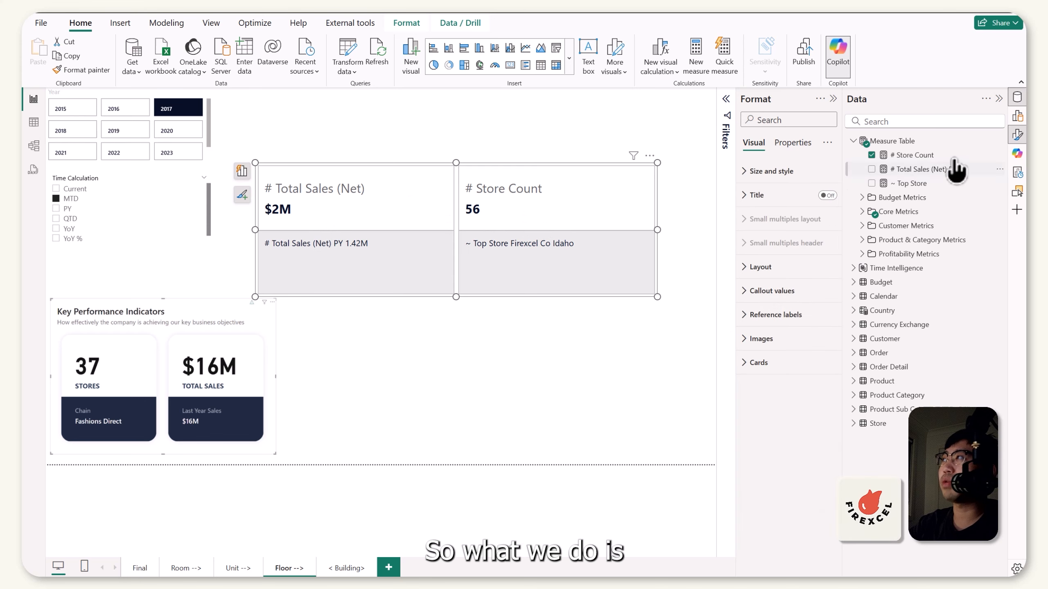
# Put # Store Count ahead of # Total Sales (Net) in the card's data, then narrow the visual and shift it slightly.
pyautogui.click(1017, 116)
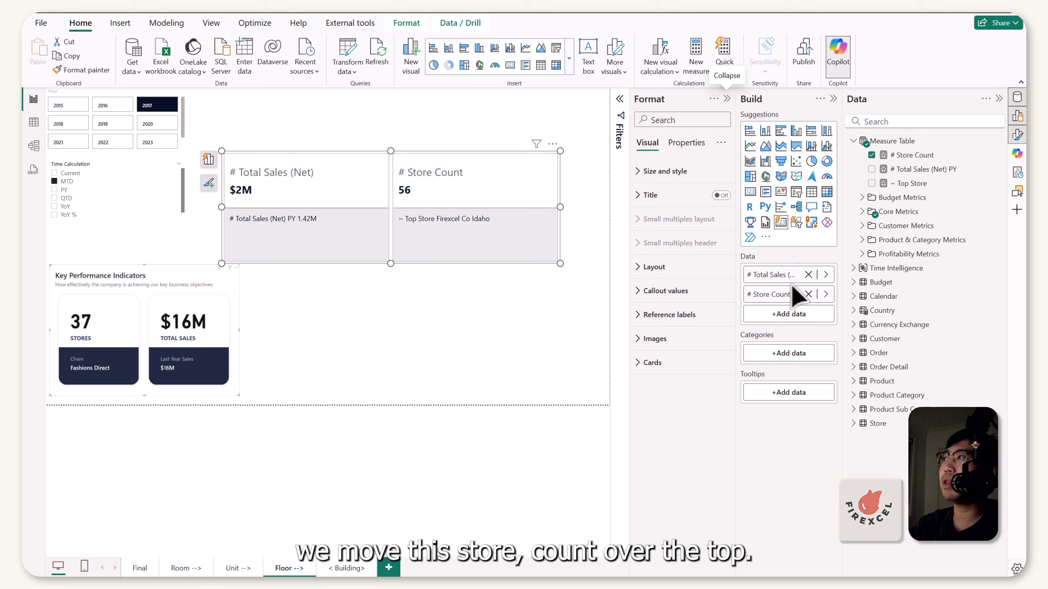
pyautogui.moveTo(786, 294)
pyautogui.mouseDown()
pyautogui.moveTo(784, 304)
pyautogui.moveTo(795, 276)
pyautogui.mouseUp()
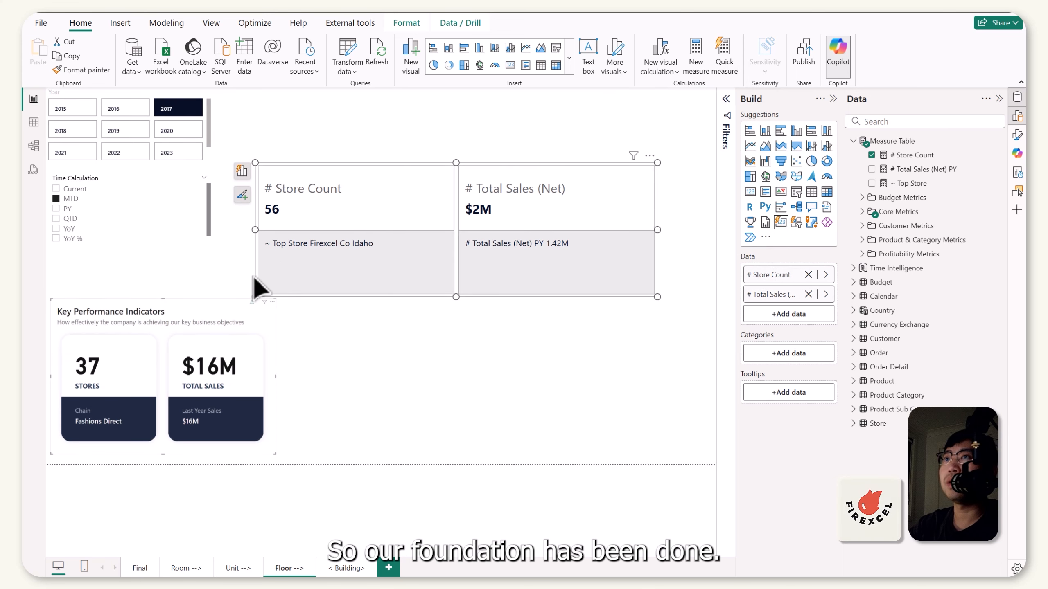
pyautogui.moveTo(255, 230); pyautogui.dragTo(297, 229)
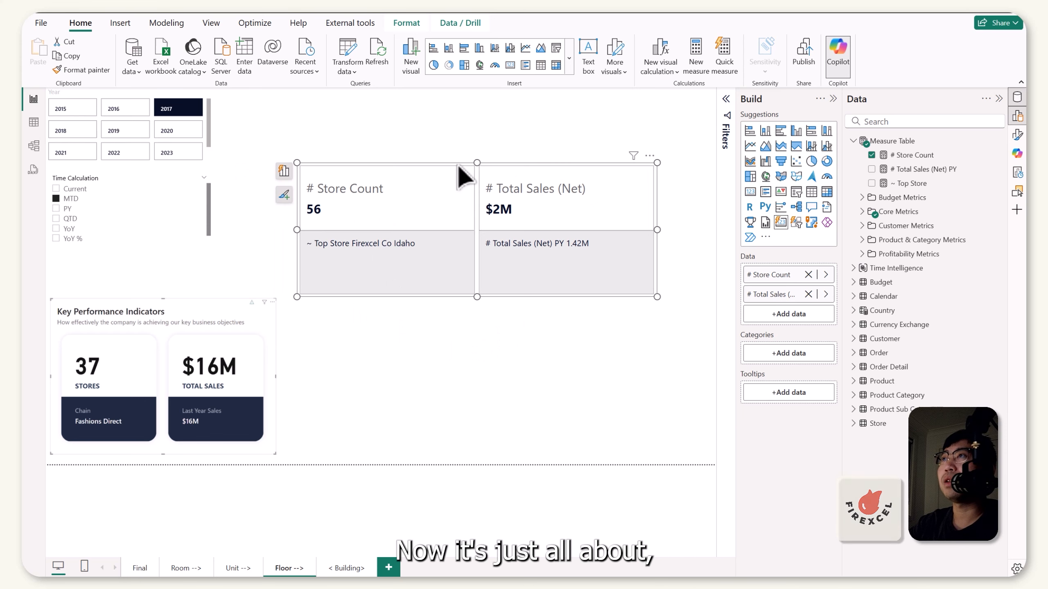
pyautogui.moveTo(457, 160); pyautogui.dragTo(448, 152)
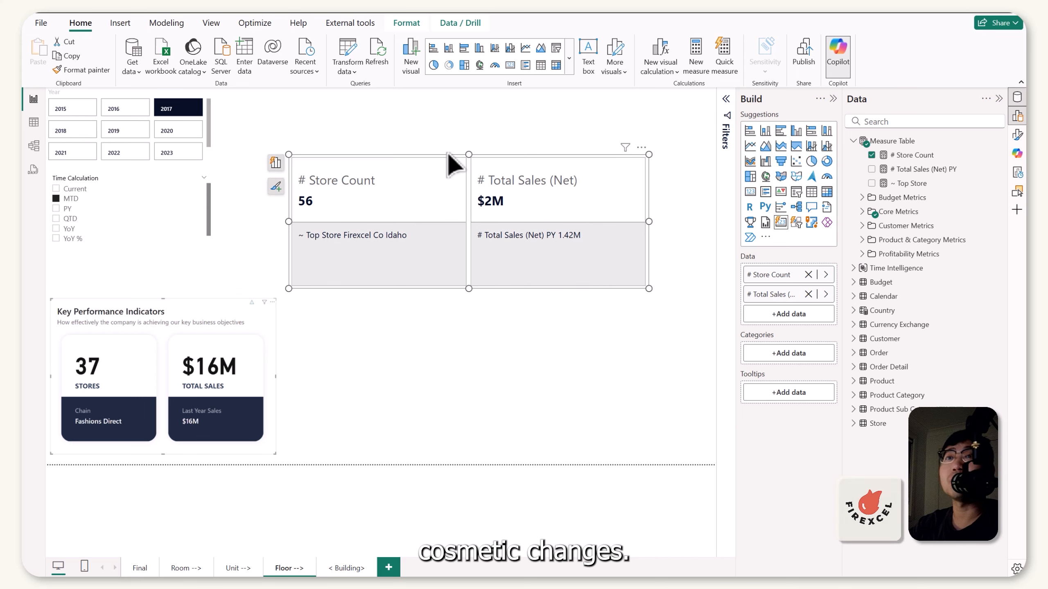
pyautogui.click(613, 351)
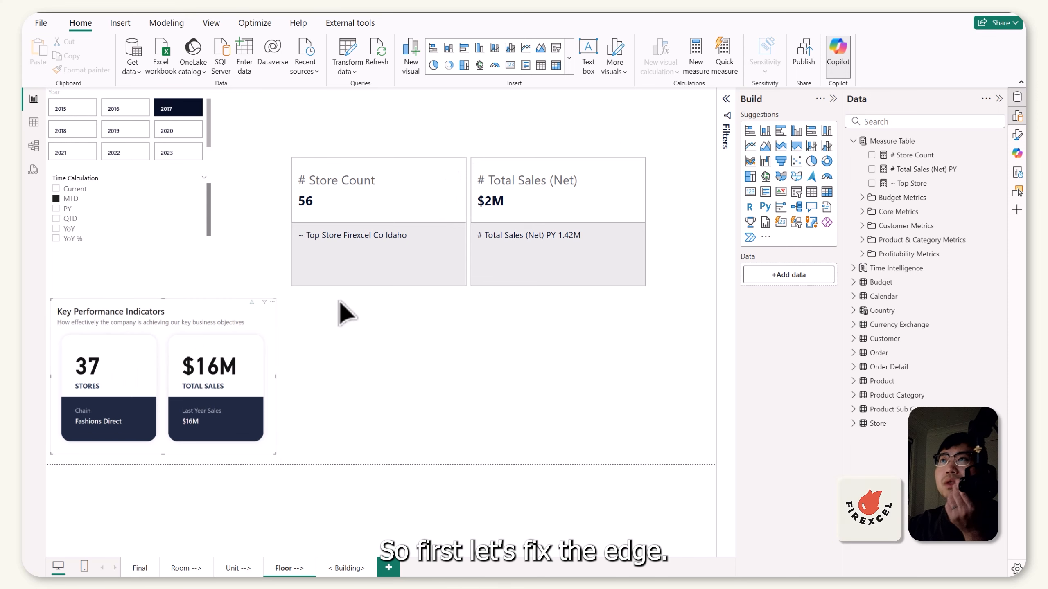
# Select the card visual and open its formatting settings.
pyautogui.click(474, 165)
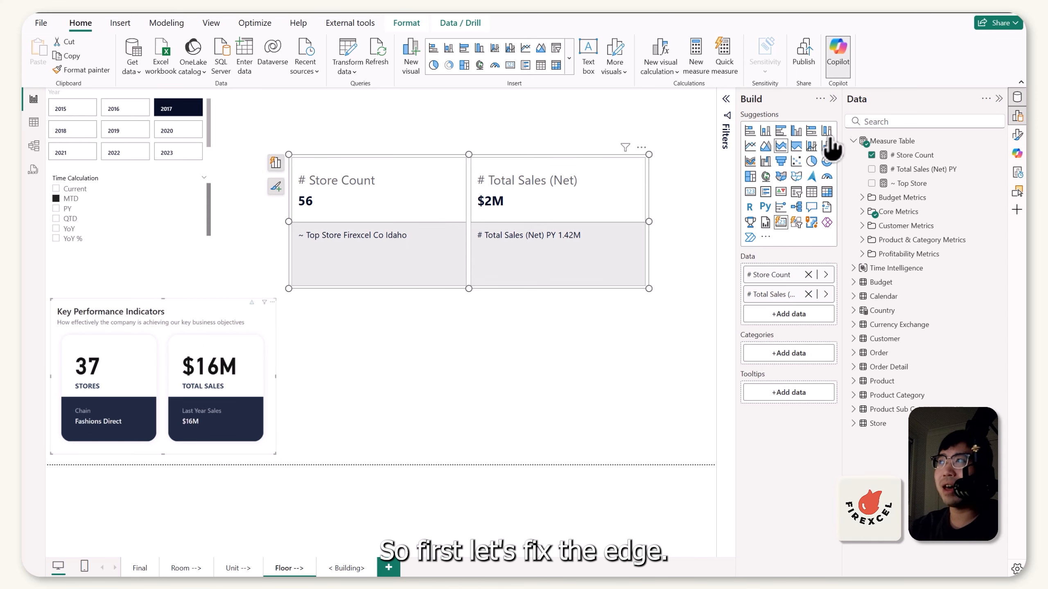
pyautogui.click(1007, 126)
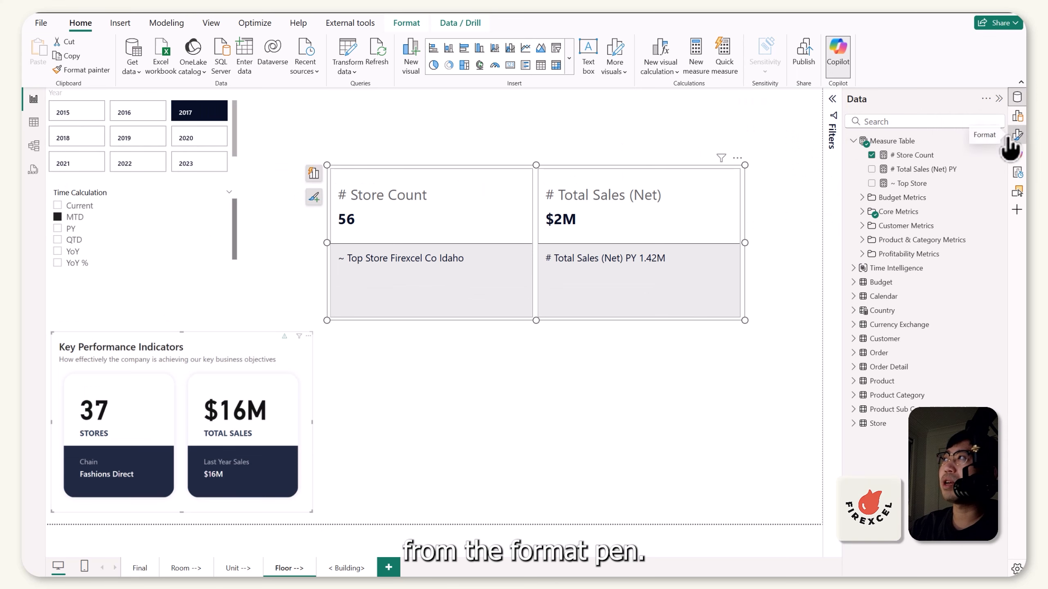
pyautogui.click(1015, 134)
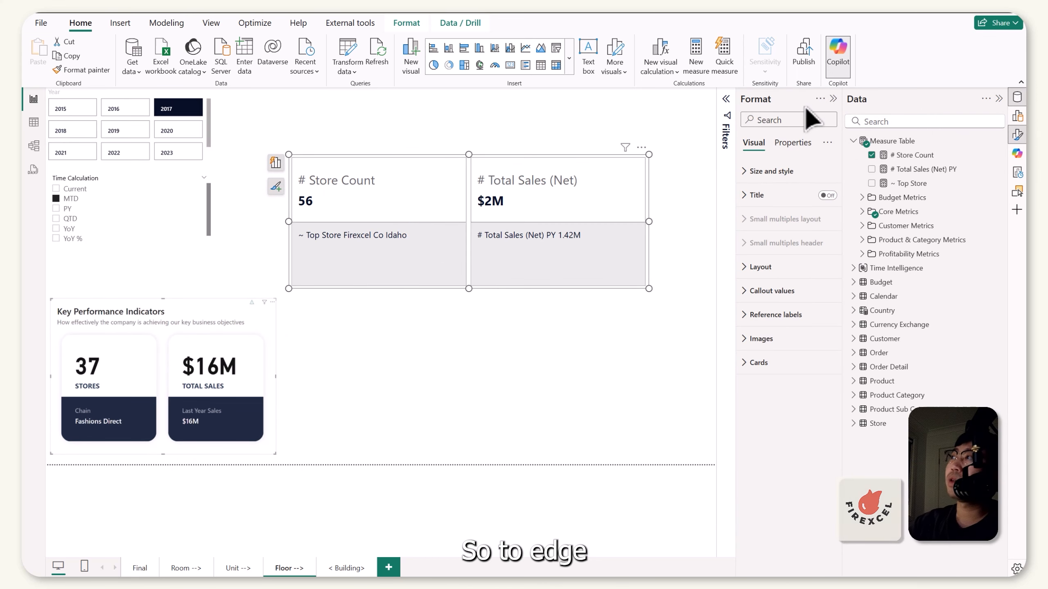
# Examine the card visual's Layout options, including its background and border settings.
pyautogui.click(747, 267)
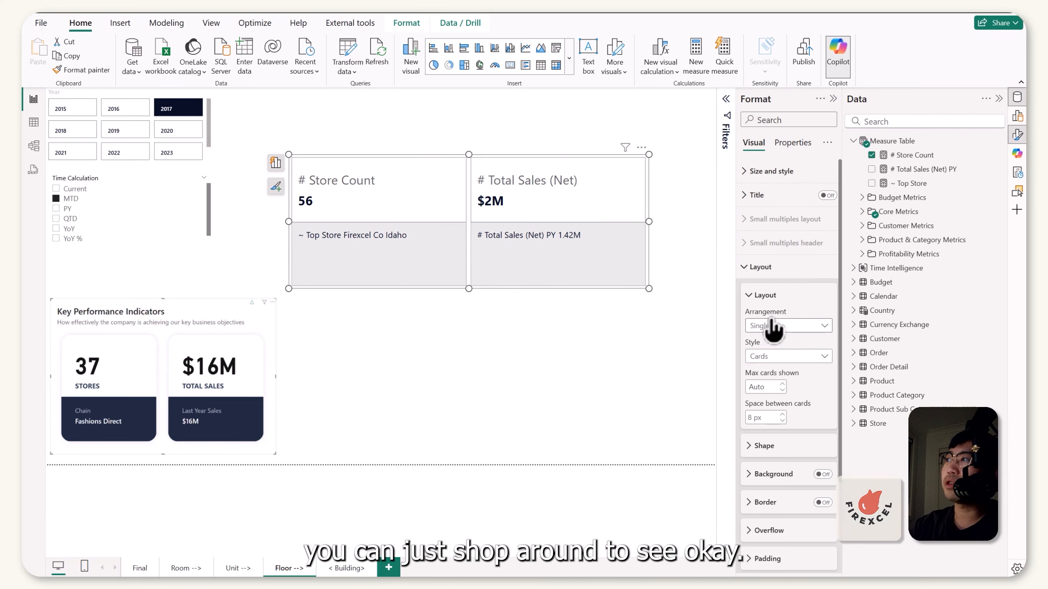
pyautogui.click(758, 295)
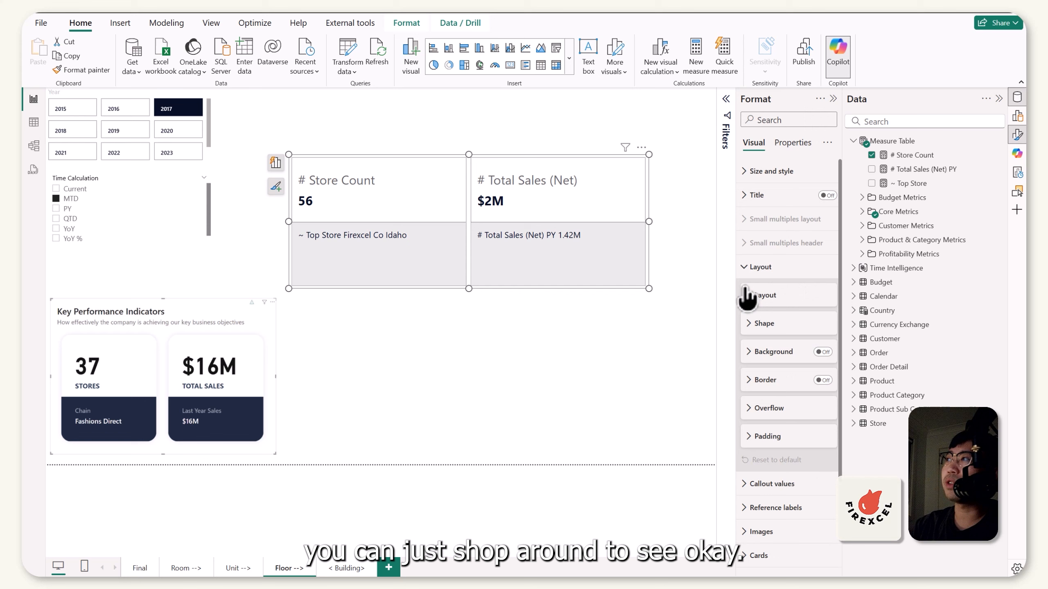
pyautogui.click(824, 352)
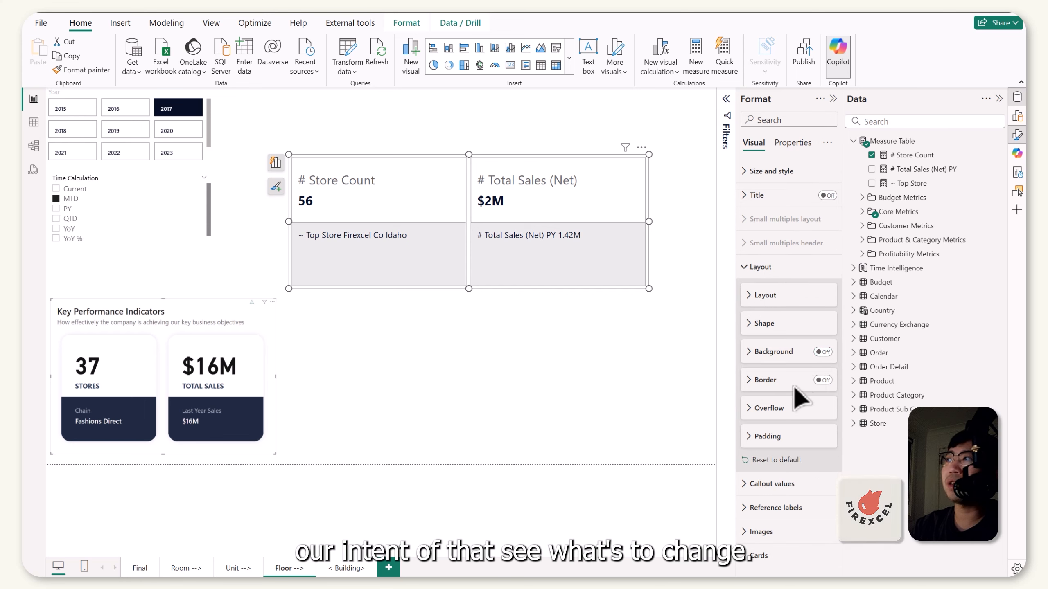
pyautogui.click(750, 380)
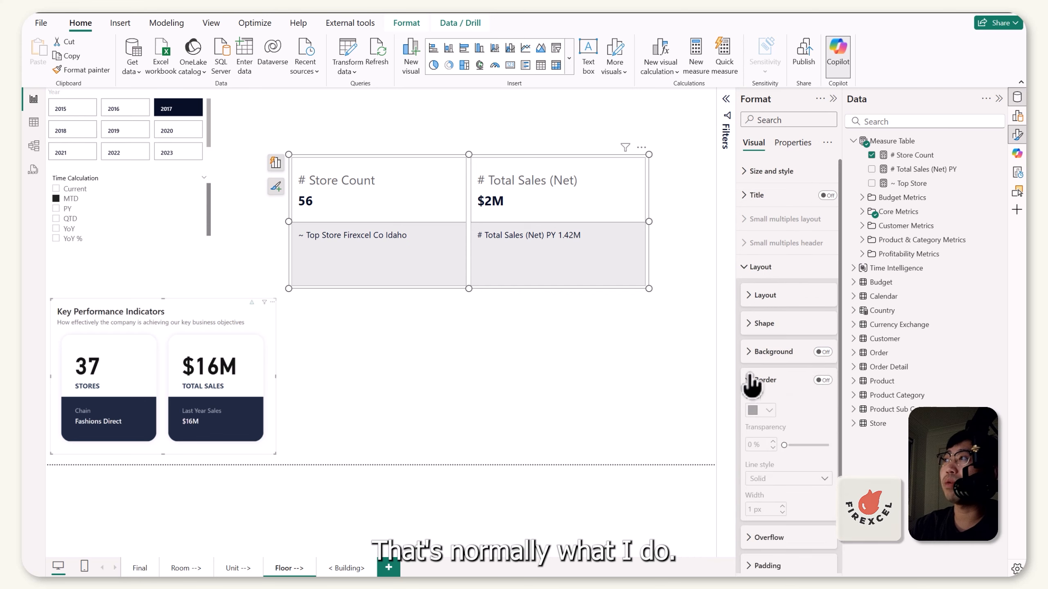
pyautogui.click(755, 269)
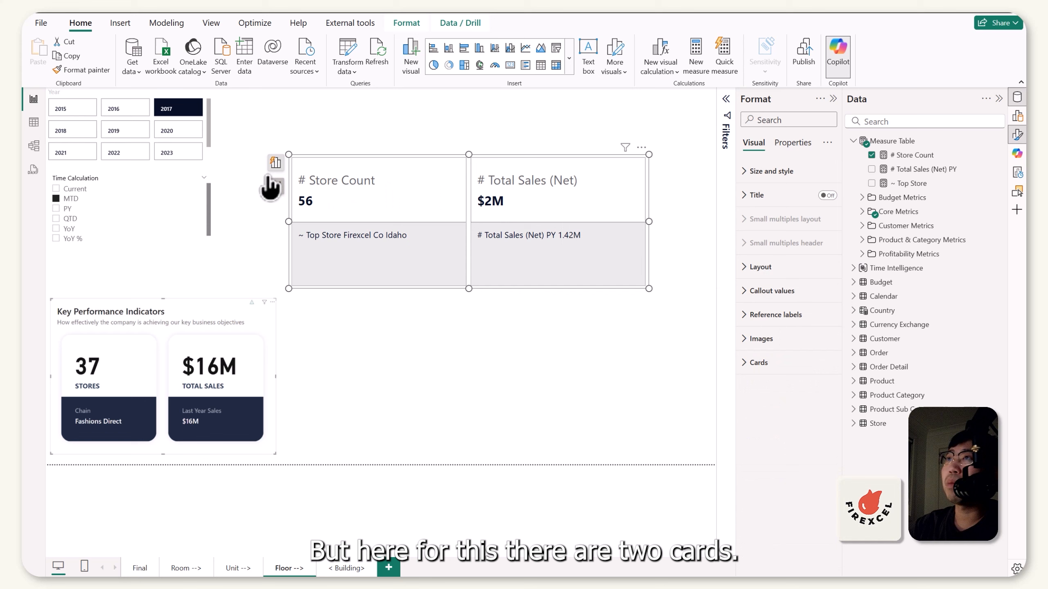
# Change the shape of all cards to Rounded Rectangle and turn off their border.
pyautogui.click(748, 362)
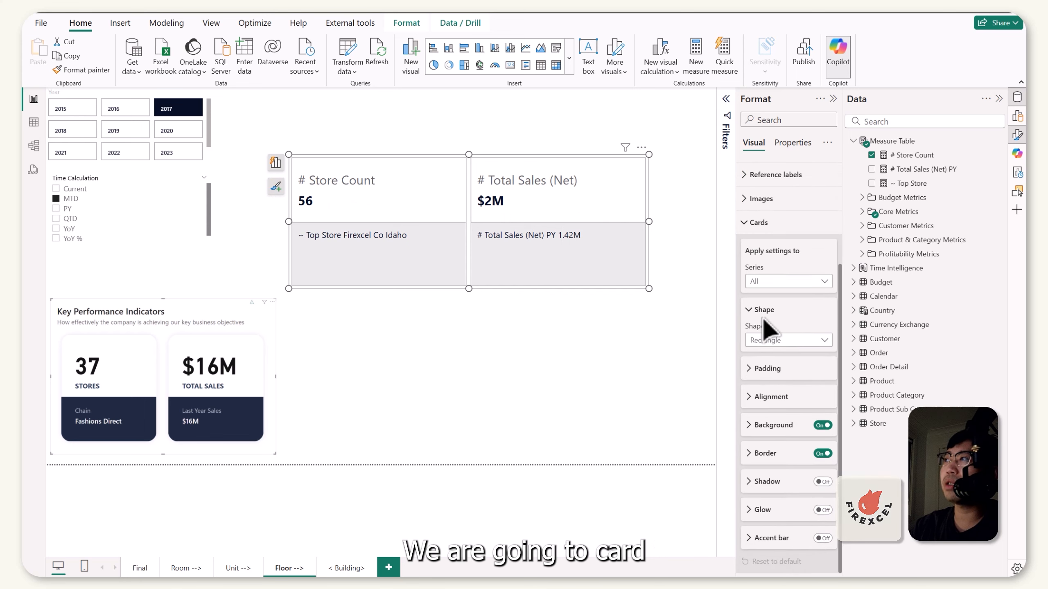
pyautogui.click(794, 342)
pyautogui.click(786, 367)
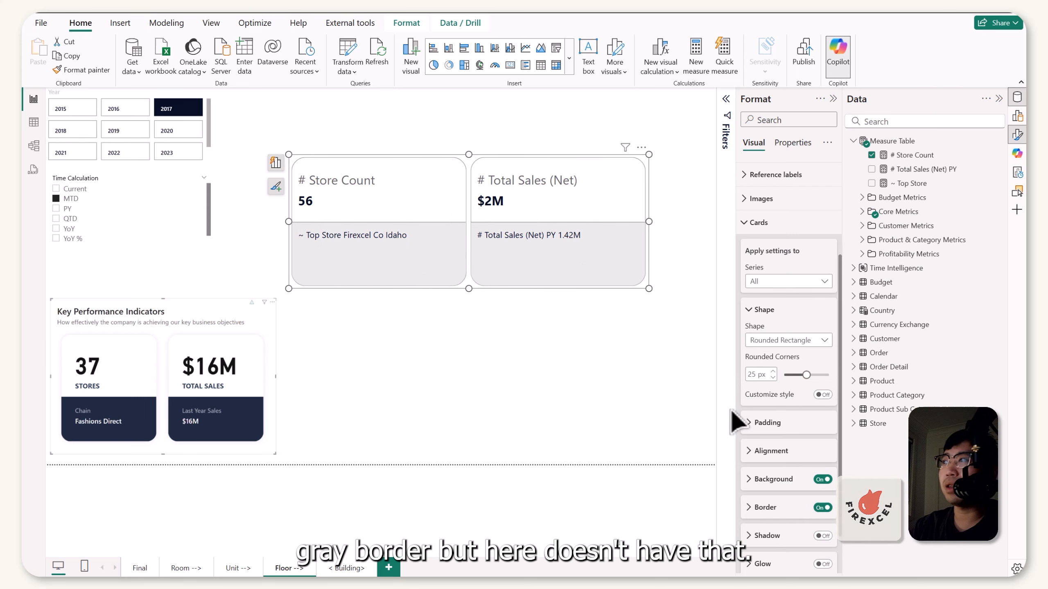
pyautogui.click(823, 507)
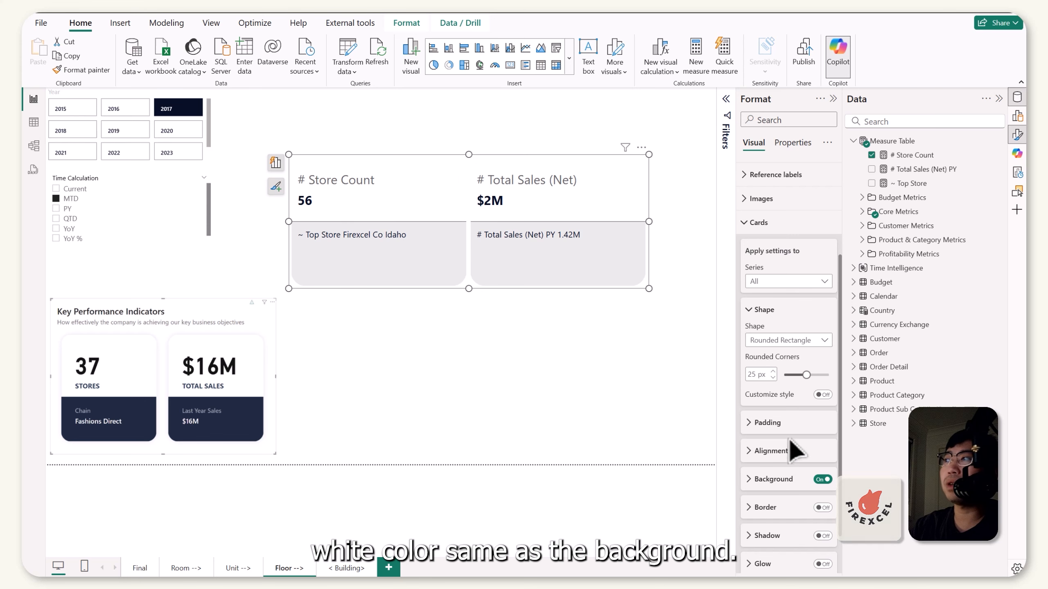
# Turn on the glow for all cards and set its color to black.
pyautogui.scroll(-2, 807, 438)
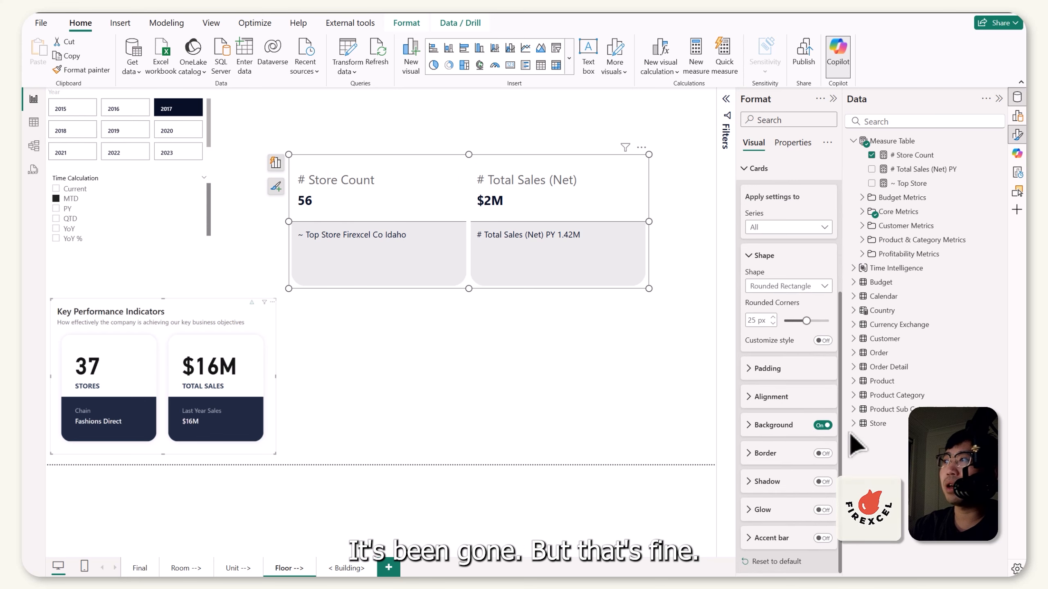
pyautogui.click(822, 510)
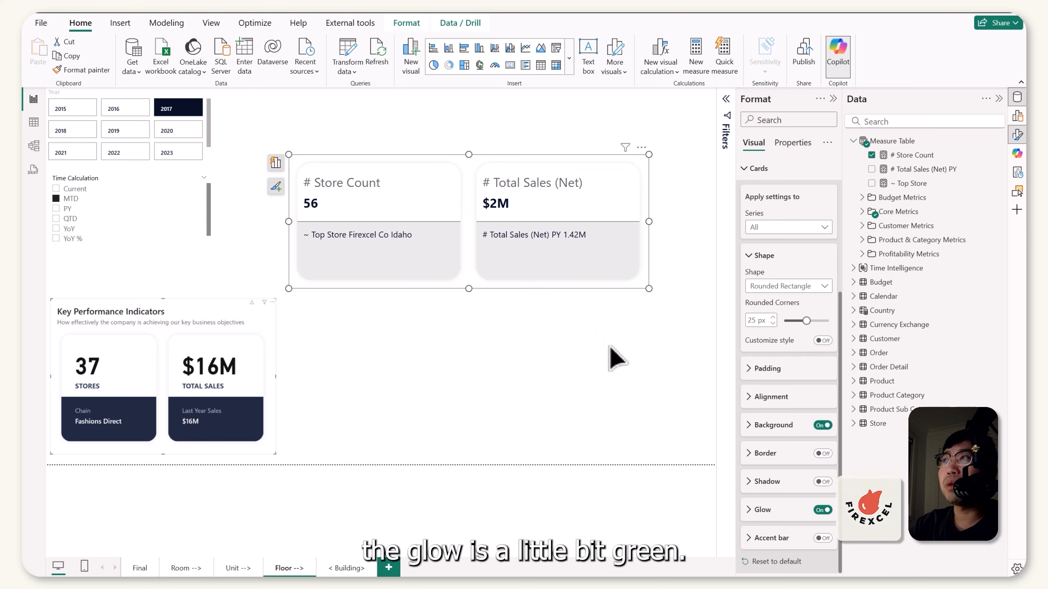
pyautogui.click(750, 510)
pyautogui.scroll(-2, 753, 519)
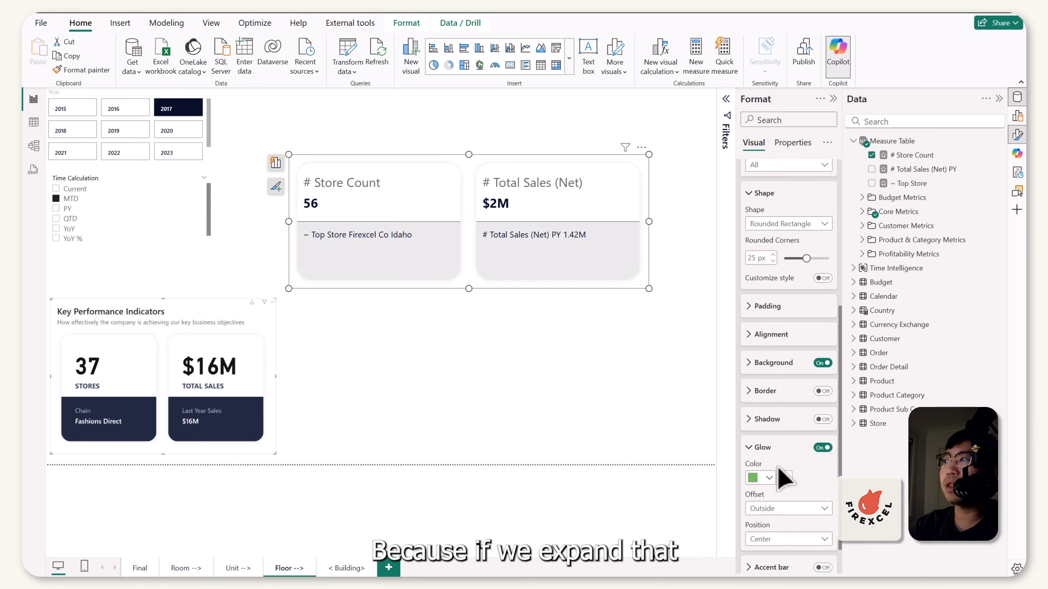
pyautogui.click(764, 449)
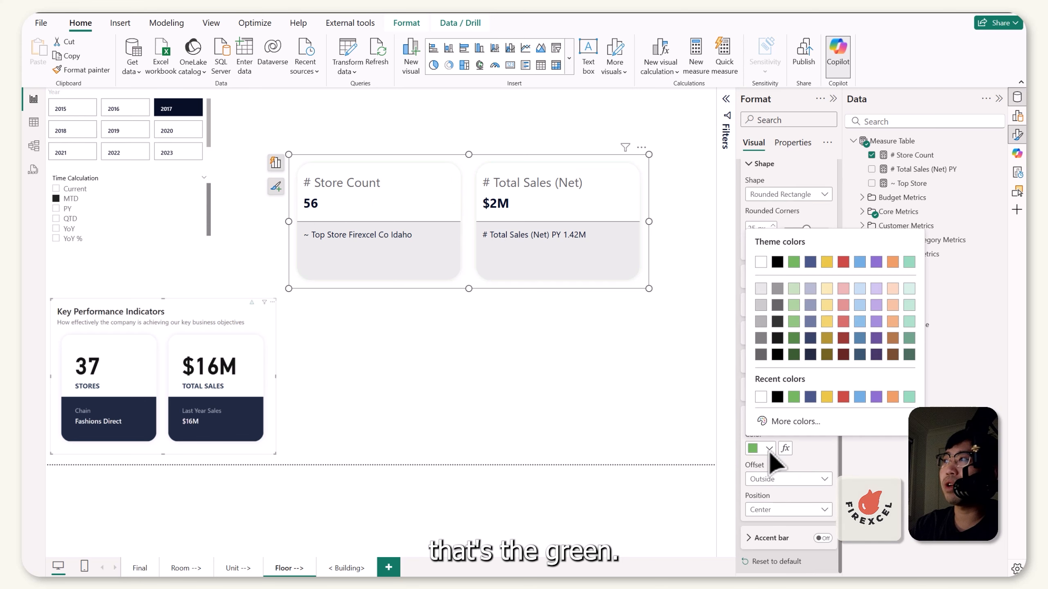
pyautogui.click(778, 355)
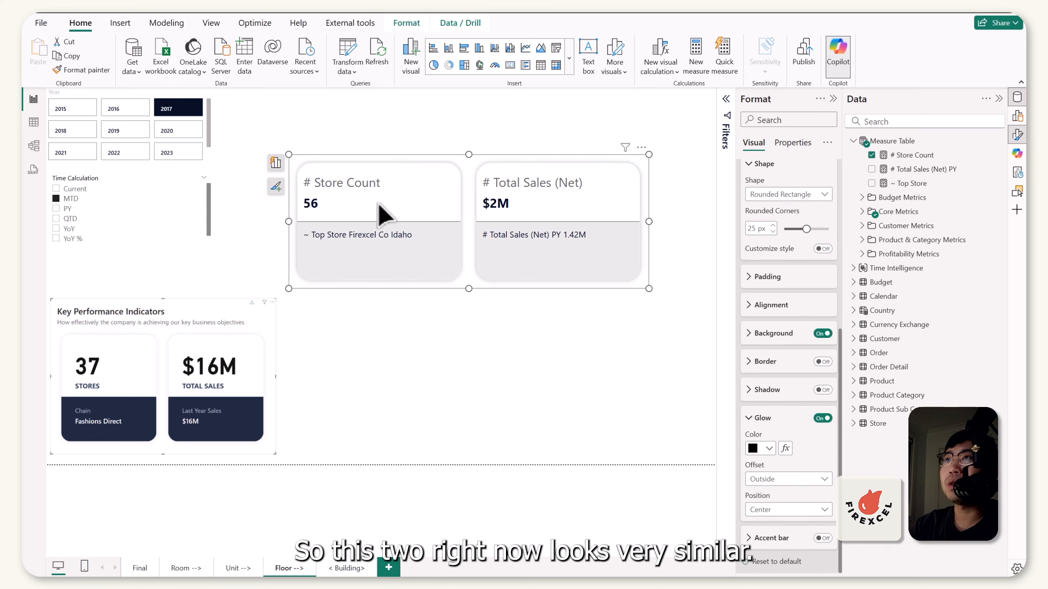
# Narrow the two-card visual to about three quarters of its width and reposition it above and beside the reference example.
pyautogui.moveTo(290, 222); pyautogui.dragTo(382, 223)
pyautogui.moveTo(505, 169); pyautogui.dragTo(473, 294)
pyautogui.moveTo(441, 323); pyautogui.dragTo(412, 181)
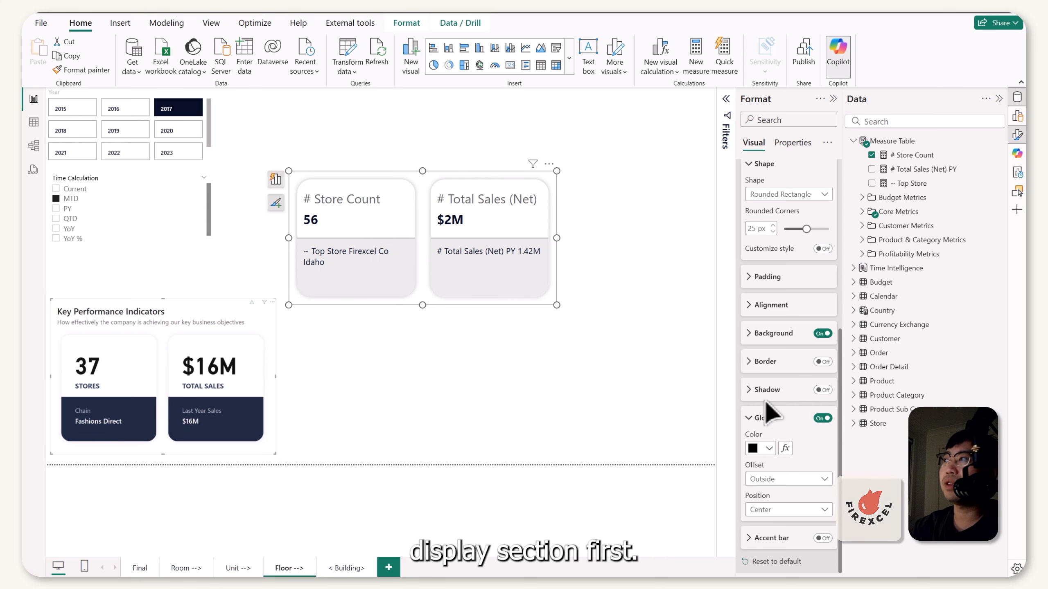
# Set the callout label position to Below Value for all series, keeping the labels turned on.
pyautogui.click(759, 418)
pyautogui.click(784, 256)
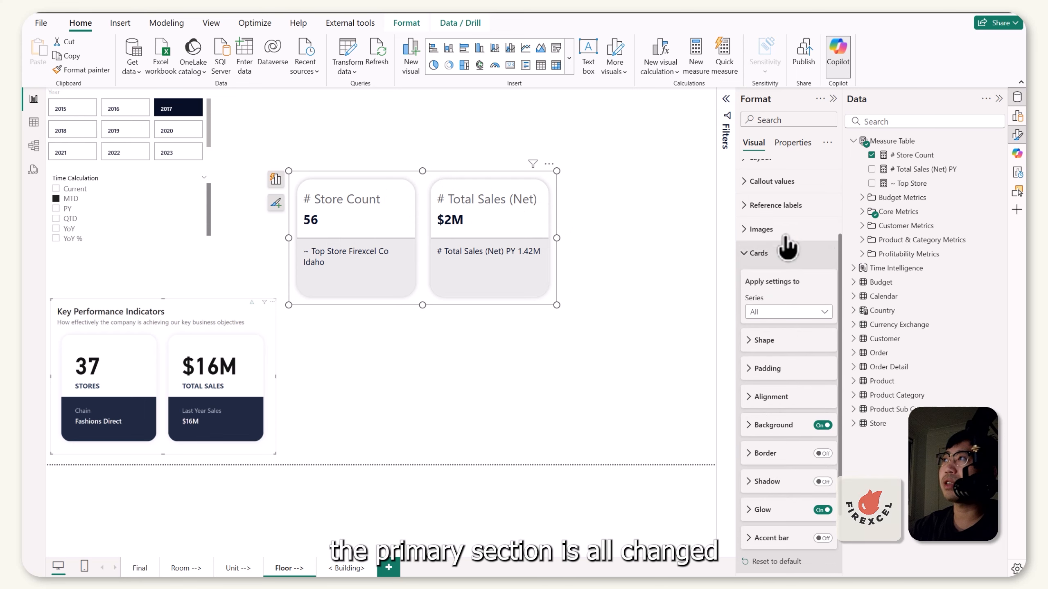
pyautogui.click(761, 253)
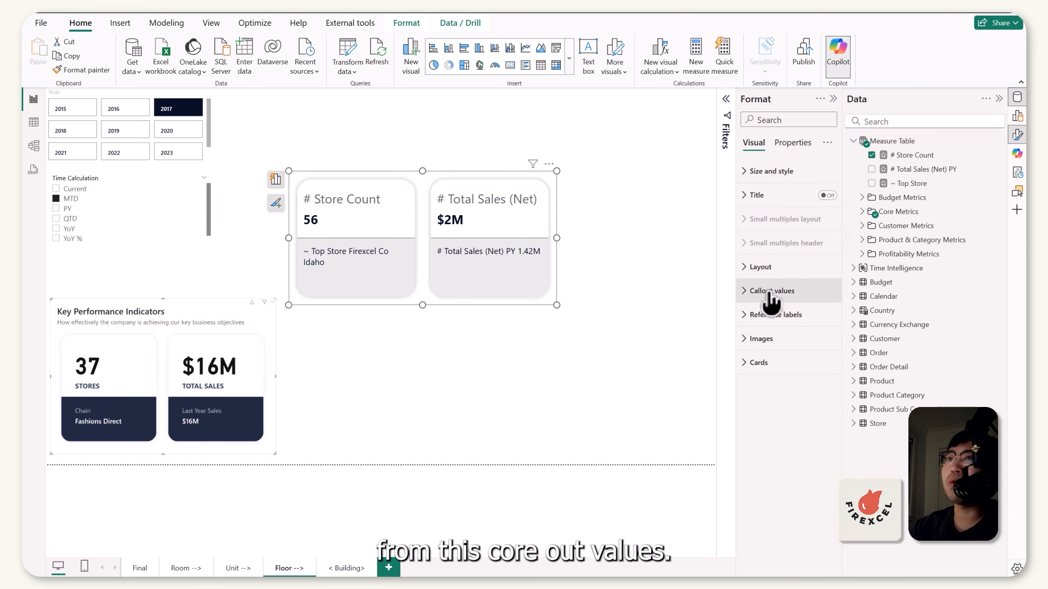
pyautogui.click(745, 293)
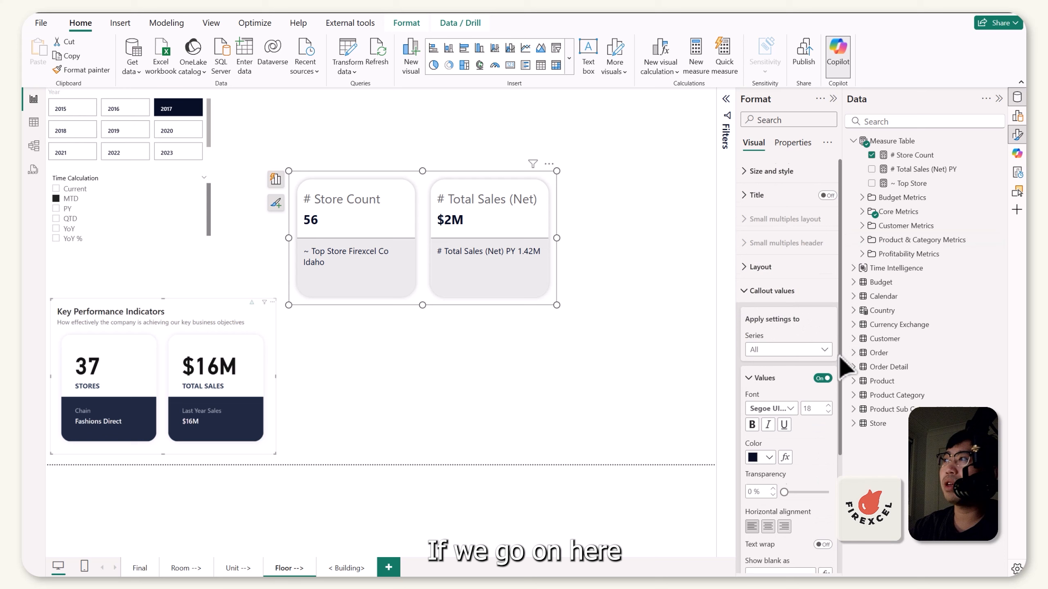
pyautogui.scroll(-2, 749, 281)
pyautogui.click(749, 237)
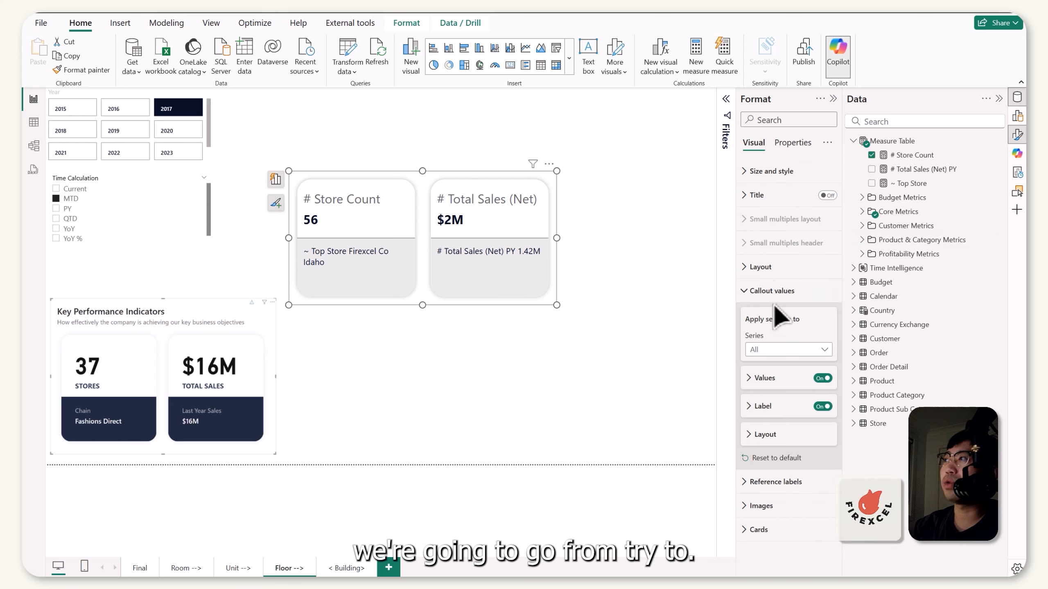
pyautogui.click(827, 407)
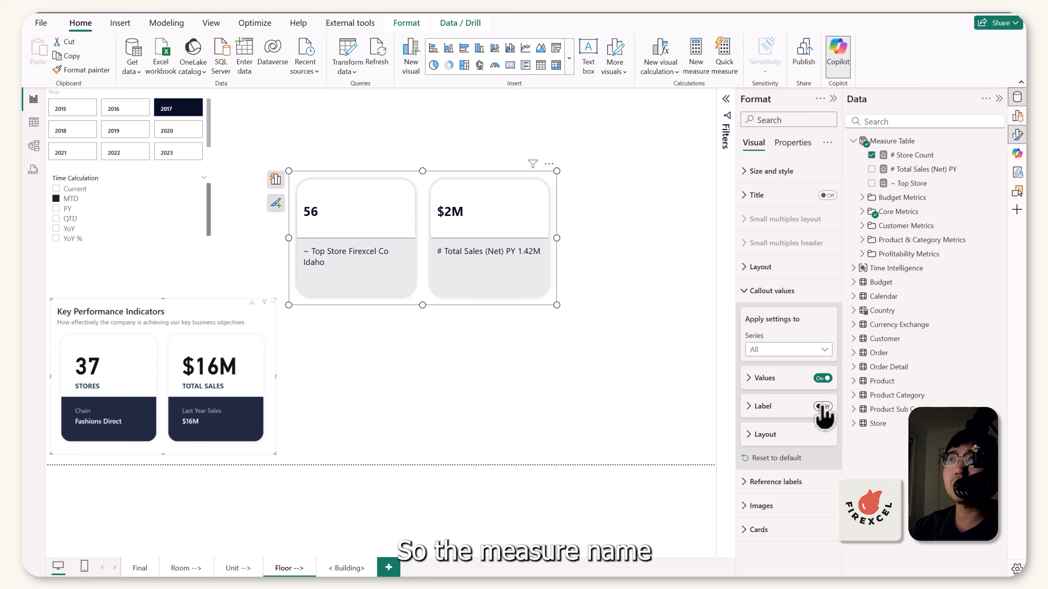
pyautogui.click(822, 407)
pyautogui.click(762, 407)
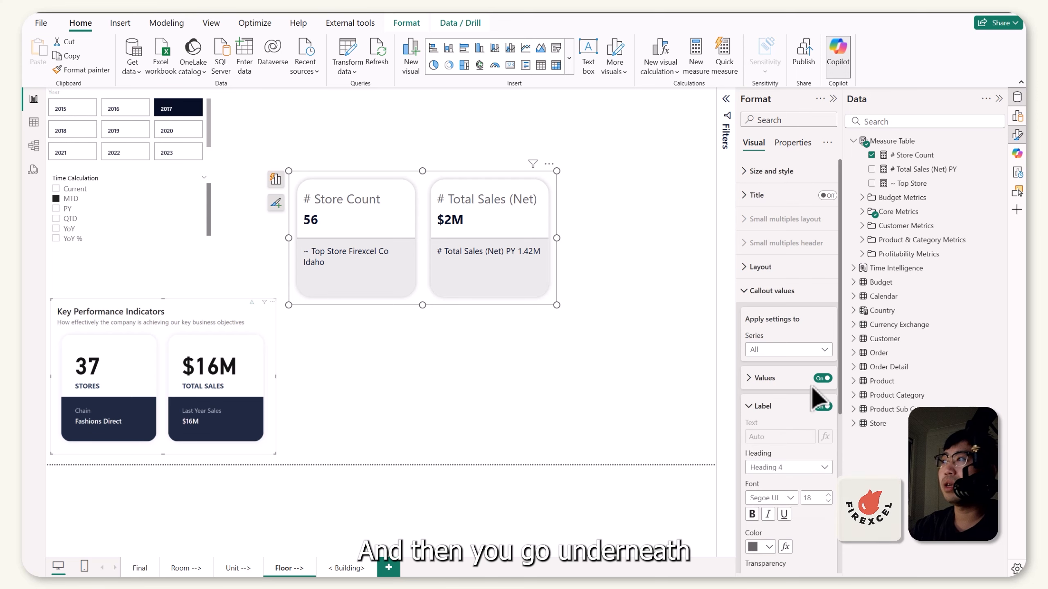
pyautogui.scroll(-4, 796, 413)
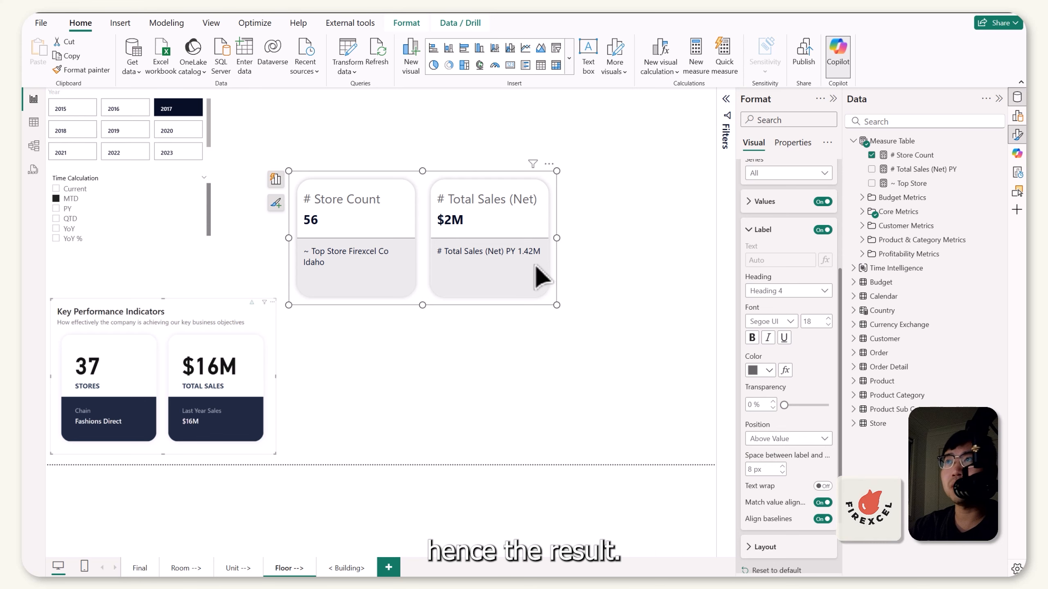
pyautogui.click(817, 440)
pyautogui.click(778, 453)
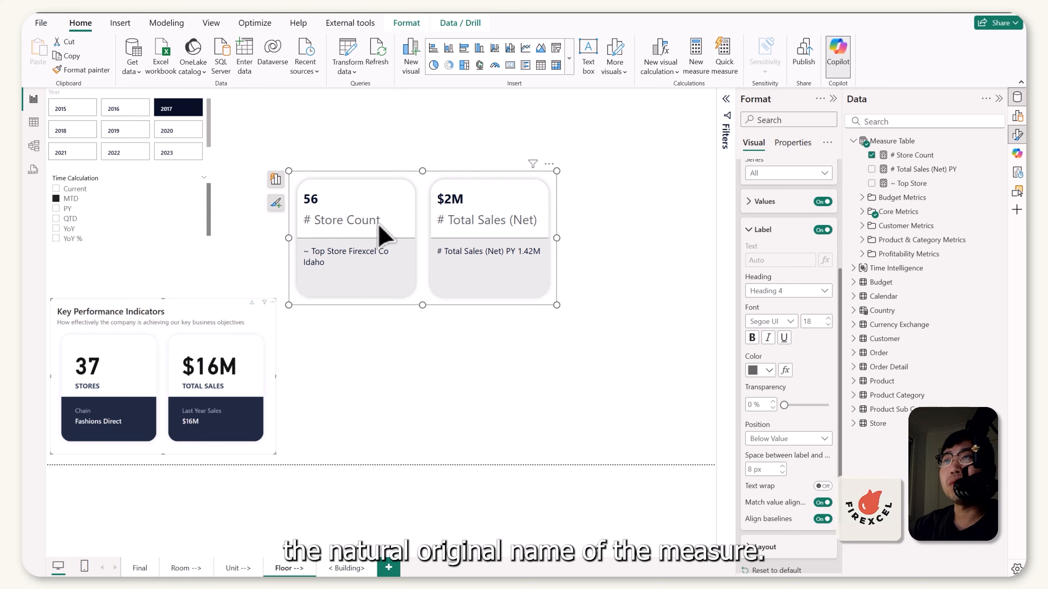
# Set the callout label text of the # Store Count series to STORES.
pyautogui.click(753, 230)
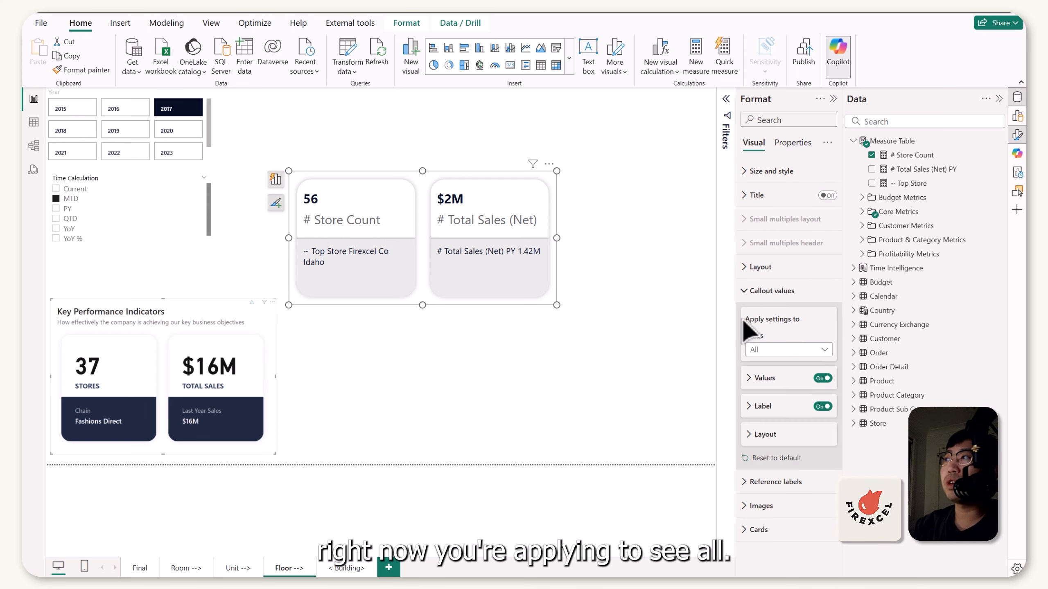
pyautogui.click(774, 350)
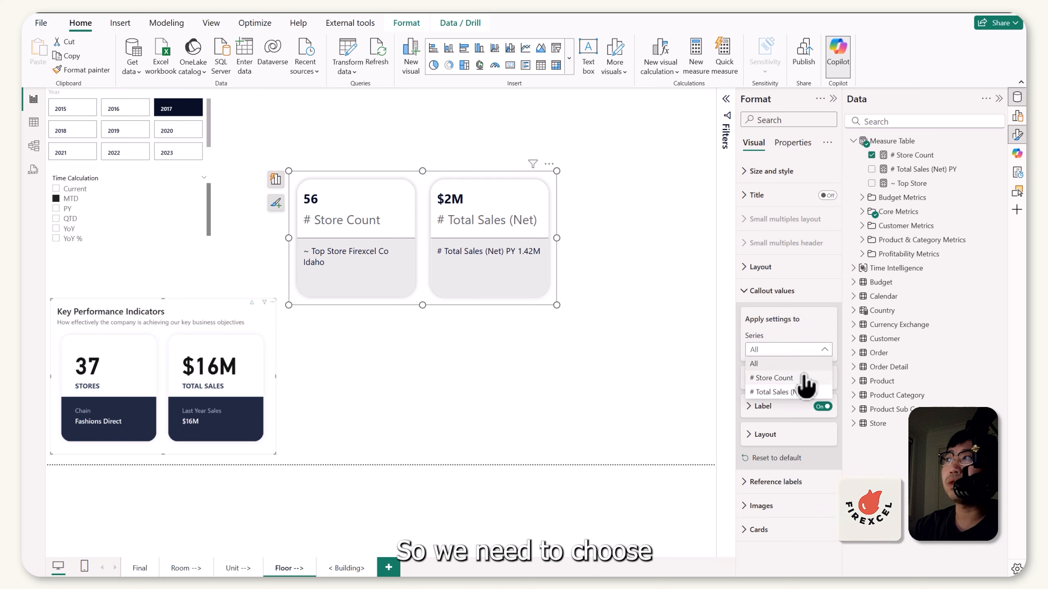
pyautogui.click(800, 379)
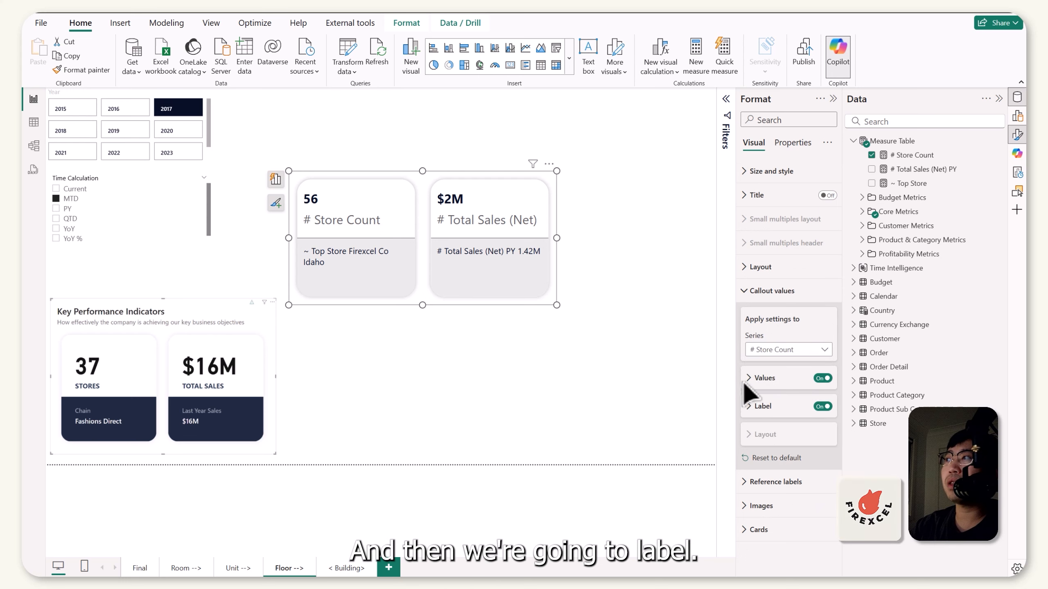
pyautogui.click(748, 408)
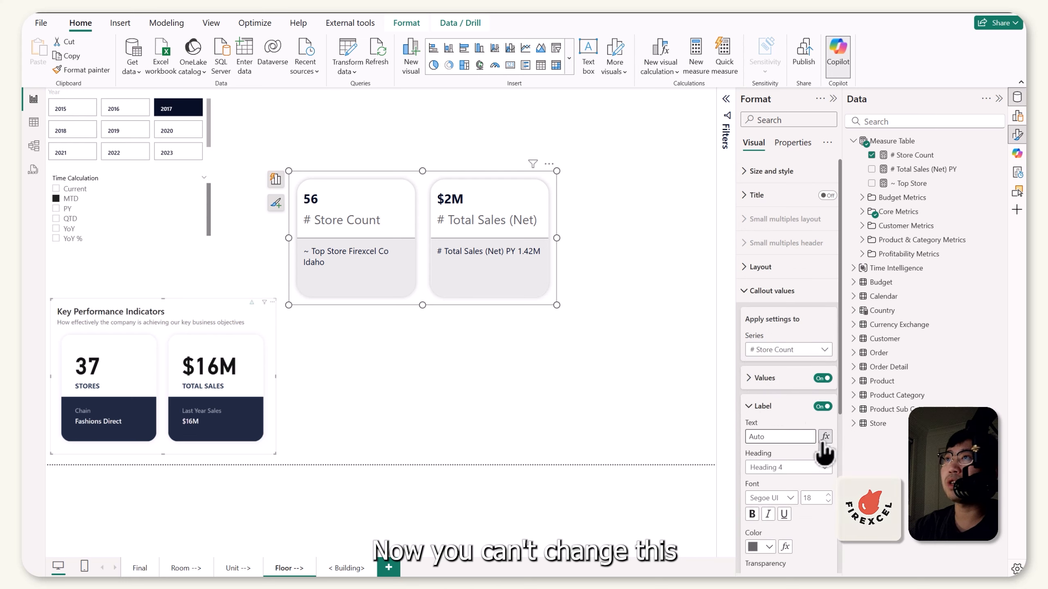
pyautogui.write('S')
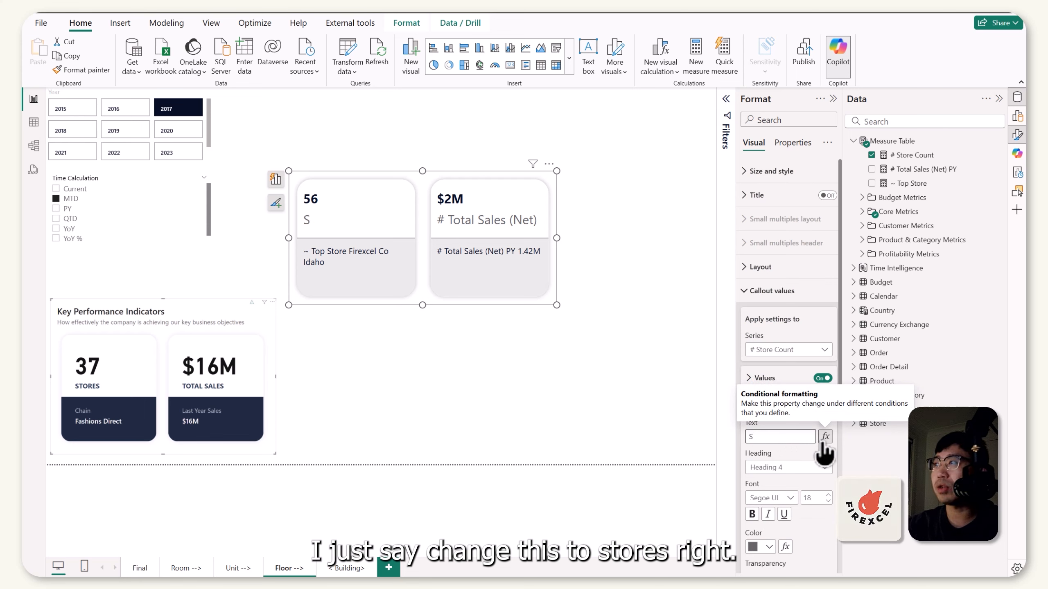
pyautogui.write('TORES')
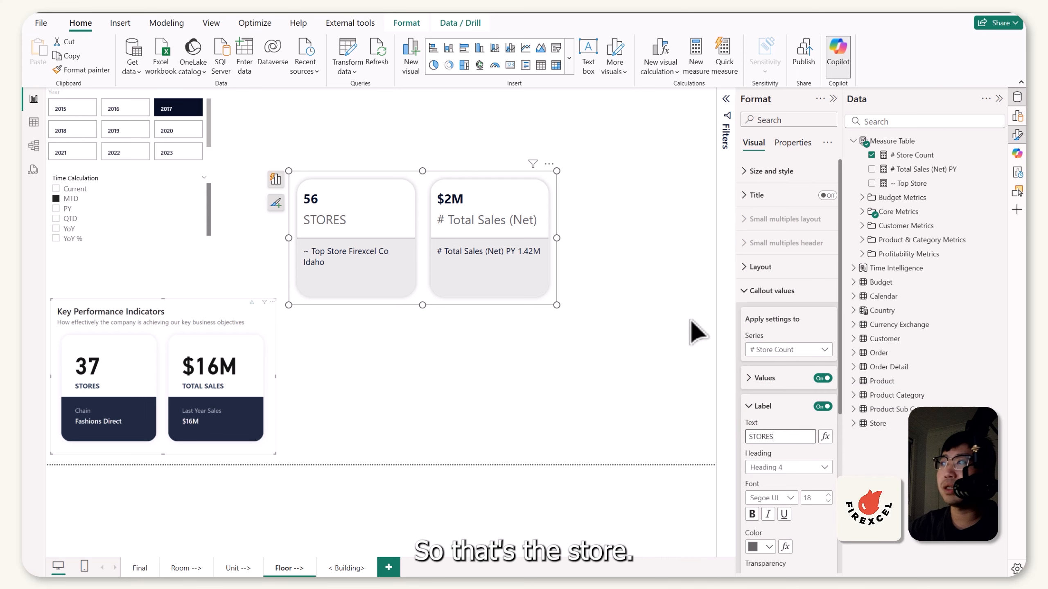
# Set the callout label text of the # Total Sales (Net) series to TOTAL SALES and deselect the visual.
pyautogui.click(790, 351)
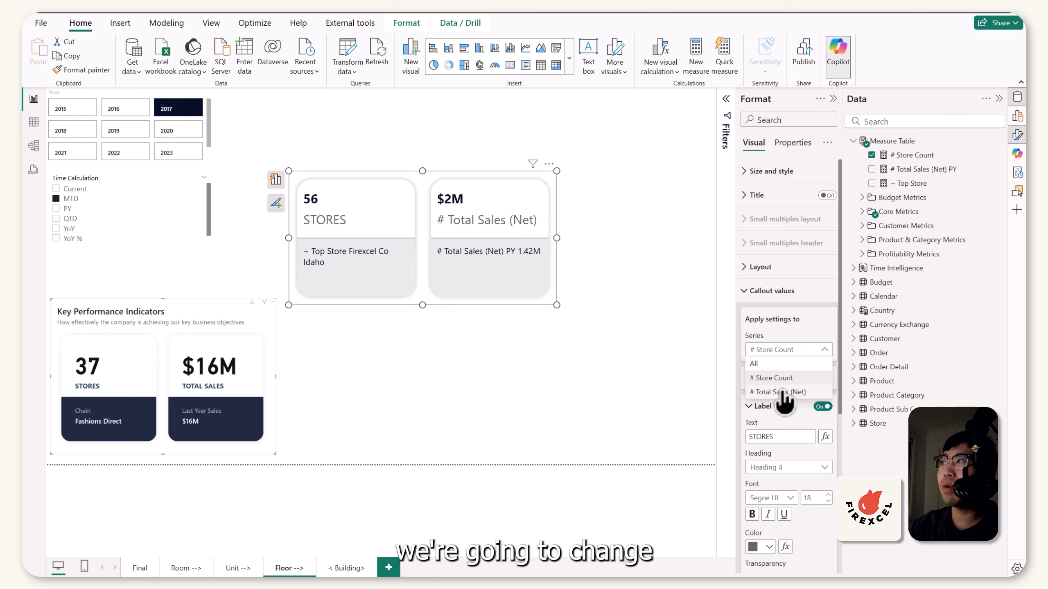
pyautogui.click(782, 392)
pyautogui.click(797, 437)
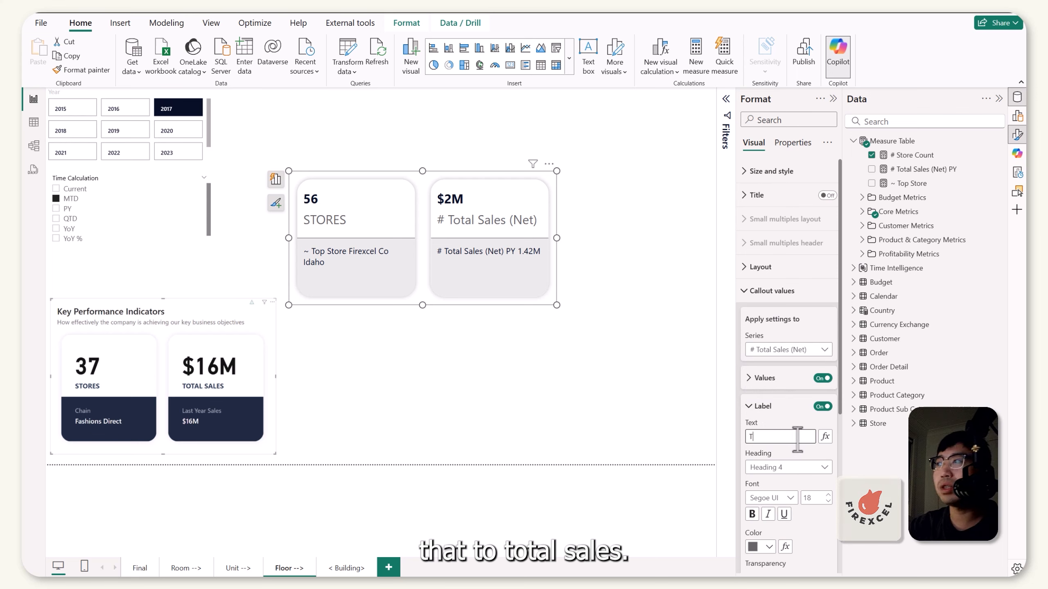
pyautogui.write('TOTAL SALES')
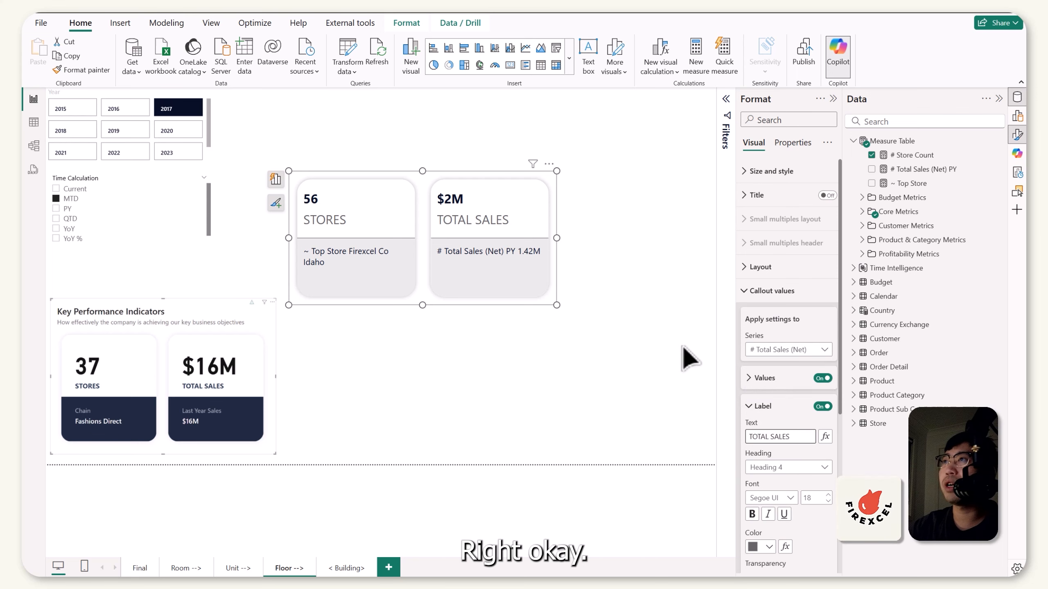
pyautogui.click(646, 326)
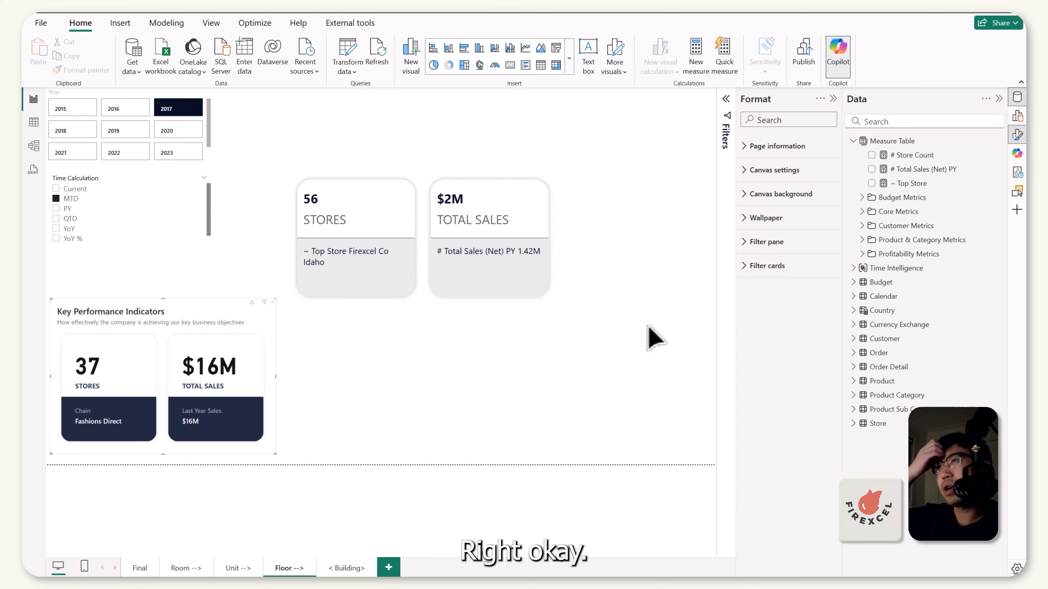
# Set the callout value font size of the # Total Sales (Net) series to 30 in the two-card visual.
pyautogui.click(415, 293)
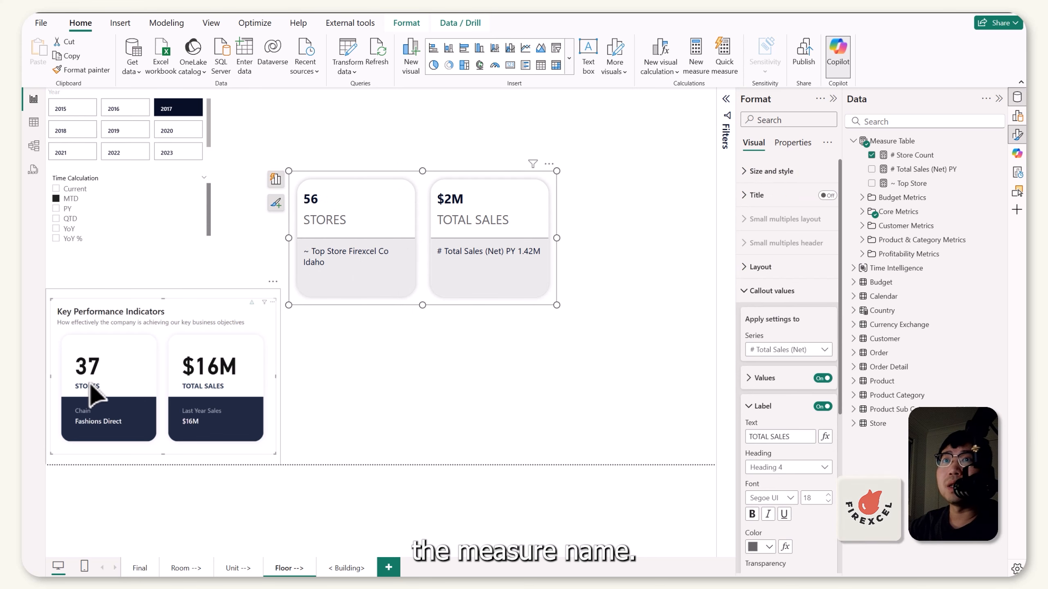
pyautogui.click(761, 405)
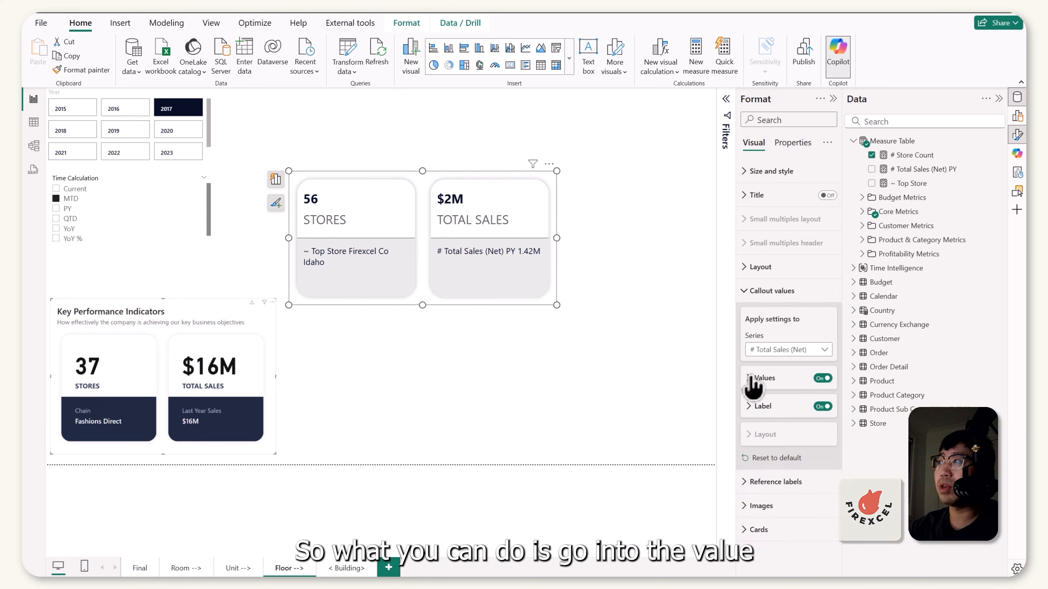
pyautogui.click(761, 378)
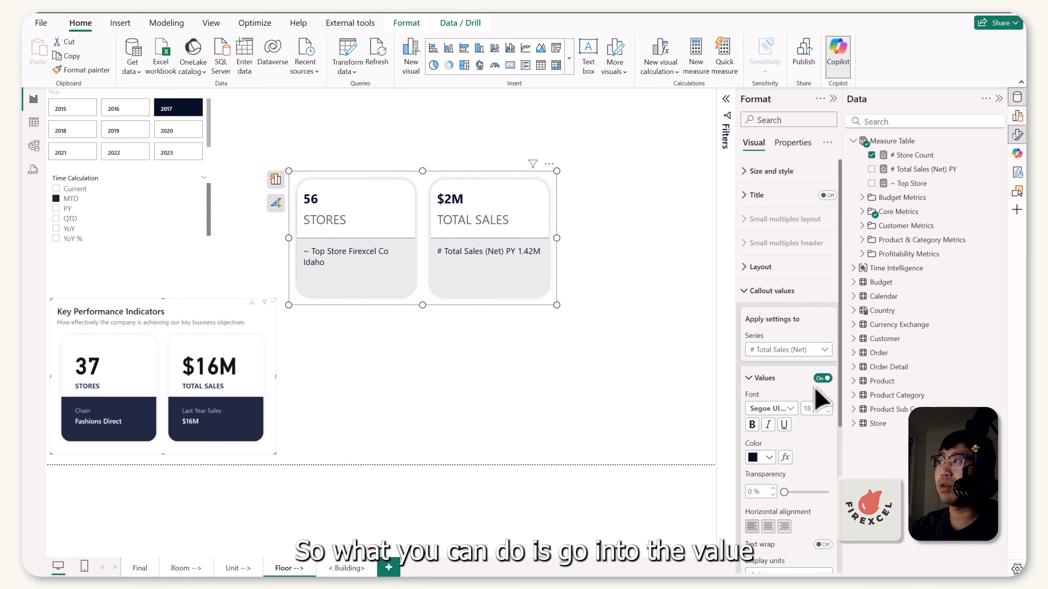
pyautogui.click(828, 405)
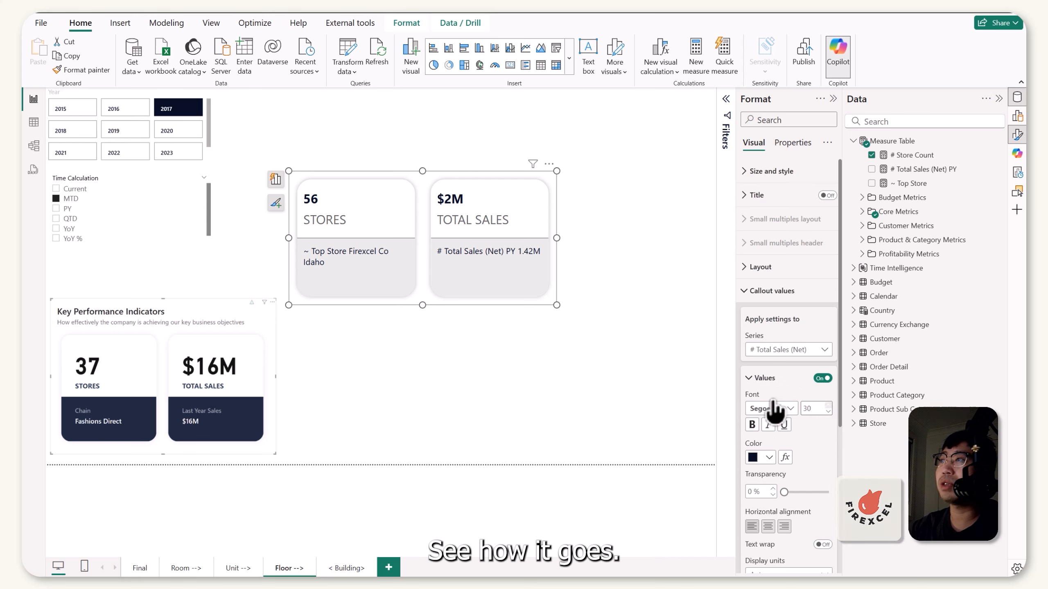
# Set the callout value font size of the # Store Count series to 30.
pyautogui.click(816, 349)
pyautogui.click(784, 374)
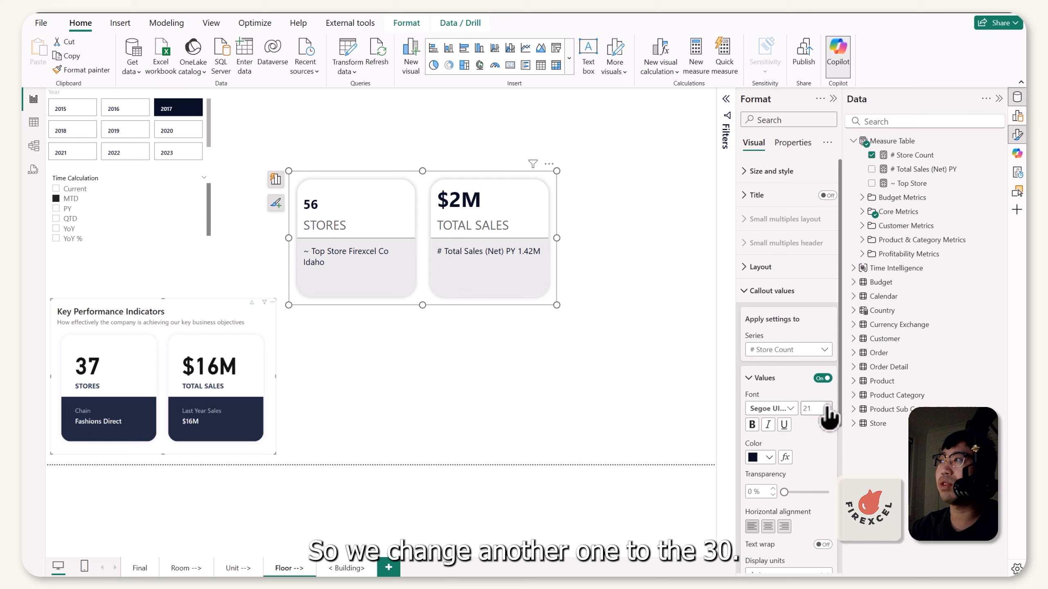
pyautogui.click(828, 405)
# Format the callout labels of all series as bold, size 12, in dark blue.
pyautogui.click(811, 351)
pyautogui.click(775, 374)
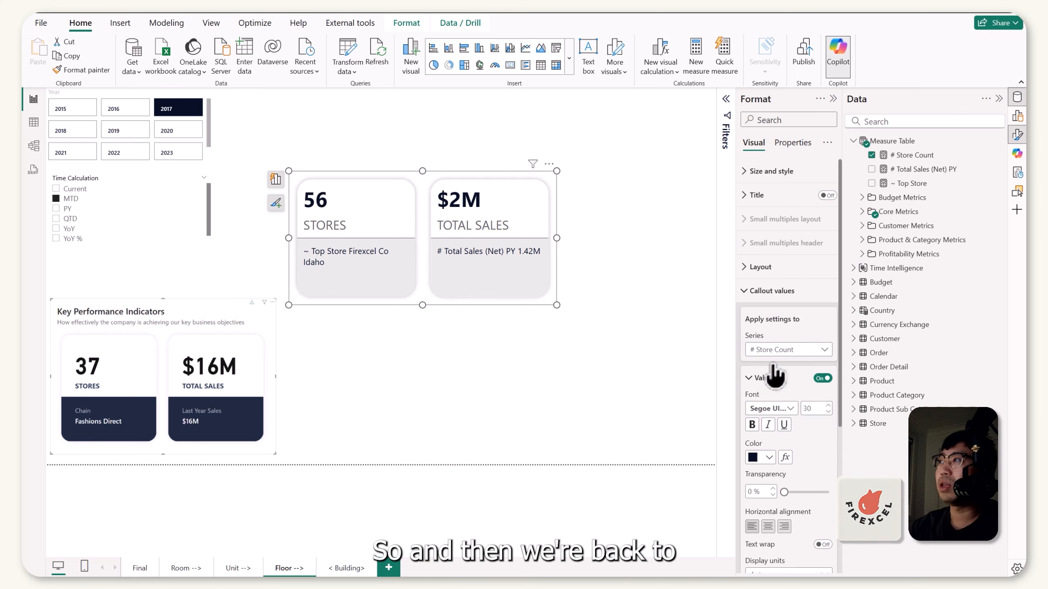
pyautogui.click(761, 377)
pyautogui.click(768, 406)
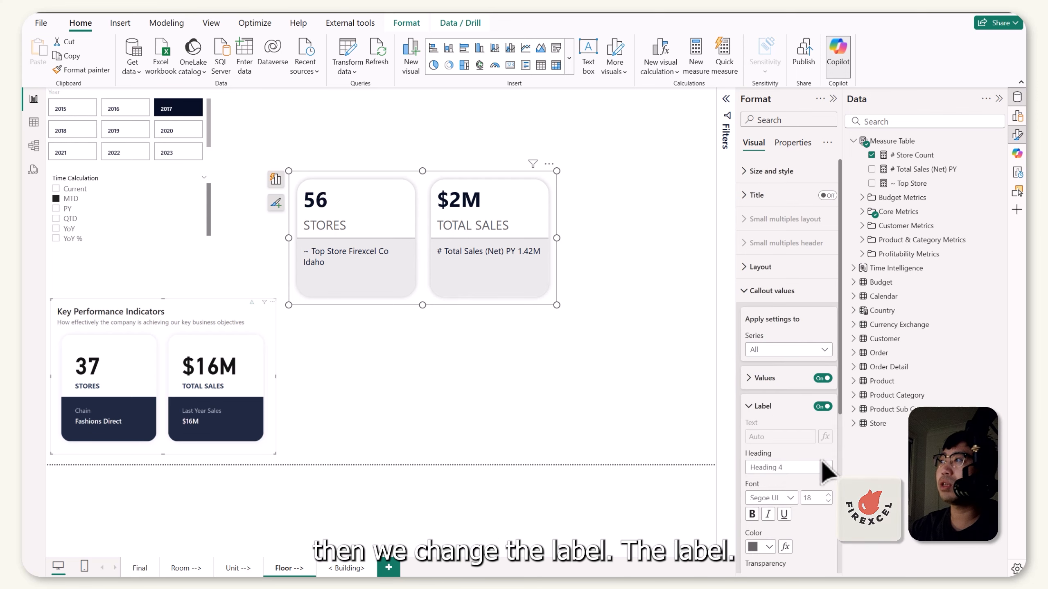
pyautogui.scroll(-3, 829, 454)
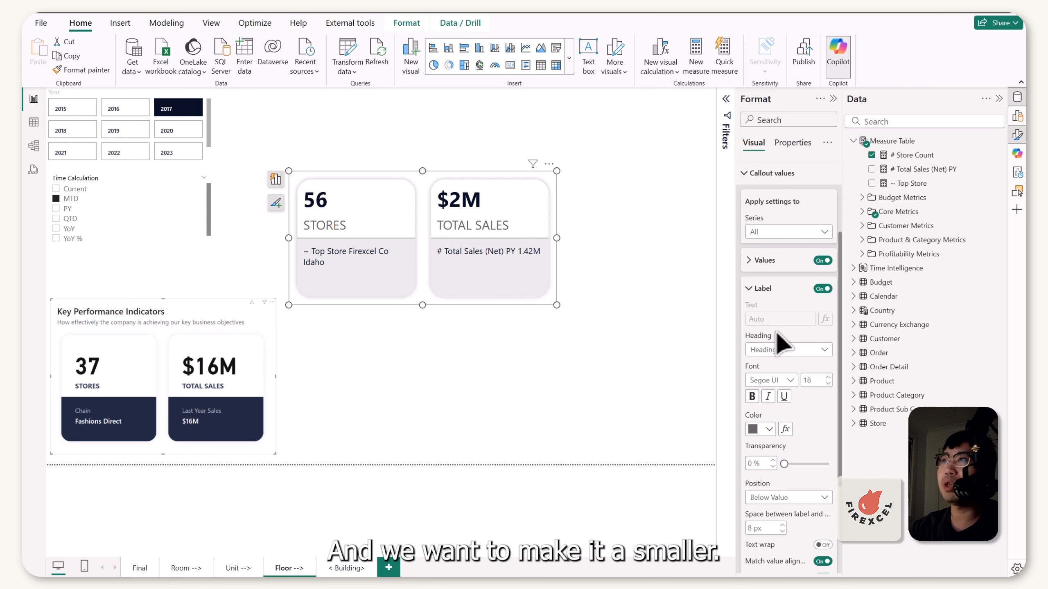
pyautogui.click(828, 384)
pyautogui.click(827, 384)
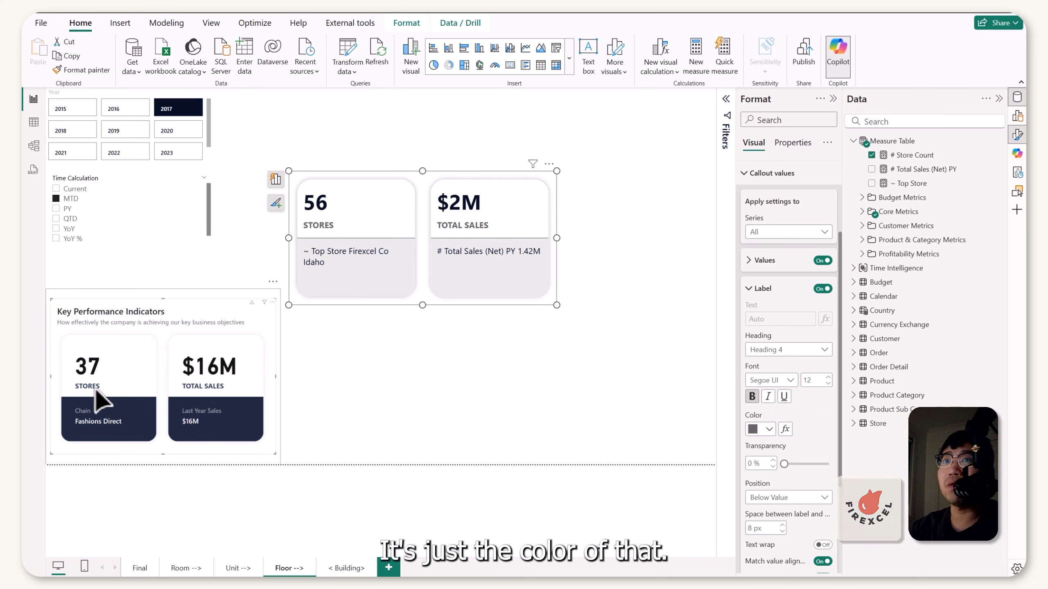
pyautogui.click(764, 429)
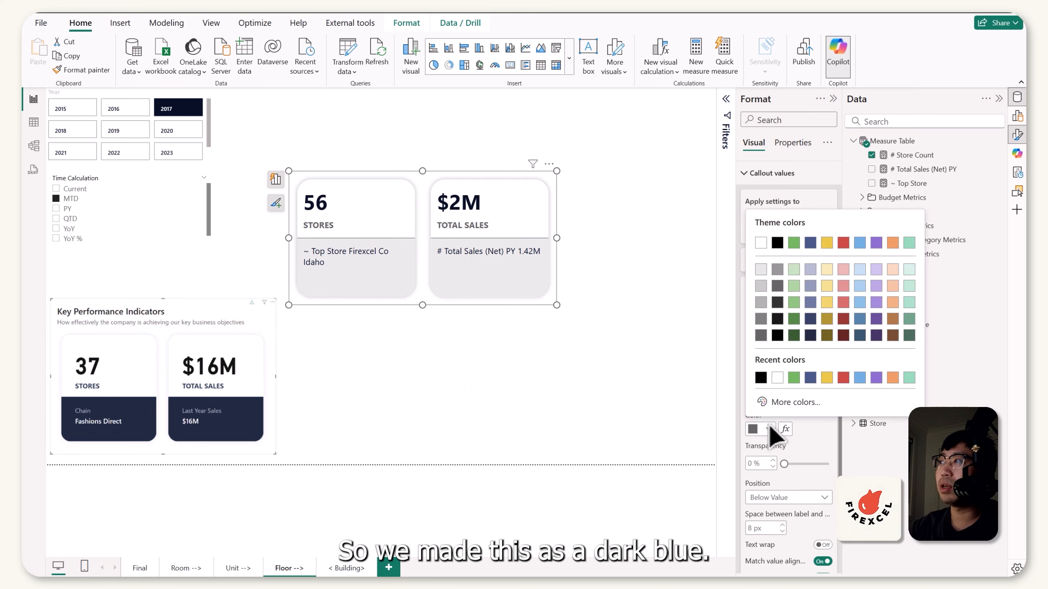
pyautogui.click(810, 321)
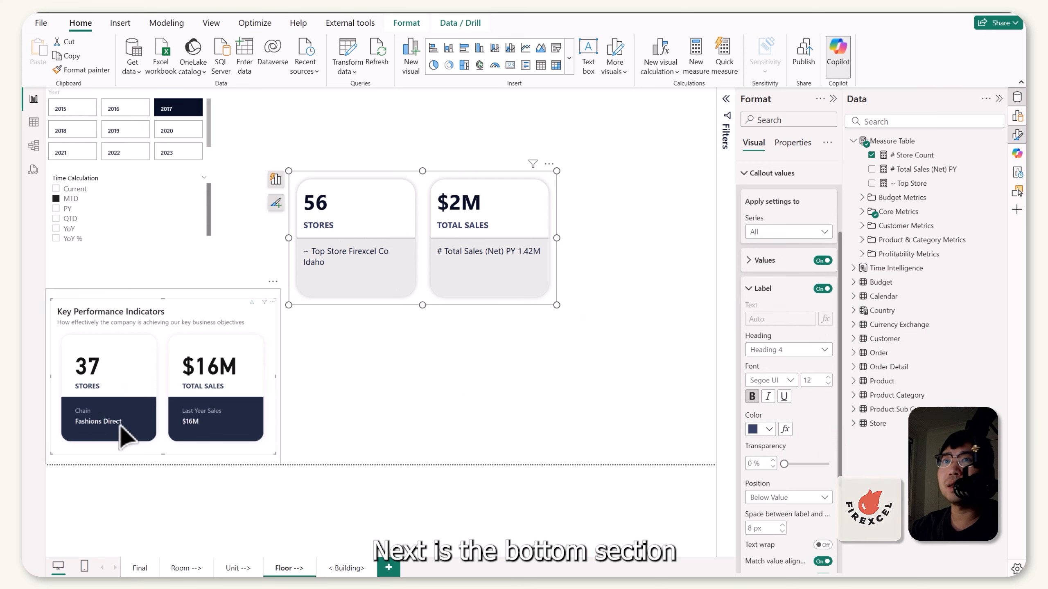
# Open the reference label settings and apply them to all series.
pyautogui.click(749, 290)
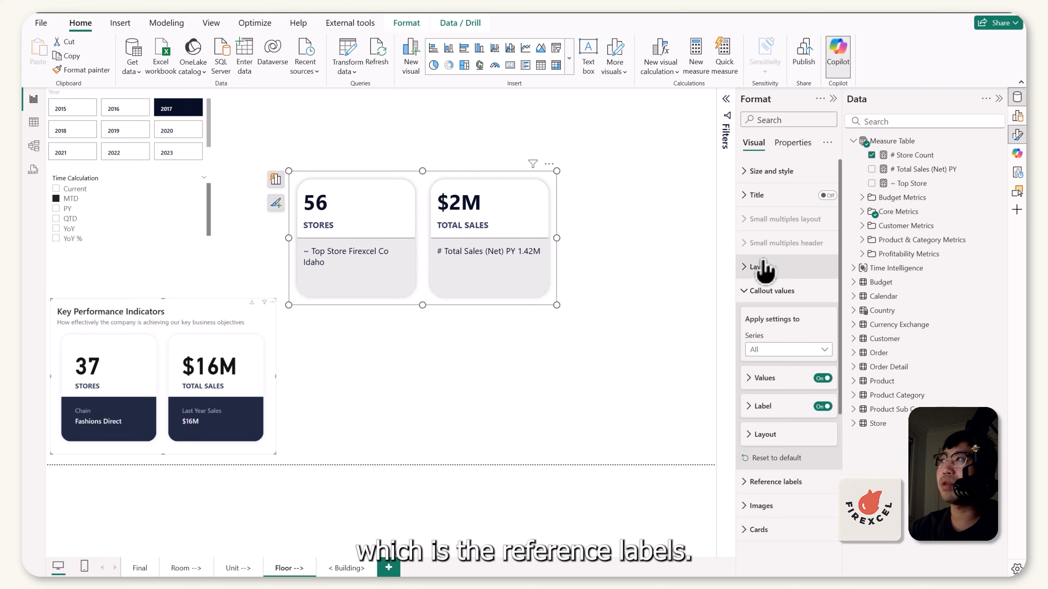
pyautogui.click(746, 292)
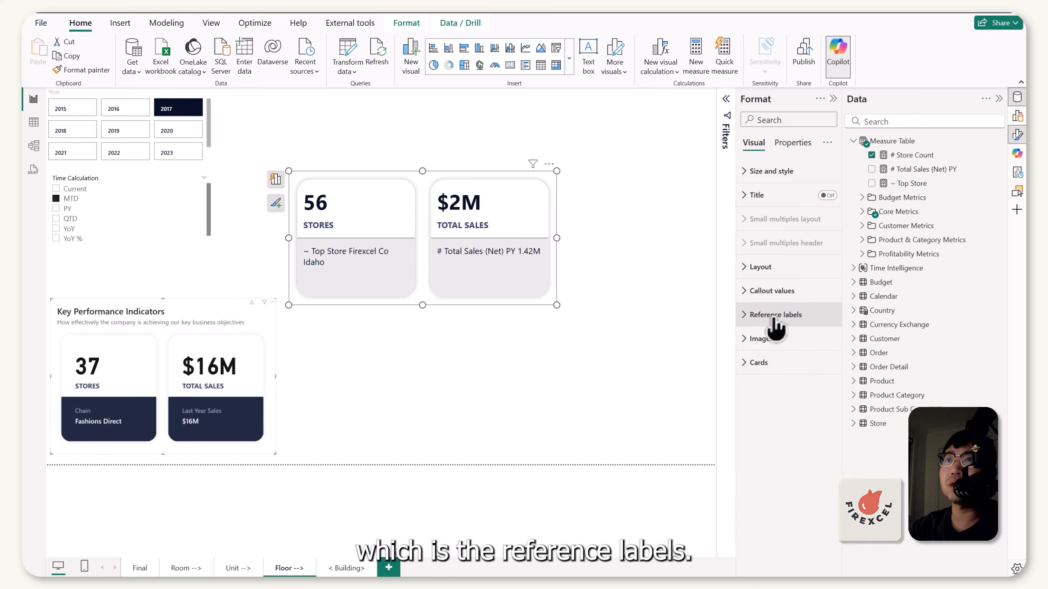
pyautogui.click(776, 315)
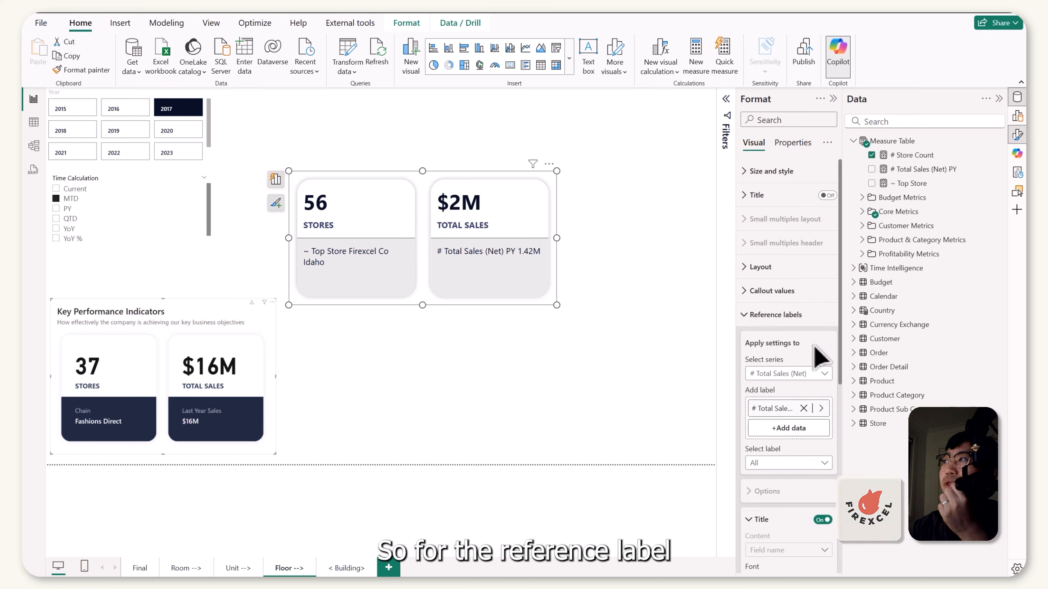
pyautogui.click(823, 374)
pyautogui.click(770, 386)
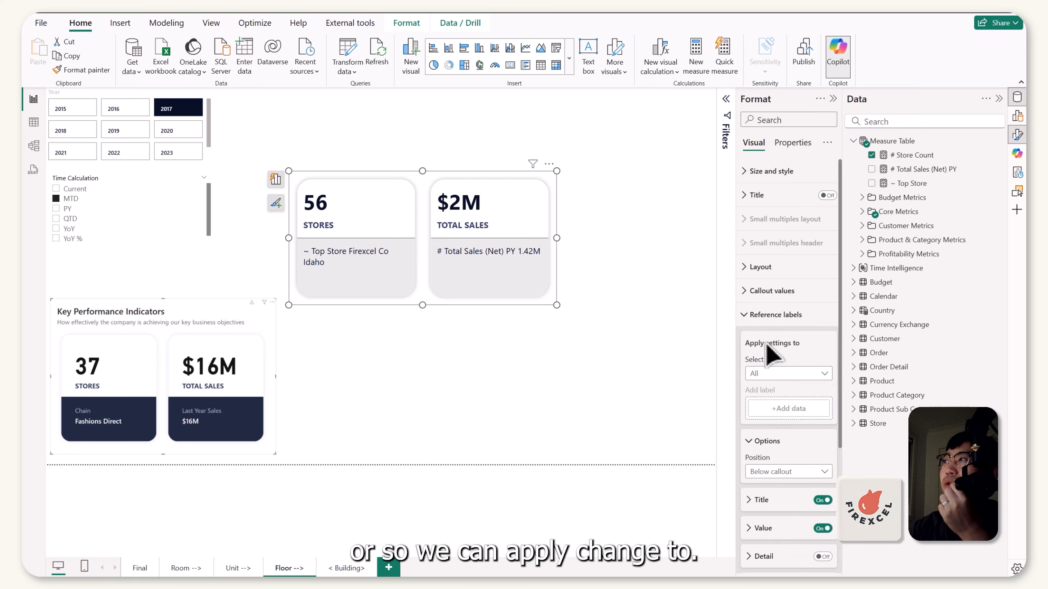
# Try placing the reference labels to the right of the callout and return their position to Below callout.
pyautogui.scroll(-4, 784, 343)
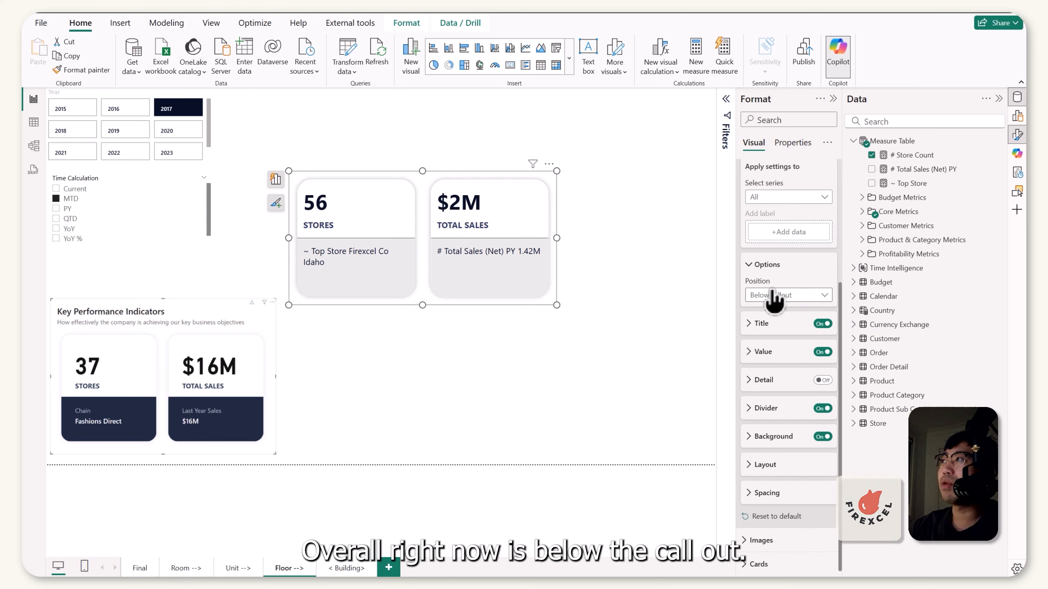
pyautogui.click(801, 294)
pyautogui.click(779, 325)
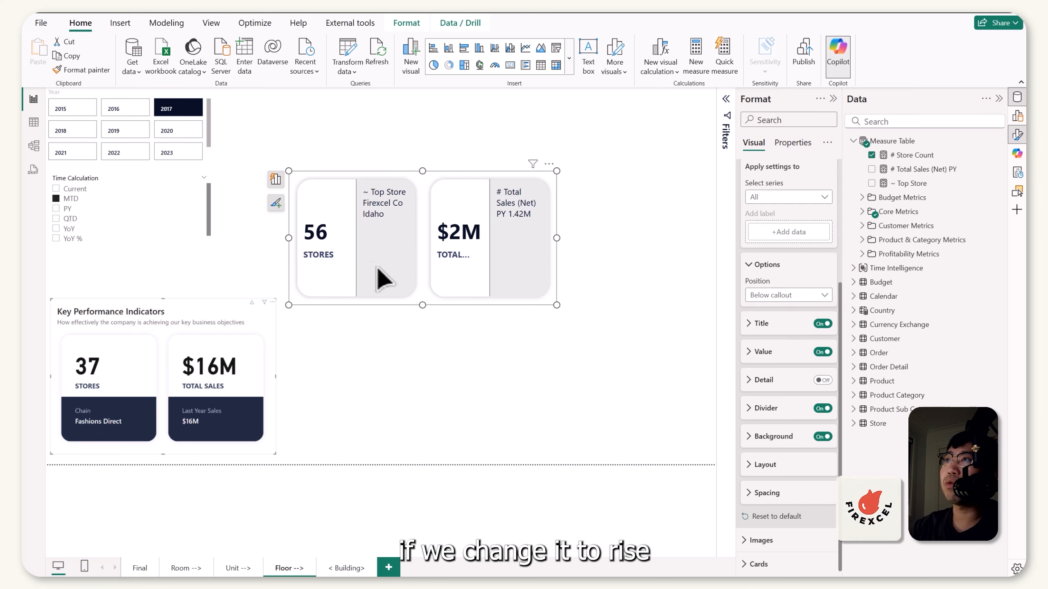
pyautogui.click(815, 296)
pyautogui.click(776, 310)
pyautogui.click(749, 264)
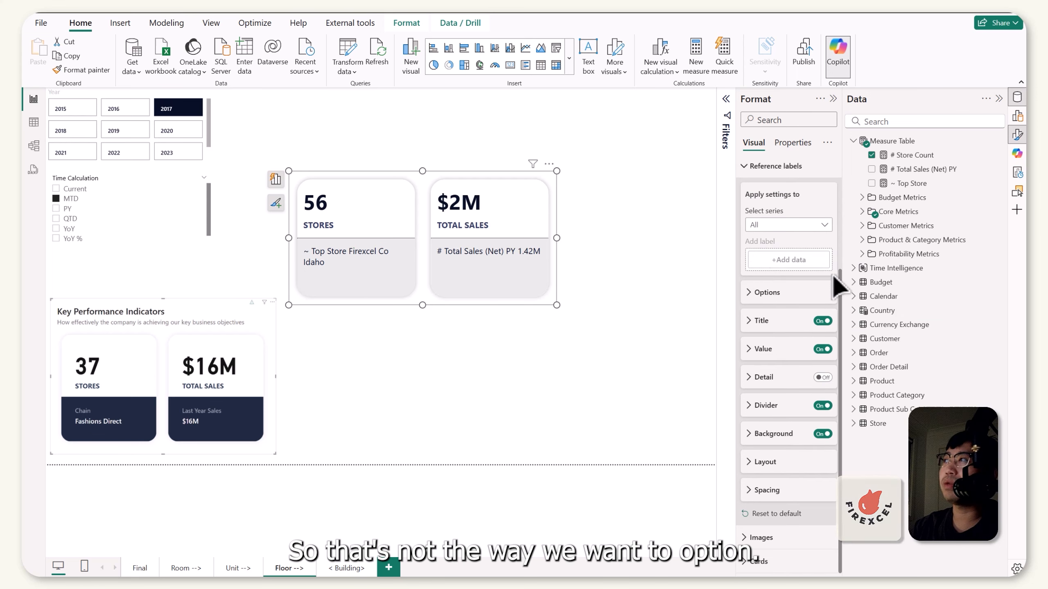
# Set the reference label title color to gray for all series, keeping the titles turned on and not bold.
pyautogui.click(753, 324)
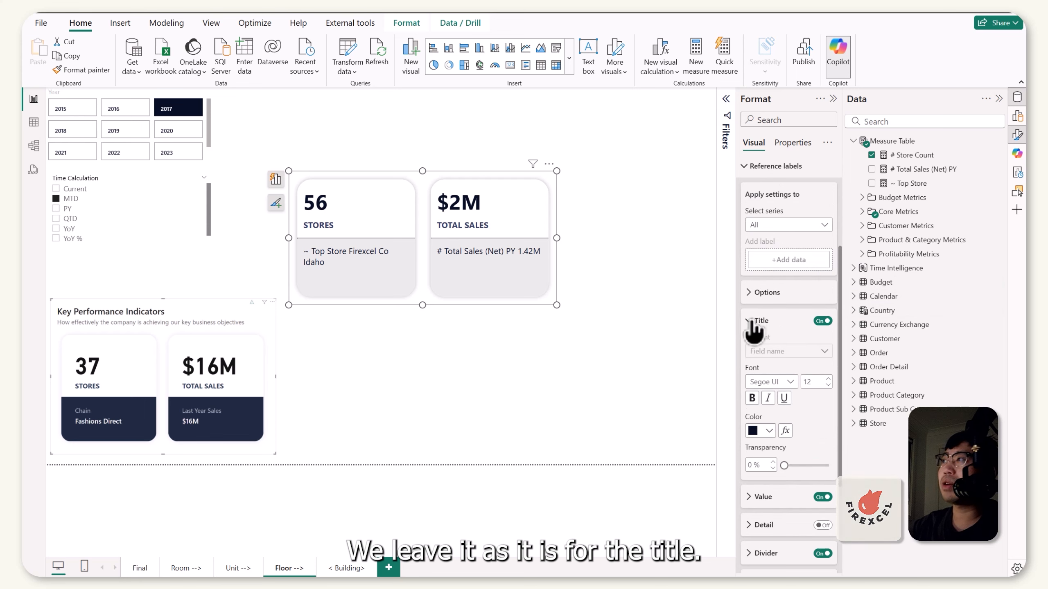
pyautogui.click(822, 321)
pyautogui.click(823, 322)
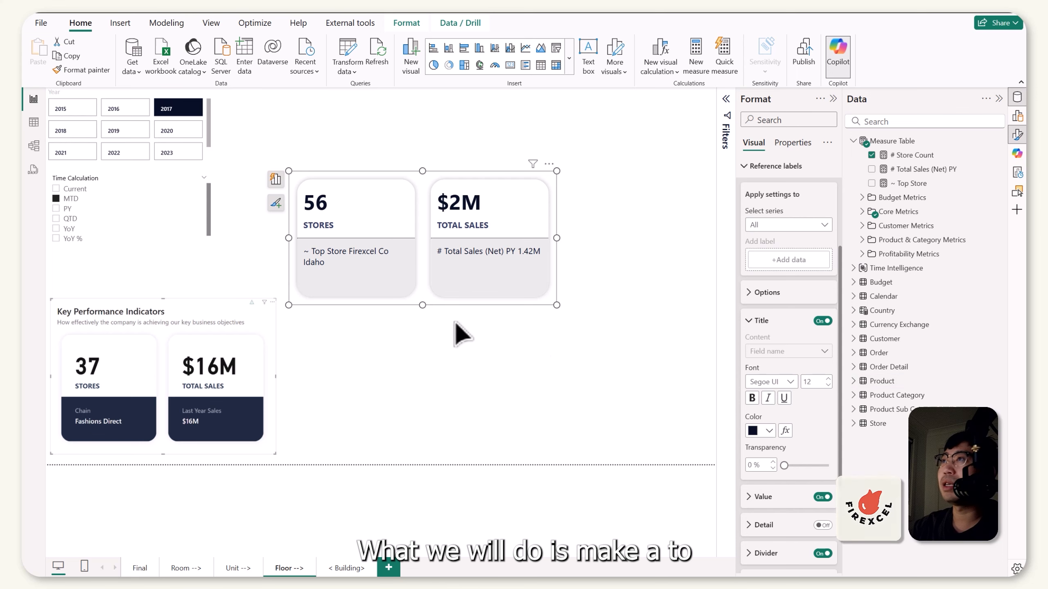
pyautogui.click(768, 431)
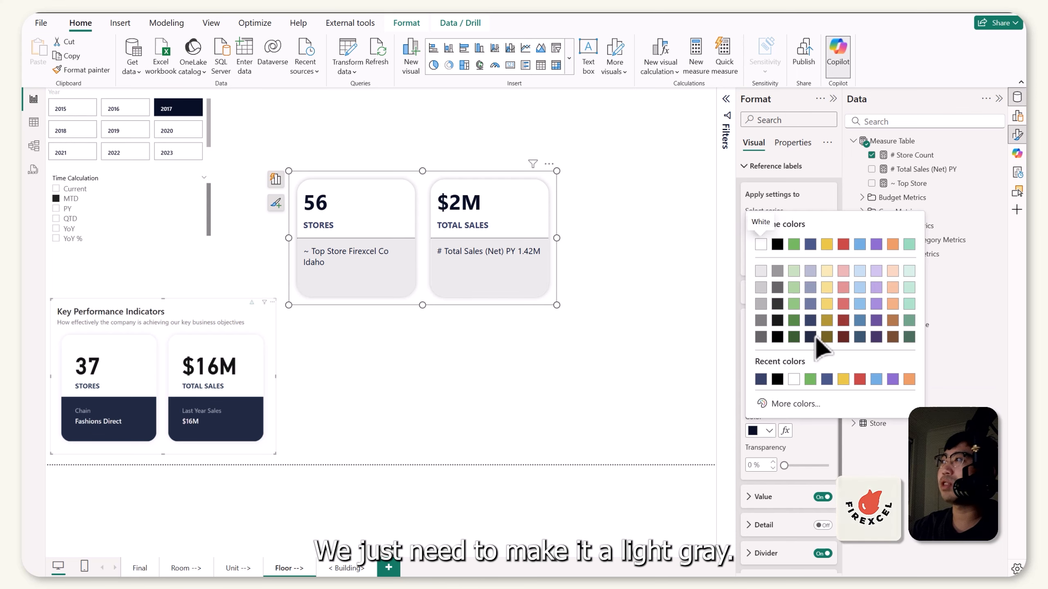
pyautogui.click(777, 272)
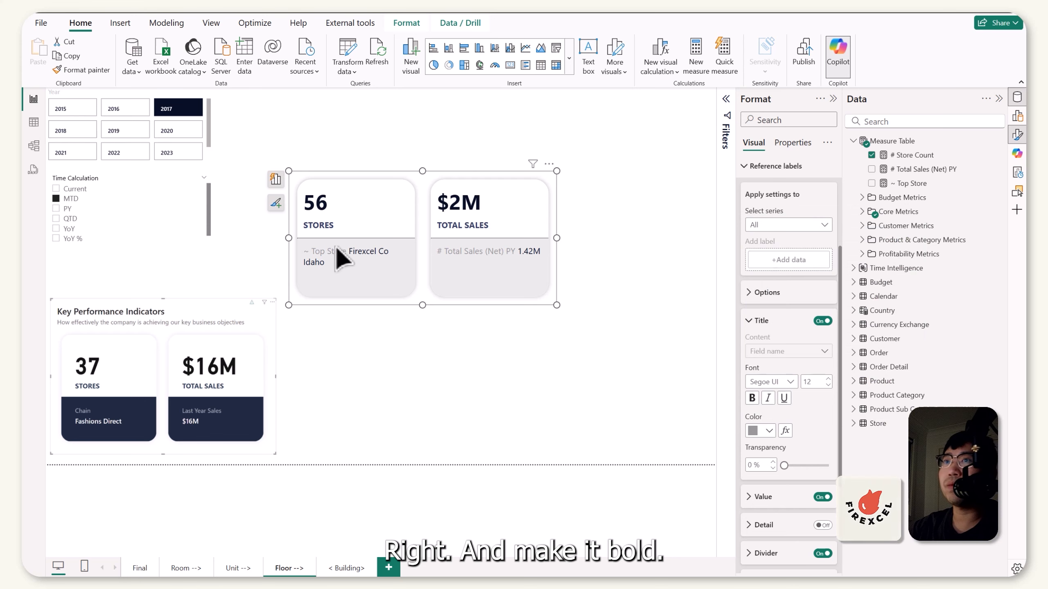
pyautogui.click(752, 399)
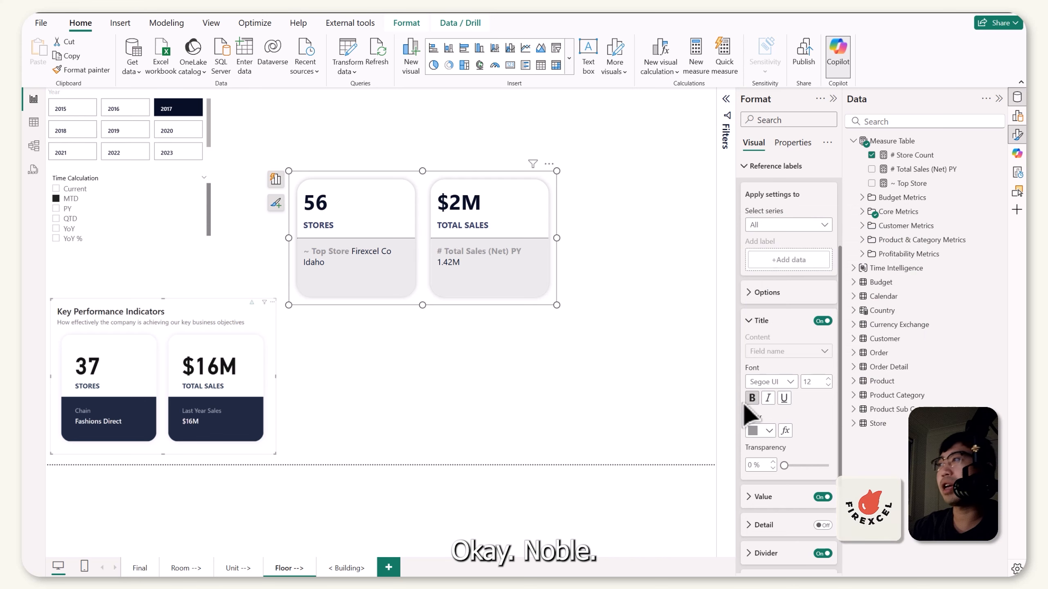
pyautogui.click(752, 399)
pyautogui.click(750, 323)
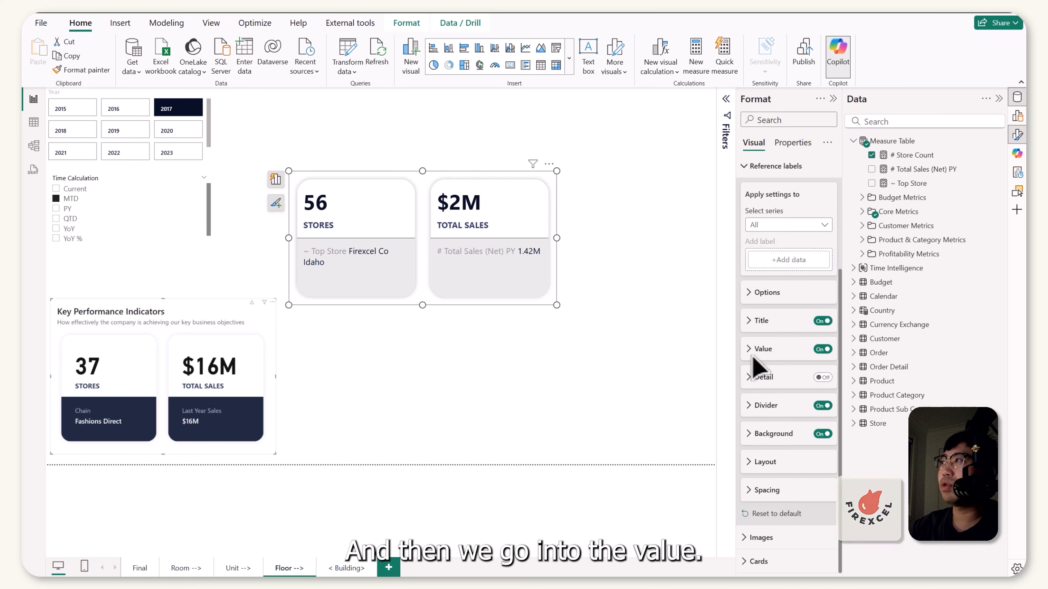
# Format the reference label values of all series as bold, size 15, in white.
pyautogui.click(749, 350)
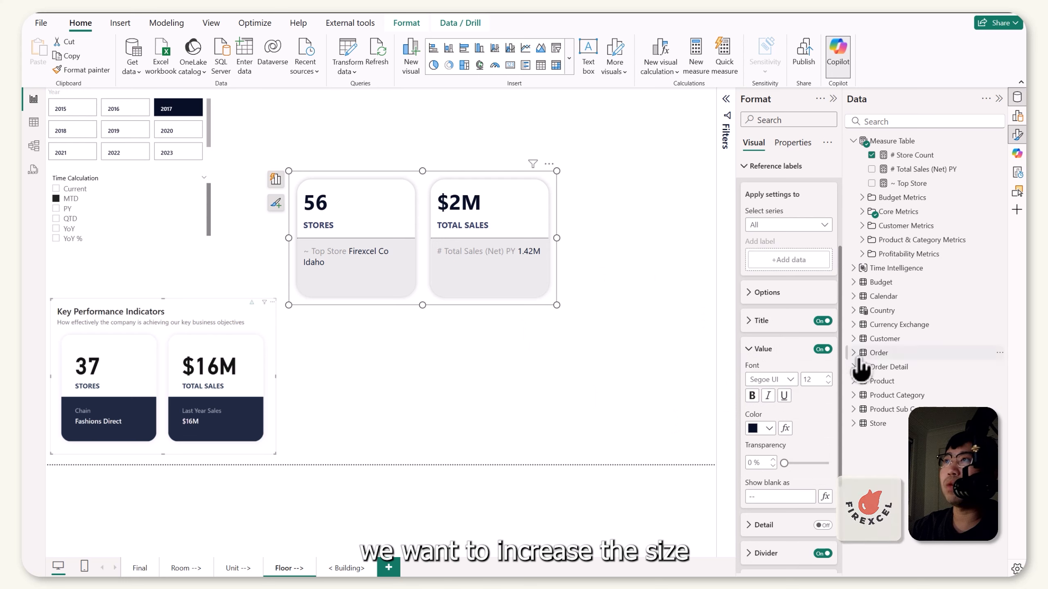
pyautogui.click(828, 376)
pyautogui.click(829, 376)
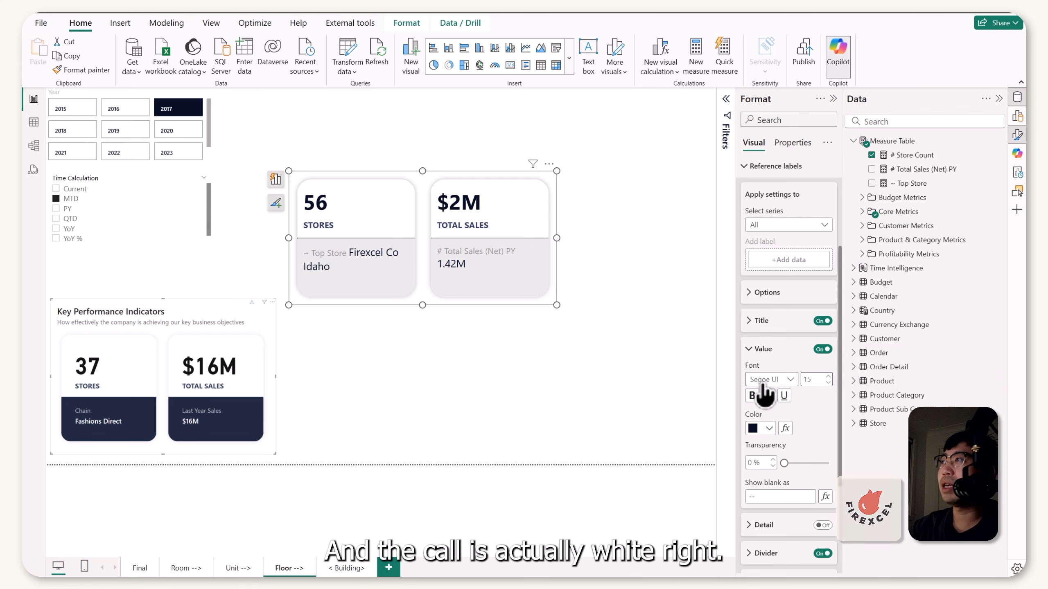
pyautogui.click(761, 429)
pyautogui.click(761, 242)
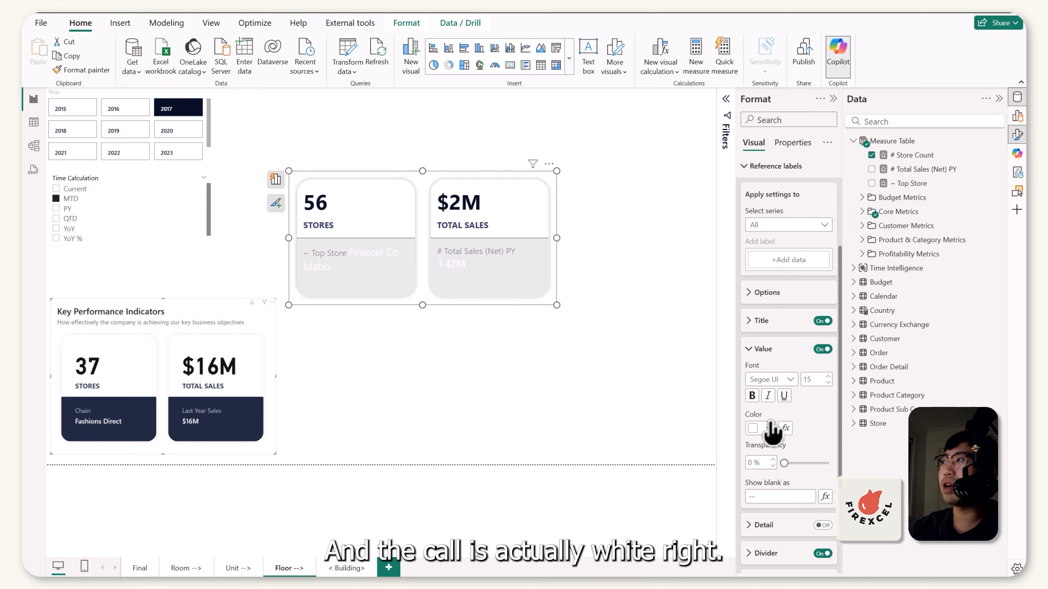
pyautogui.click(751, 395)
# Set the reference label layout arrangement to Columns and narrow the two-card visual so its cards sit closer to the reference proportions.
pyautogui.moveTo(558, 239); pyautogui.dragTo(651, 244)
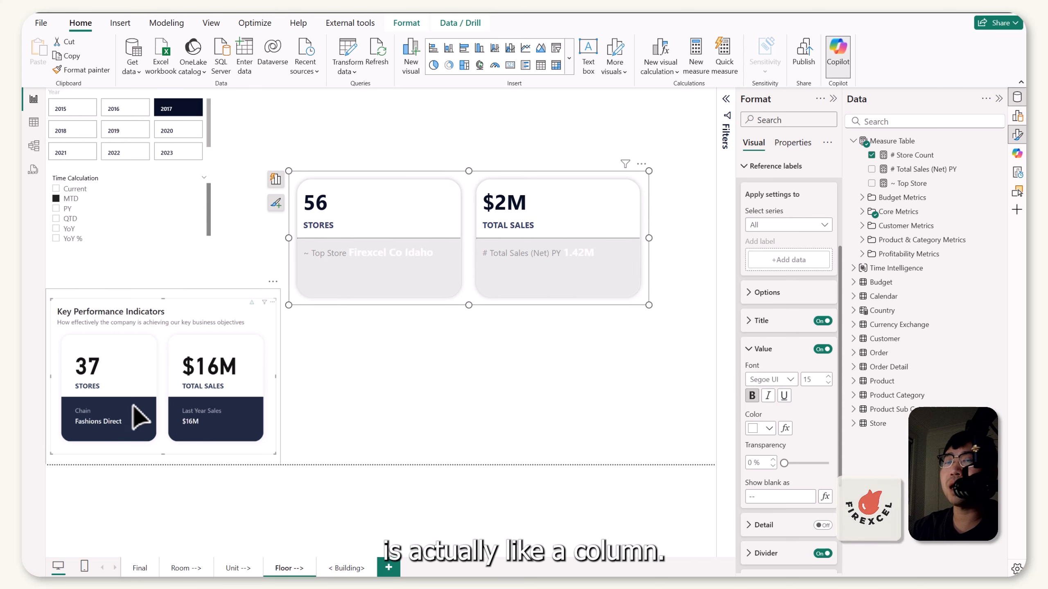
pyautogui.click(754, 350)
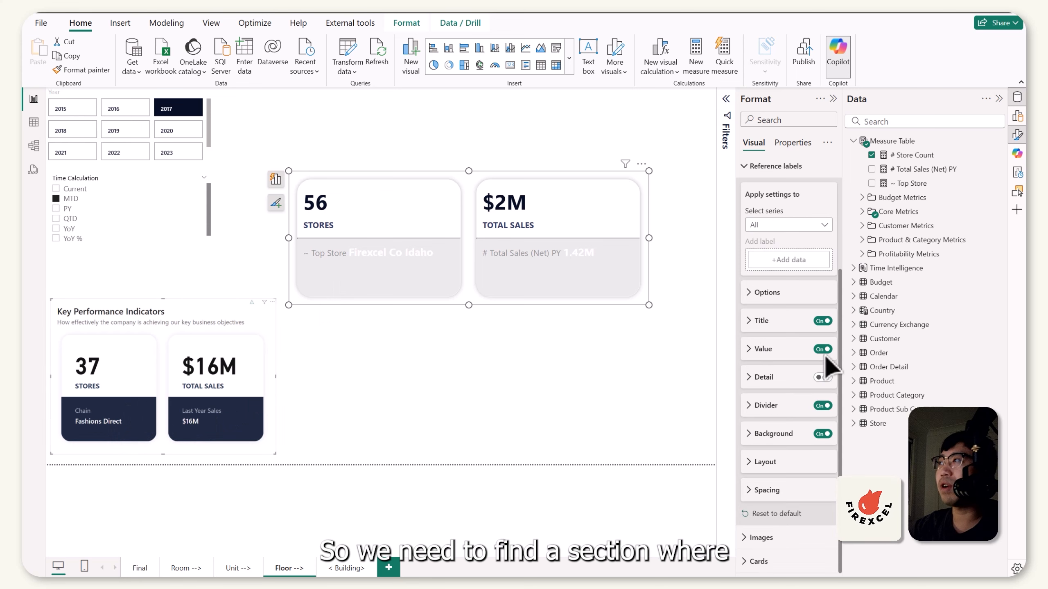
pyautogui.click(765, 462)
pyautogui.scroll(-3, 784, 462)
pyautogui.click(788, 374)
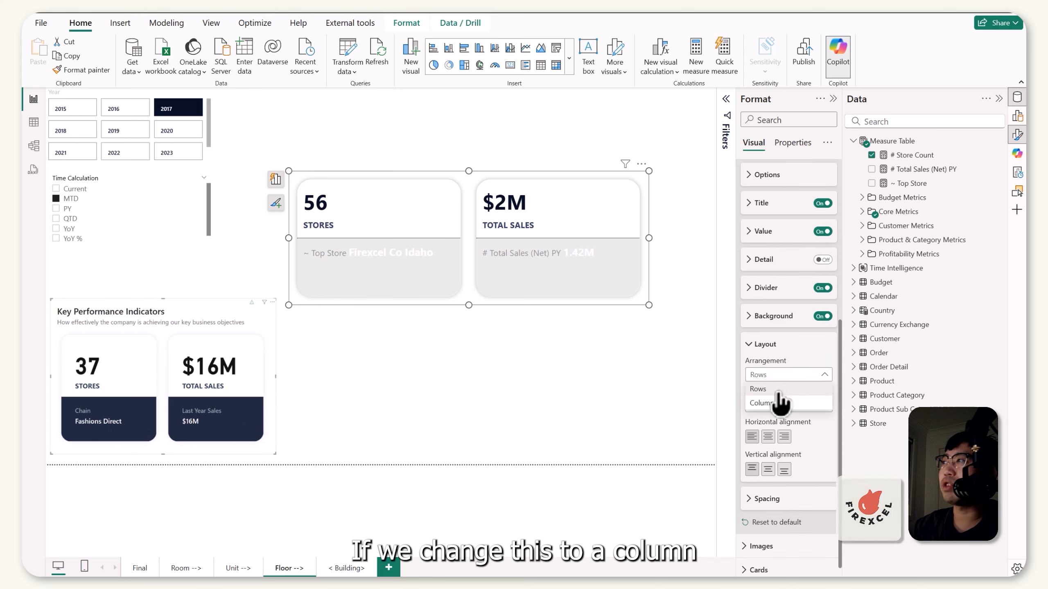
pyautogui.click(775, 404)
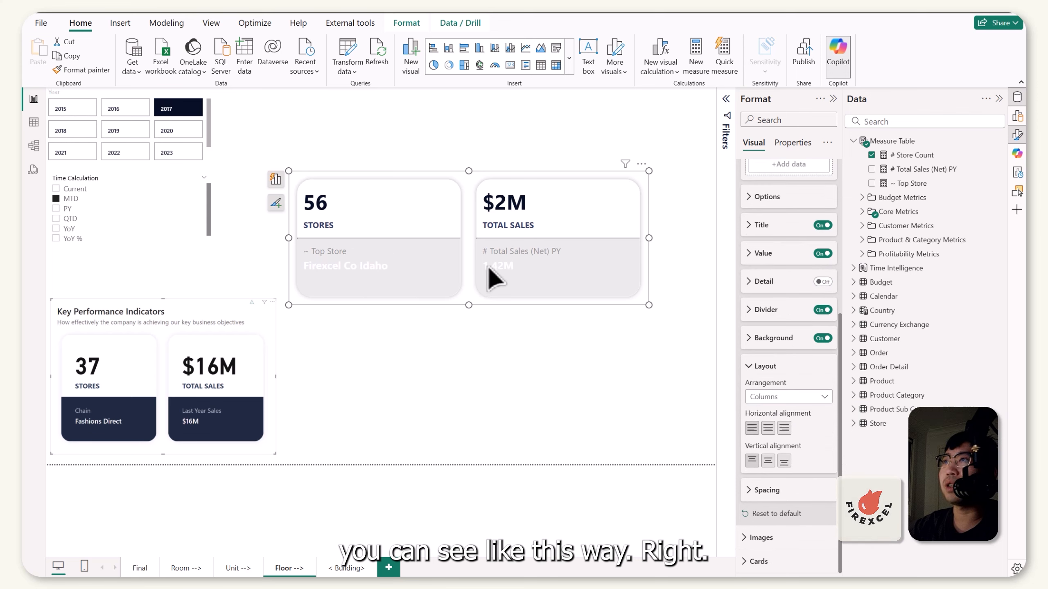
pyautogui.moveTo(651, 239); pyautogui.dragTo(524, 233)
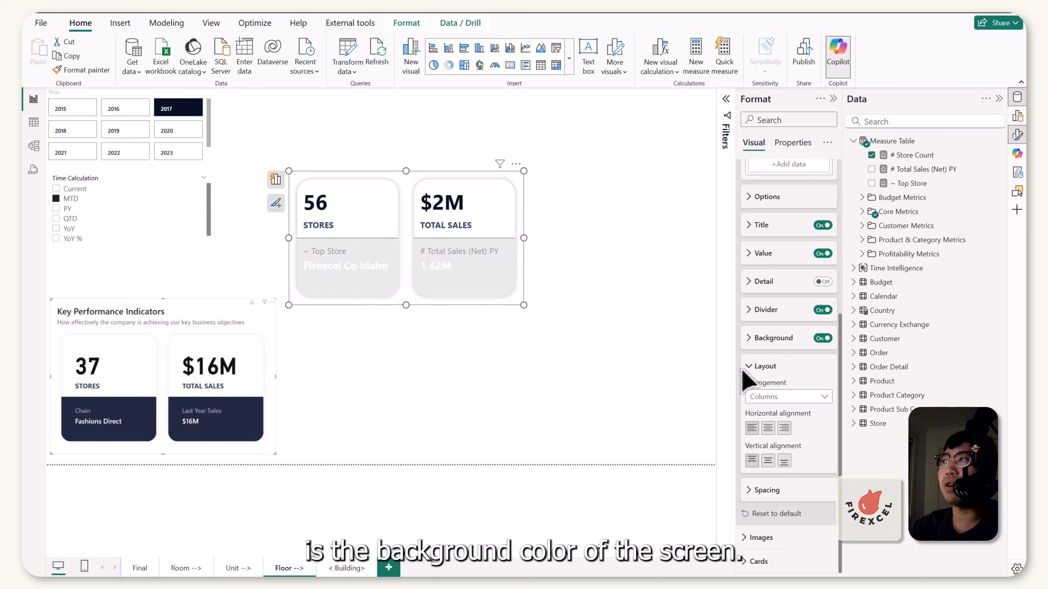
# Set the reference label background color to dark blue for all series, keeping the background turned on.
pyautogui.click(755, 366)
pyautogui.click(822, 433)
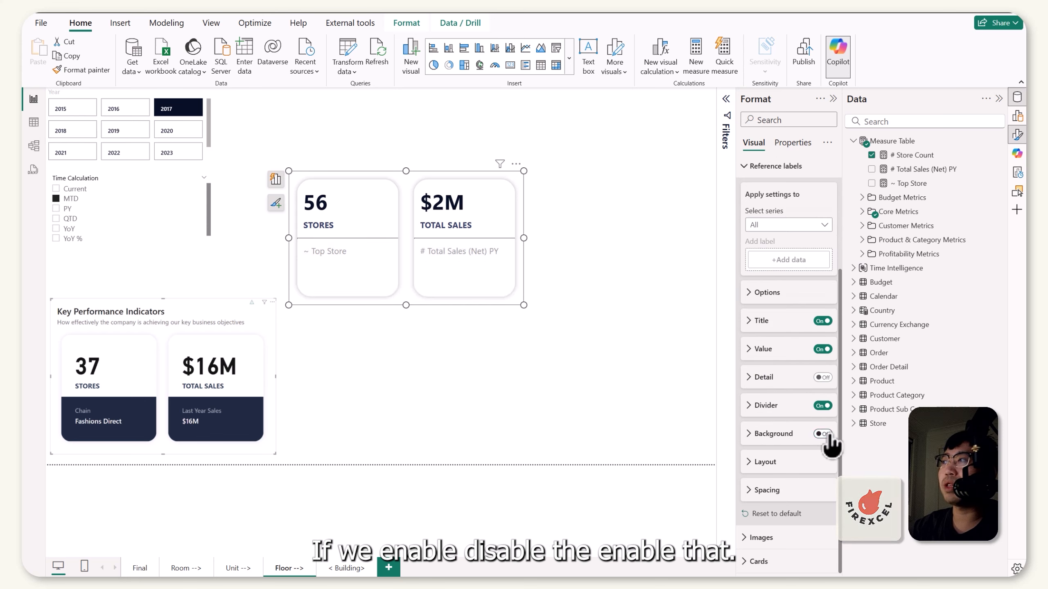
pyautogui.click(827, 434)
pyautogui.click(755, 433)
pyautogui.click(768, 463)
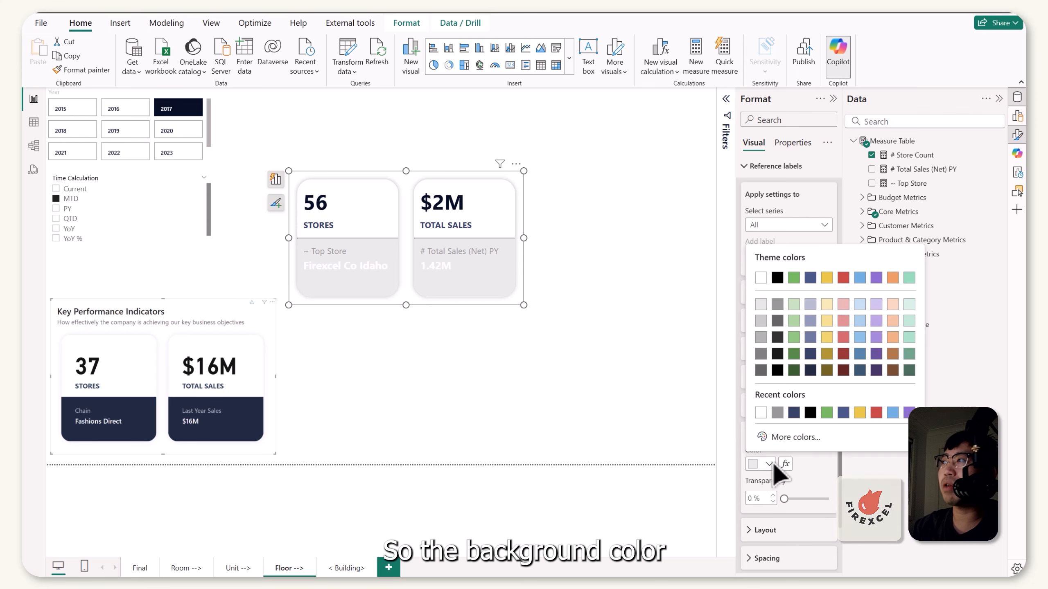
pyautogui.click(810, 354)
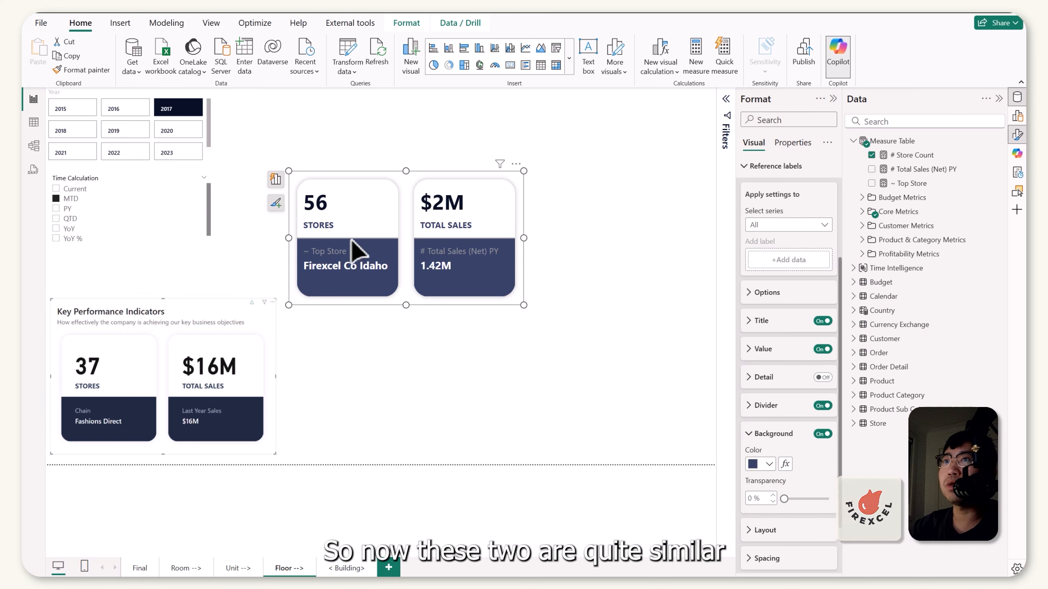
# Change the reference label background of all series to the darkest blue shade in the theme colors.
pyautogui.click(766, 463)
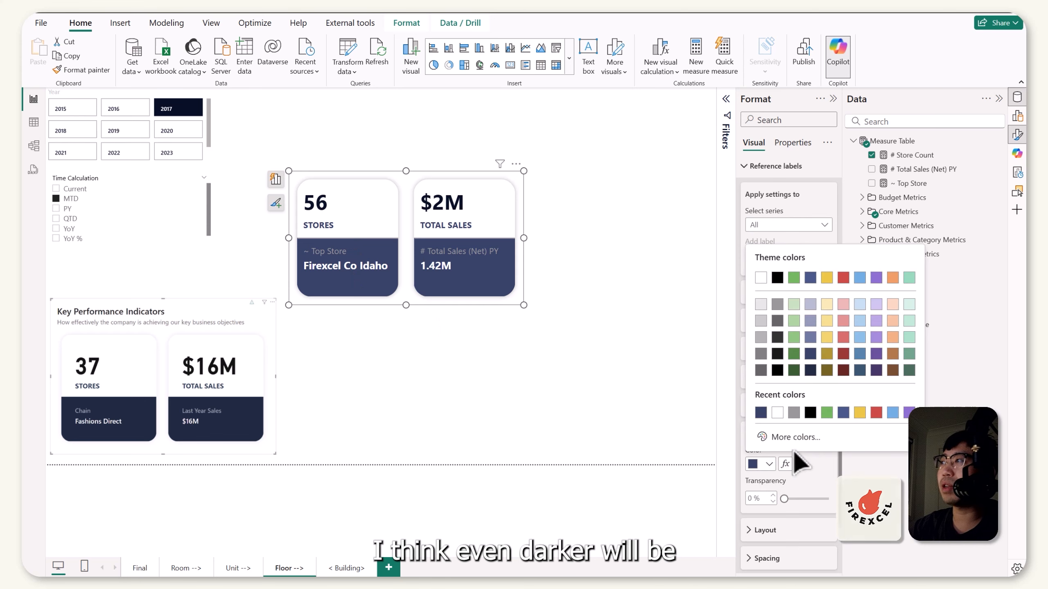
pyautogui.click(810, 371)
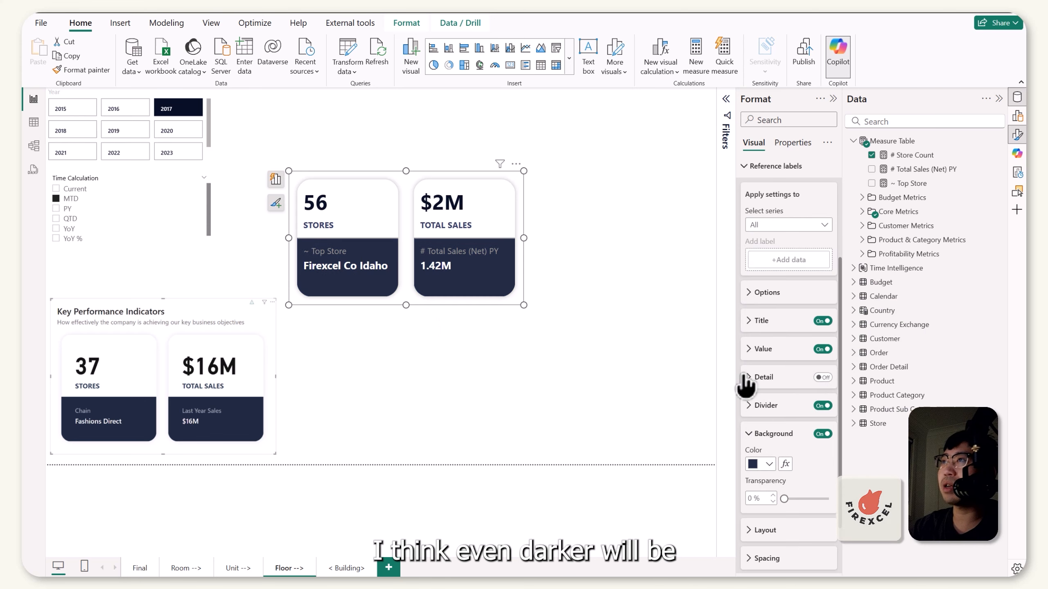
pyautogui.click(552, 410)
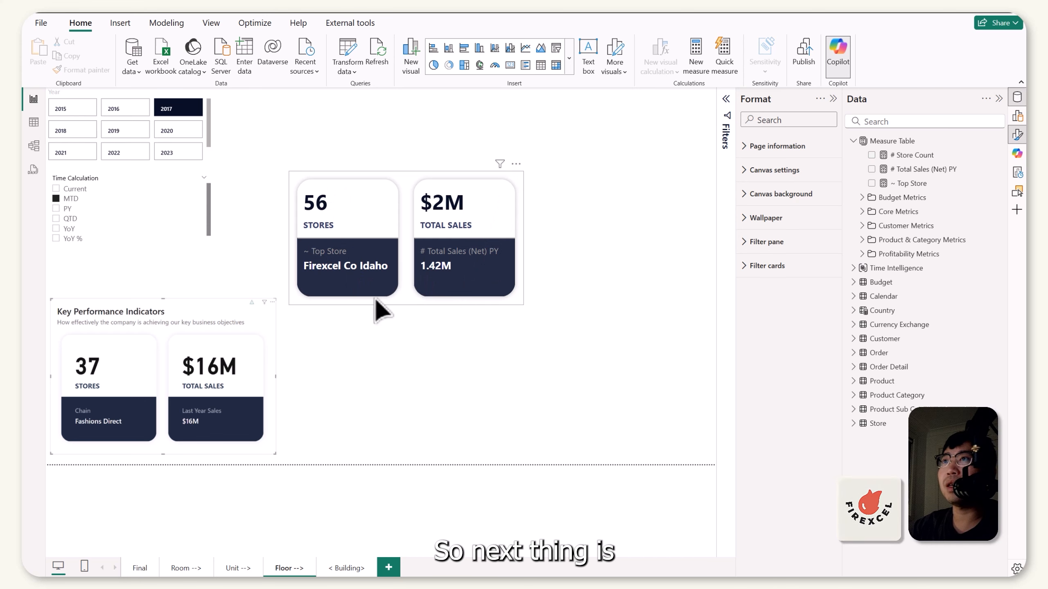
# Give the # Store Count series' reference label a custom title reading "Top Store", without the leading tilde.
pyautogui.click(403, 302)
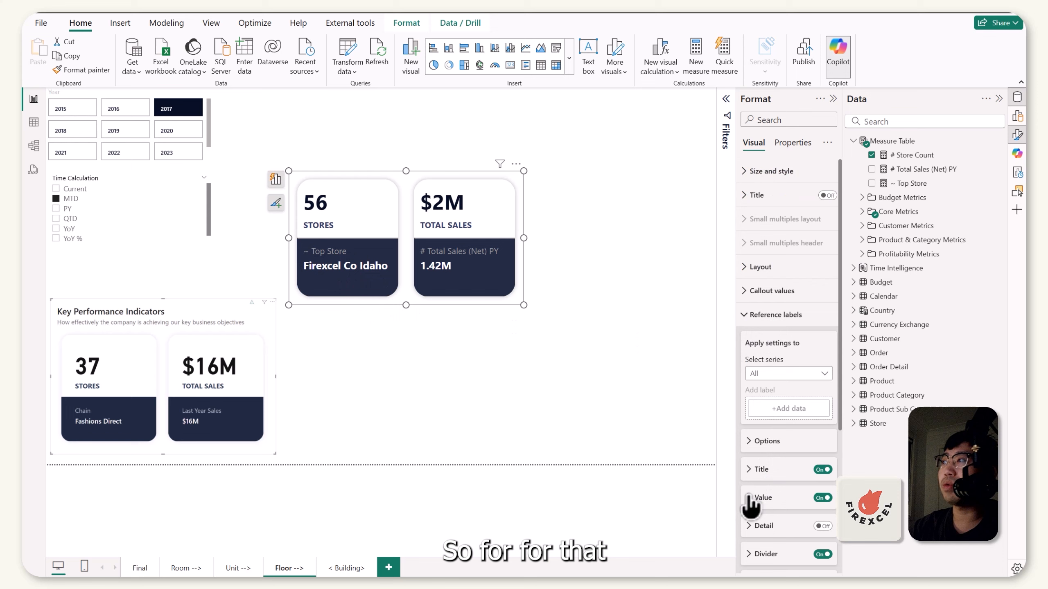
pyautogui.scroll(-3, 794, 413)
pyautogui.click(794, 255)
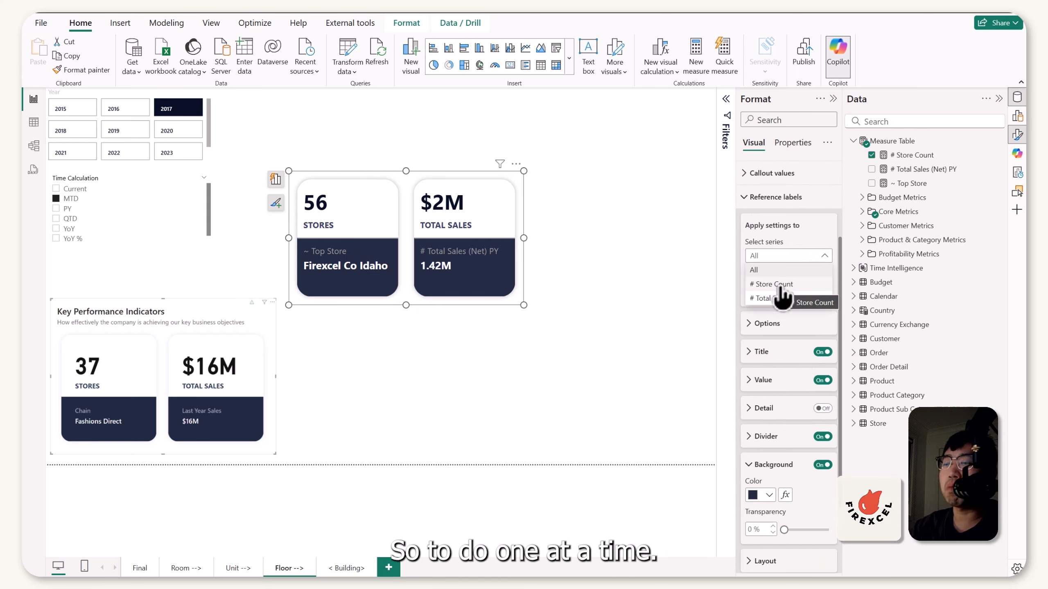
pyautogui.click(779, 285)
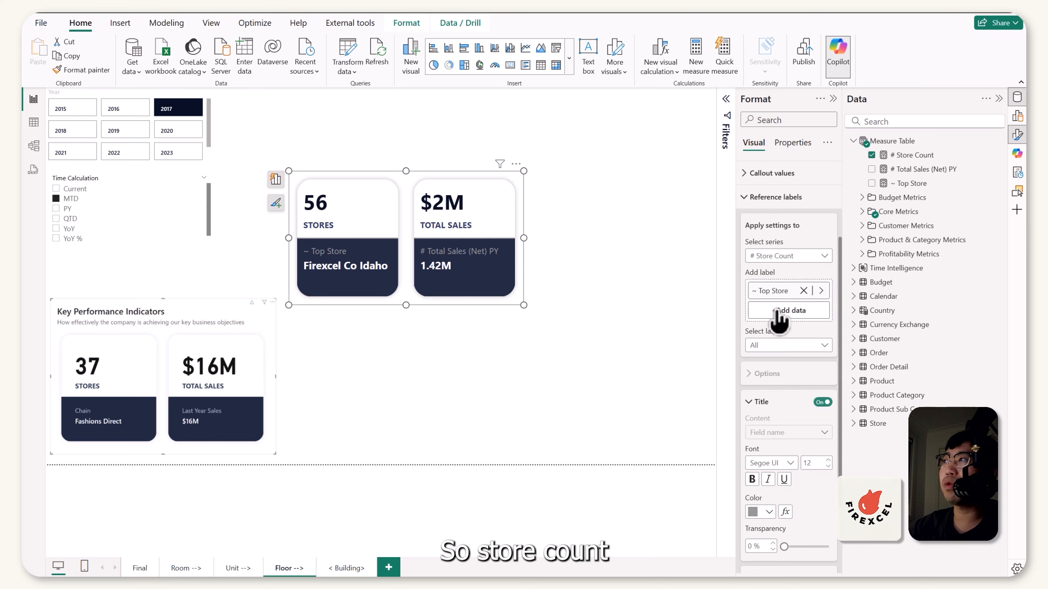
pyautogui.scroll(-3, 776, 372)
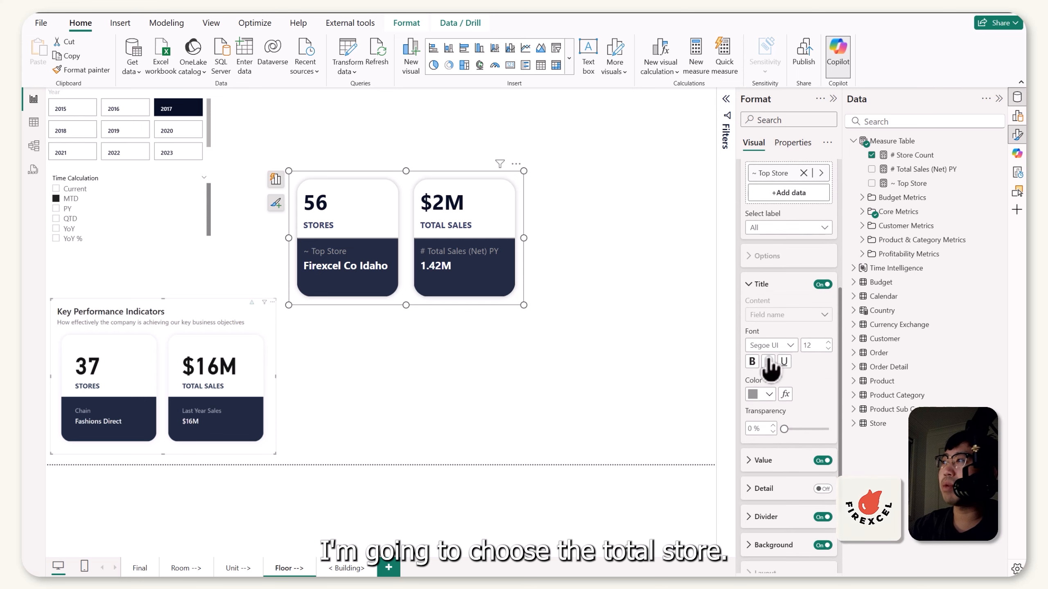
pyautogui.click(786, 227)
pyautogui.click(775, 256)
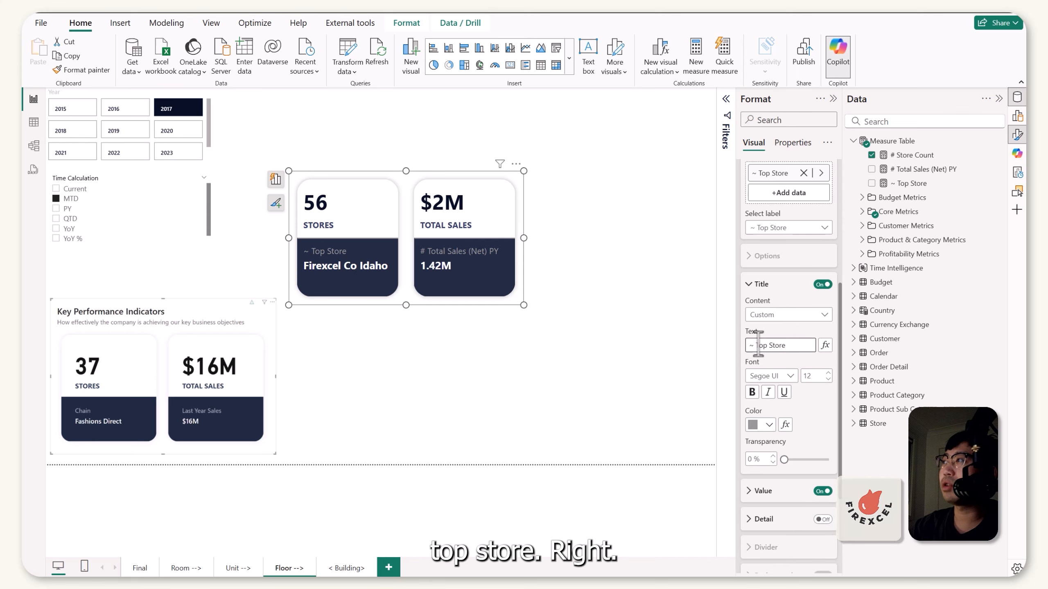
pyautogui.moveTo(757, 346); pyautogui.dragTo(750, 345)
pyautogui.press('BackSpace')
pyautogui.click(681, 337)
# Give the # Total Sales (Net) PY reference label of the # Total Sales (Net) series the custom title "Last Year Sales".
pyautogui.click(417, 186)
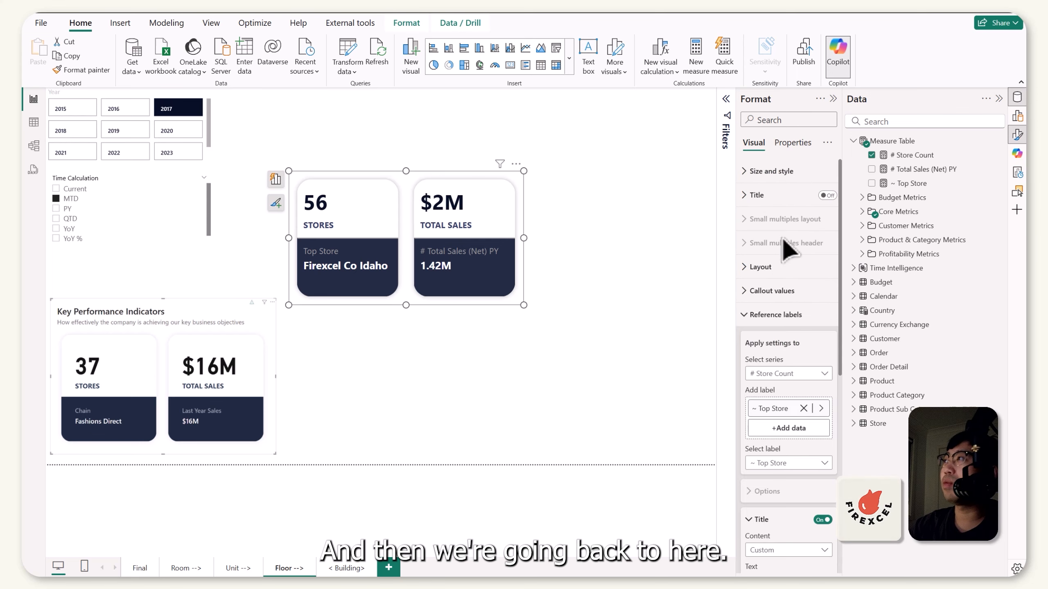
pyautogui.click(824, 374)
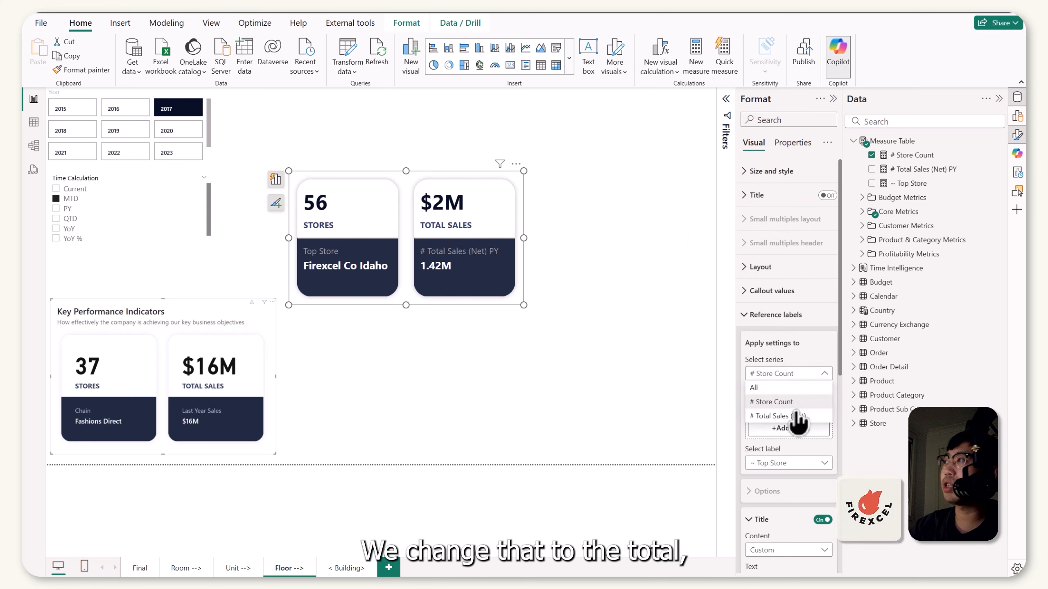
pyautogui.click(780, 415)
pyautogui.scroll(-2, 802, 429)
pyautogui.click(808, 404)
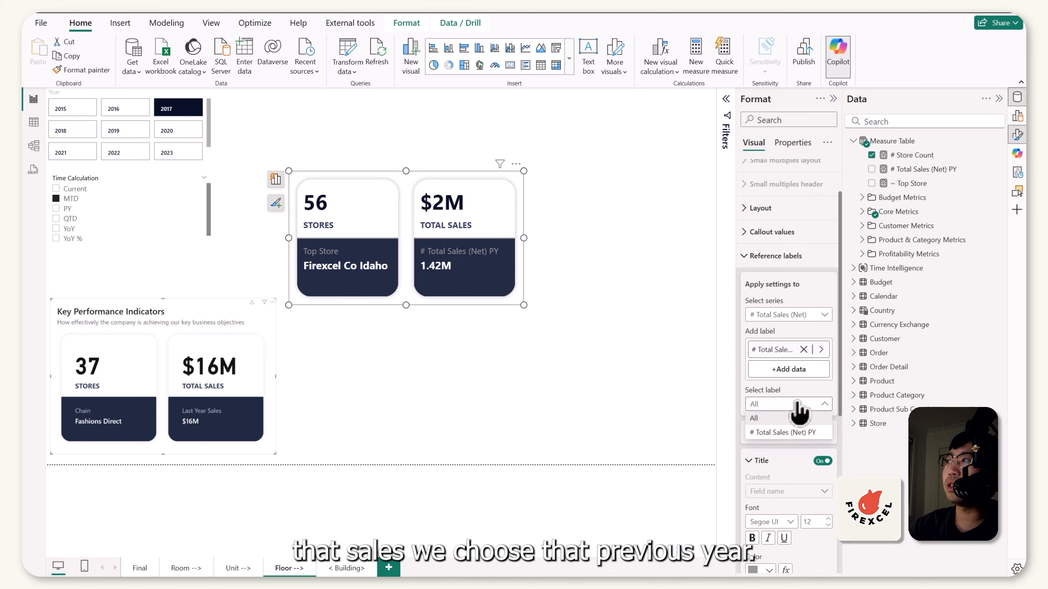
pyautogui.click(789, 438)
pyautogui.scroll(-5, 784, 392)
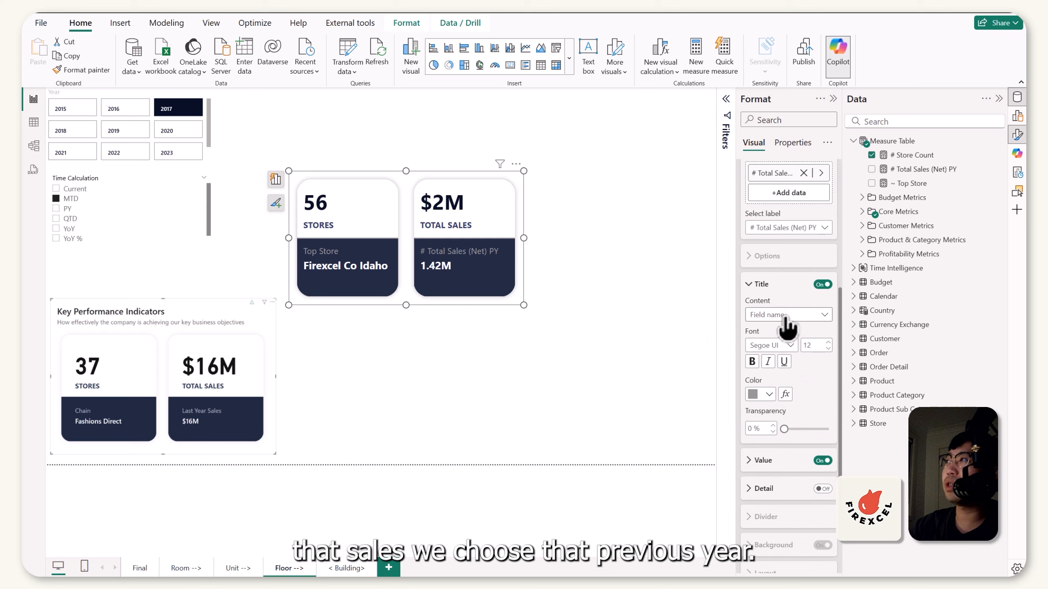
pyautogui.click(783, 316)
pyautogui.click(773, 343)
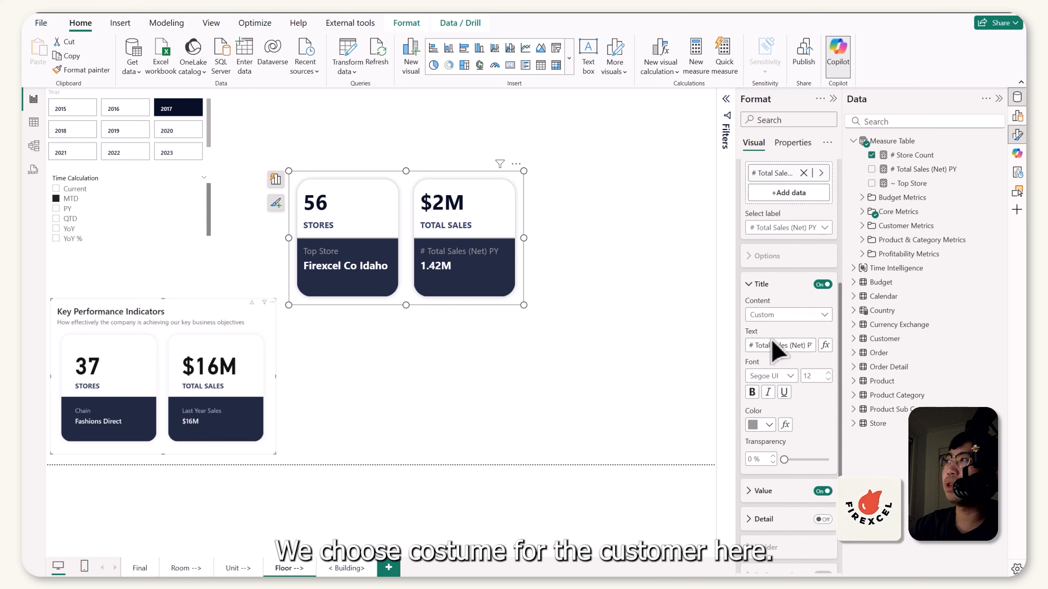
pyautogui.doubleClick(763, 345)
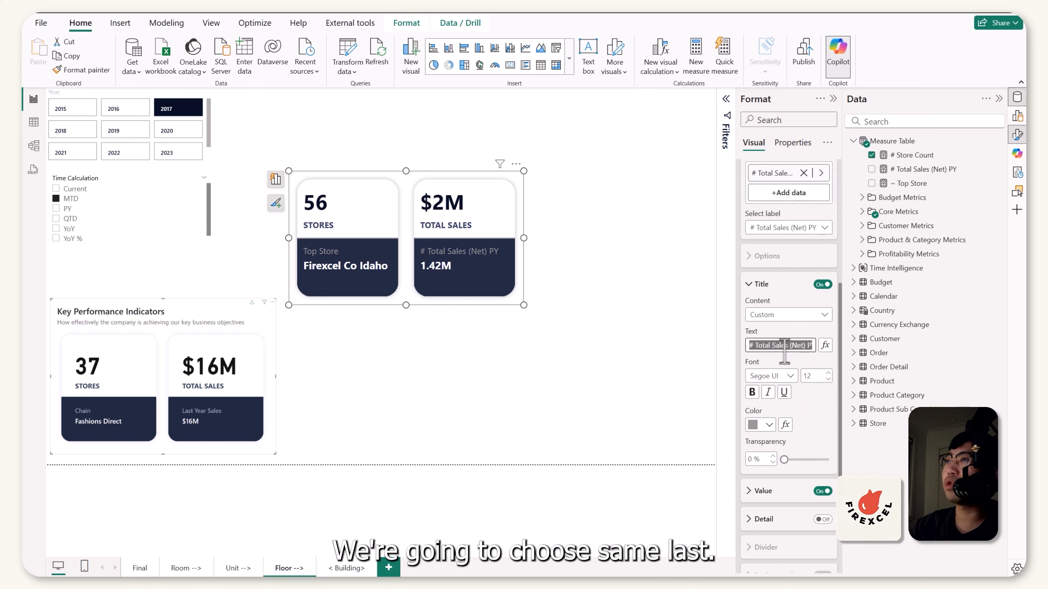
pyautogui.write('Las')
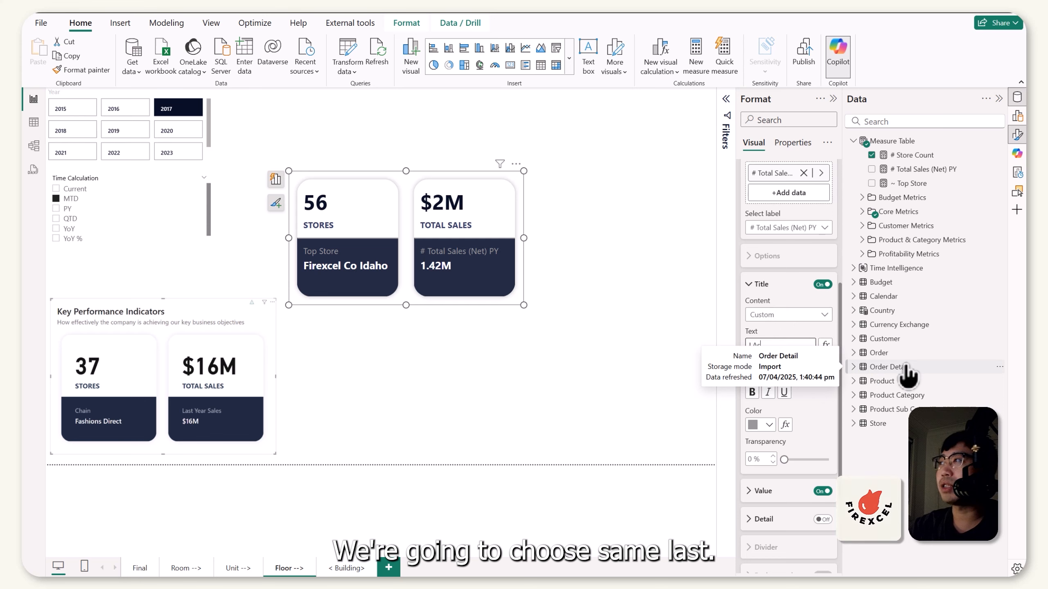
pyautogui.write('t Year Sales')
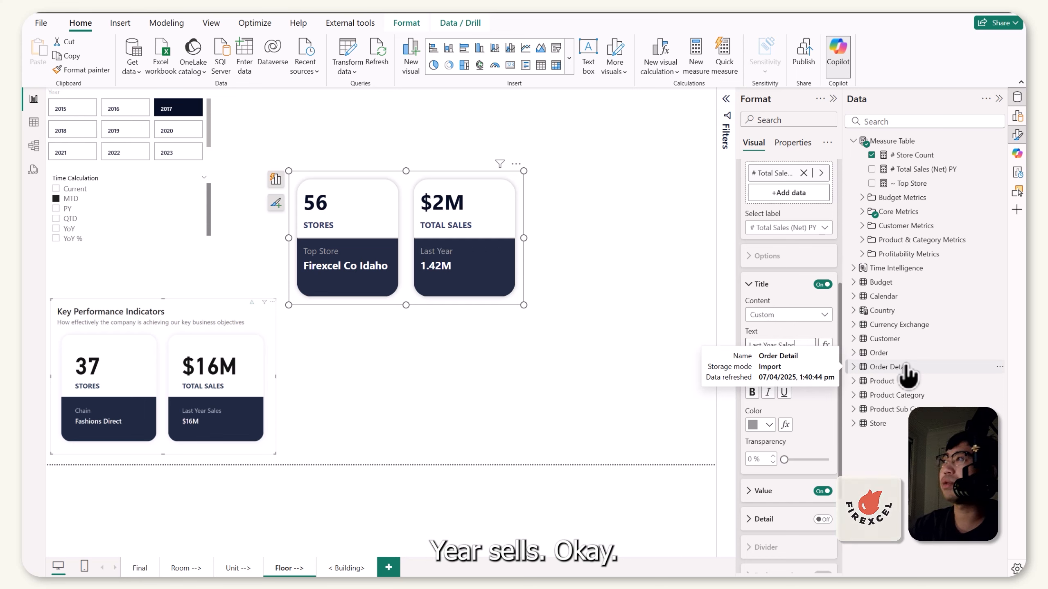
pyautogui.click(582, 362)
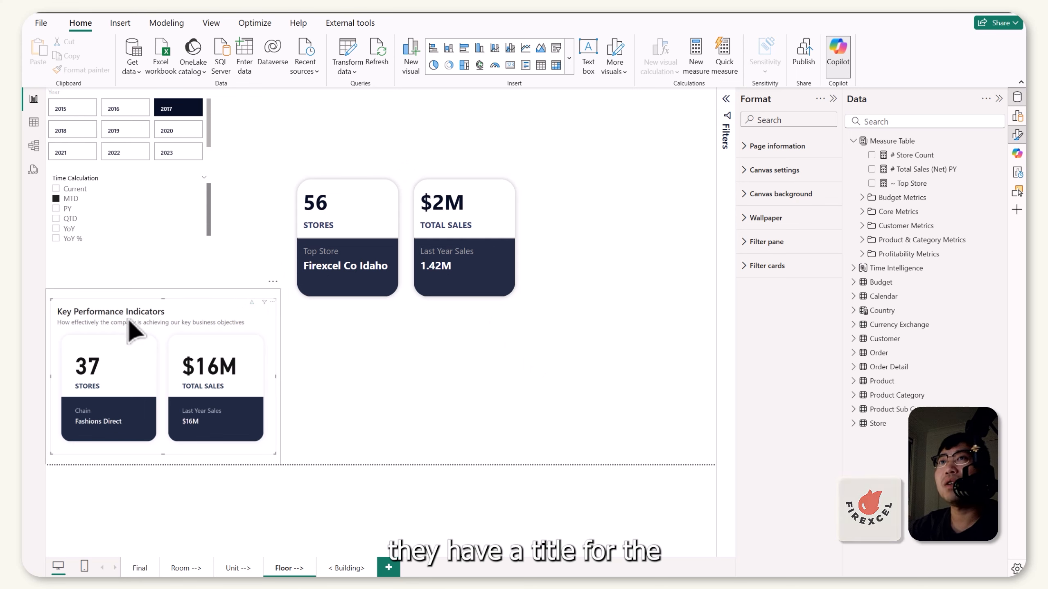
# Turn on the card visual's title and set its text to "Key Performance Indicators".
pyautogui.click(431, 182)
pyautogui.click(827, 195)
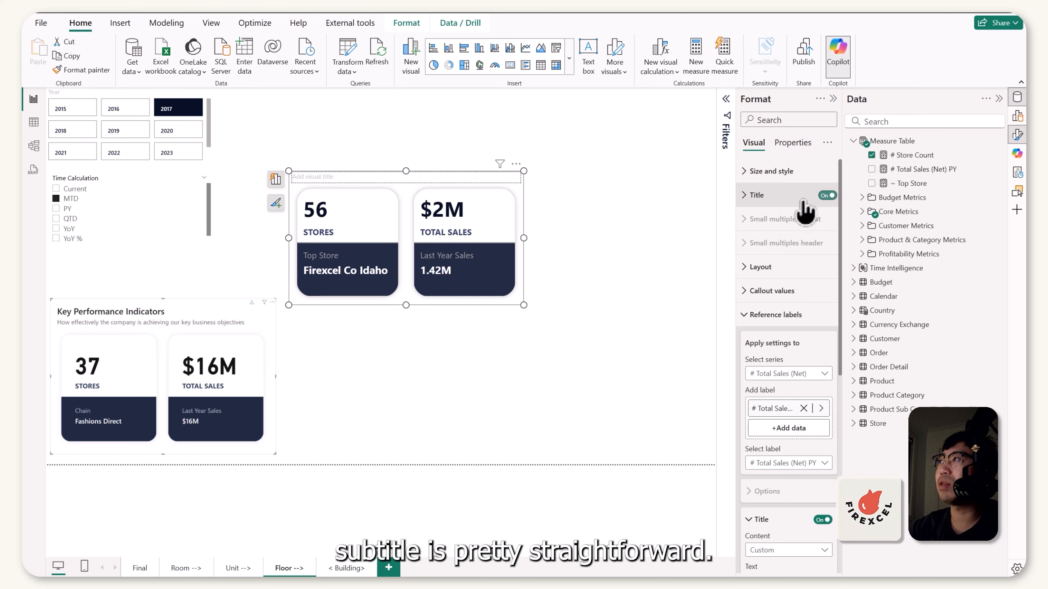
pyautogui.click(747, 197)
pyautogui.click(772, 254)
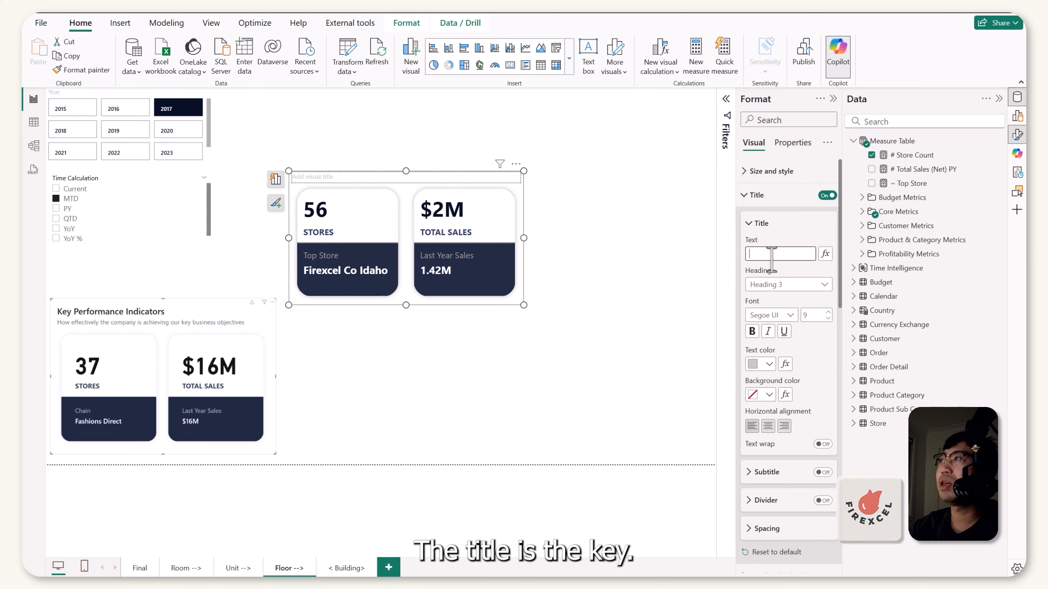
pyautogui.write('Key P')
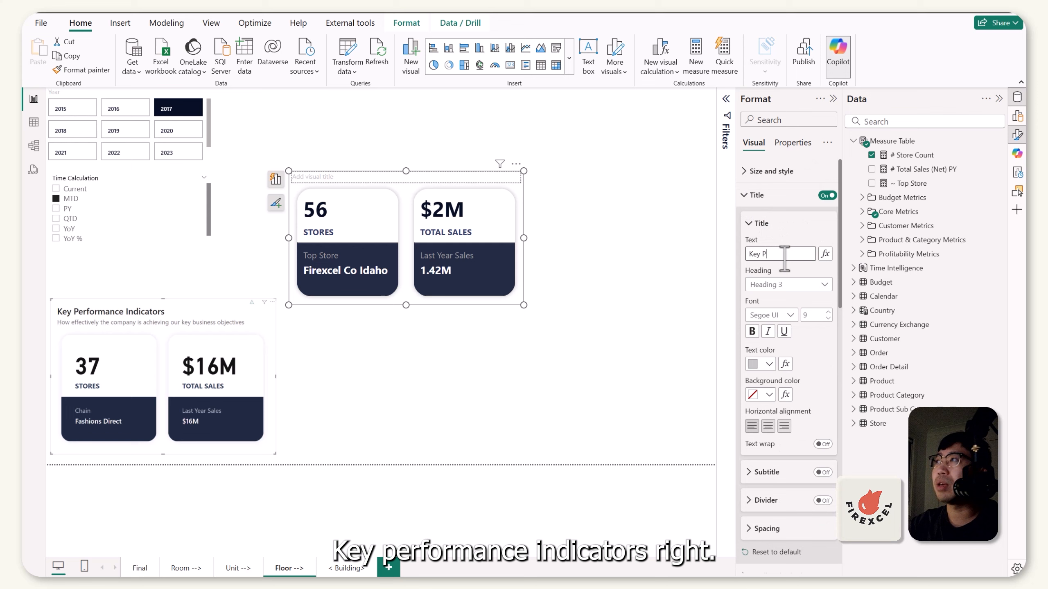
pyautogui.write('erformance Indicators')
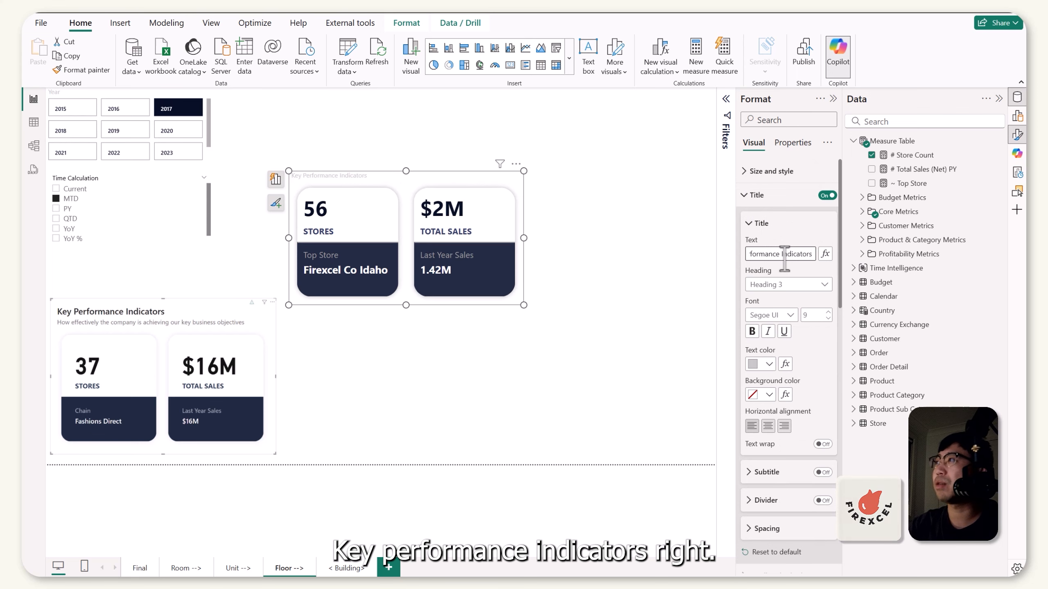
pyautogui.click(755, 224)
# Turn on the visual's subtitle with the text "How effectively the company is achieving our business objectives".
pyautogui.click(822, 252)
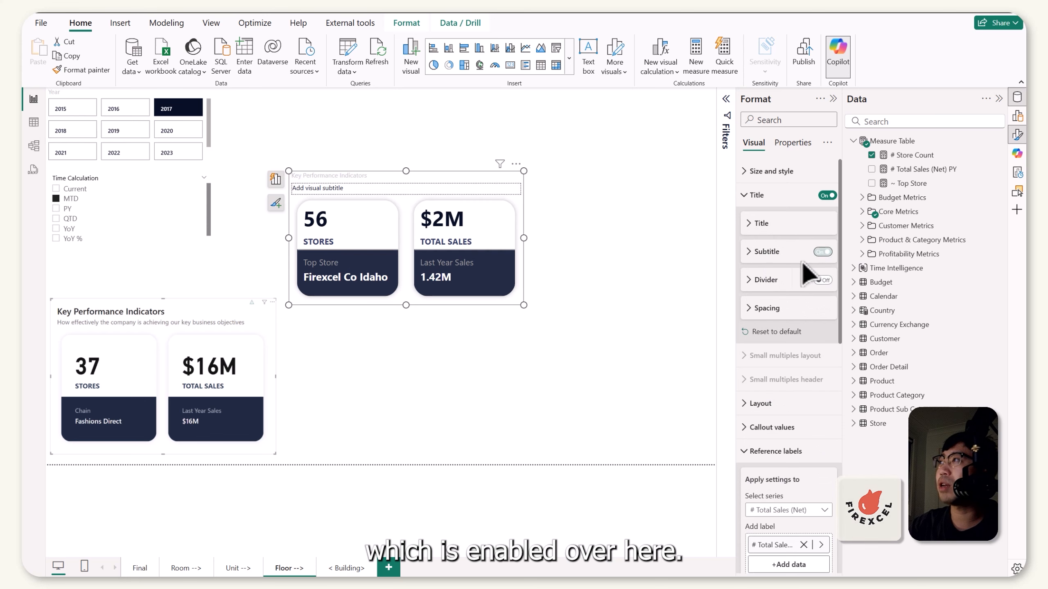
pyautogui.click(750, 252)
pyautogui.click(804, 283)
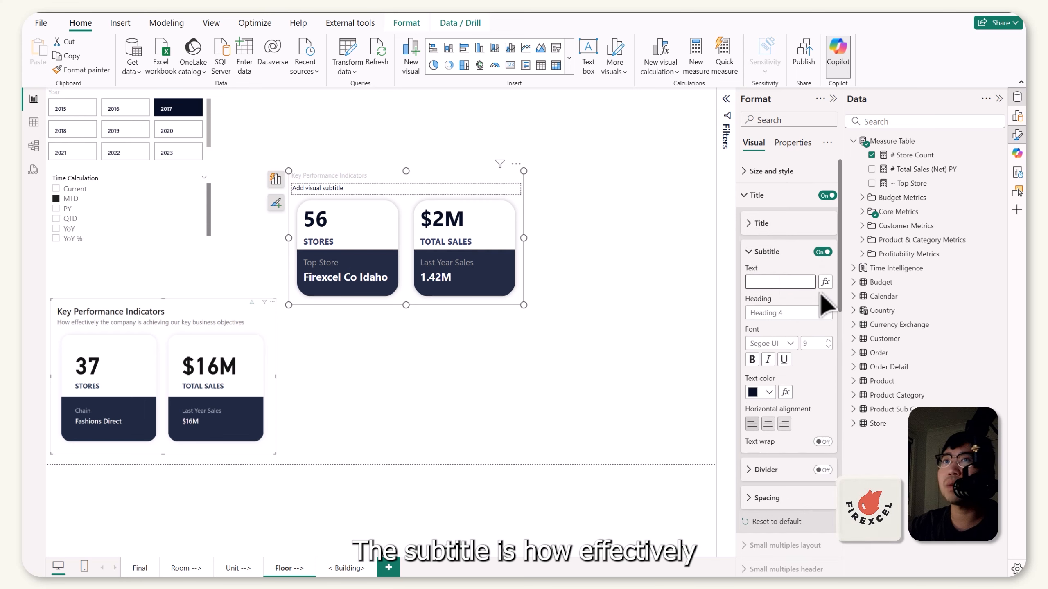
pyautogui.write('How e')
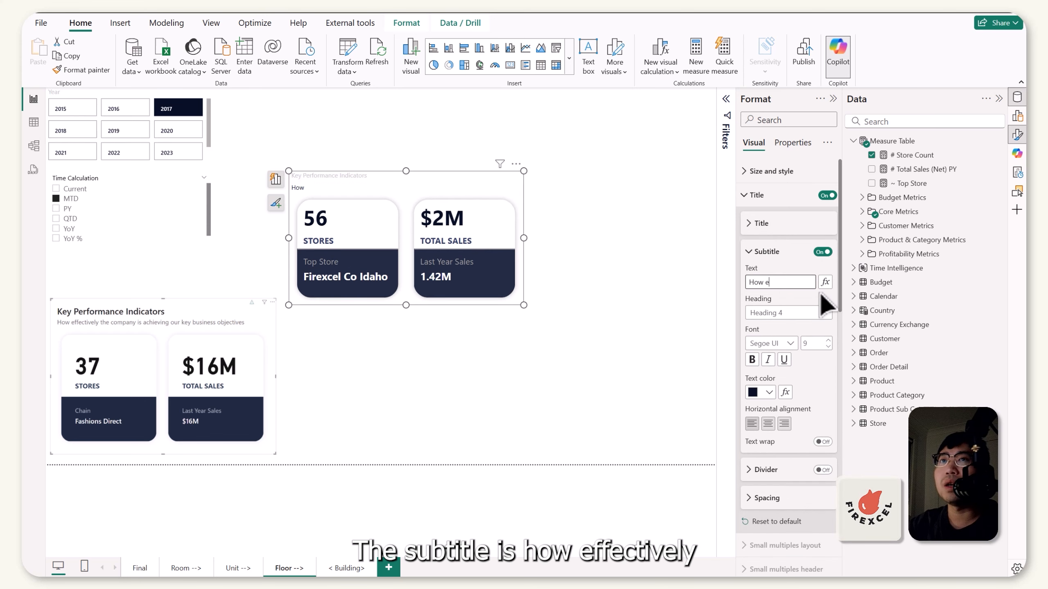
pyautogui.write('ffectively th')
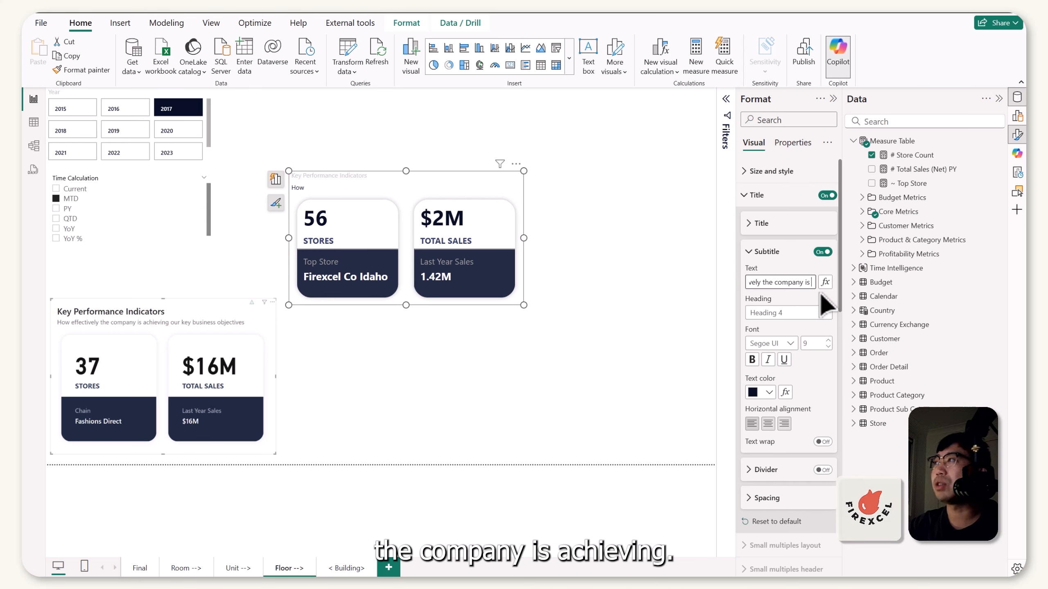
pyautogui.write('e company is achieving our')
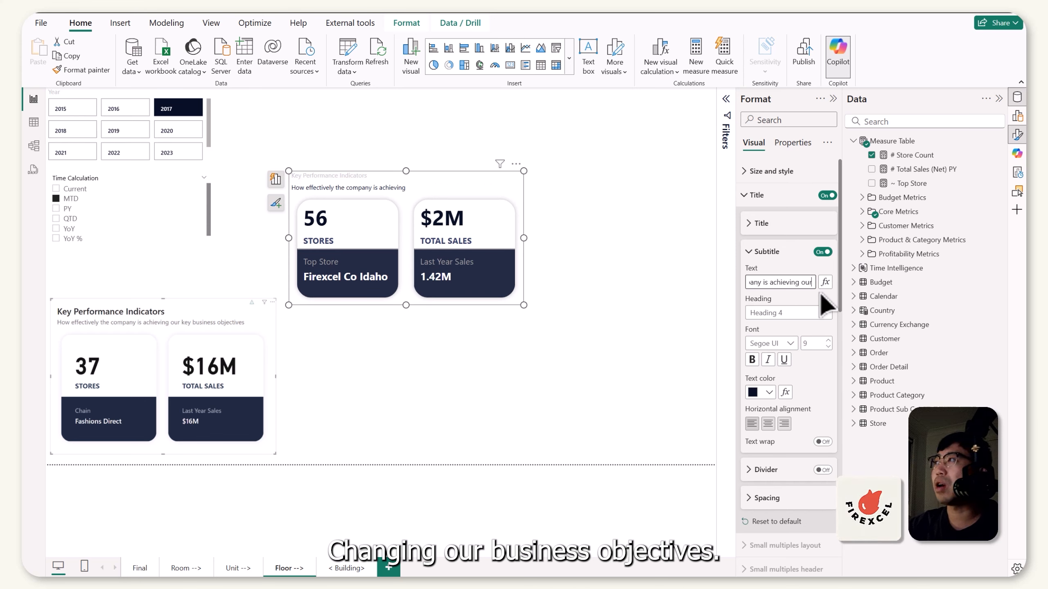
pyautogui.write(' business obje')
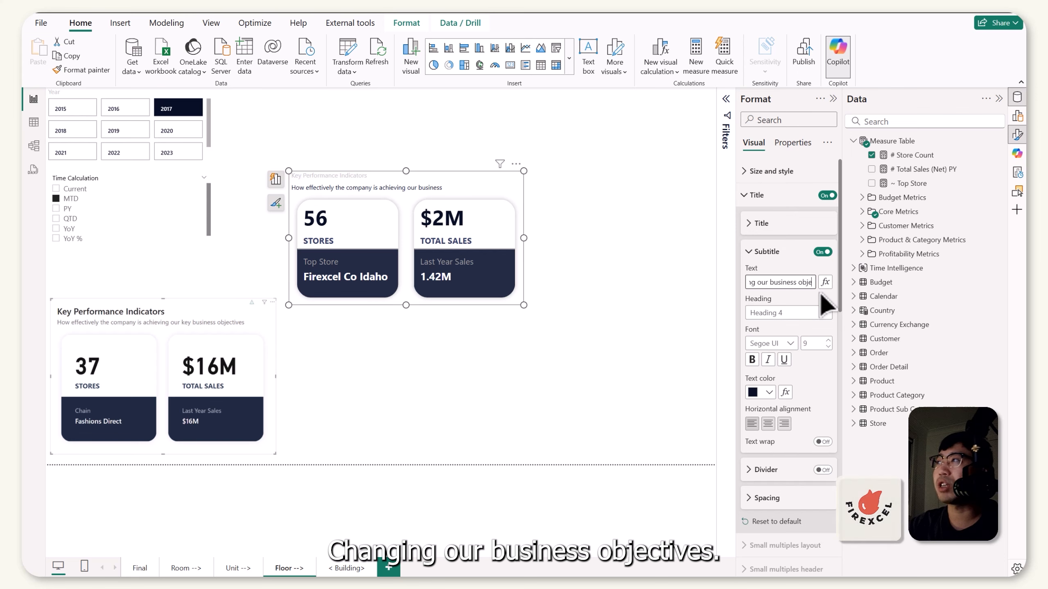
pyautogui.write('ctives')
pyautogui.click(598, 251)
# Format the visual's "Key Performance Indicators" title as bold, size 12, in black.
pyautogui.click(337, 216)
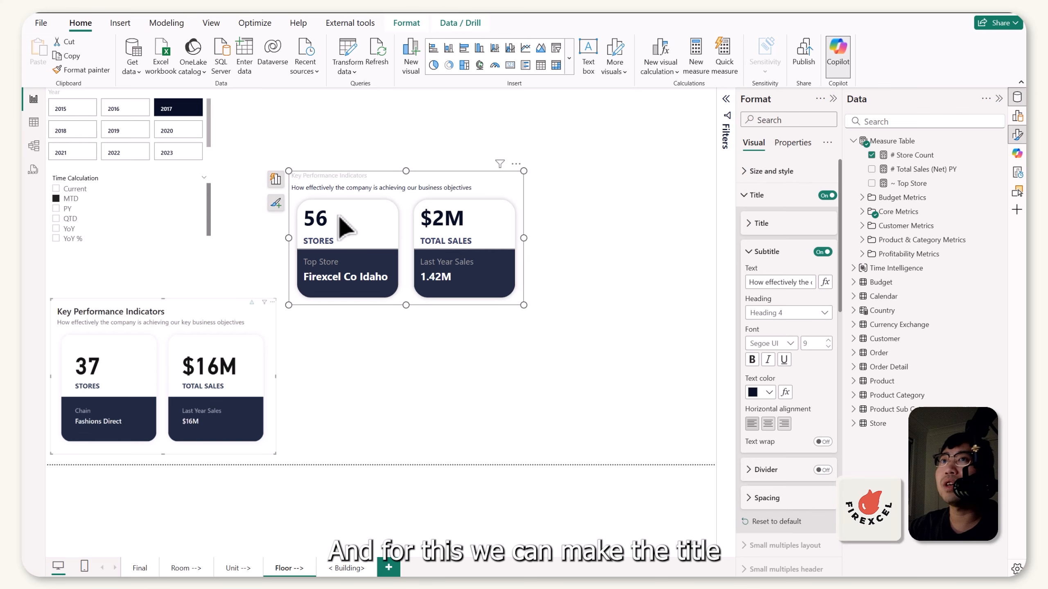
pyautogui.click(750, 252)
pyautogui.click(754, 223)
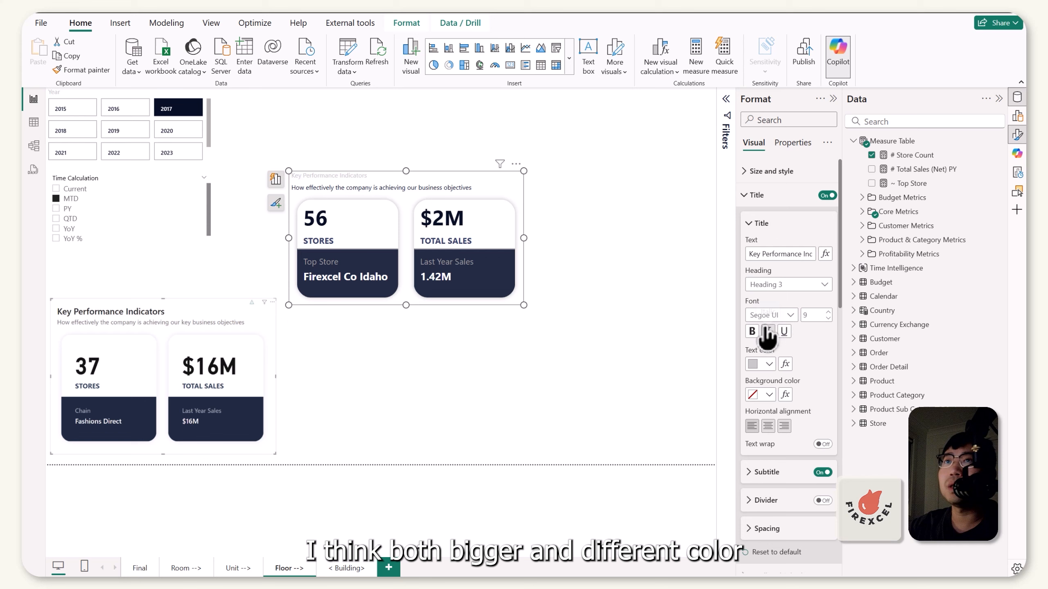
pyautogui.click(751, 331)
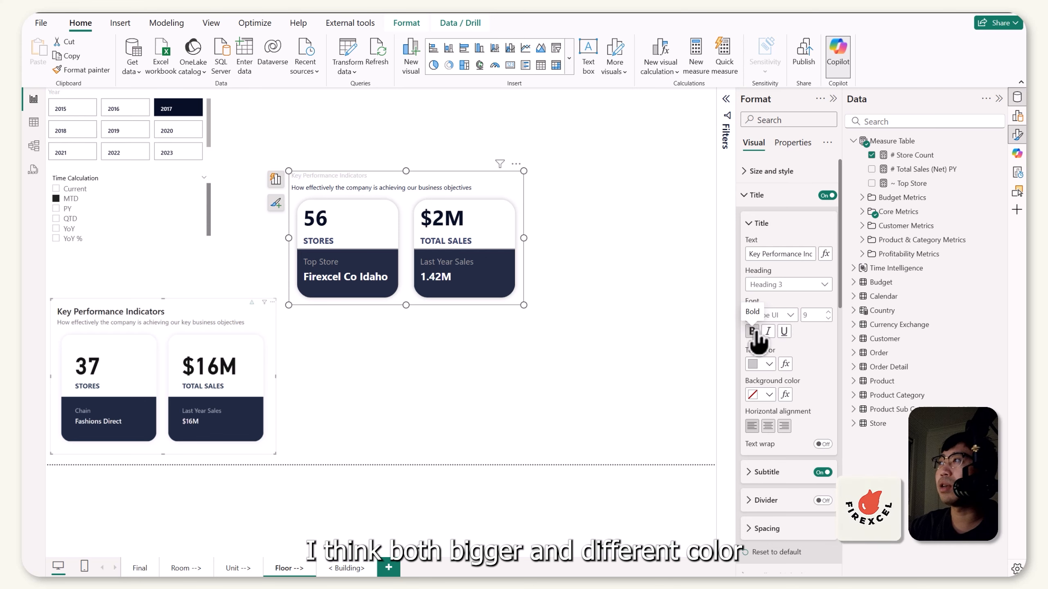
pyautogui.click(828, 312)
pyautogui.click(769, 364)
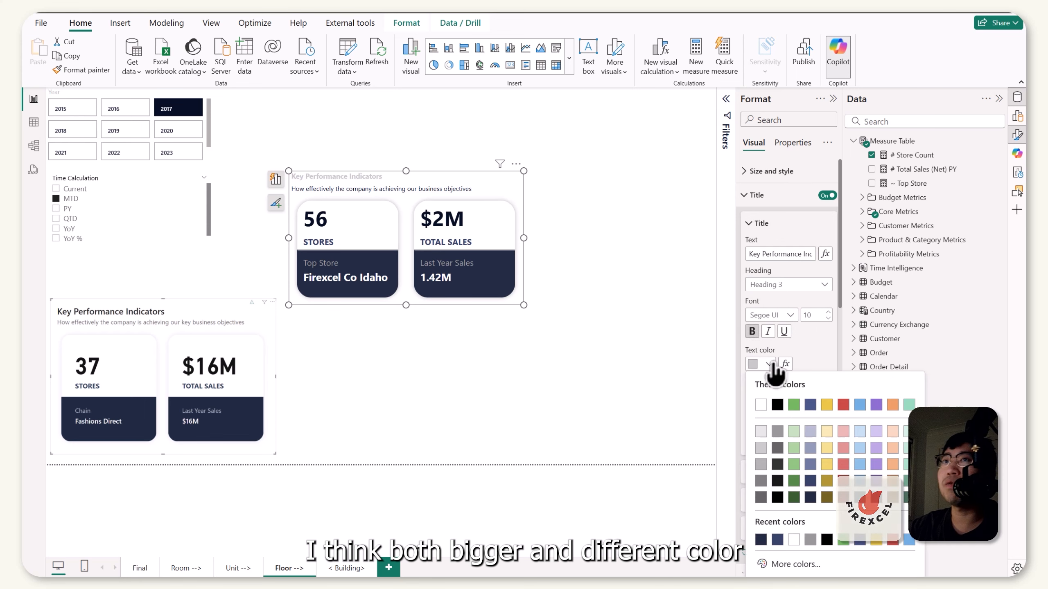
pyautogui.click(776, 405)
pyautogui.click(828, 312)
pyautogui.click(828, 311)
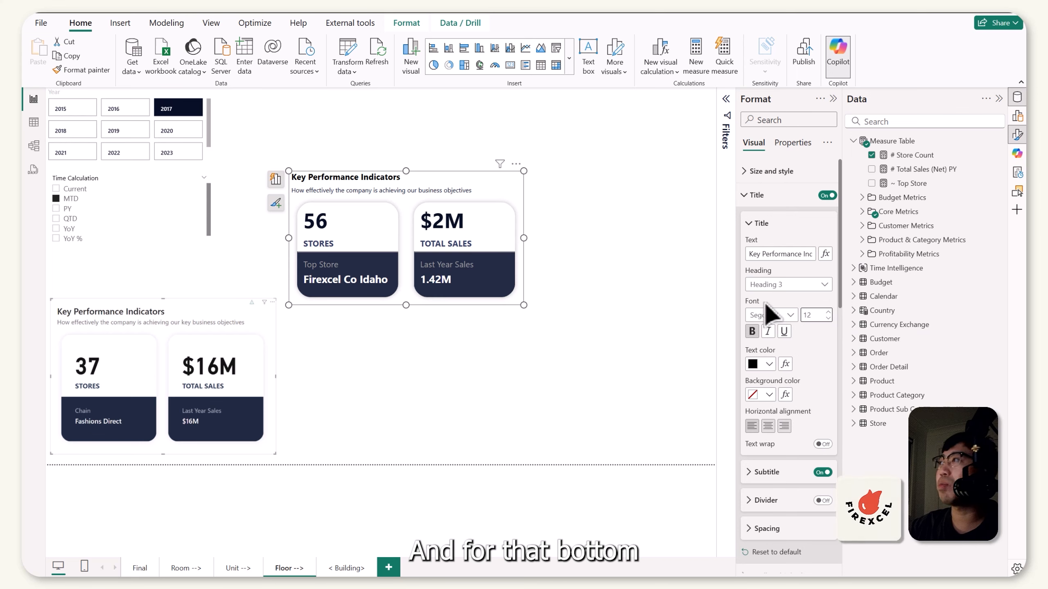
# Set the visual's subtitle text to dark gray at font size 10.
pyautogui.click(756, 226)
pyautogui.click(752, 253)
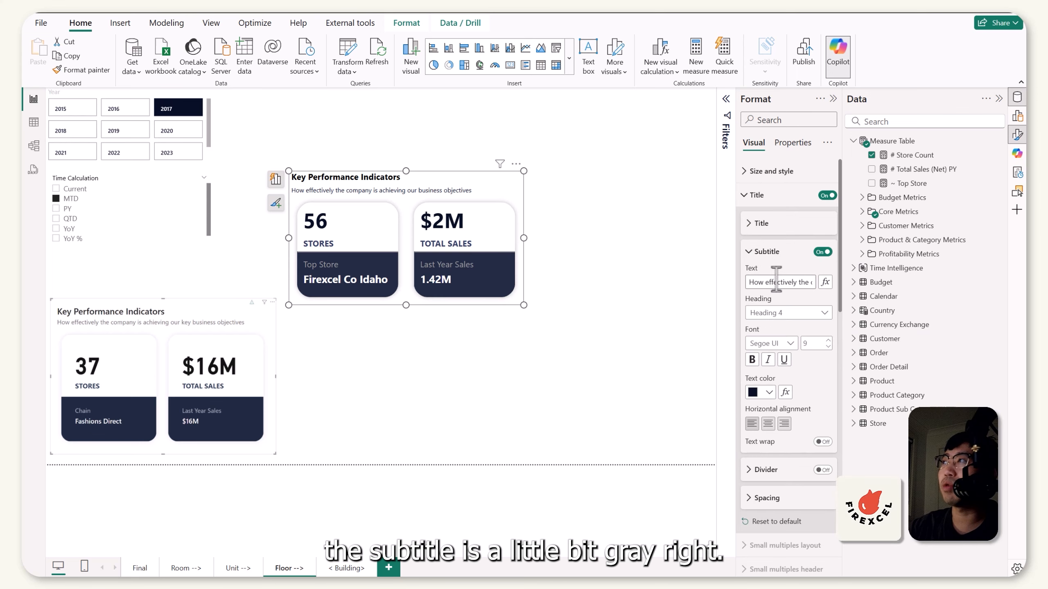
pyautogui.click(768, 392)
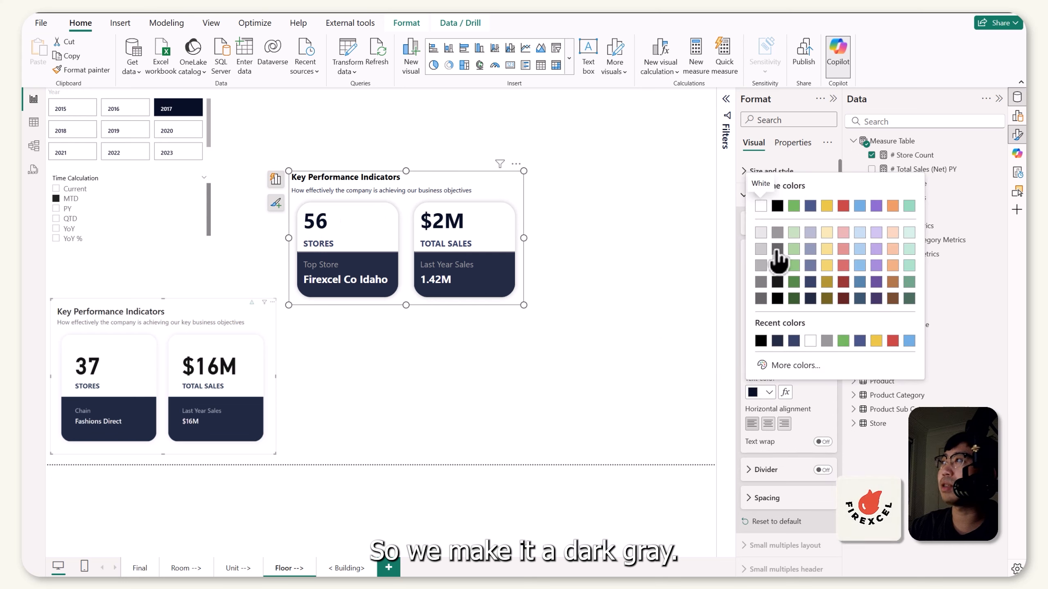
pyautogui.click(777, 249)
pyautogui.click(828, 341)
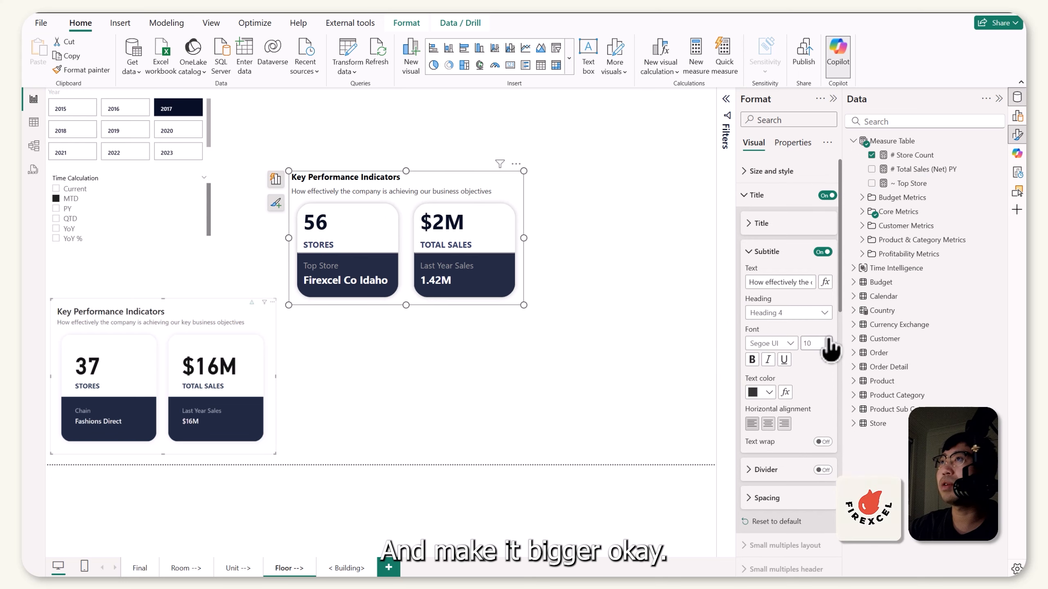
# Set the subtitle's text color to a lighter gray and resize the card visual to be taller and narrower.
pyautogui.click(768, 392)
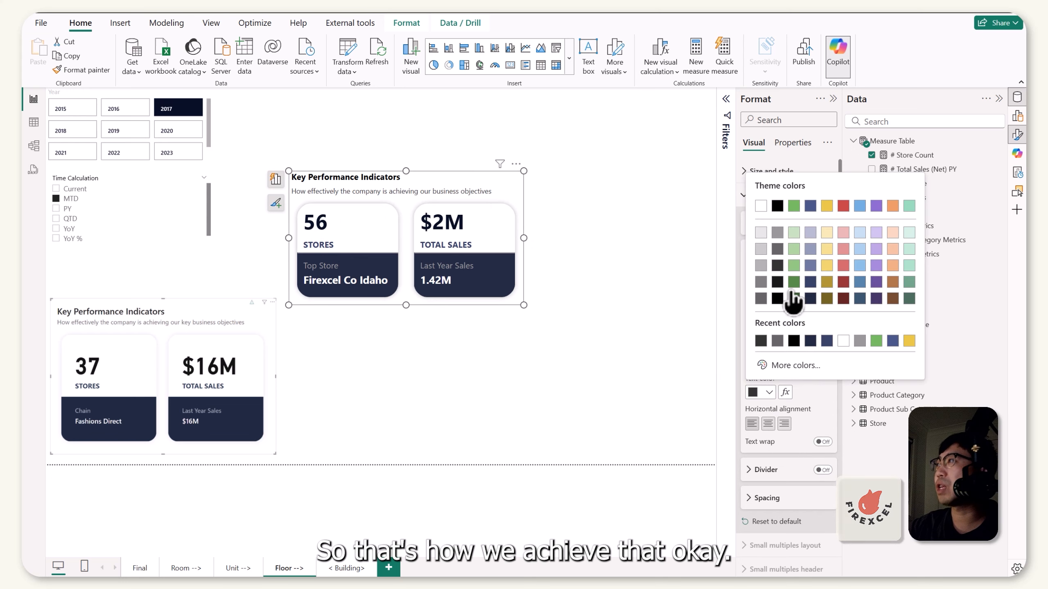
pyautogui.click(795, 300)
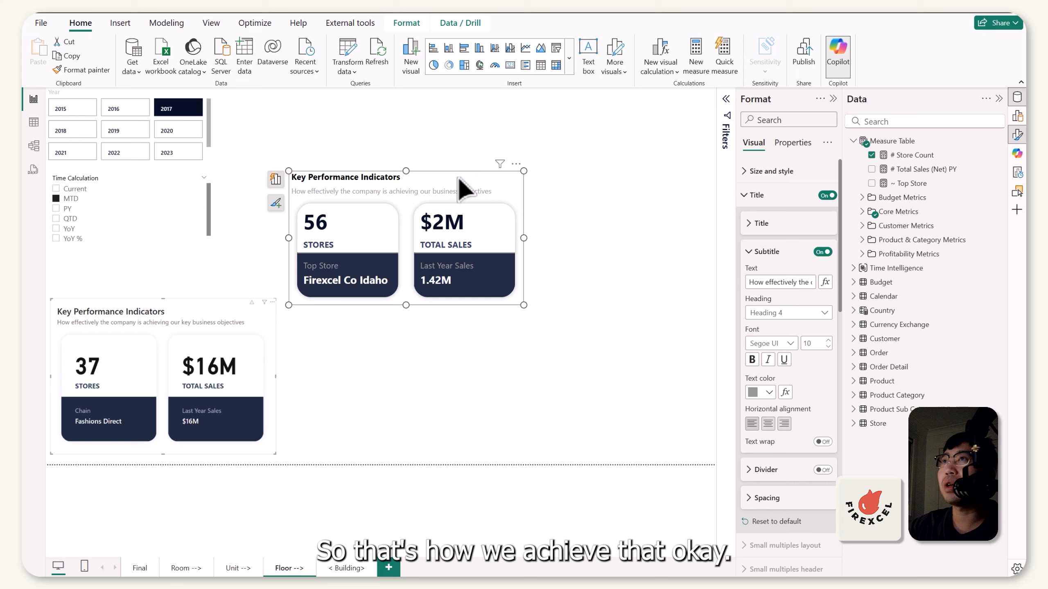
pyautogui.click(752, 360)
pyautogui.moveTo(523, 305); pyautogui.dragTo(507, 330)
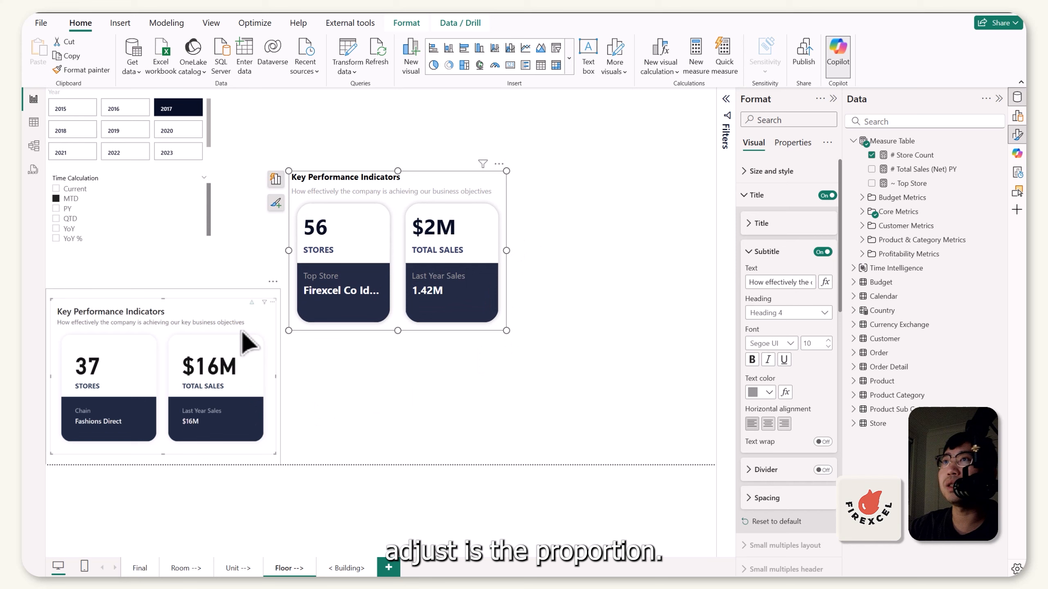
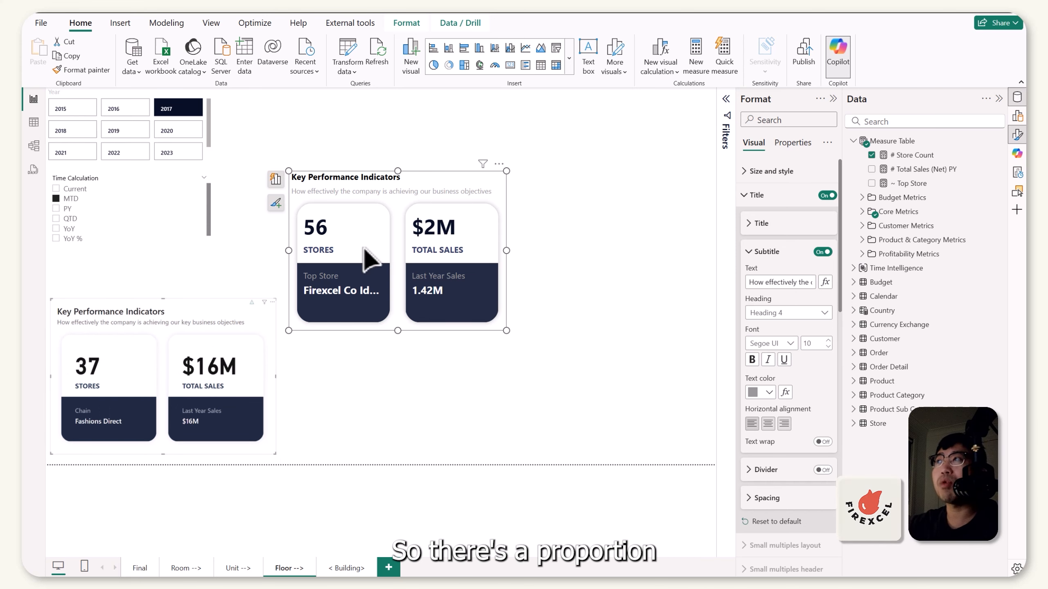
# Look through the visual's layout and cards settings for the option that controls the proportion between callout and reference label areas.
pyautogui.click(748, 251)
pyautogui.click(747, 314)
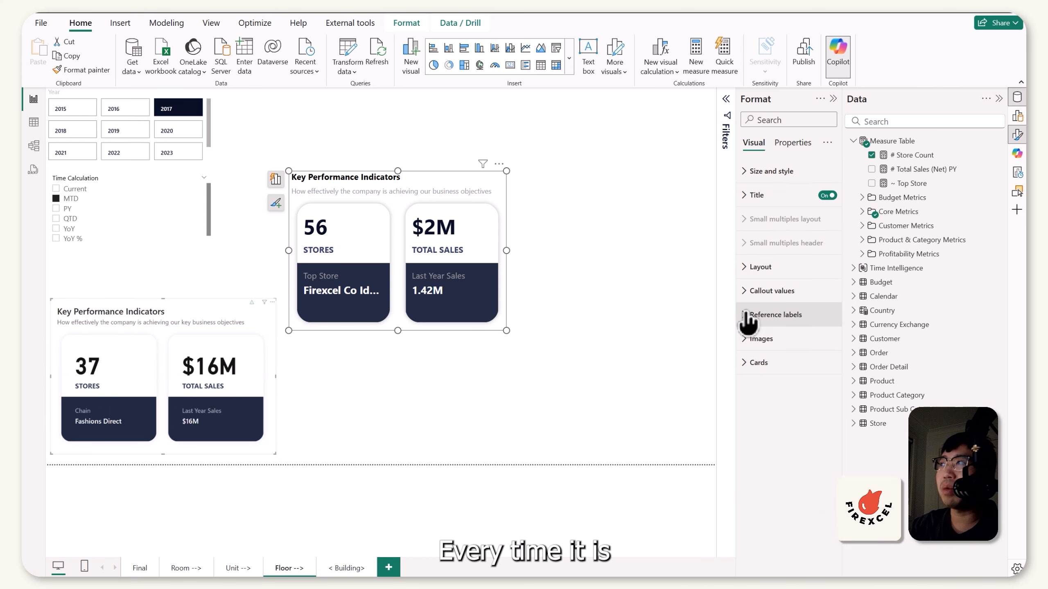
pyautogui.click(755, 267)
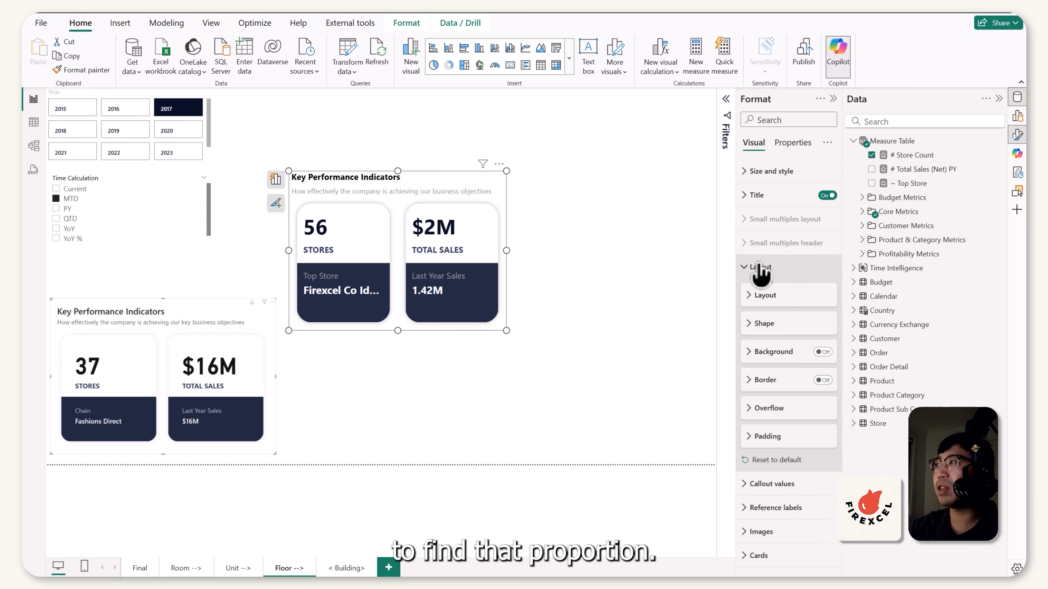
pyautogui.click(766, 323)
pyautogui.click(763, 324)
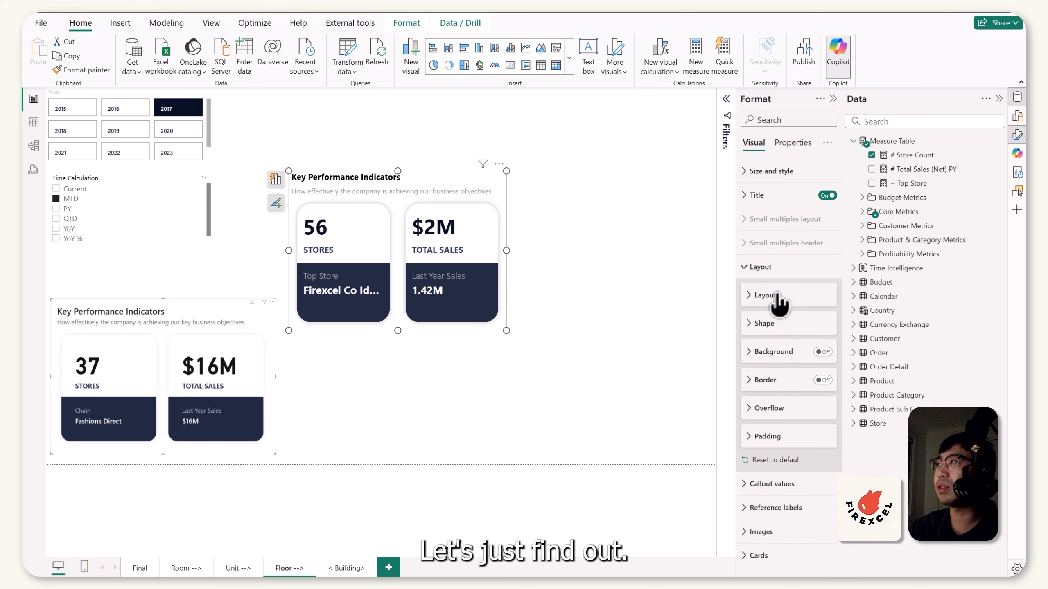
pyautogui.click(765, 295)
pyautogui.click(778, 296)
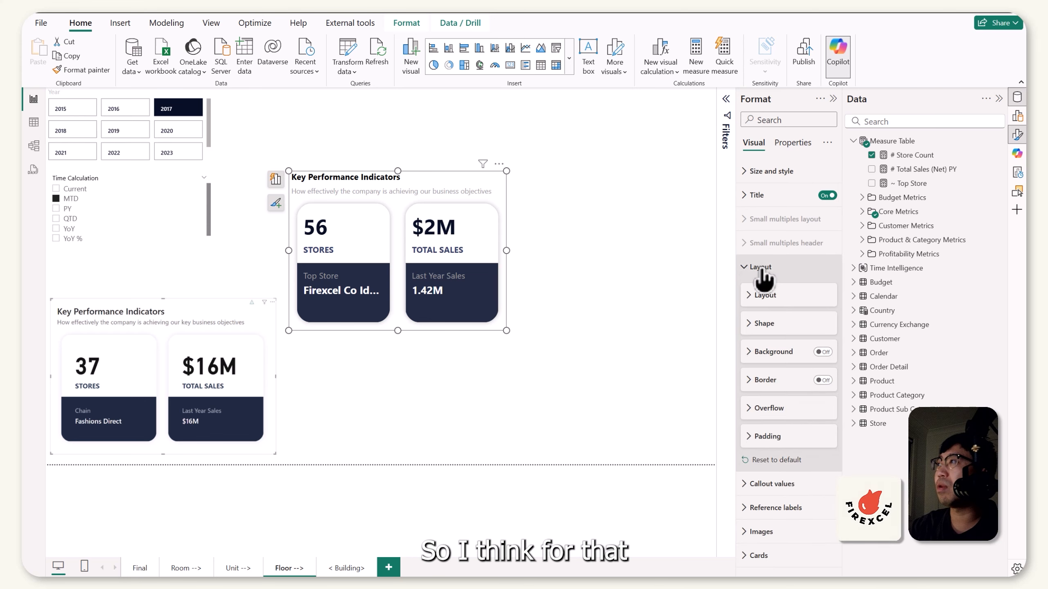
pyautogui.click(757, 267)
pyautogui.click(809, 363)
pyautogui.scroll(-3, 816, 380)
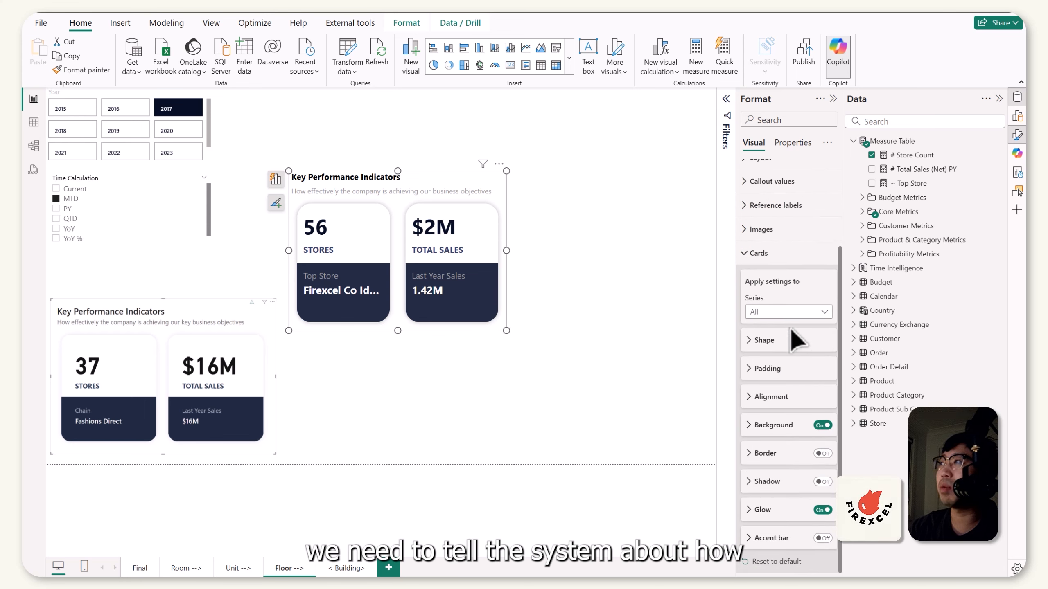
pyautogui.click(752, 255)
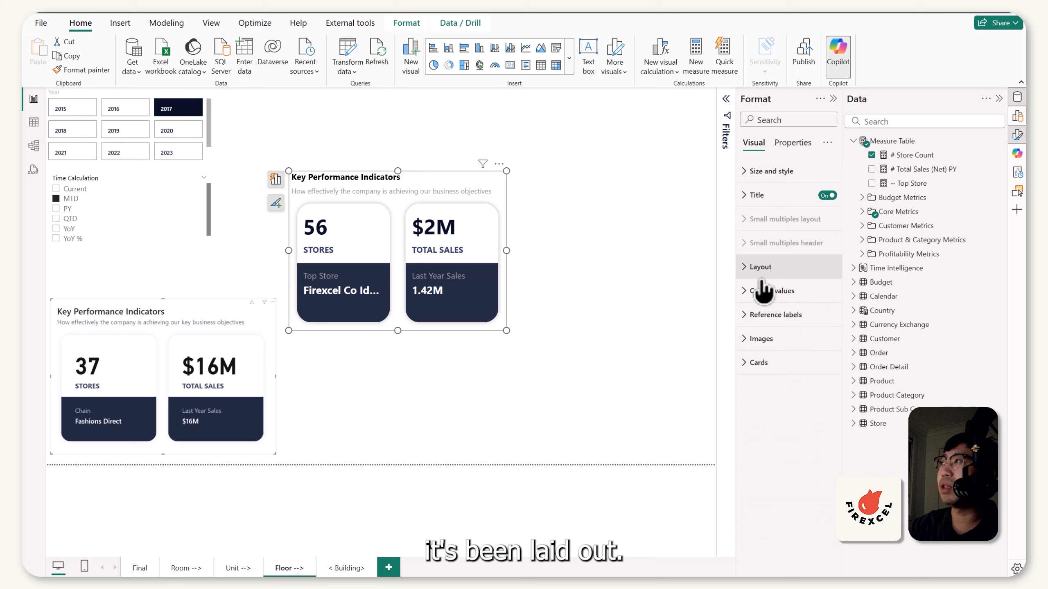
# Set the callout size in the callout values layout to 58% and widen the card visual.
pyautogui.click(743, 291)
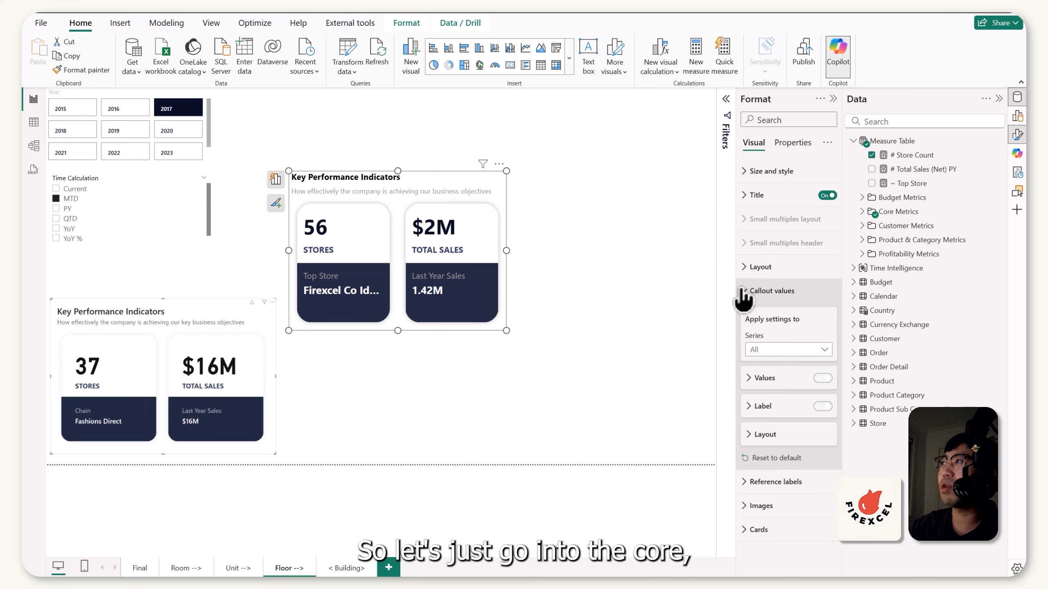
pyautogui.click(764, 438)
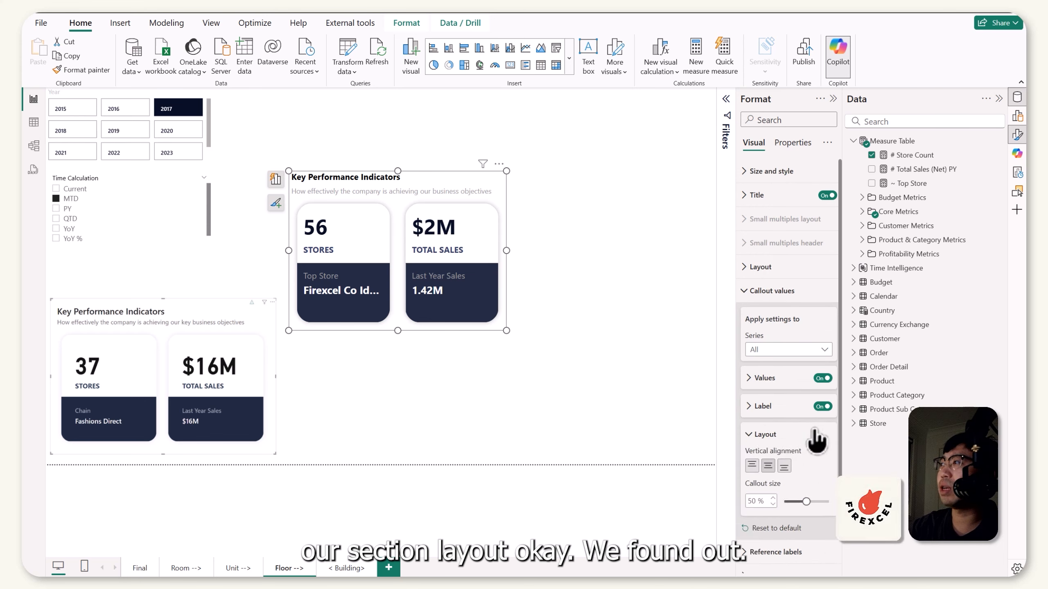
pyautogui.scroll(-1, 790, 499)
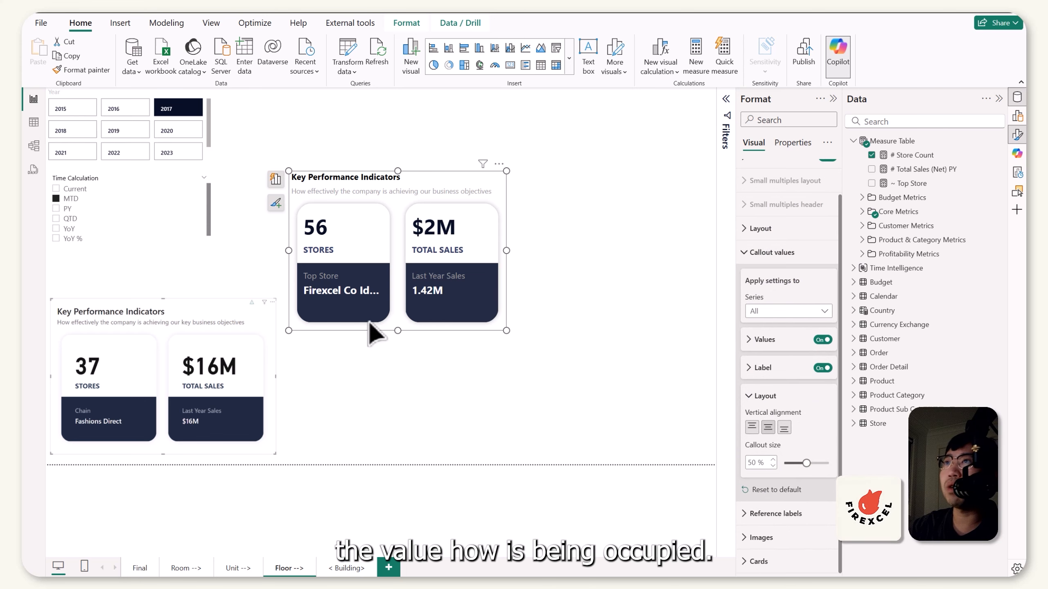
pyautogui.click(773, 459)
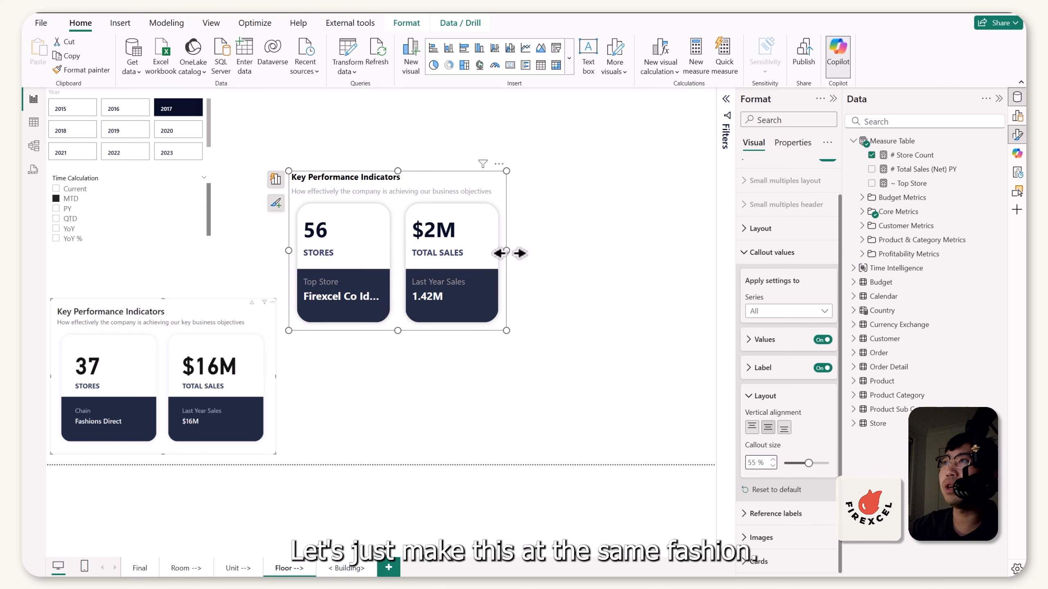
pyautogui.moveTo(507, 250); pyautogui.dragTo(523, 251)
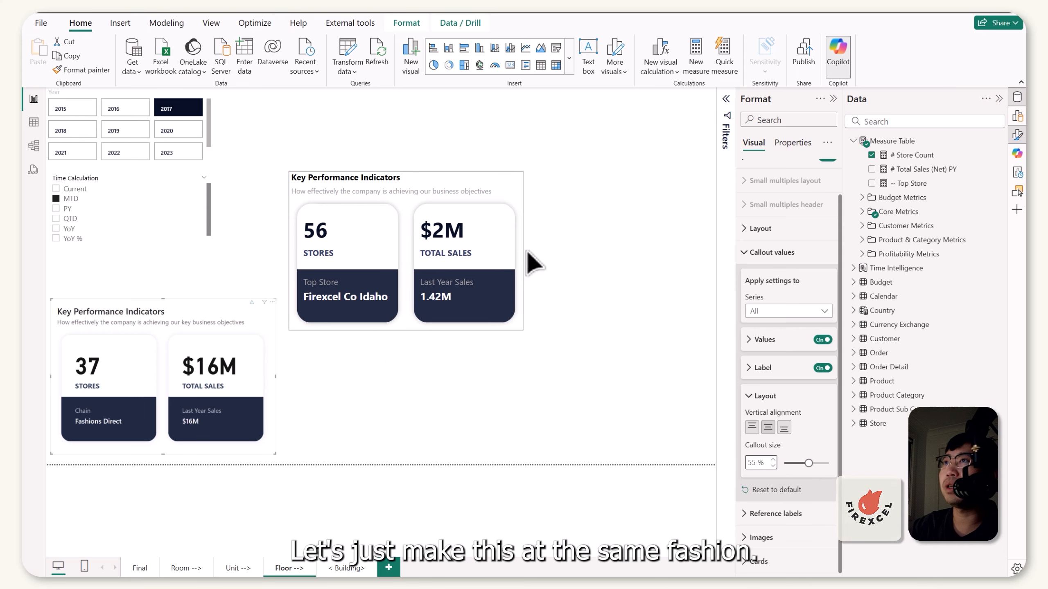
pyautogui.click(773, 460)
pyautogui.click(773, 459)
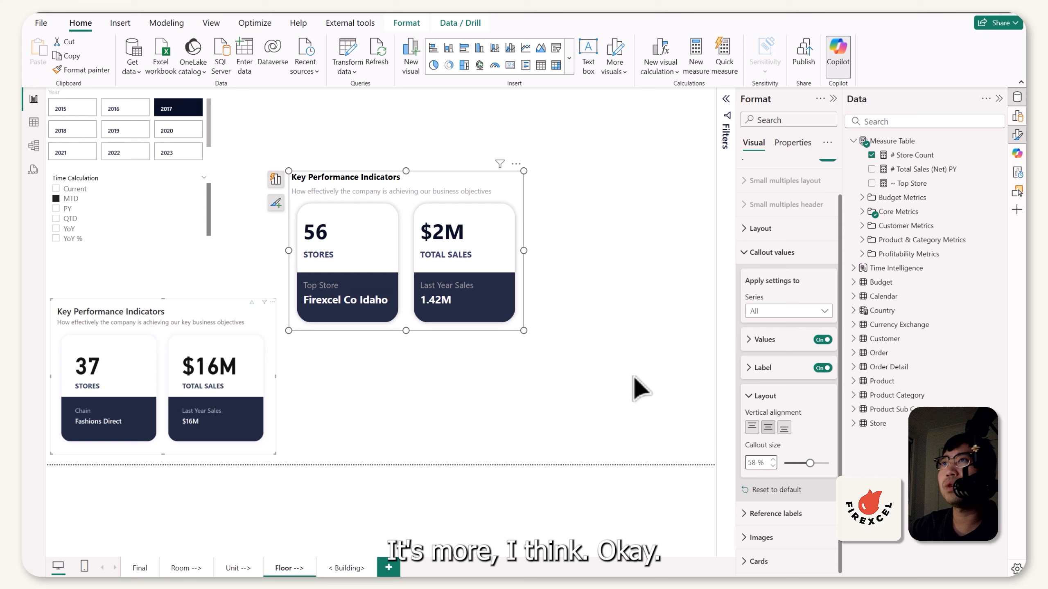
# Move the card visual down beside the reference example and search the format settings for "pad".
pyautogui.moveTo(440, 196); pyautogui.dragTo(431, 301)
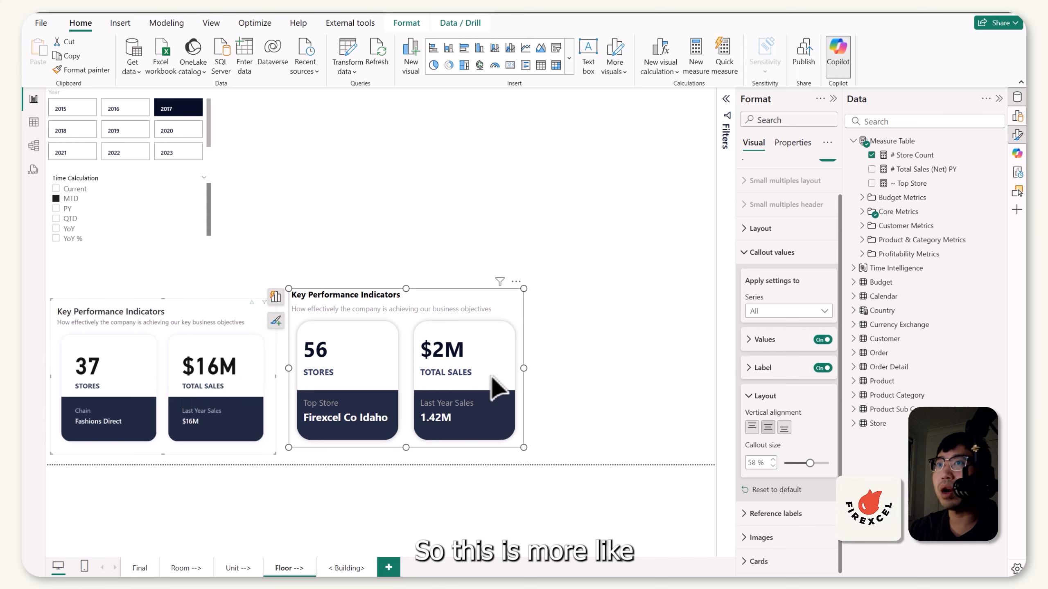
pyautogui.click(753, 397)
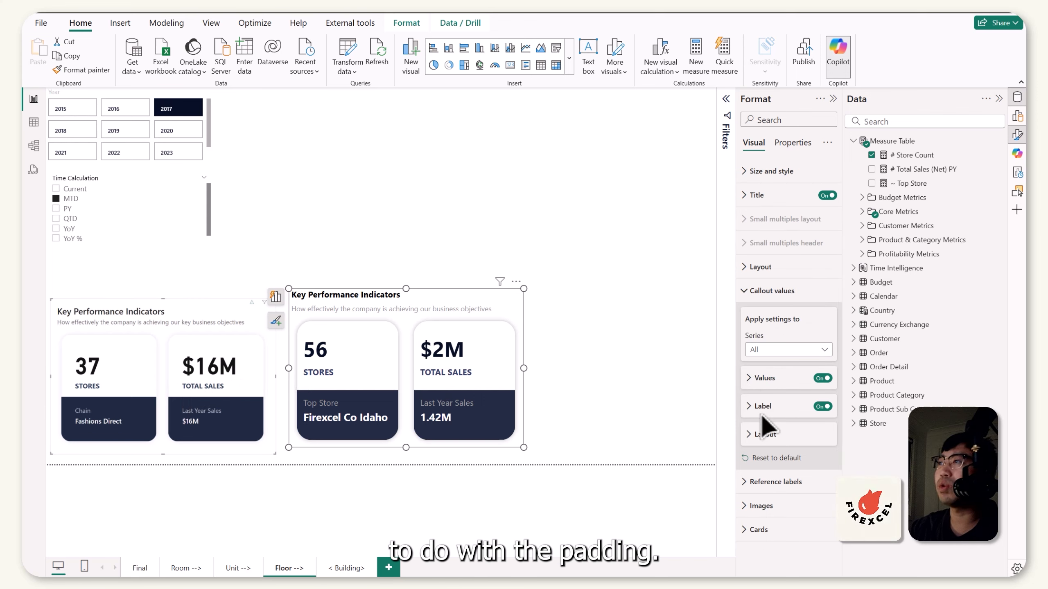
pyautogui.click(772, 291)
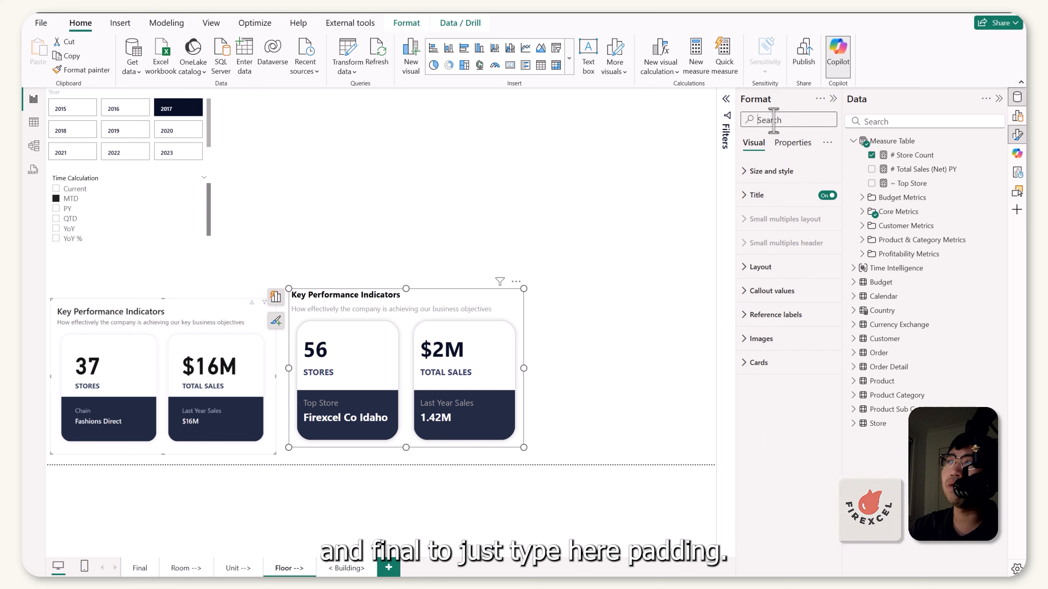
pyautogui.write('ad')
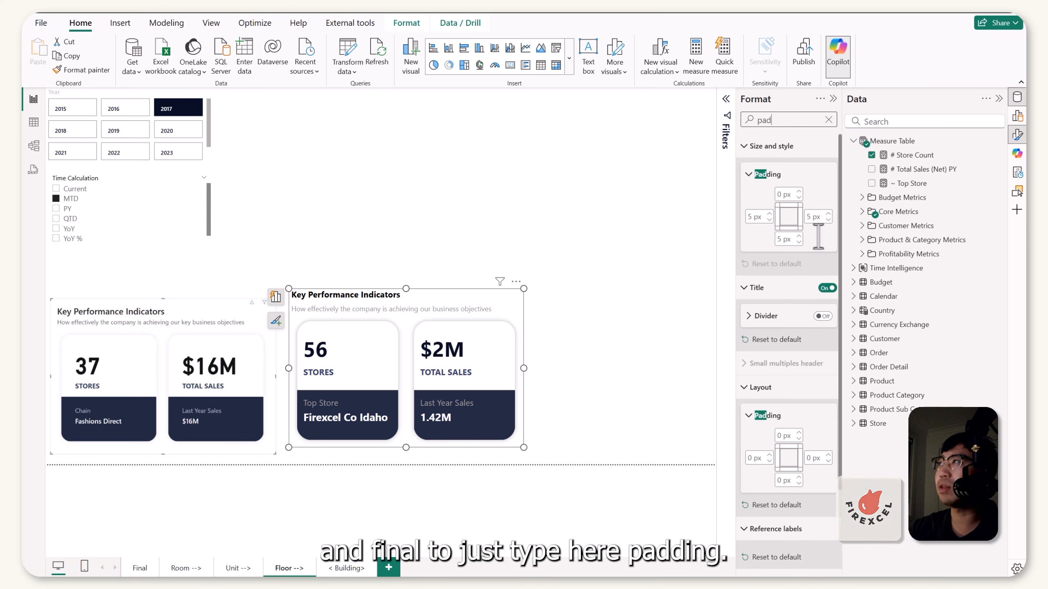
# Try a larger left padding for the whole visual and for its layout.
pyautogui.click(770, 219)
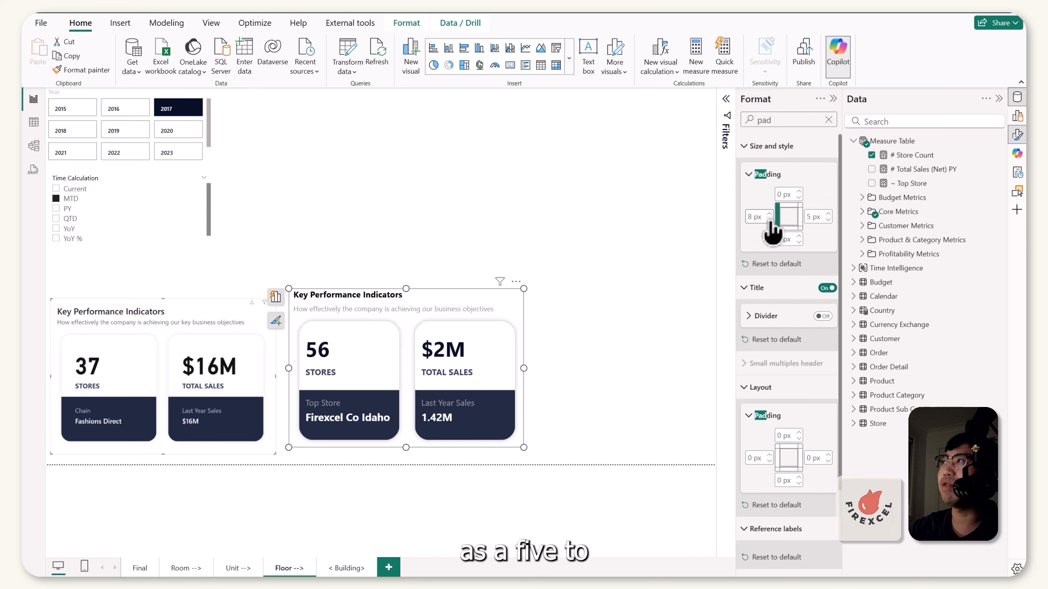
pyautogui.click(769, 220)
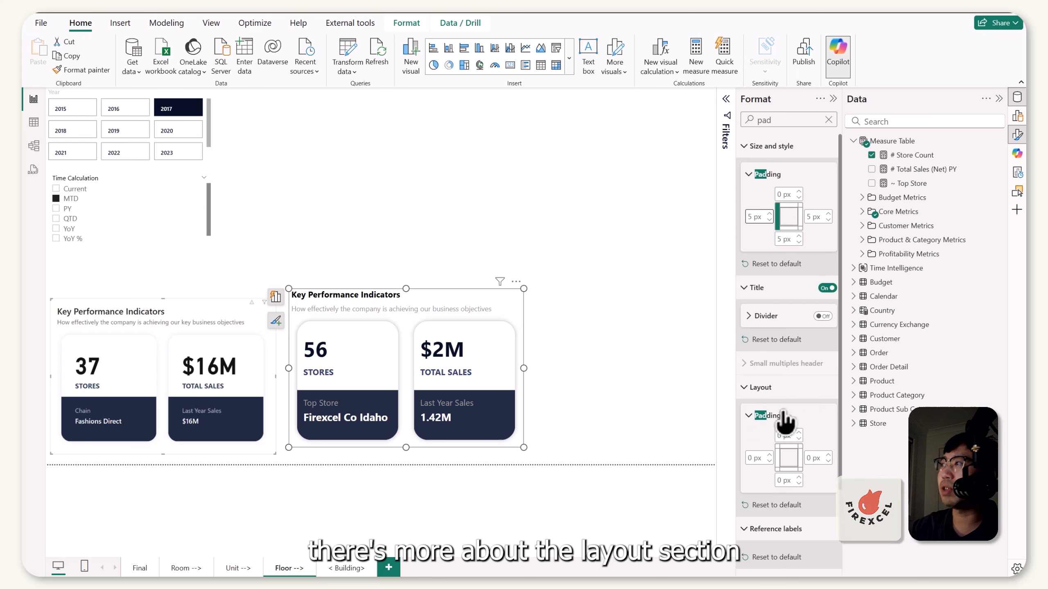
pyautogui.scroll(-3, 784, 351)
pyautogui.scroll(3, 804, 297)
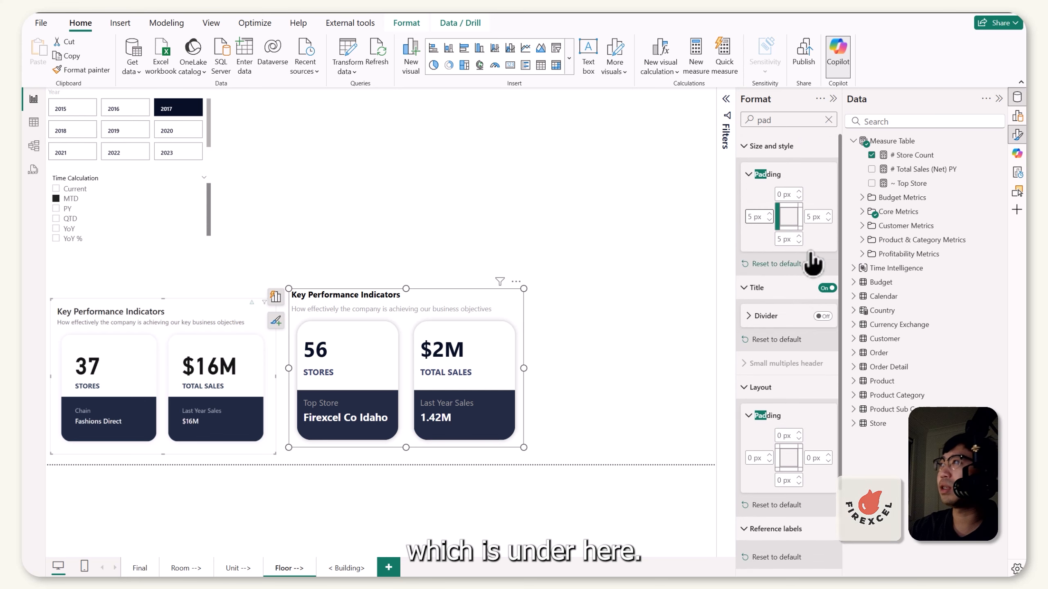
pyautogui.scroll(-3, 831, 365)
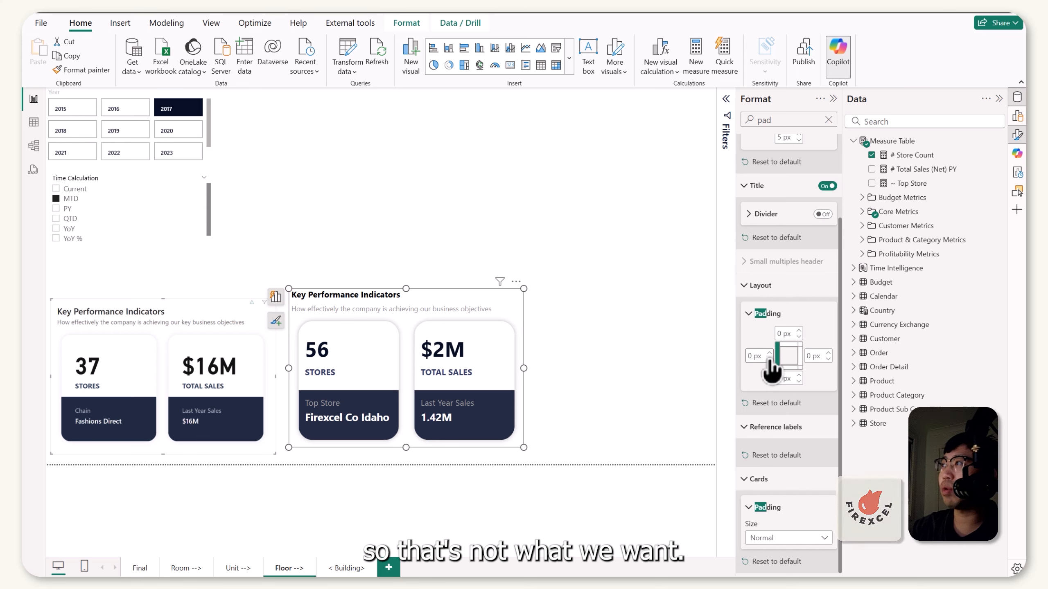
# Try the Wide padding size for the cards, and switch the cards' padding size to Custom.
pyautogui.click(805, 538)
pyautogui.click(771, 486)
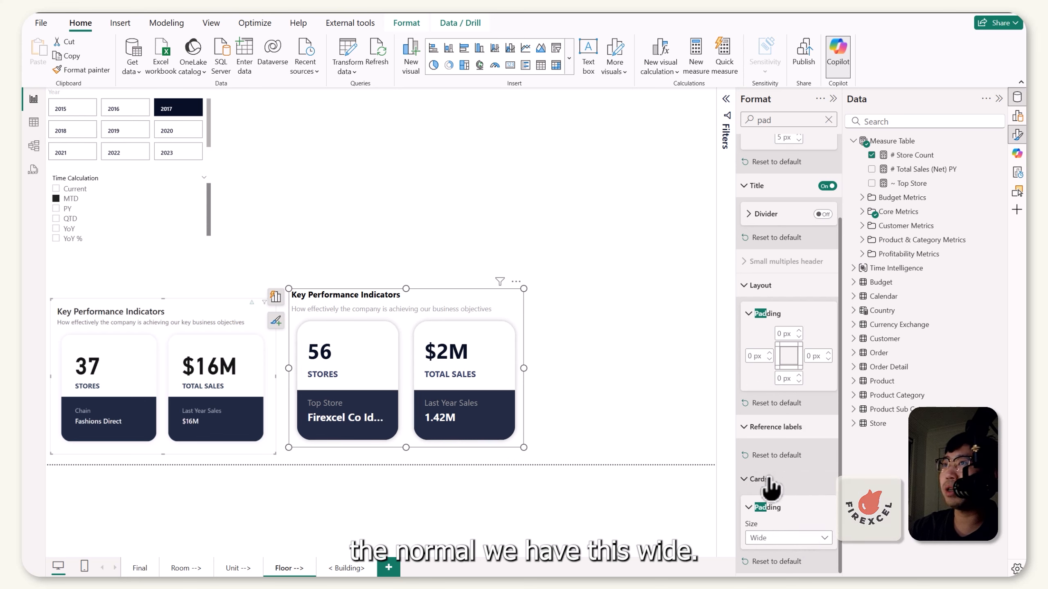
pyautogui.click(797, 538)
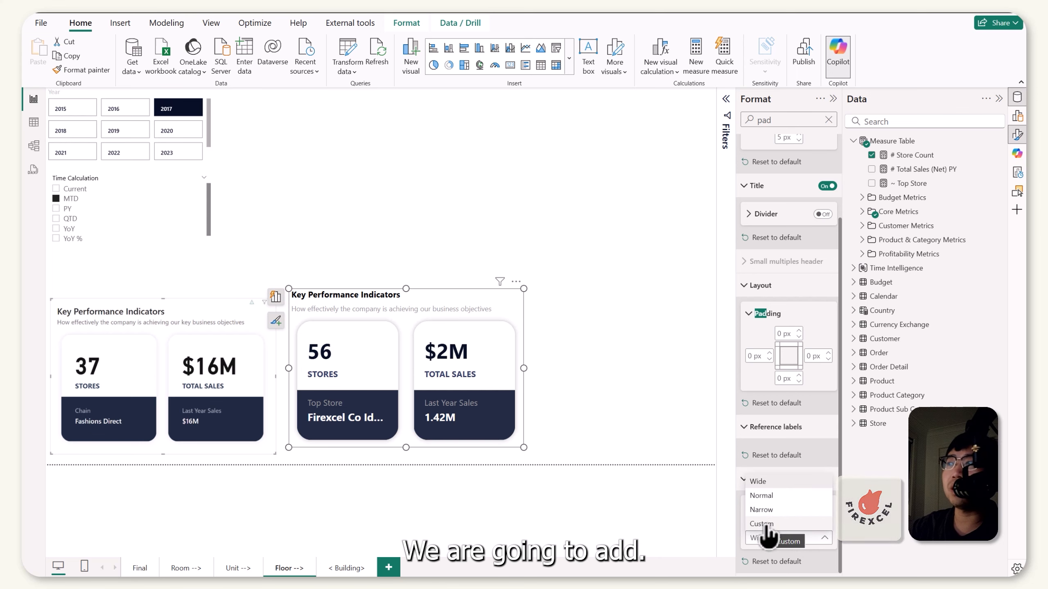
pyautogui.click(763, 524)
pyautogui.scroll(-2, 797, 508)
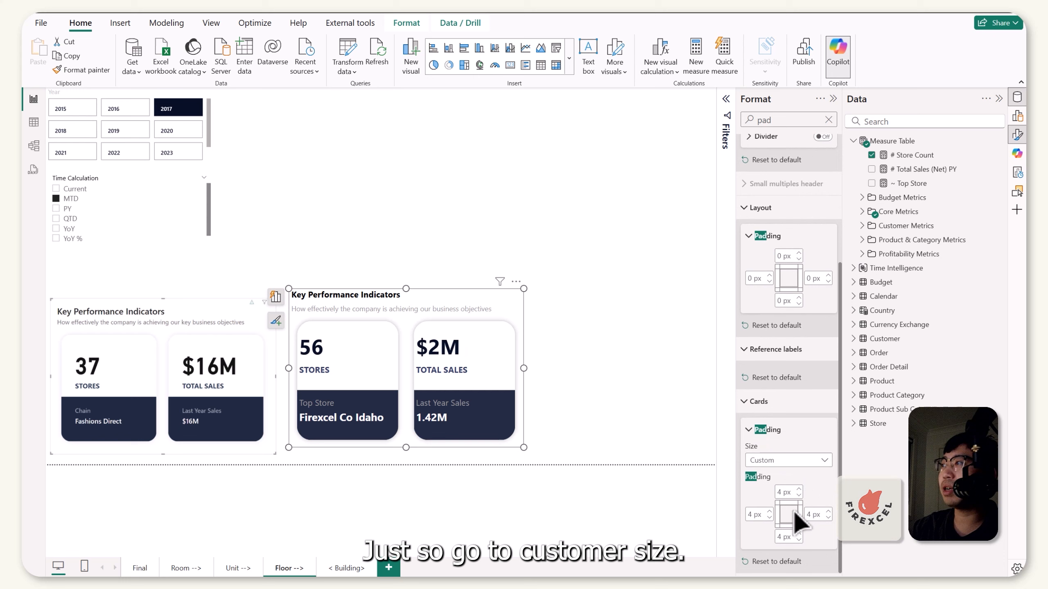
# Set the cards' left padding to 30 px and widen the card visual to fit the text.
pyautogui.click(768, 511)
pyautogui.click(768, 510)
pyautogui.click(768, 510)
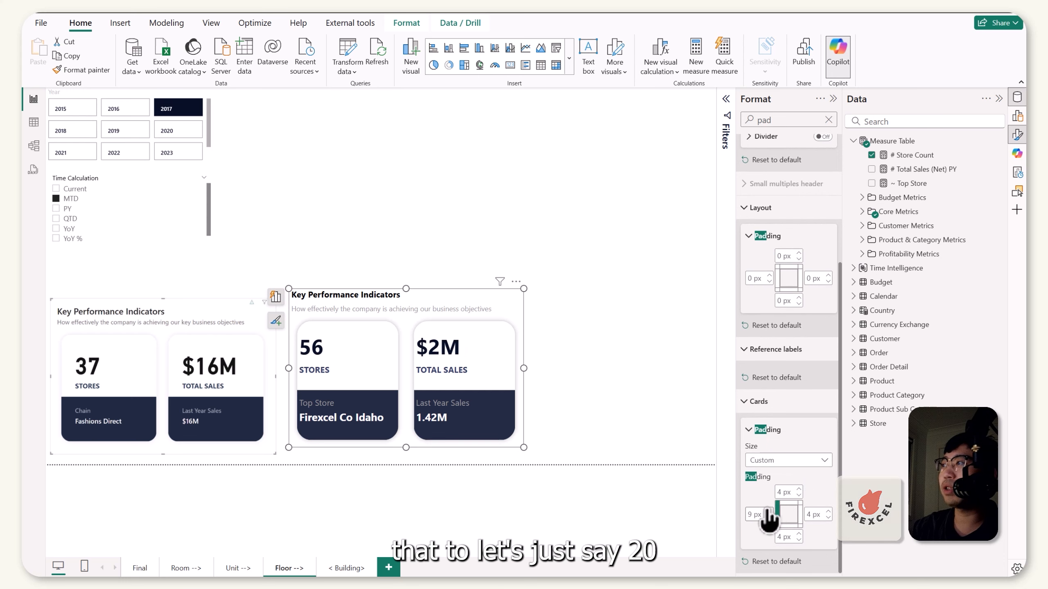
pyautogui.click(768, 512)
pyautogui.click(768, 511)
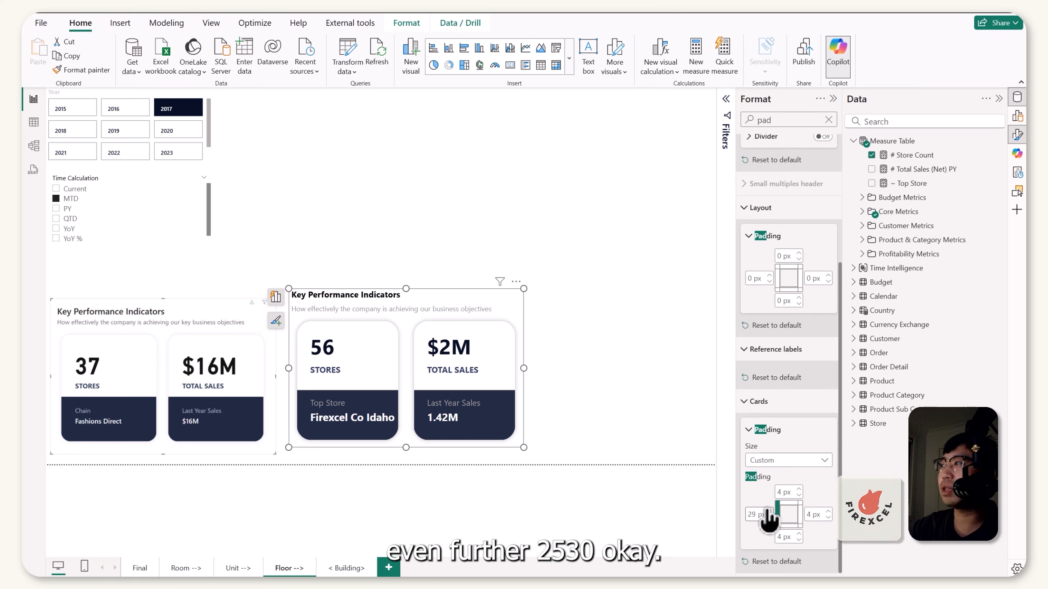
pyautogui.click(768, 512)
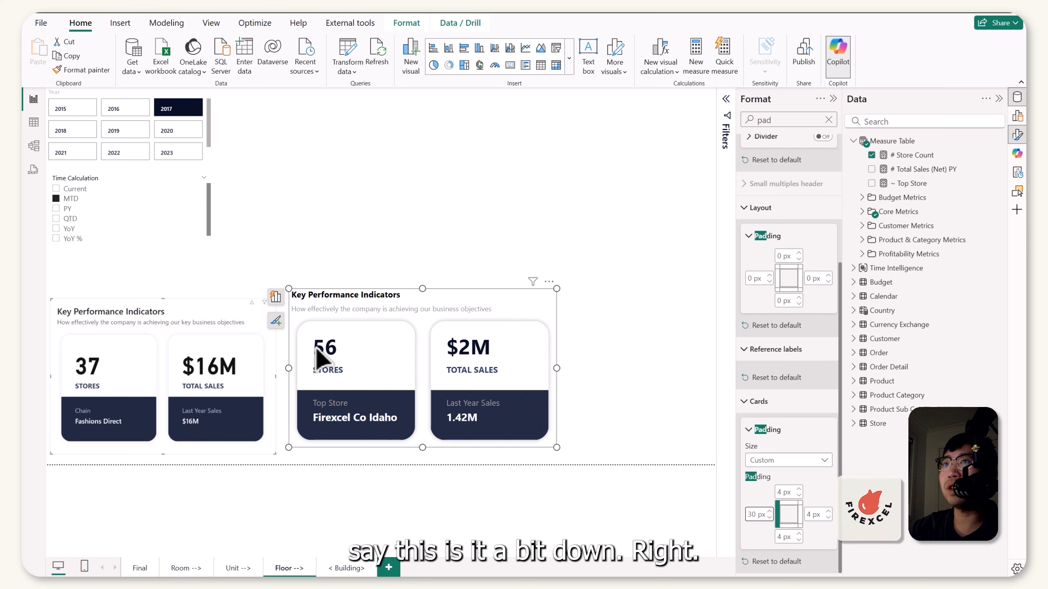
# Set the cards' top padding to 15 px and make the card visual taller by extending it upward.
pyautogui.click(799, 489)
pyautogui.click(799, 489)
pyautogui.click(799, 489)
pyautogui.click(799, 490)
pyautogui.click(799, 489)
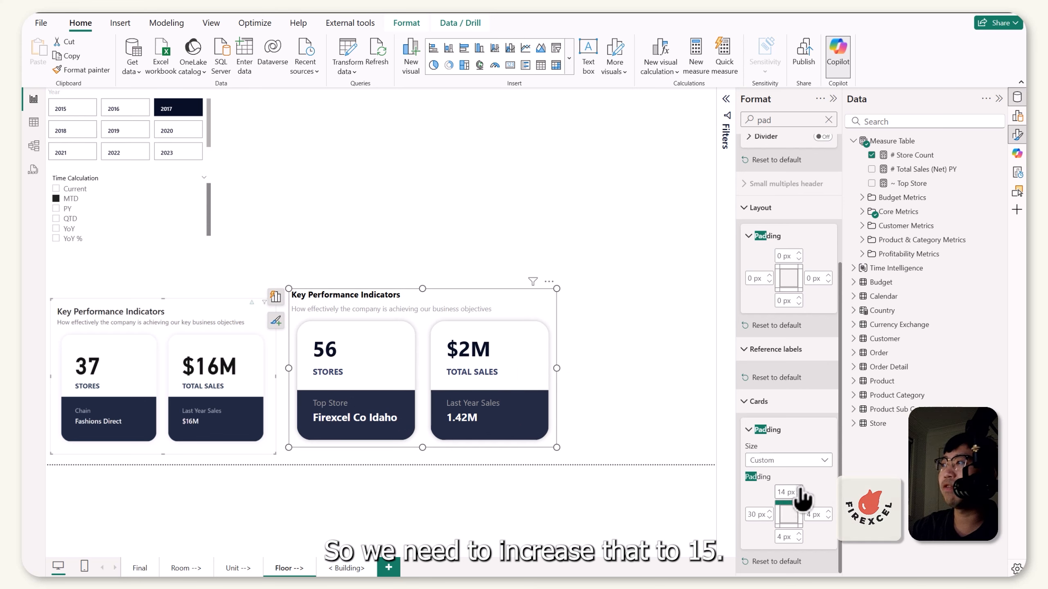
pyautogui.moveTo(420, 289); pyautogui.dragTo(421, 256)
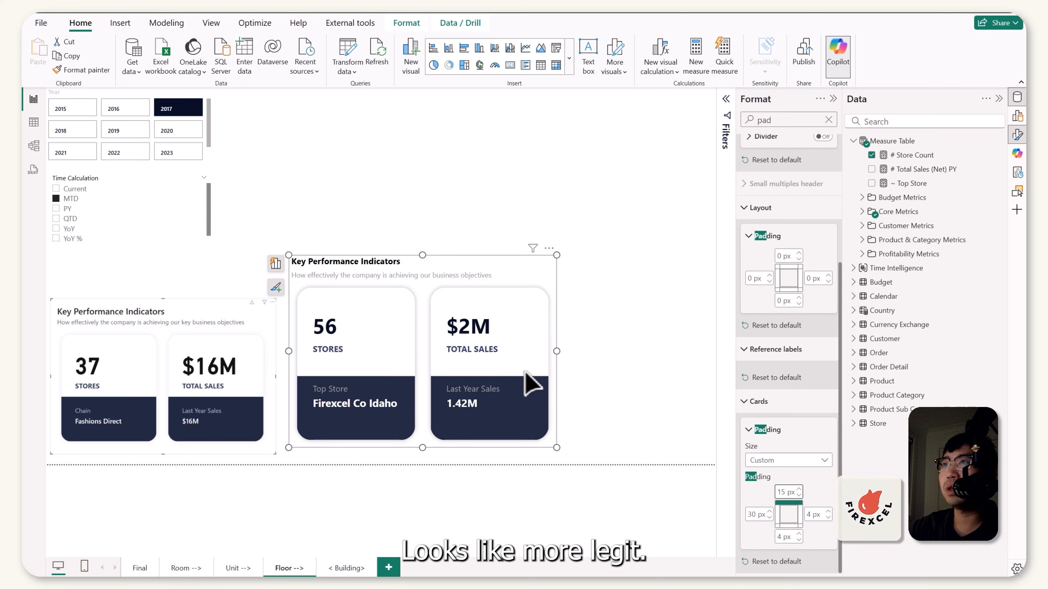
# Increase the cards' top padding to 30 px and clear the format settings search.
pyautogui.click(799, 489)
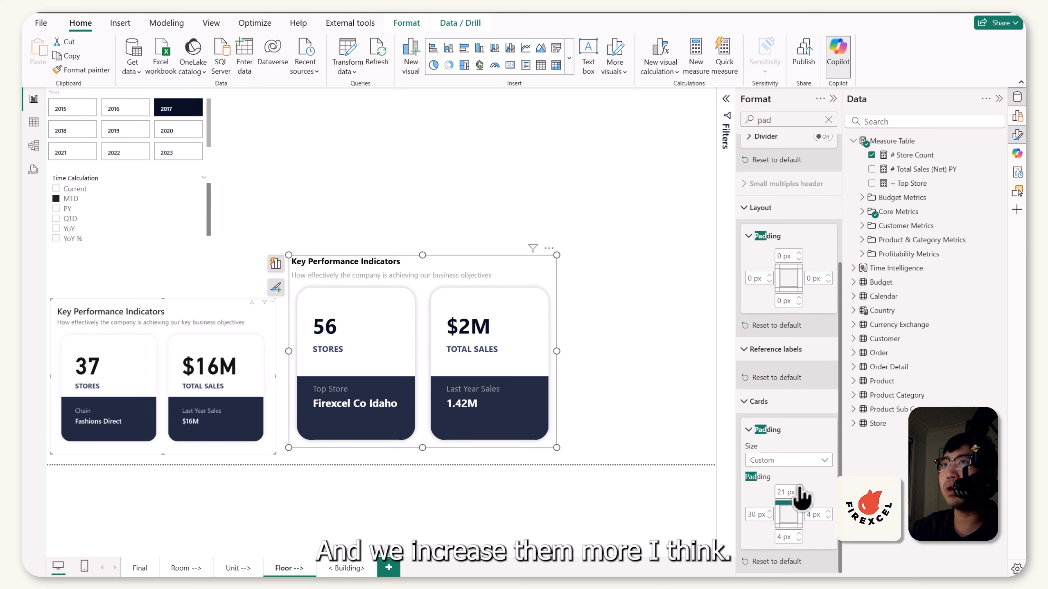
pyautogui.click(799, 490)
pyautogui.click(799, 489)
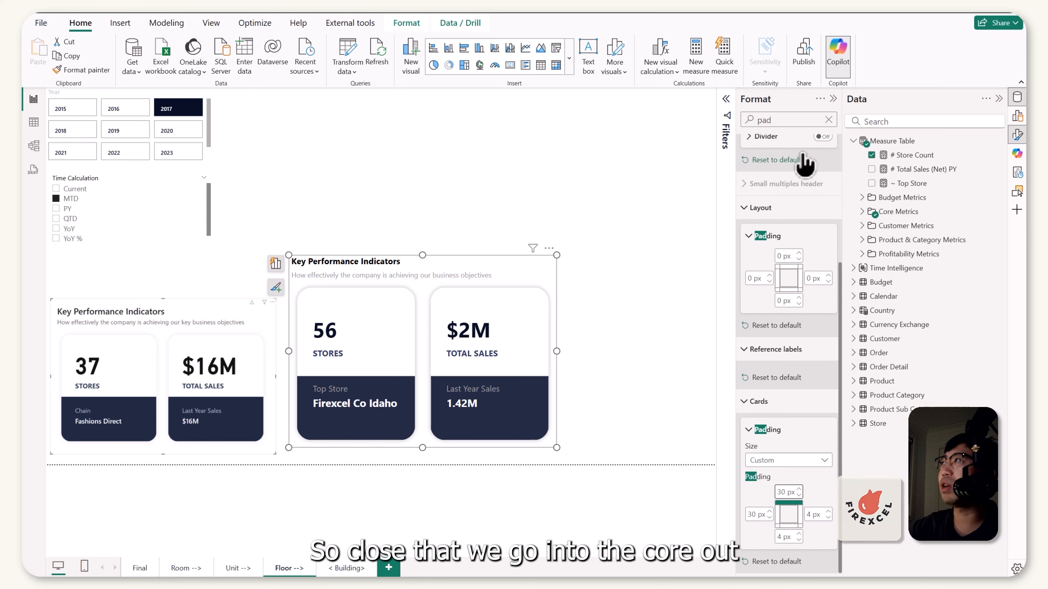
pyautogui.click(828, 120)
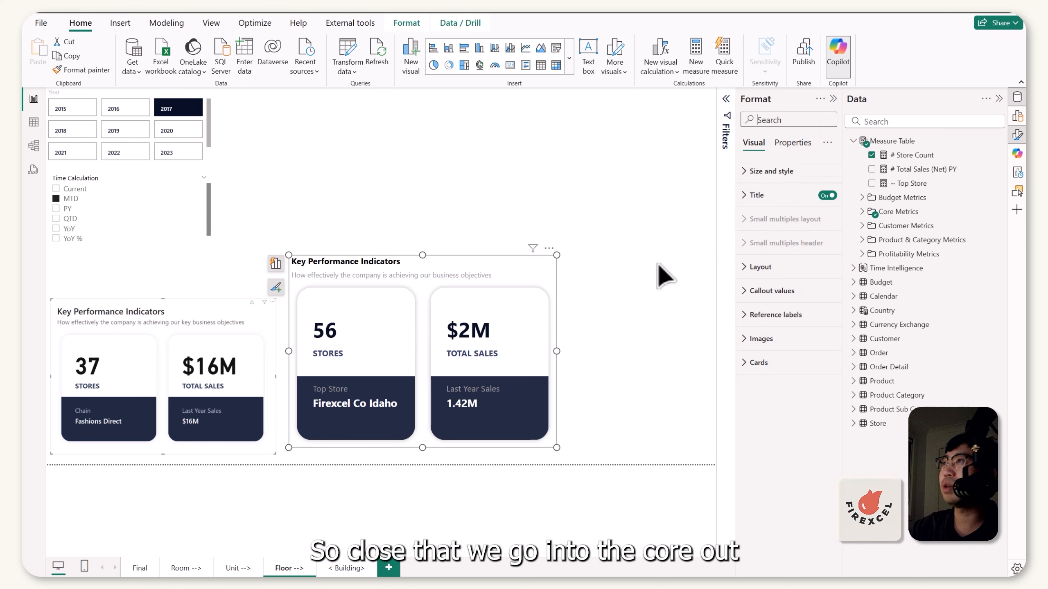
# Set the font size of the card visual's callout values to 30 for all series.
pyautogui.click(749, 291)
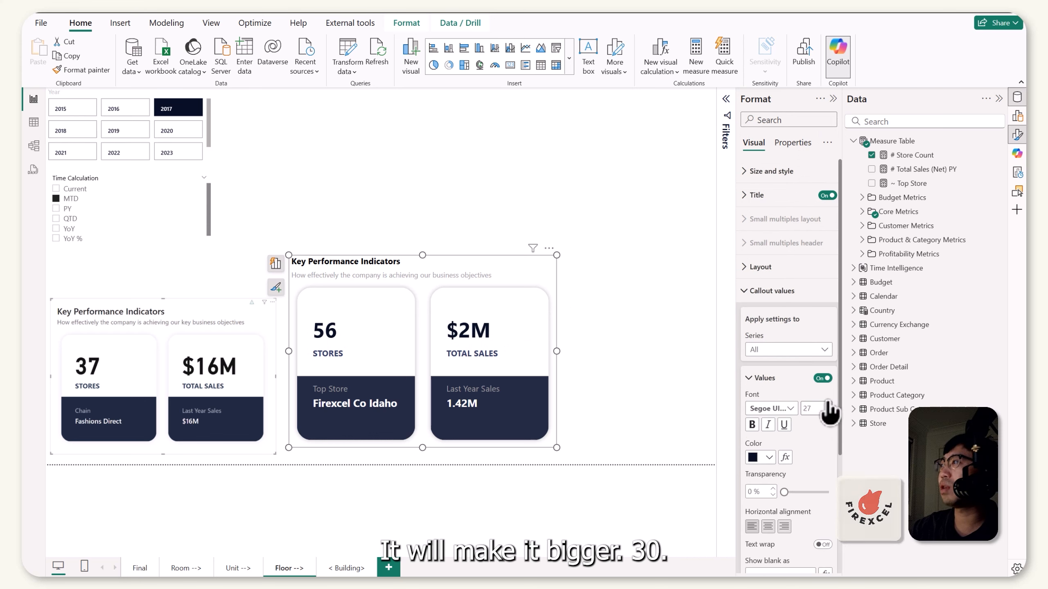
pyautogui.click(828, 405)
pyautogui.scroll(-2, 807, 433)
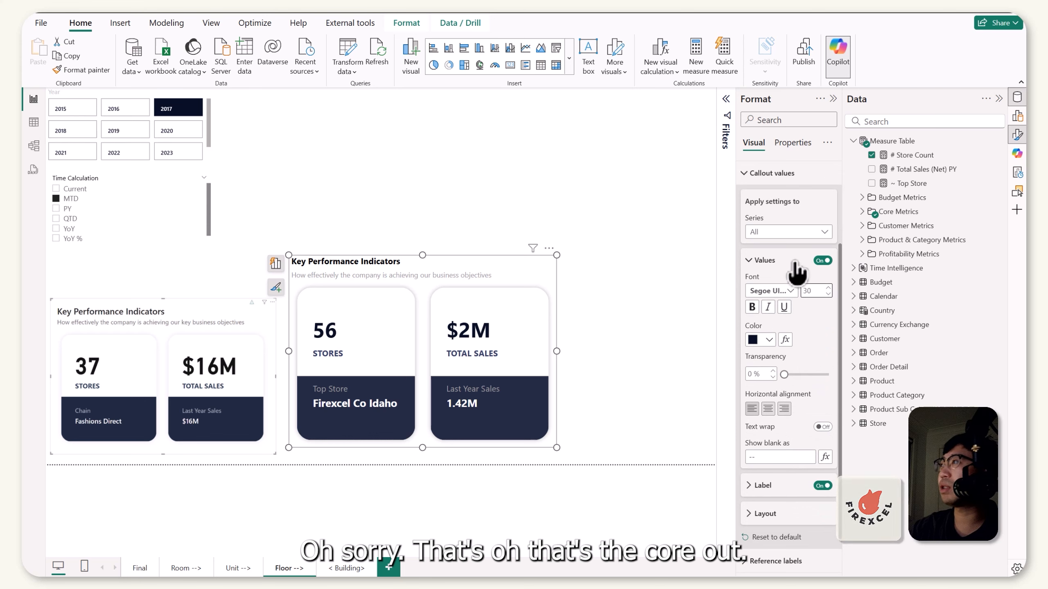
pyautogui.scroll(1, 804, 310)
pyautogui.scroll(2, 807, 320)
# Set the callout value font size to 50 for the # Store Count series.
pyautogui.click(809, 349)
pyautogui.click(776, 378)
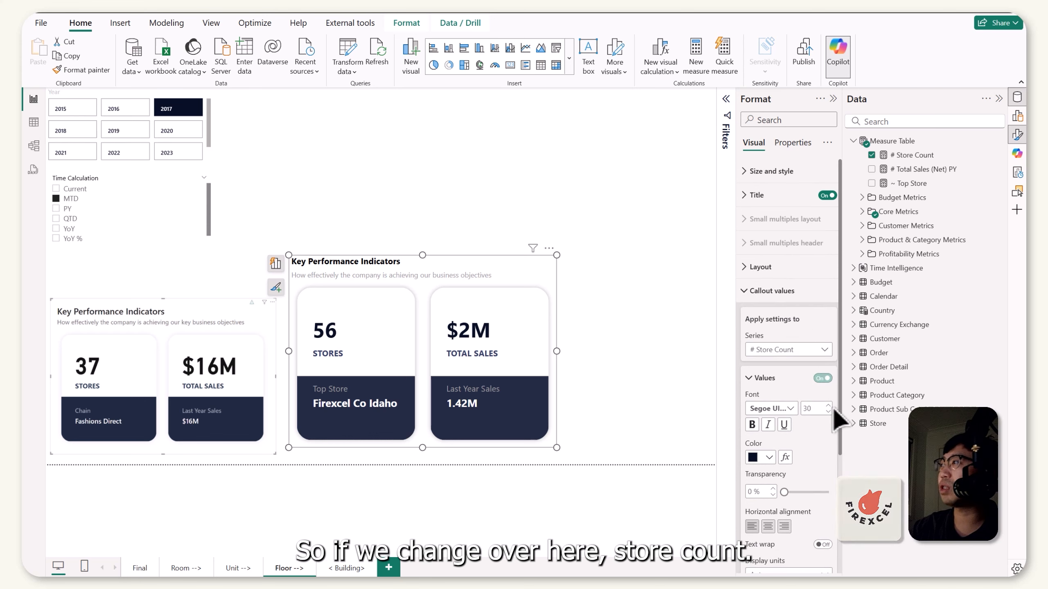
pyautogui.click(810, 350)
pyautogui.click(828, 405)
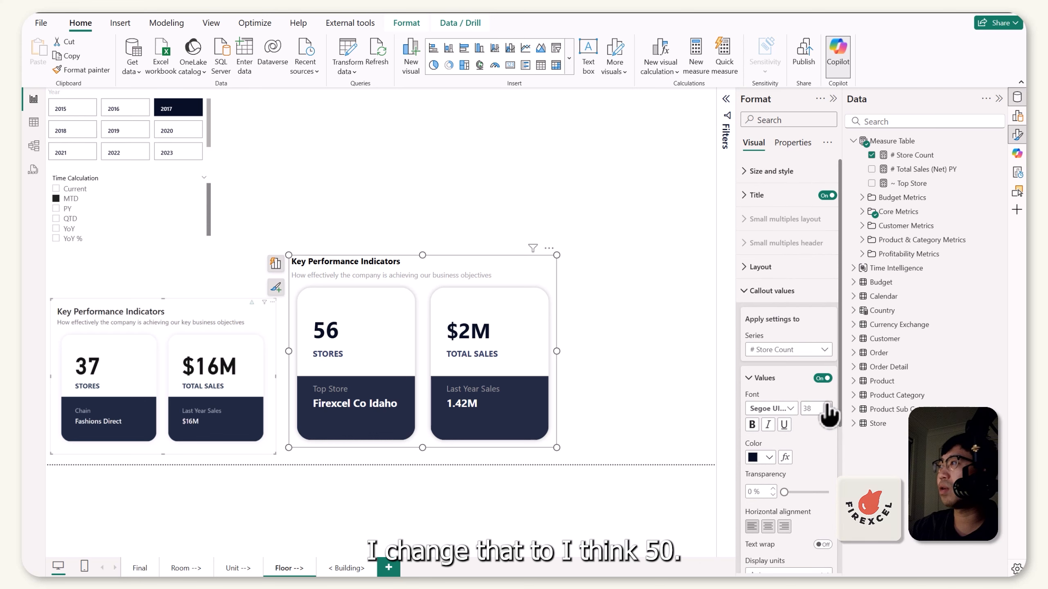
pyautogui.click(828, 405)
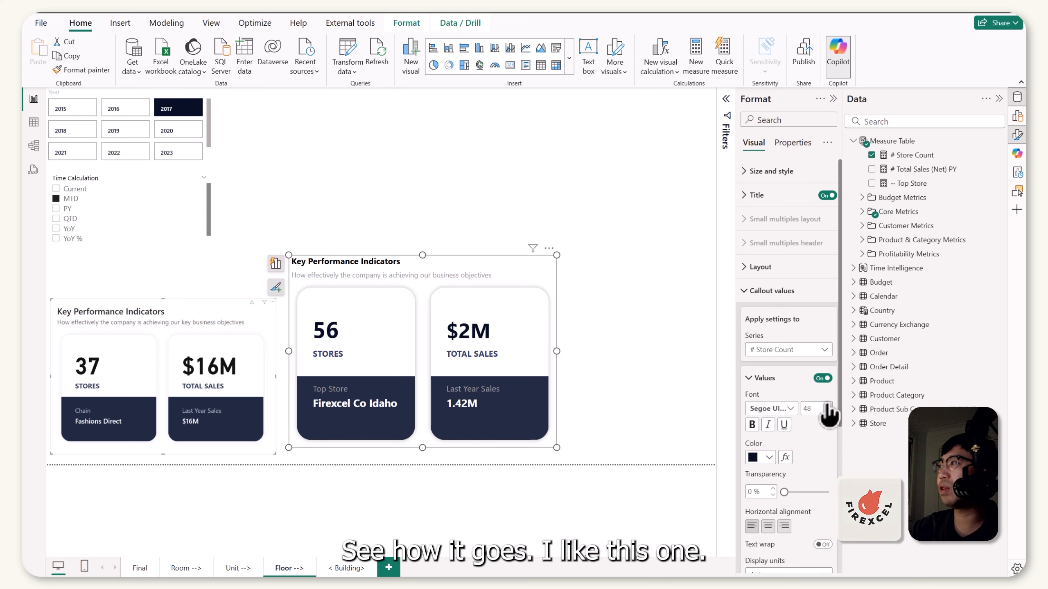
pyautogui.click(828, 405)
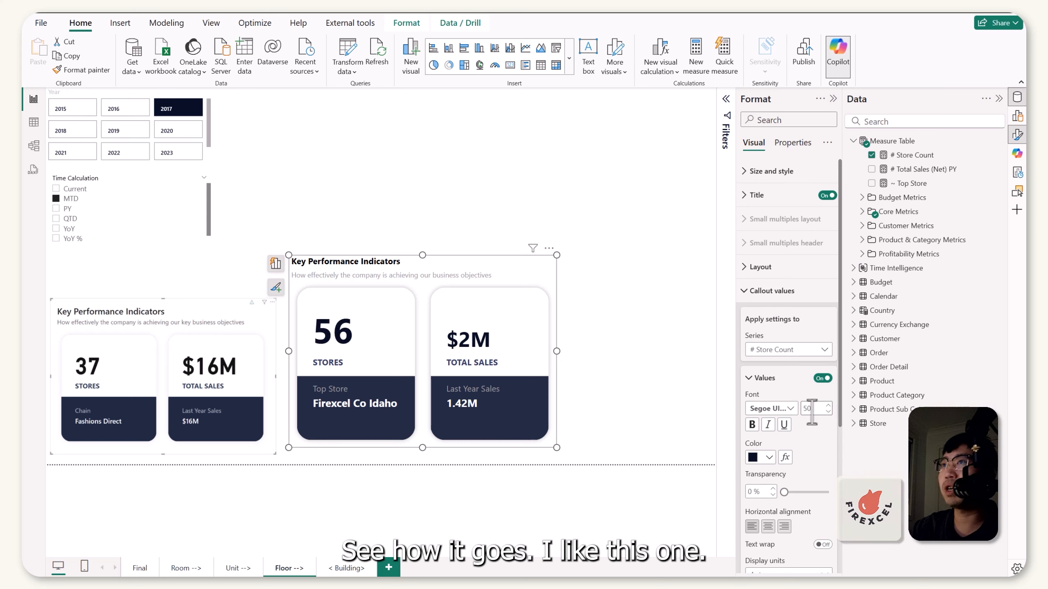
# Set the callout value font size to 50 for the # Total Sales (Net) series and deselect the card visual.
pyautogui.click(807, 350)
pyautogui.click(784, 379)
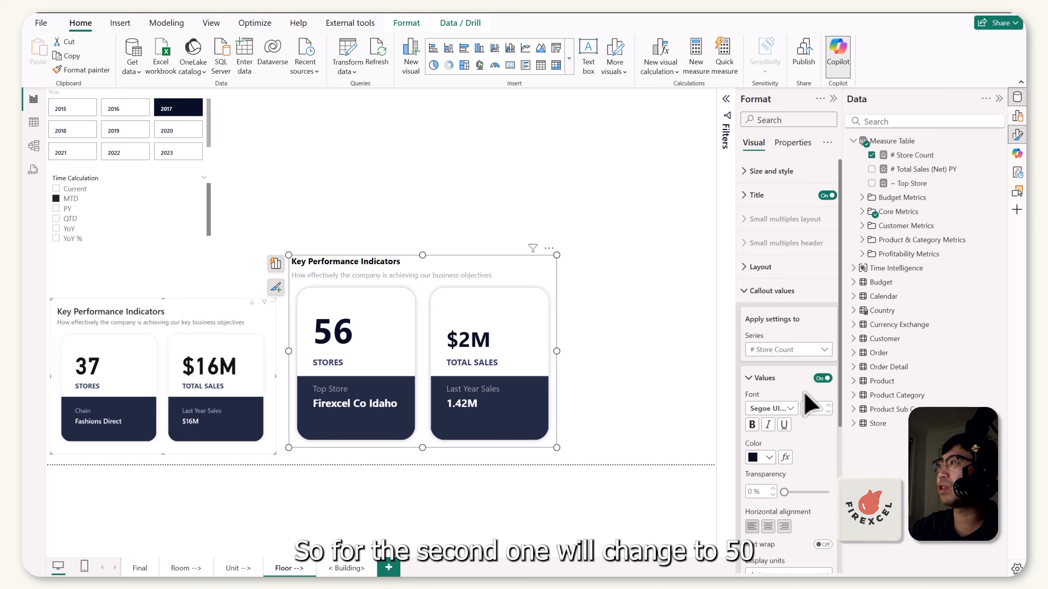
pyautogui.click(827, 405)
pyautogui.click(636, 305)
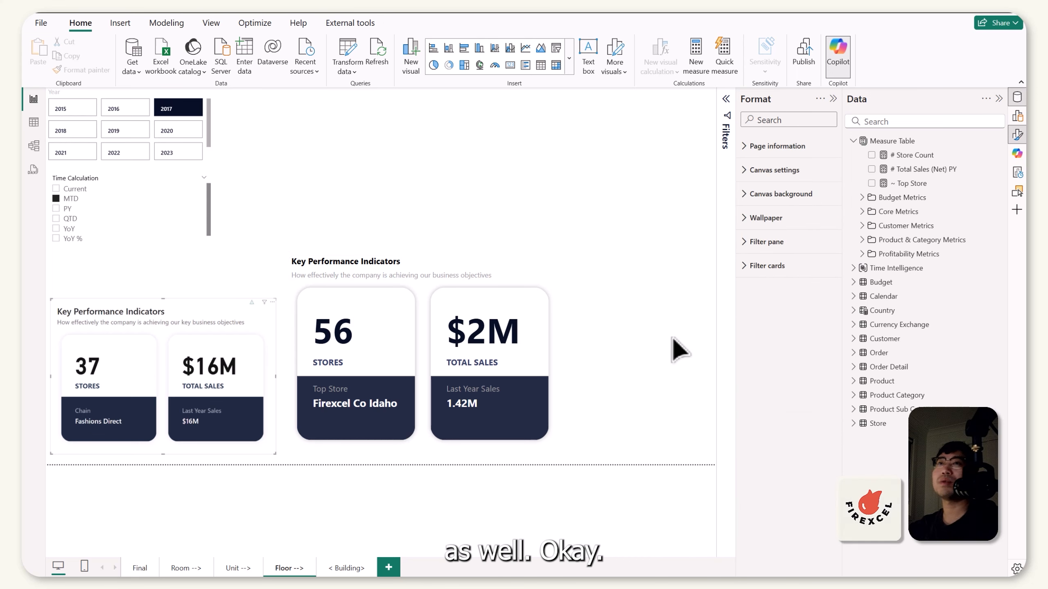
pyautogui.click(318, 271)
pyautogui.click(578, 291)
# Switch to Chrome and examine the new card visual article's enlarged Key Performance Indicators example and its step 3 customization text.
pyautogui.moveTo(555, 583)
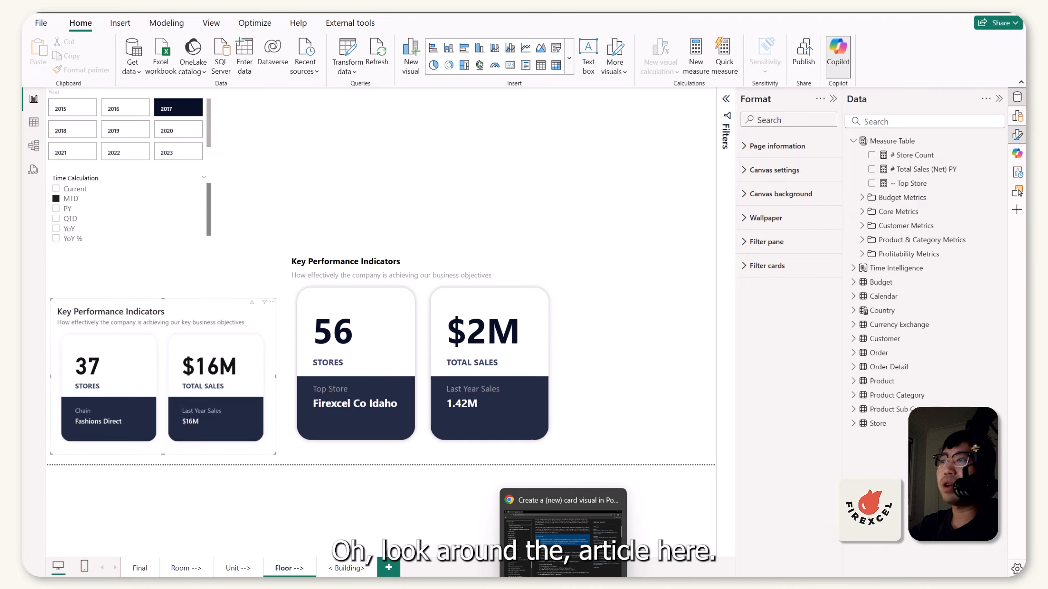
pyautogui.click(555, 537)
pyautogui.scroll(-5, 407, 360)
pyautogui.scroll(-15, 407, 359)
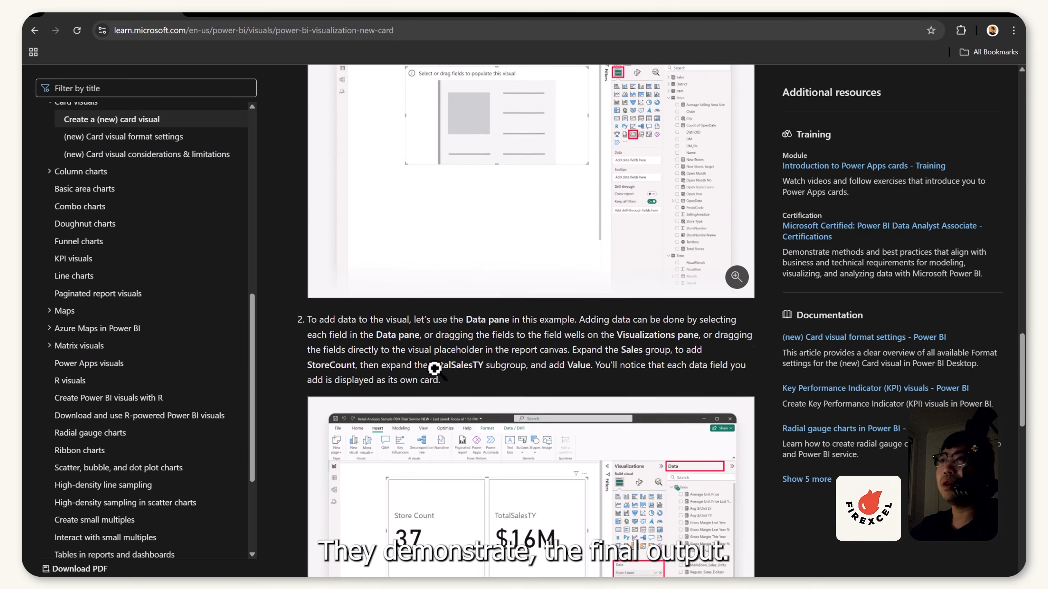
pyautogui.click(520, 397)
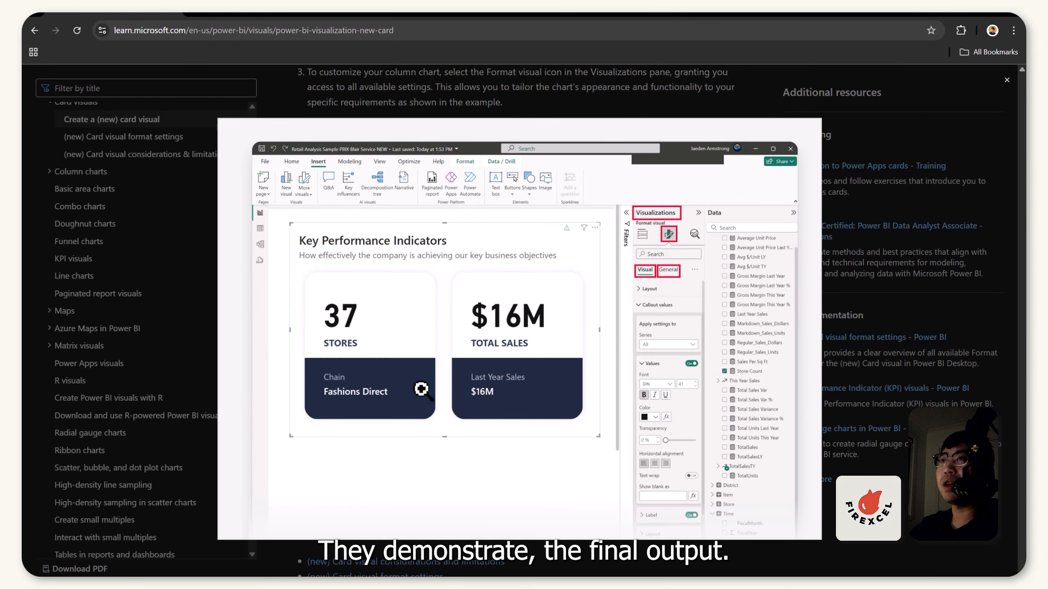
pyautogui.click(155, 393)
pyautogui.scroll(2, 458, 352)
pyautogui.scroll(2, 458, 353)
pyautogui.moveTo(305, 307); pyautogui.dragTo(549, 345)
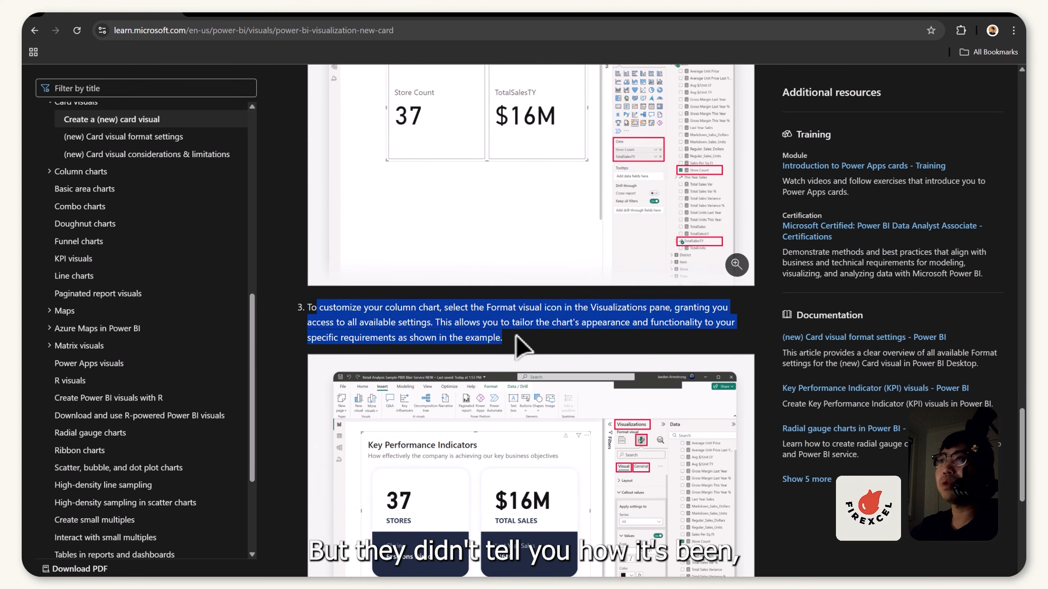
pyautogui.click(511, 351)
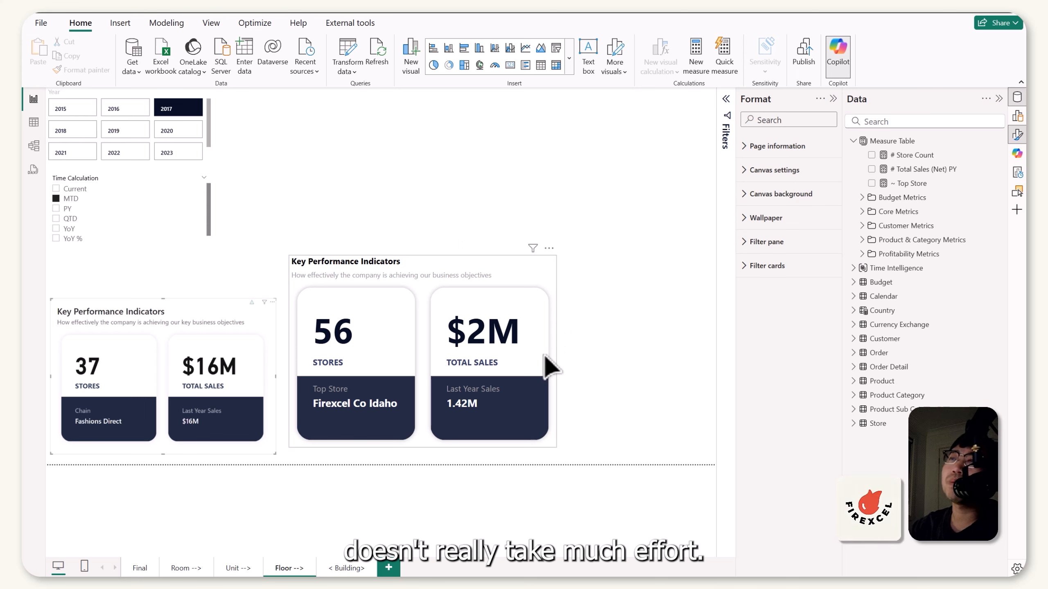
# Collapse the Key Performance Indicators visual's callout value settings and widen the visual slightly.
pyautogui.click(429, 271)
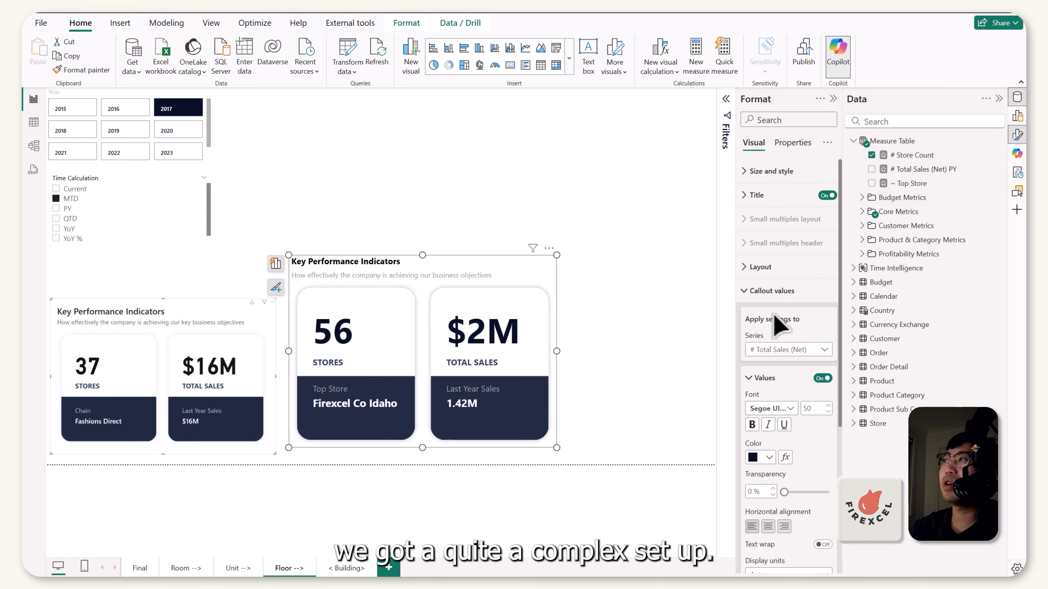
pyautogui.click(745, 293)
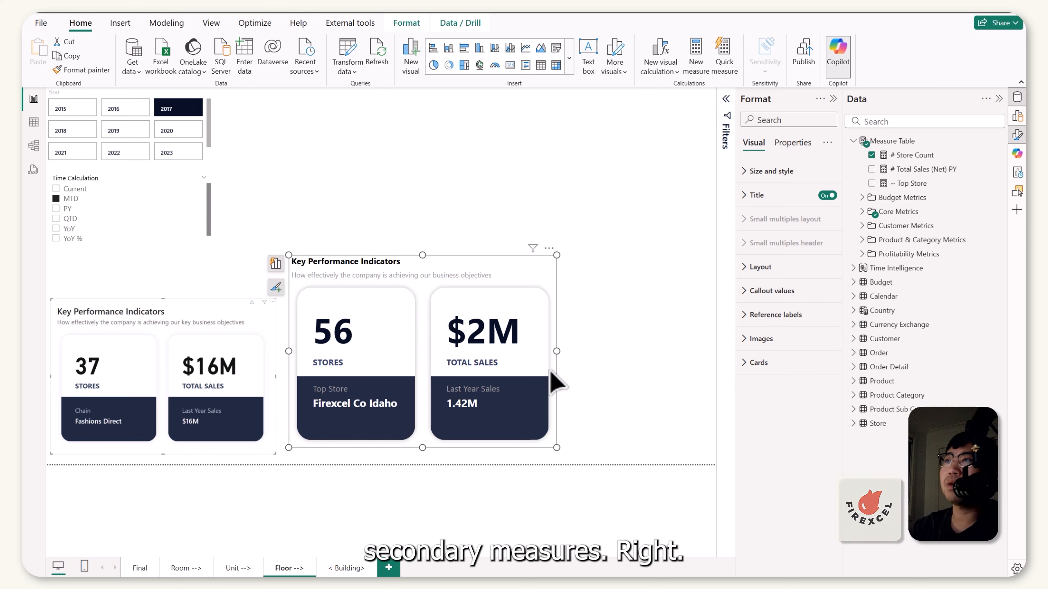
pyautogui.click(619, 327)
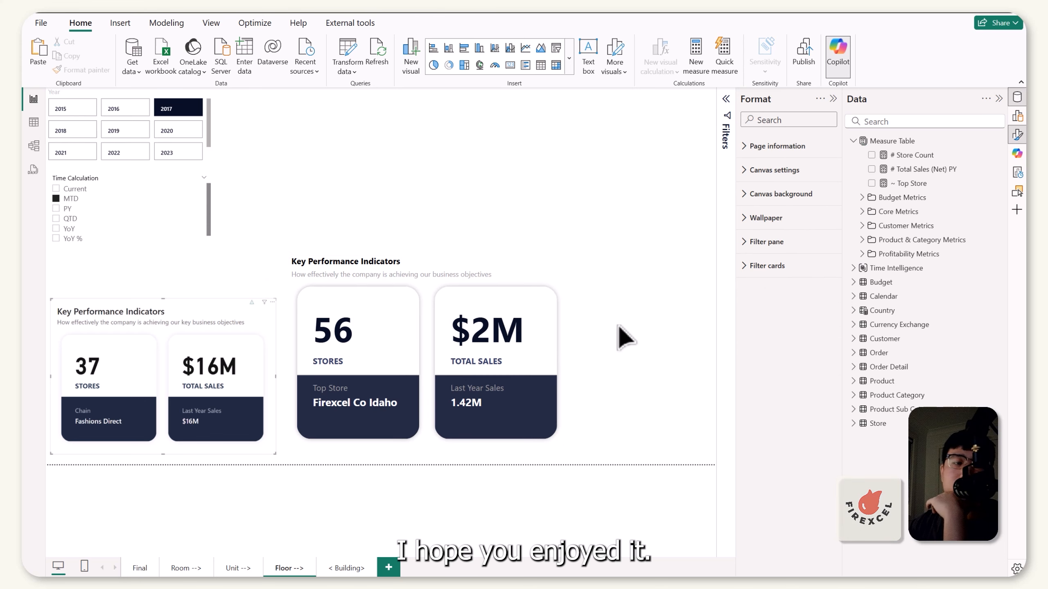